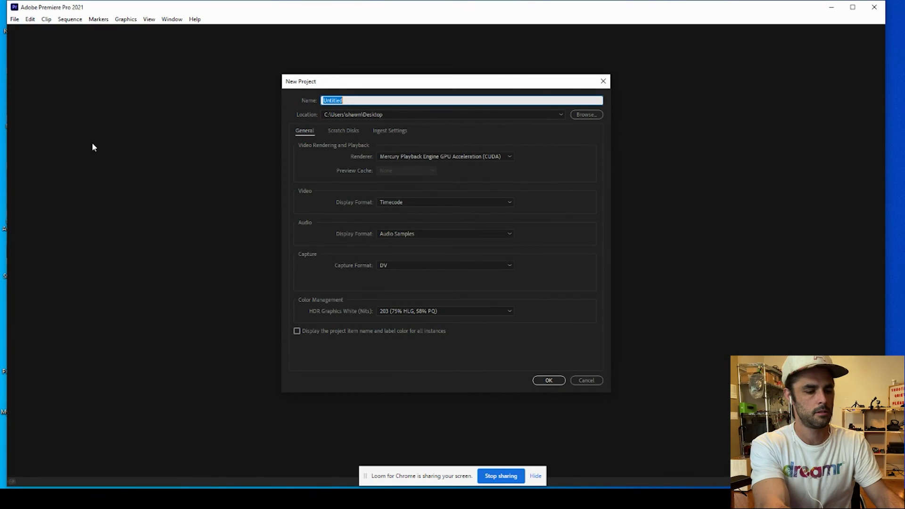
Name the new project First Video Edit and choose the Desktop folder as its location.
type("First Video Edit")
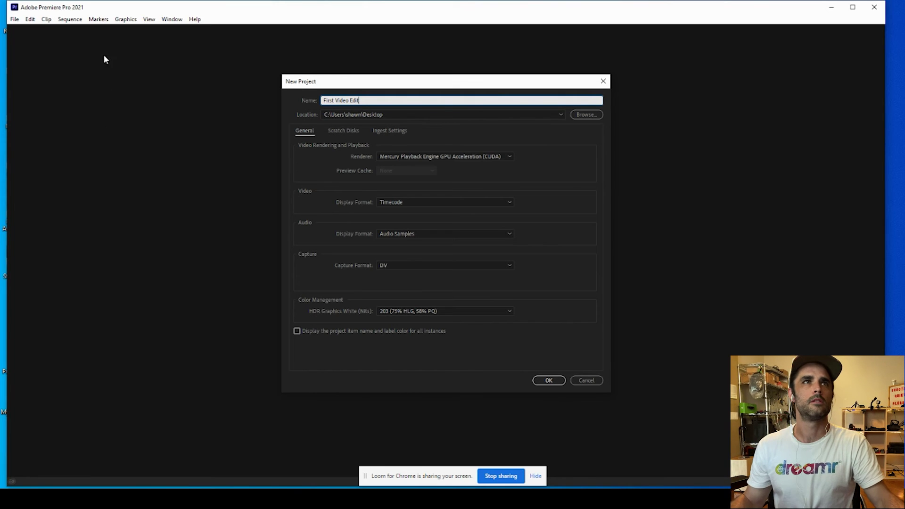
left_click(353, 114)
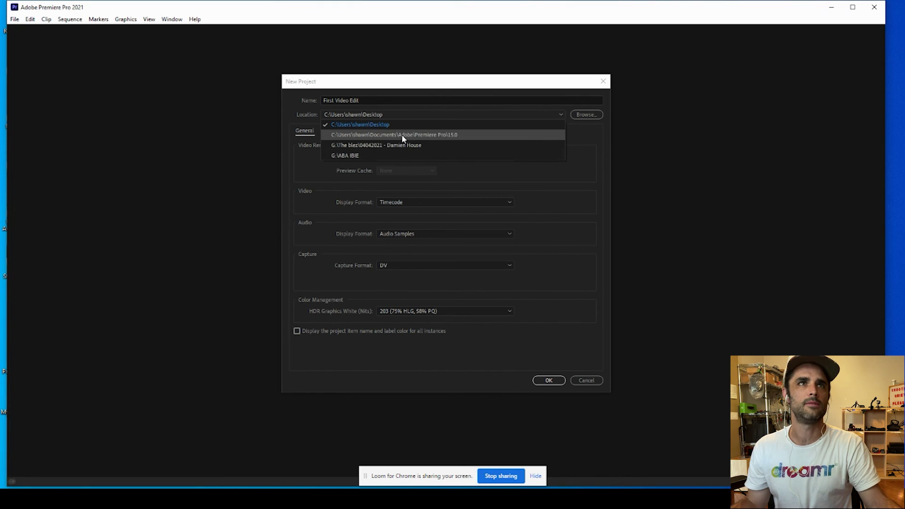
left_click(430, 136)
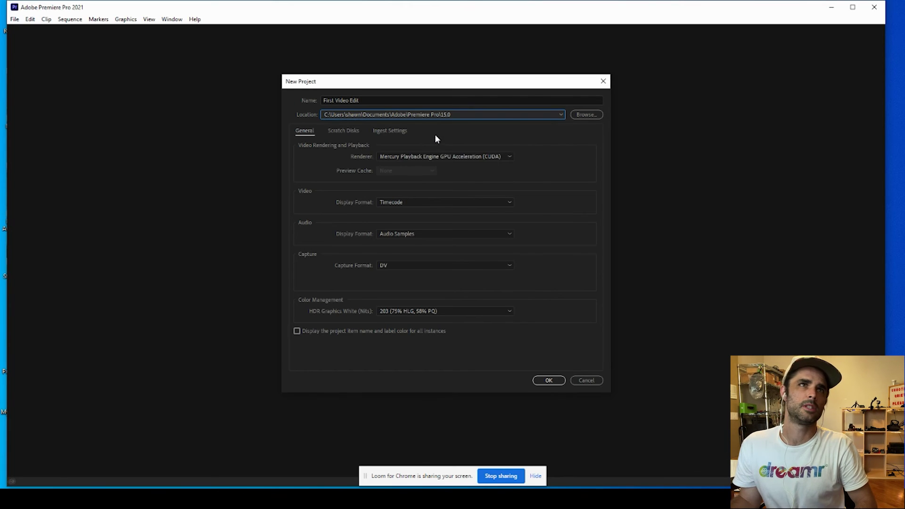
left_click(535, 115)
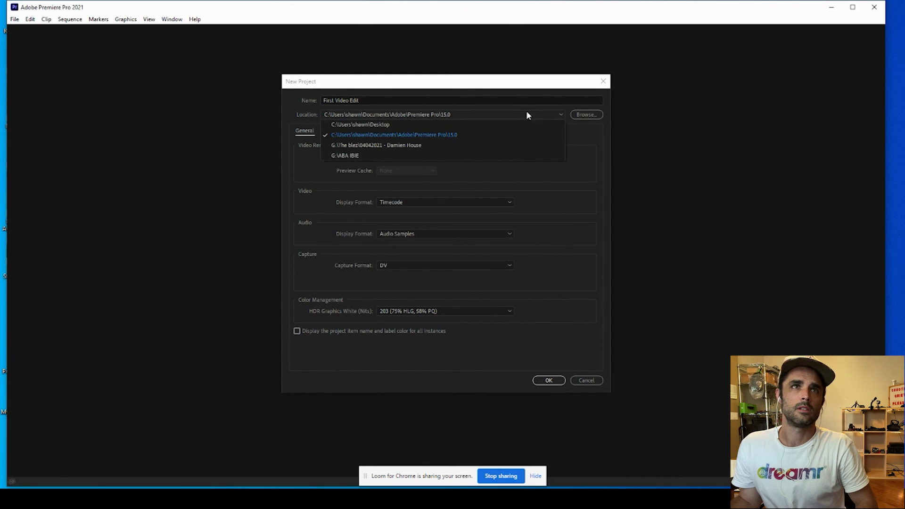
left_click(452, 125)
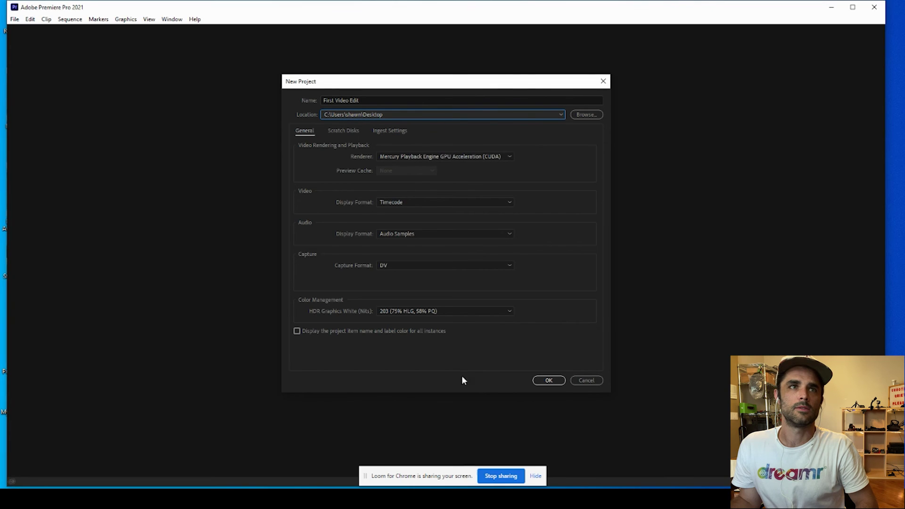
Review the ingest and scratch disk settings, and create the project with the Desktop as its location.
left_click(391, 131)
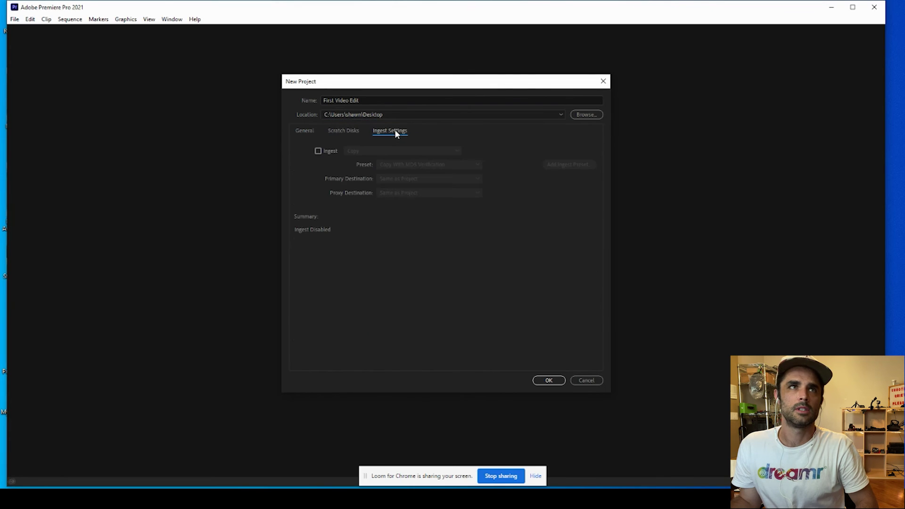
left_click(343, 133)
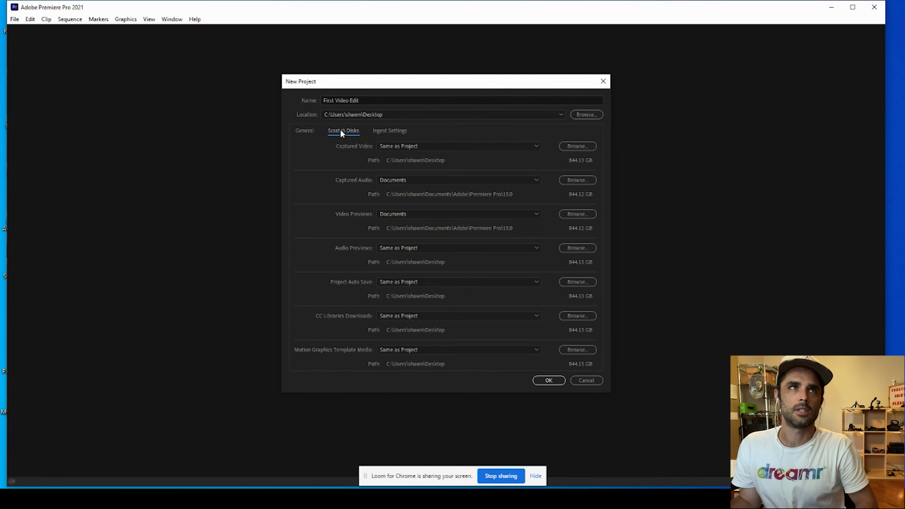
left_click(302, 137)
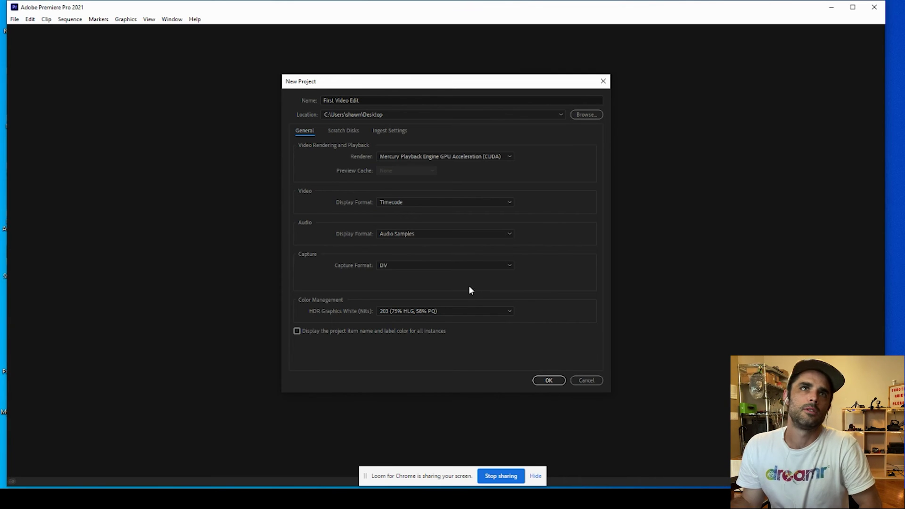
left_click(558, 114)
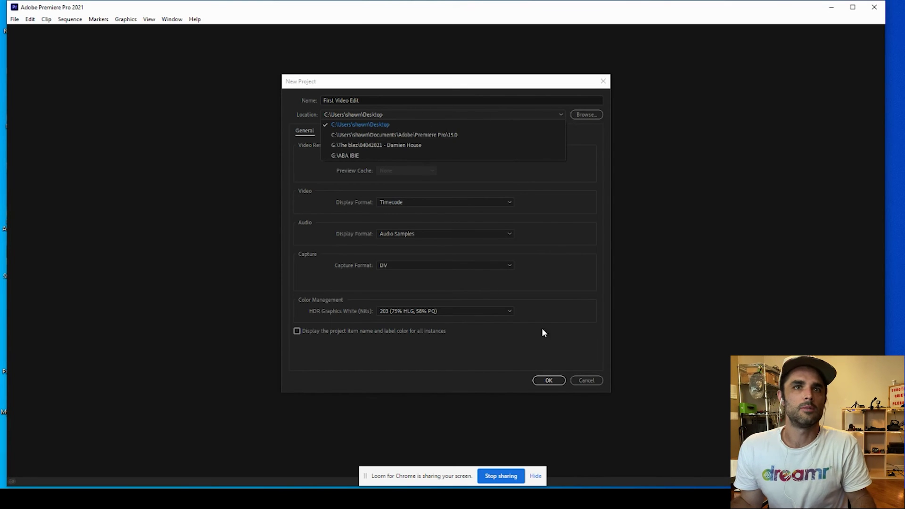
left_click(444, 124)
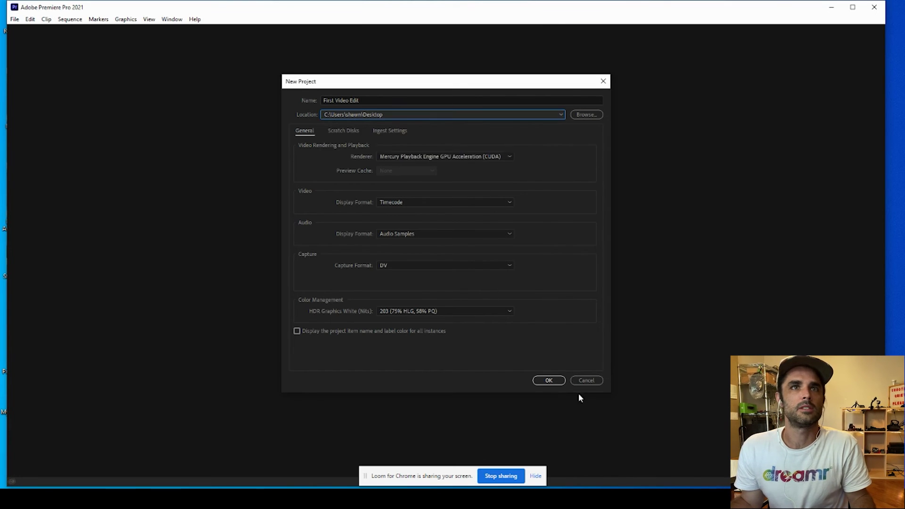
left_click(549, 381)
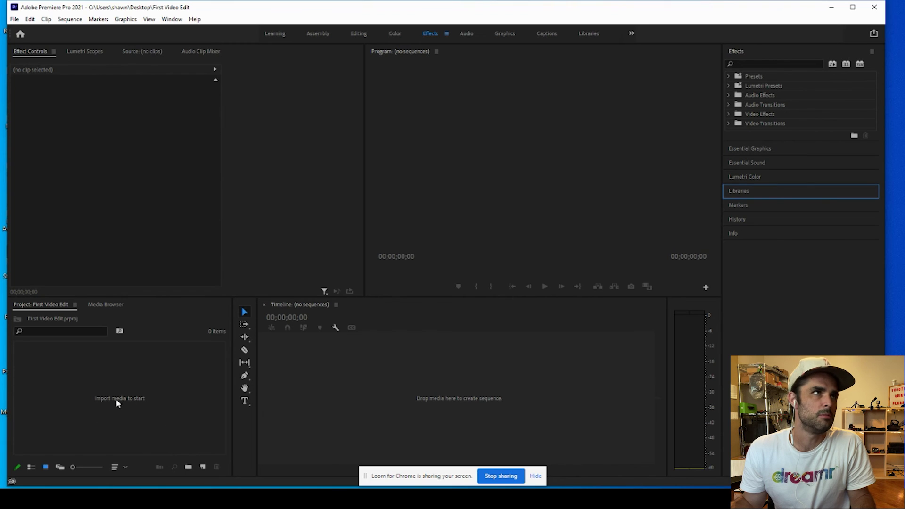
left_click(15, 19)
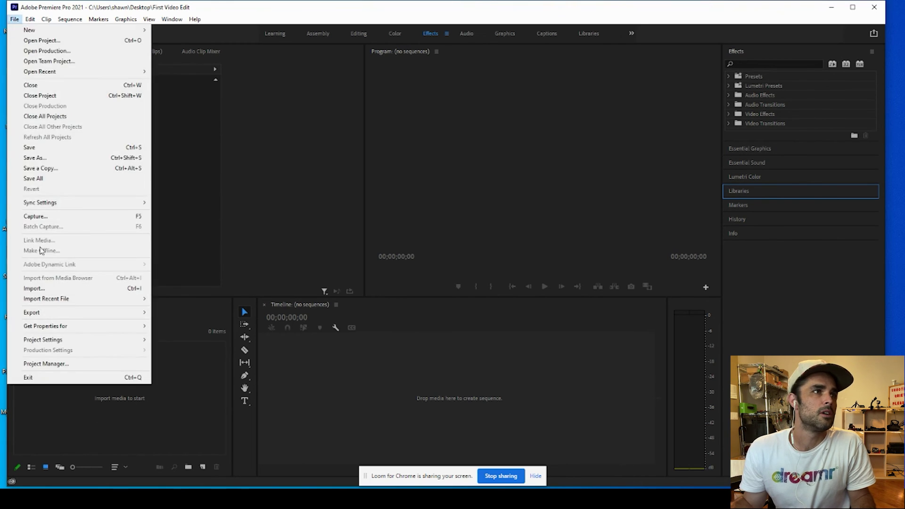
left_click(42, 289)
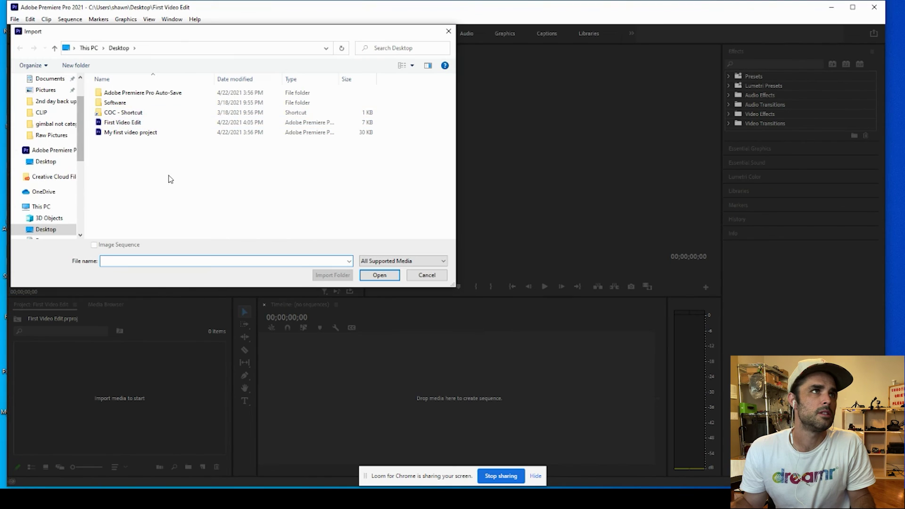
left_click(427, 275)
Switch to File Explorer and import the selected files from the Sony Video folder into the First Video Edit project.
left_click(105, 304)
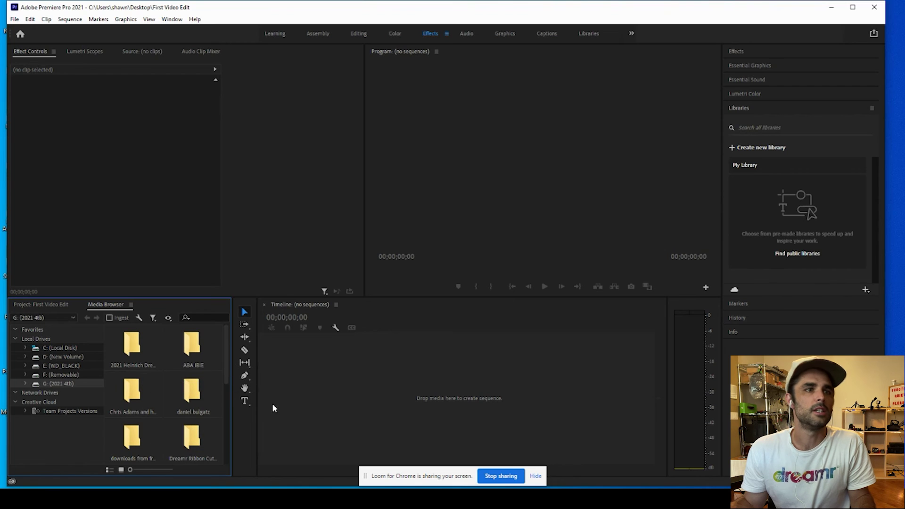
key("alt+Tab")
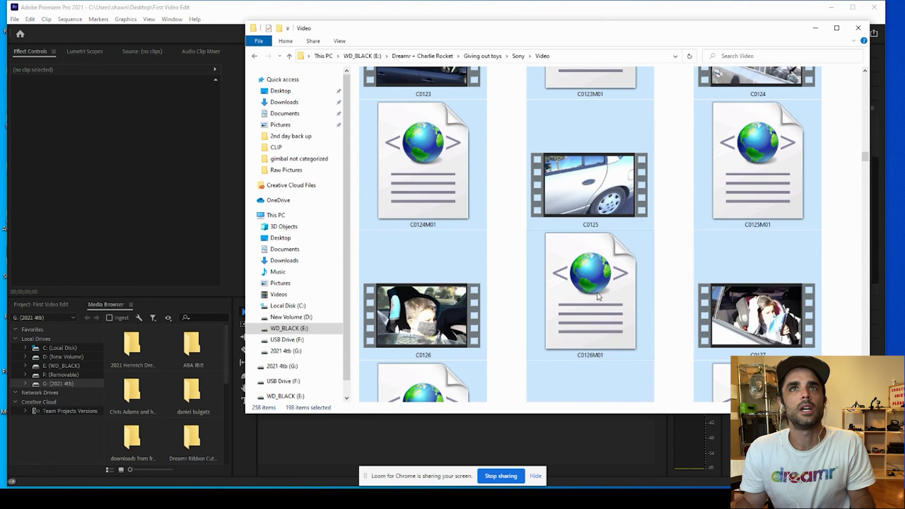
left_click(57, 305)
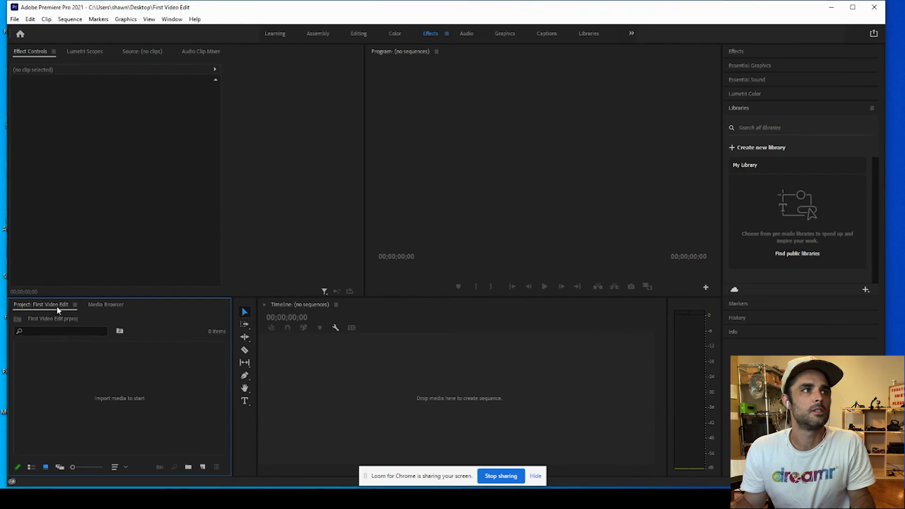
key("alt+Tab")
left_click_drag(746, 328, 138, 415)
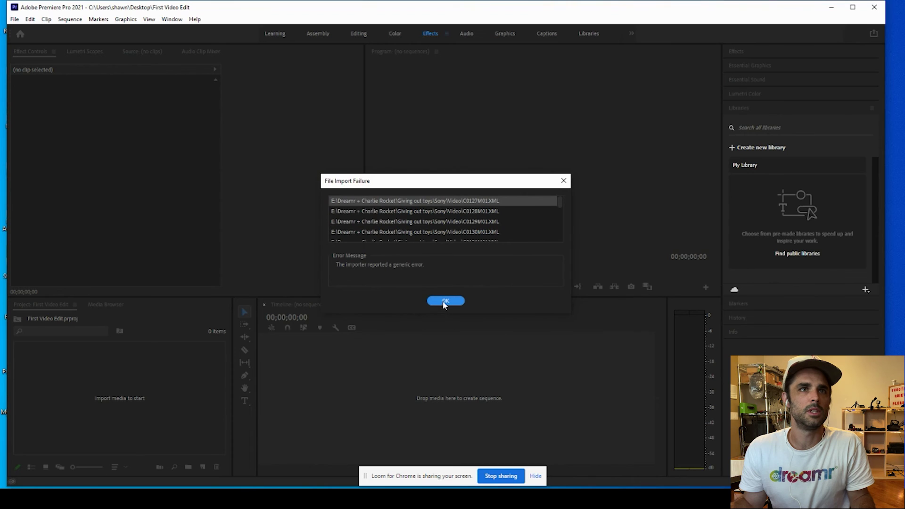
left_click(444, 302)
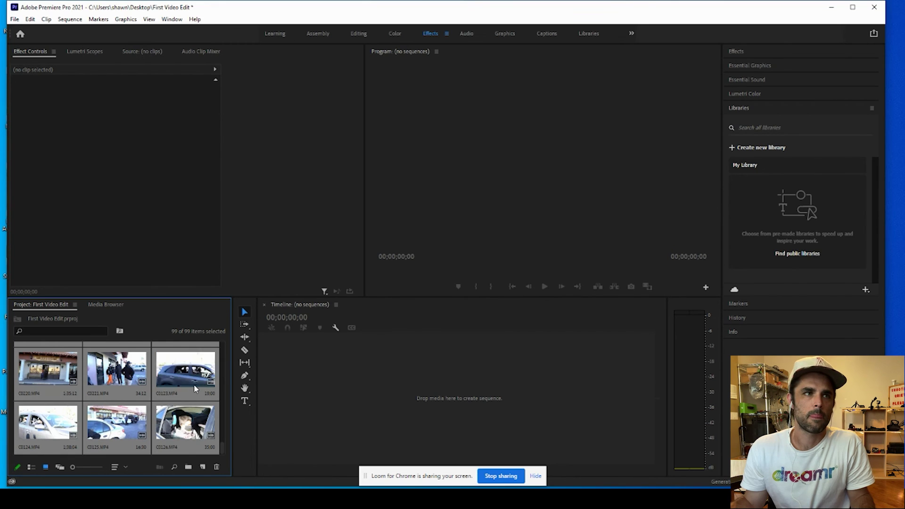
Open clip C0217.MP4 in the Source monitor and scrub through its footage.
left_click(114, 370)
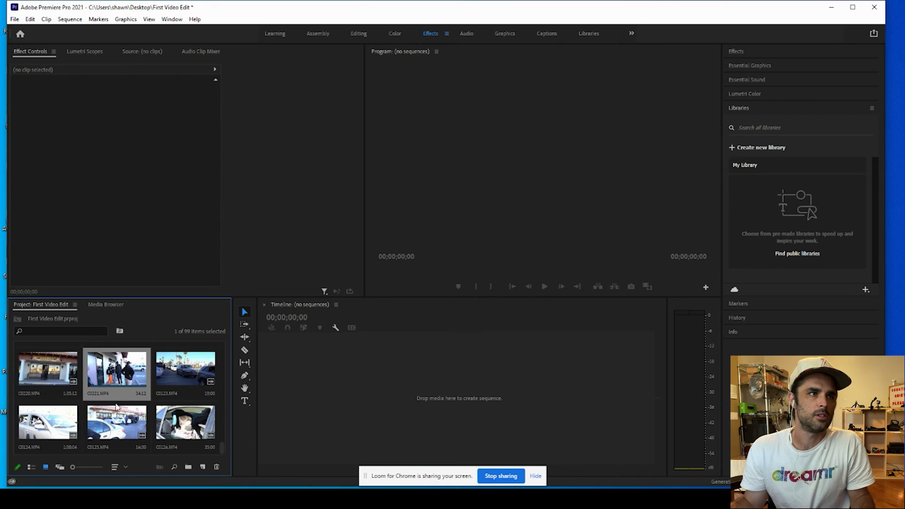
scroll(73, 394, "up", 1)
double_click(41, 377)
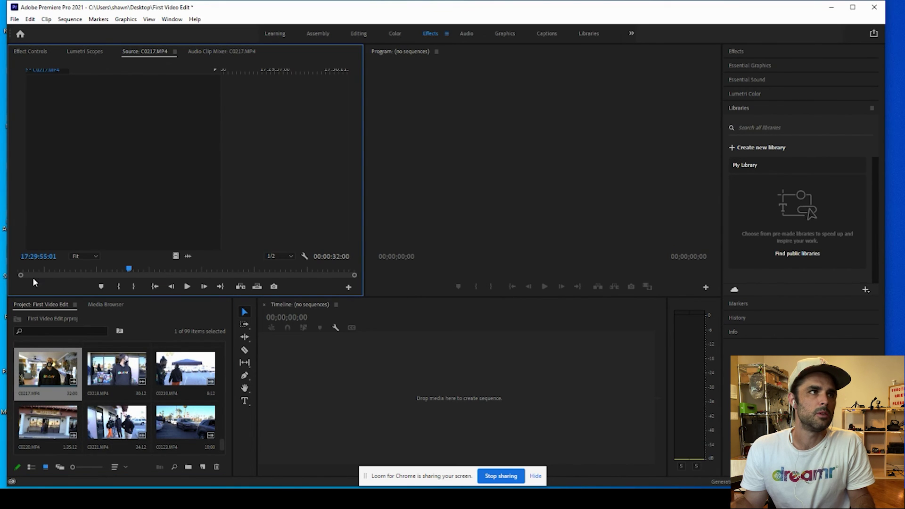
left_click(47, 270)
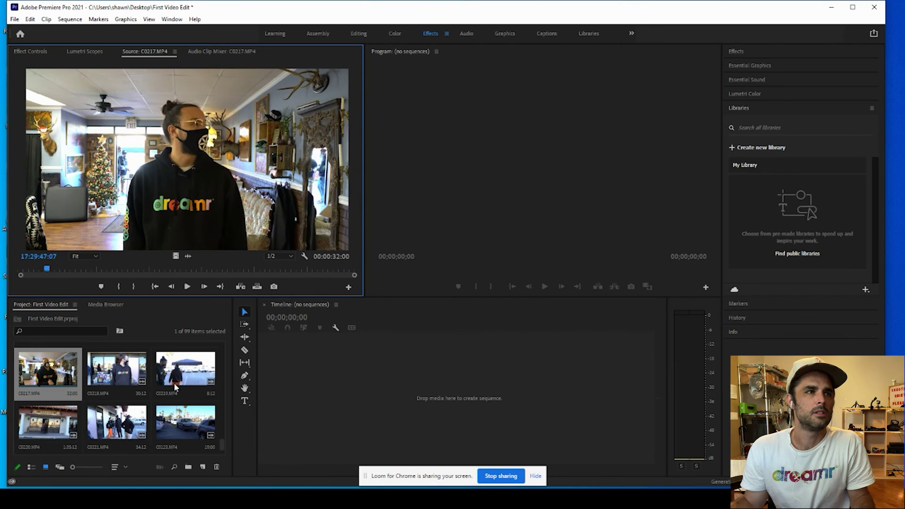
left_click_drag(48, 269, 132, 271)
Preview clips C0218.MP4, C0123.MP4 and C0126.MP4 in the Source monitor, scrubbing through the last two.
double_click(99, 368)
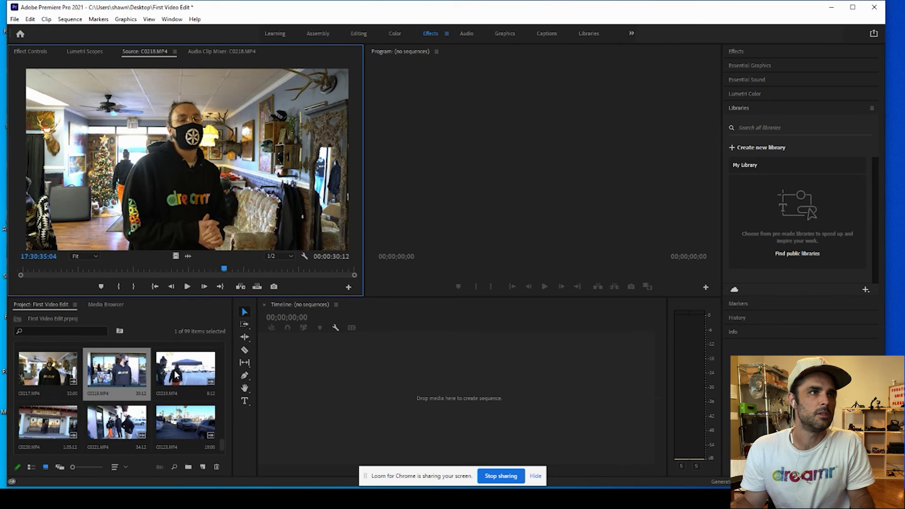
double_click(172, 426)
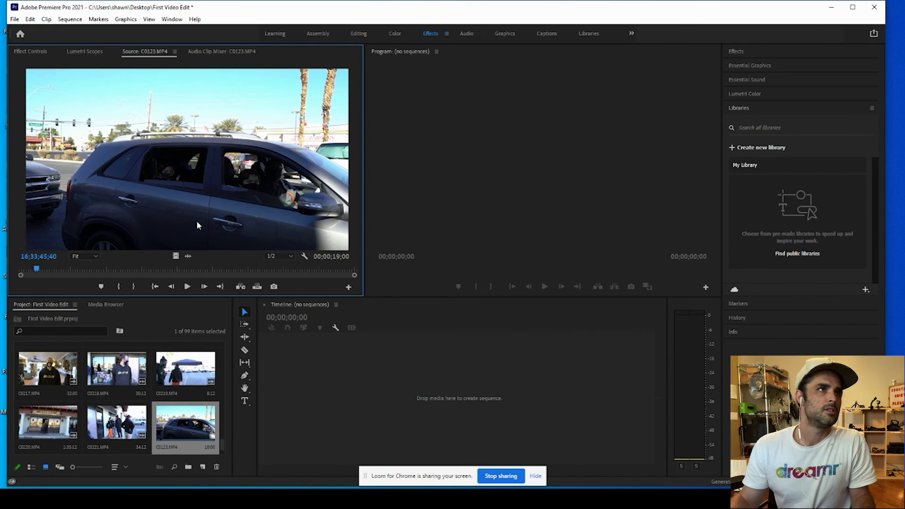
left_click_drag(48, 267, 340, 270)
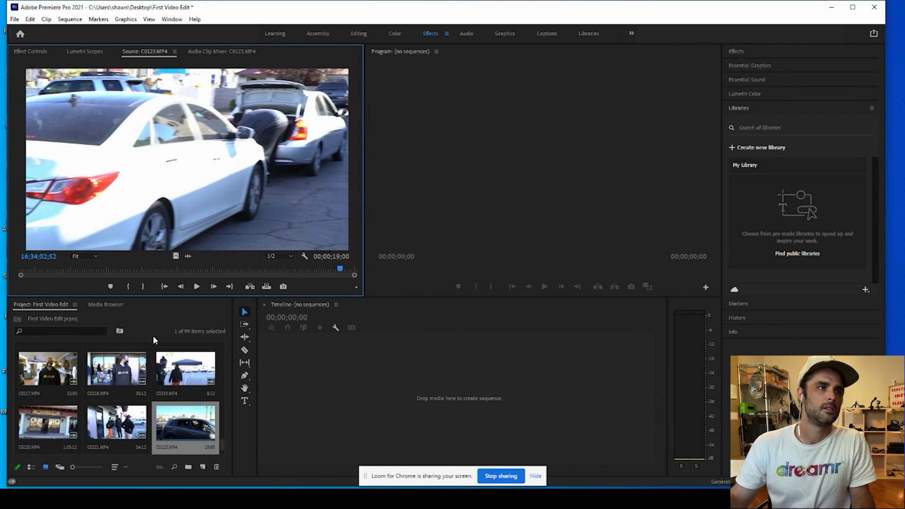
scroll(137, 386, "down", 1)
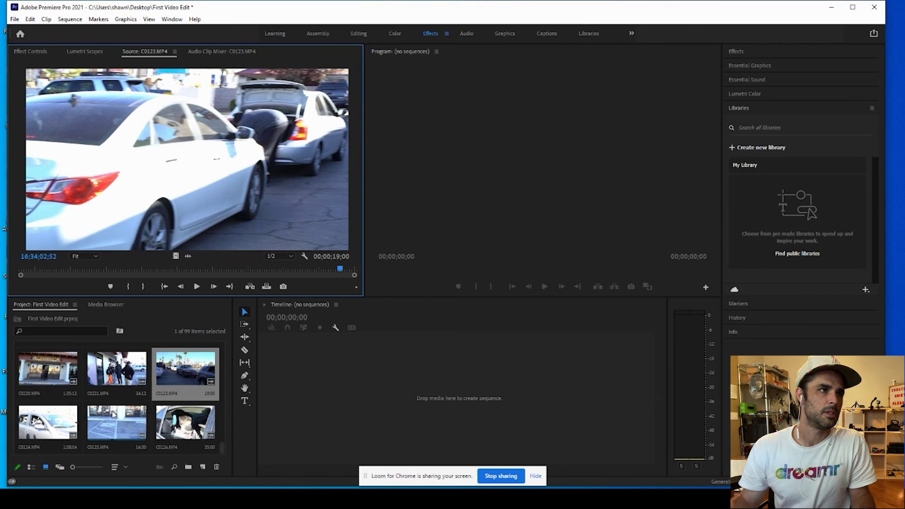
double_click(163, 423)
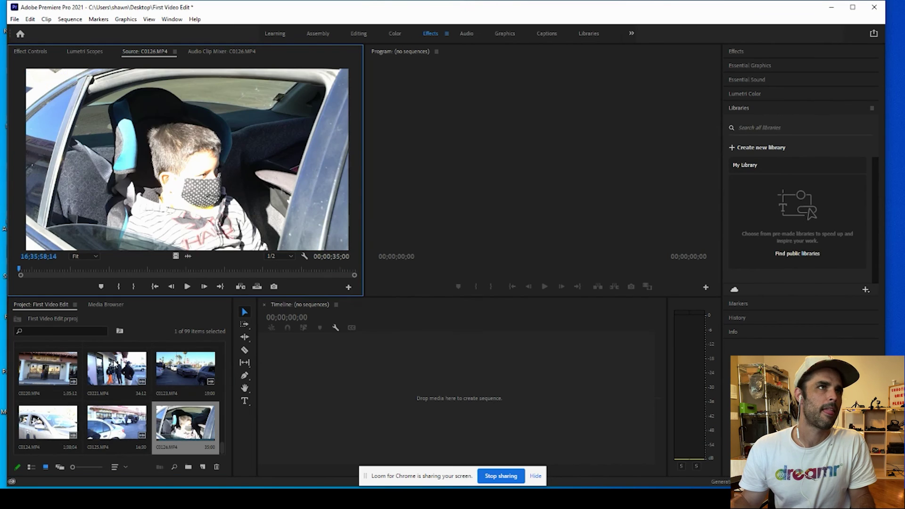
left_click_drag(36, 277, 202, 268)
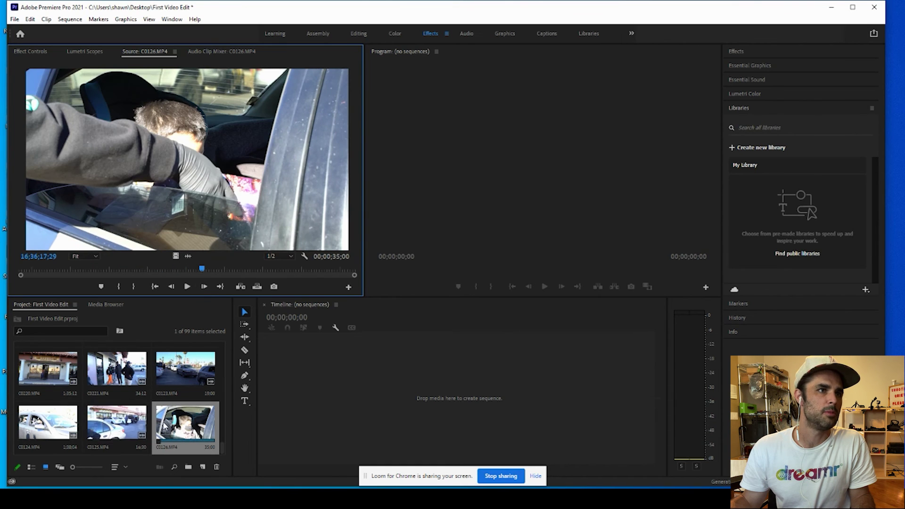
Enlarge the project's media bin to show five clips per row and widen the Source monitor.
scroll(118, 401, "up", 5)
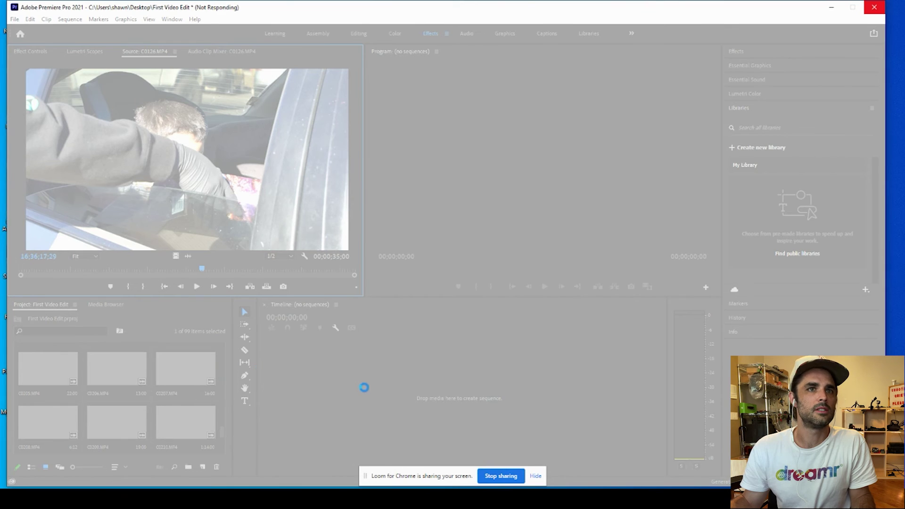
left_click(346, 377)
left_click_drag(232, 362, 419, 362)
left_click_drag(301, 296, 377, 187)
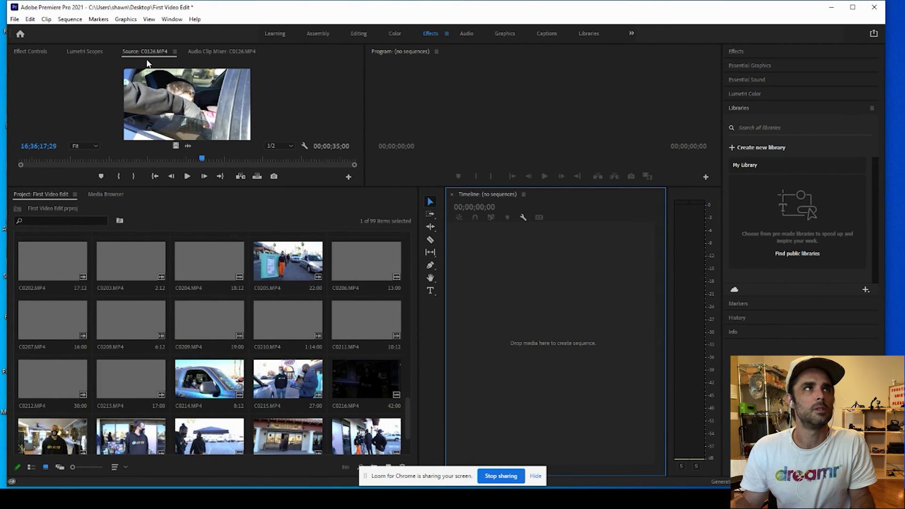
left_click_drag(365, 108, 429, 107)
Restore the Source monitor's taller preview area and set its playback resolution to 1/4.
left_click(342, 146)
left_click(342, 156)
left_click_drag(380, 188, 389, 298)
left_click(353, 255)
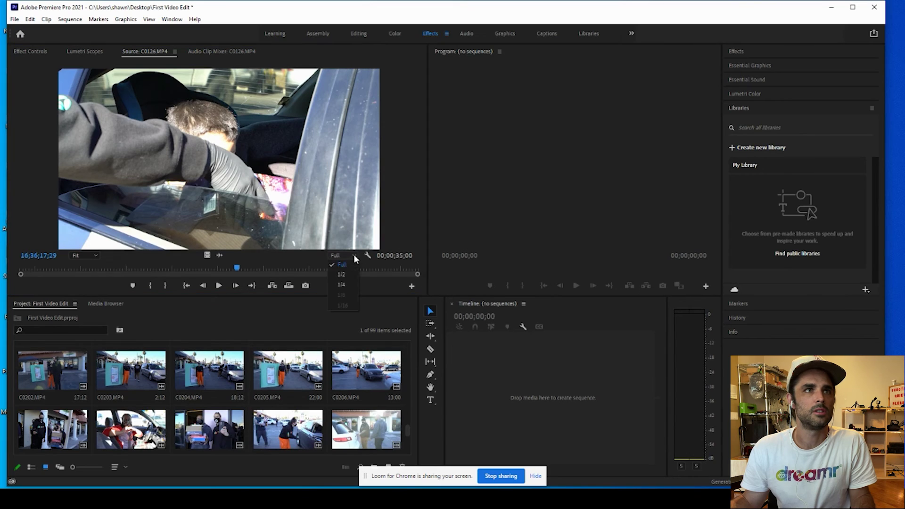
left_click(352, 274)
left_click(340, 255)
left_click(341, 285)
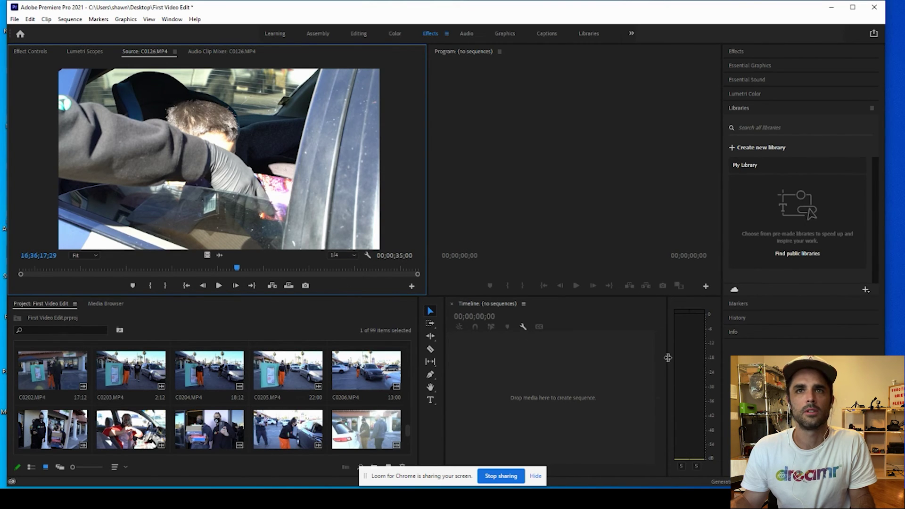
Play clip C0205.MP4 in the Source monitor and mark an in point near its start and an out point at 17:25:10:06.
double_click(272, 376)
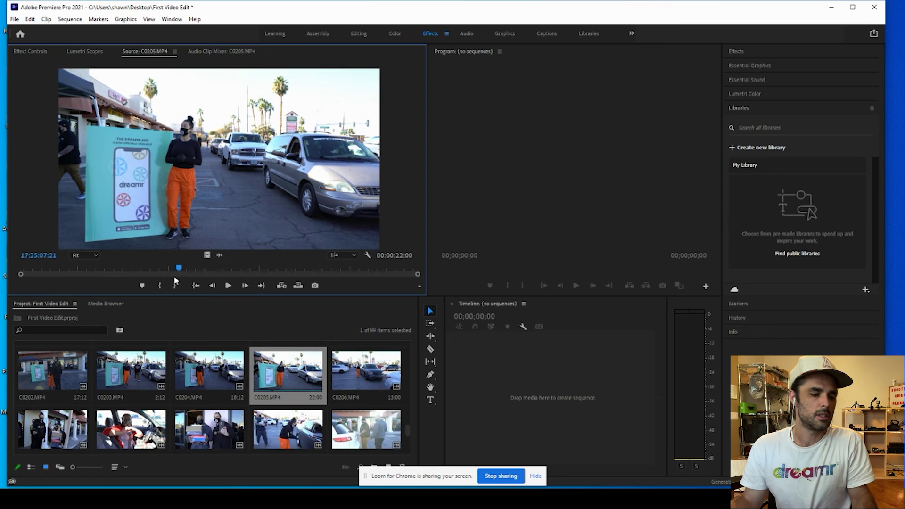
left_click(79, 269)
key("space")
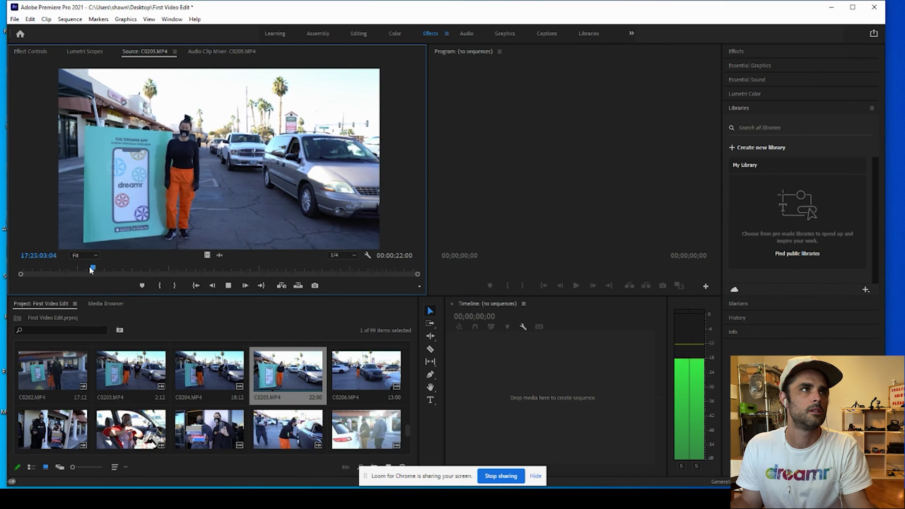
left_click(62, 268)
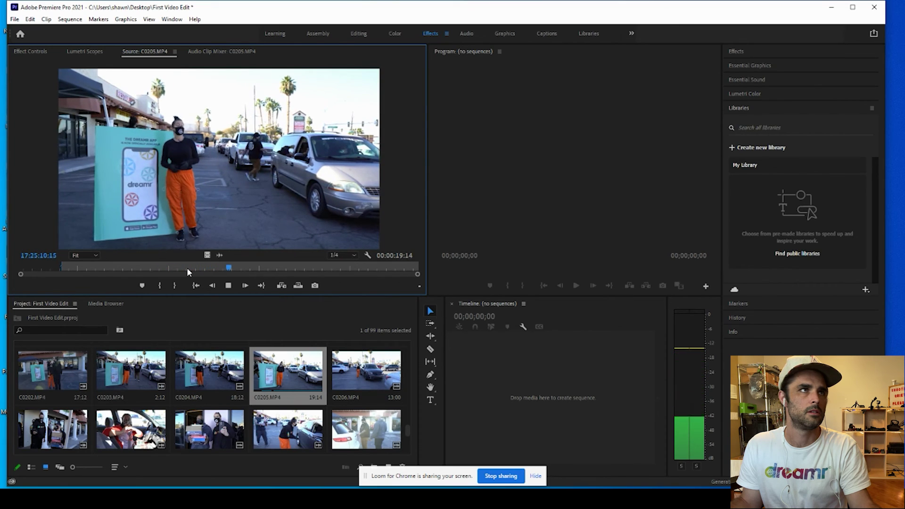
key("space")
key("o")
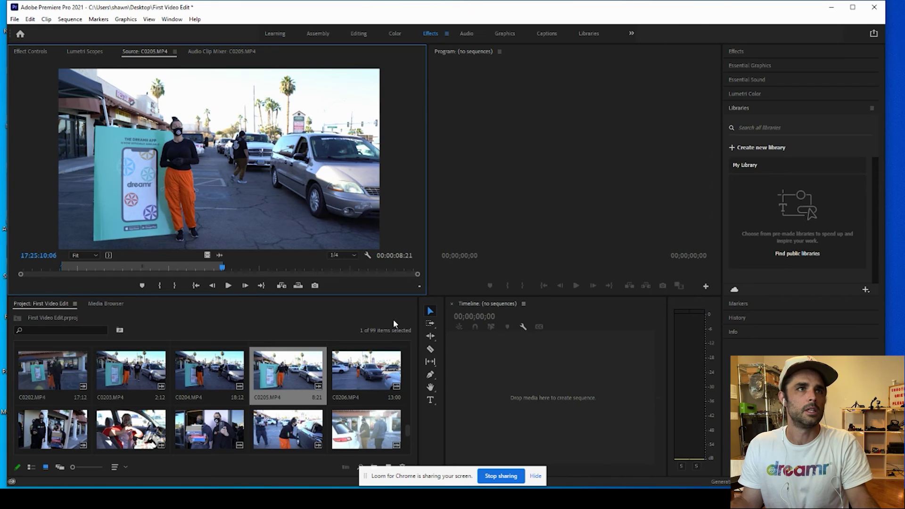
Create a sequence from the marked portion of C0205.MP4 and reset the Effects workspace to its saved layout.
left_click_drag(458, 404, 457, 404)
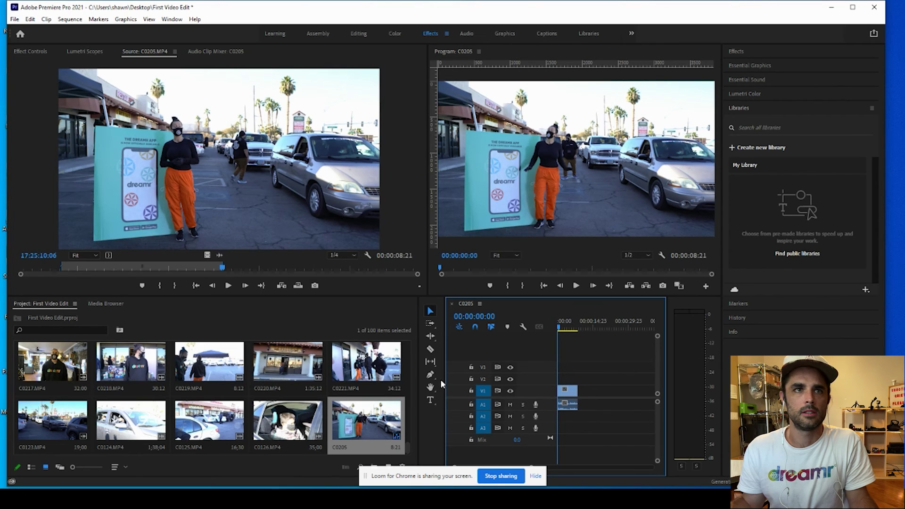
left_click(172, 19)
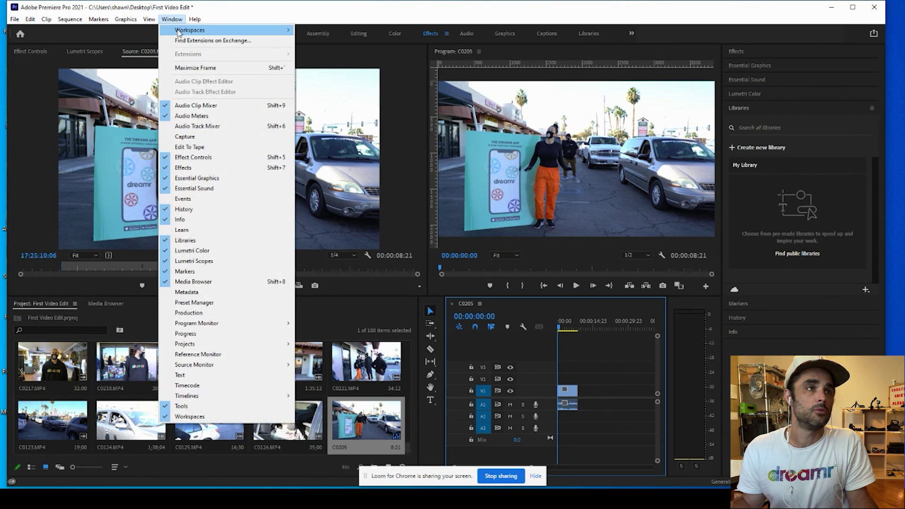
mouse_move(179, 33)
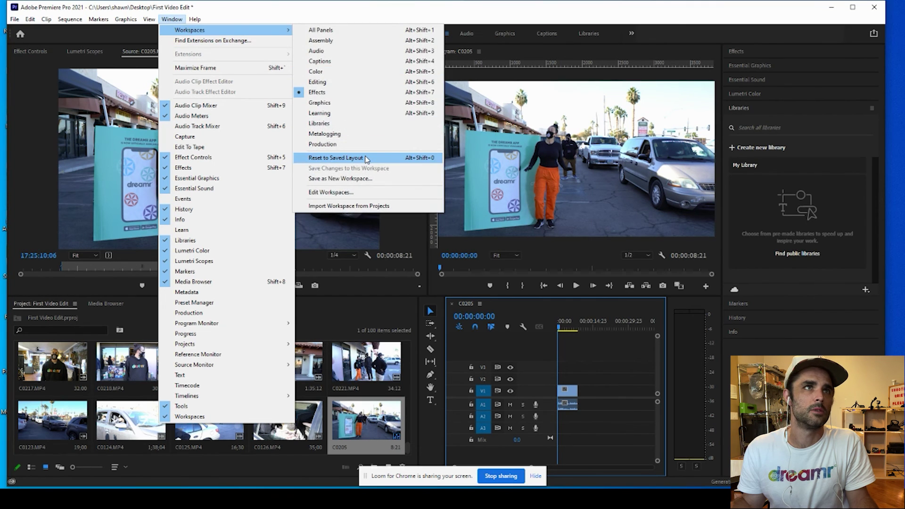
left_click(368, 158)
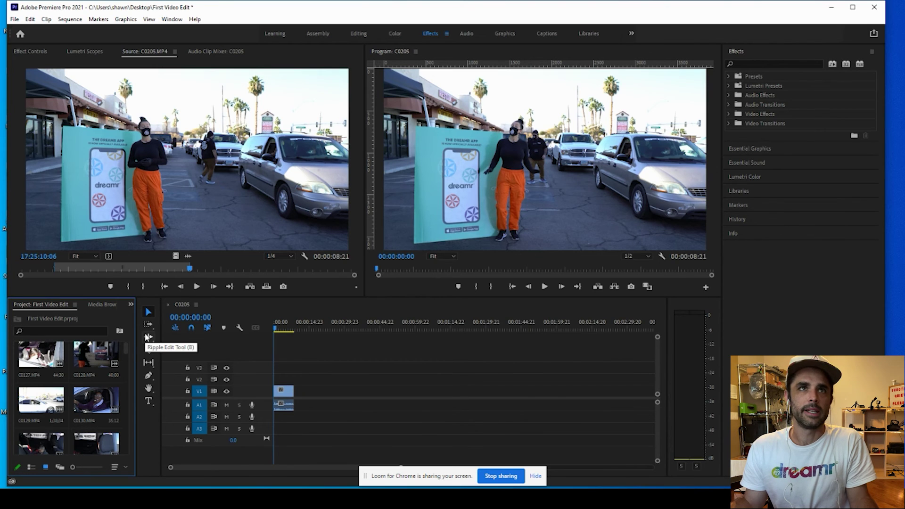
Select the C0205 clip in the timeline and play the sequence through to its end.
left_click(287, 403)
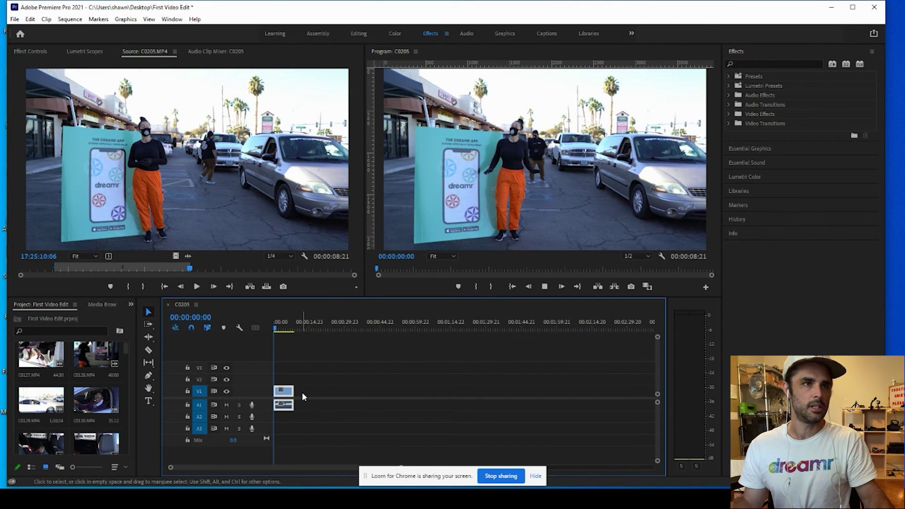
key("space")
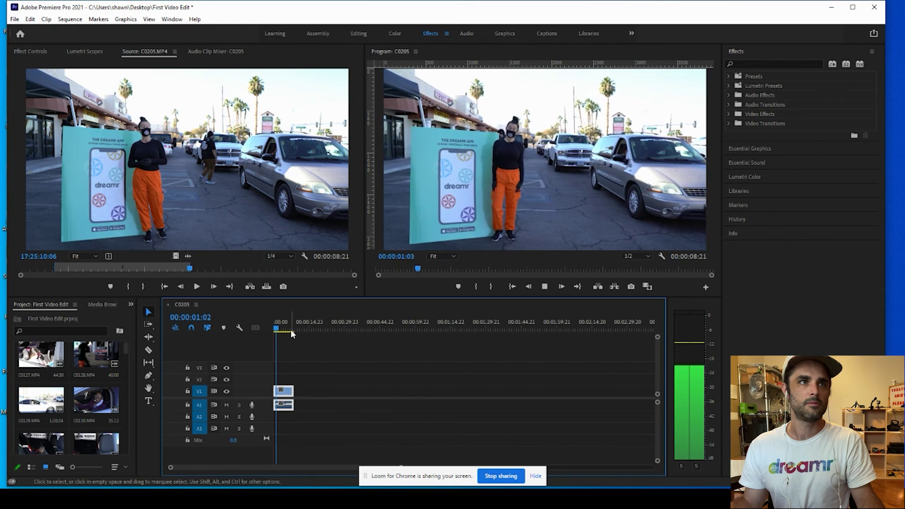
key("space")
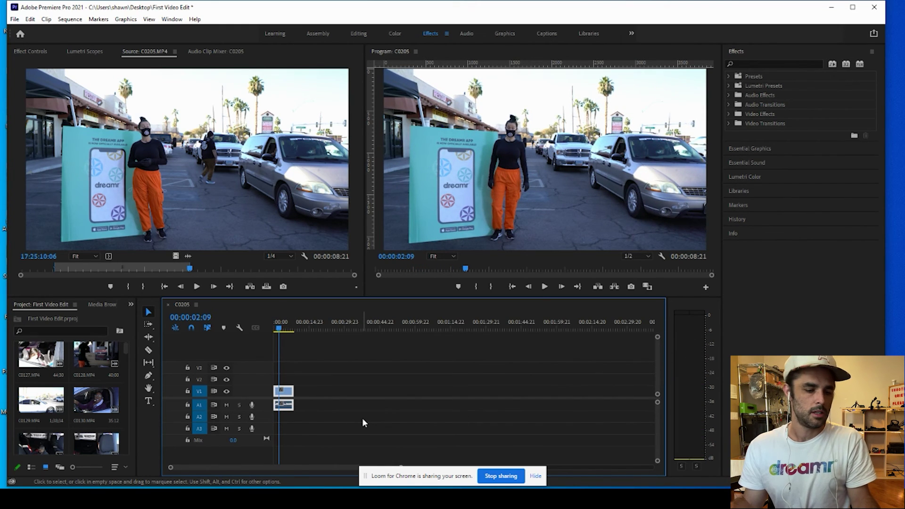
key("space")
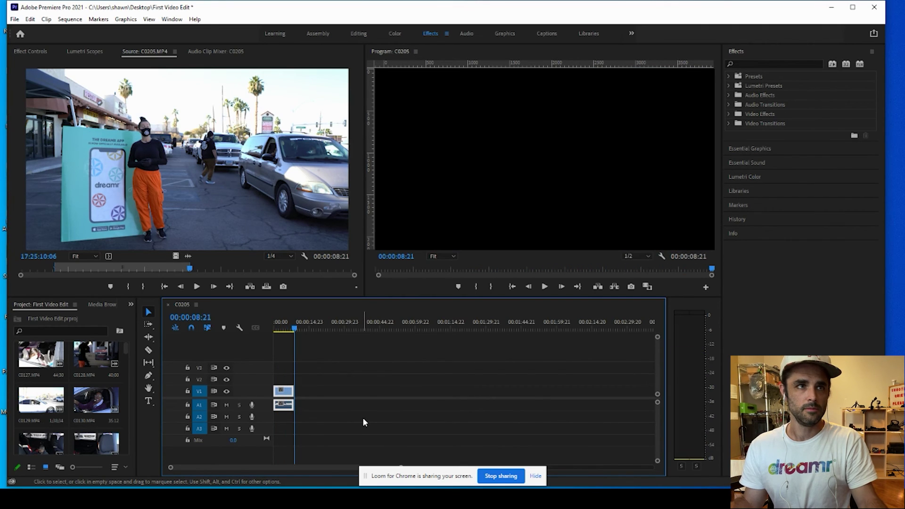
Extend the end of the C0205 clip in the timeline to a duration of 00:00:19:14 and play the added portion.
left_click_drag(293, 392, 440, 398)
key("space")
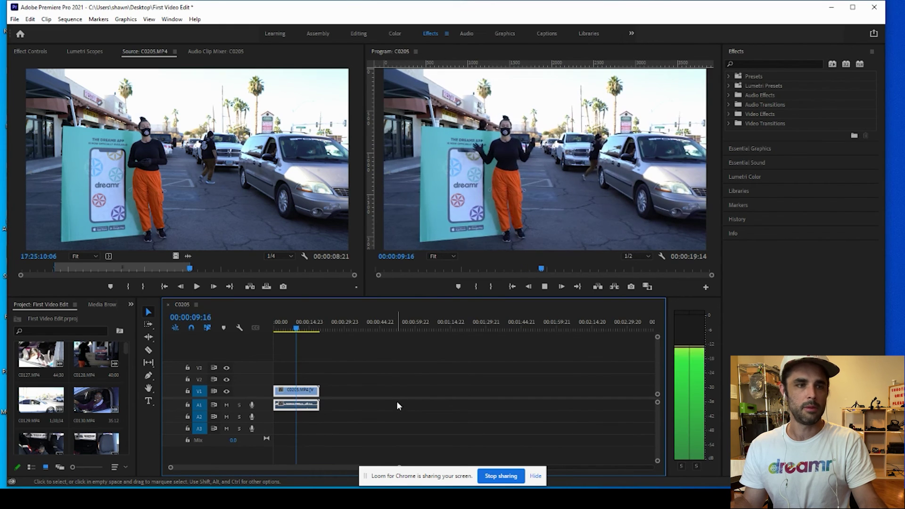
key("space")
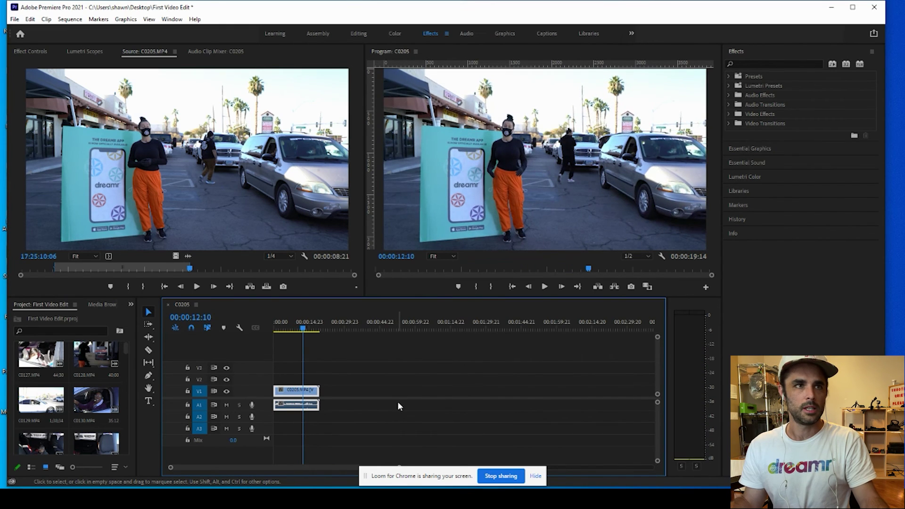
Shuttle through the extended C0205 sequence backward and forward at varying speeds, ending at 00:00:01:04.
key("j")
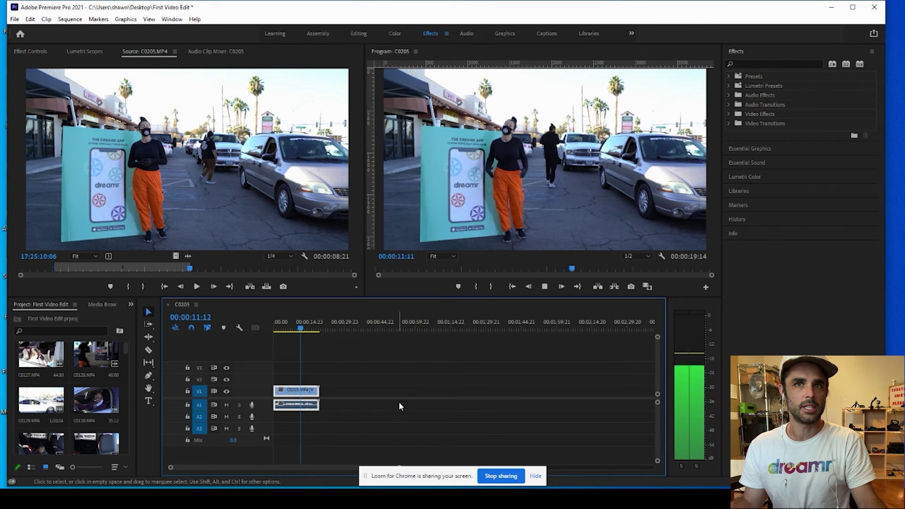
key("j")
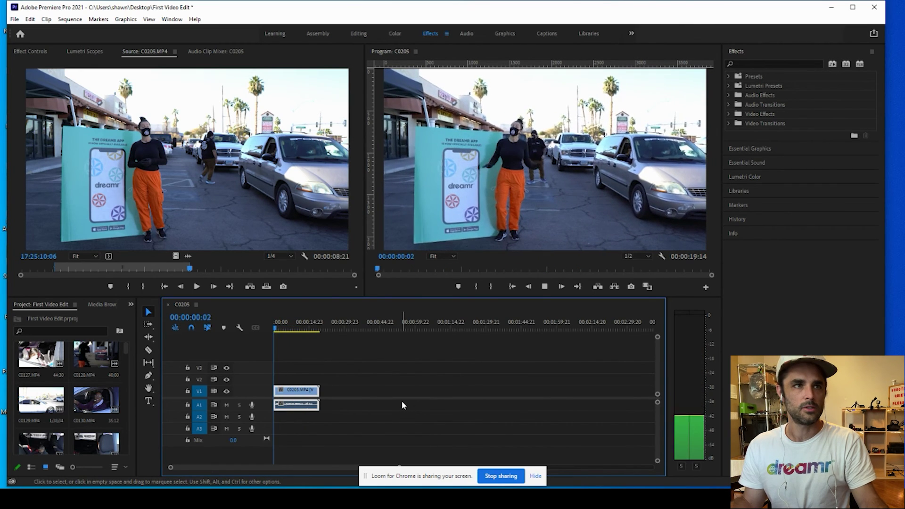
key("l")
key("l")
key("l")
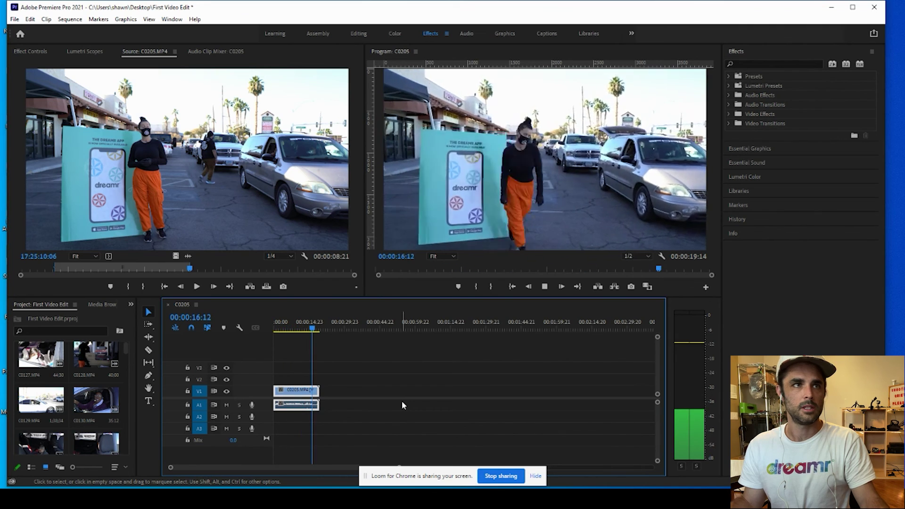
key("j")
key("j")
key("j")
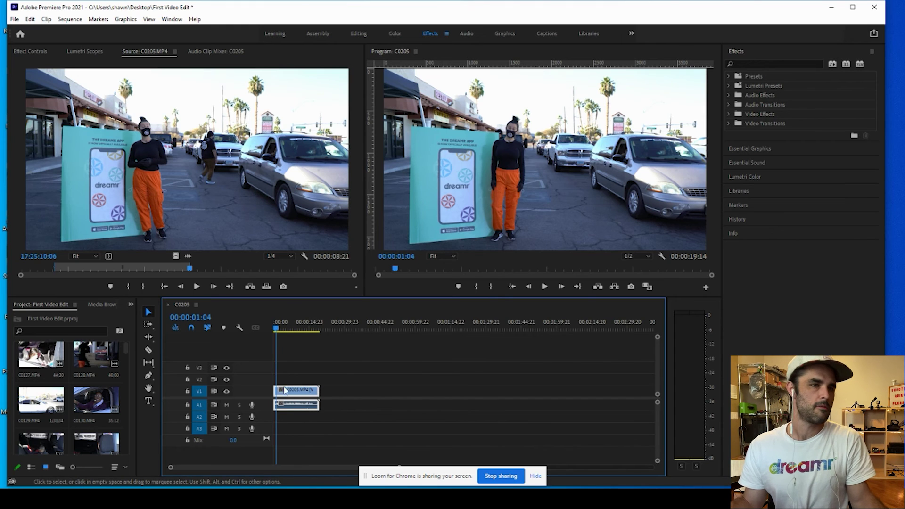
Enlarge the Video 1 and Audio 1 tracks to show the thumbnail and waveform, and magnify the timeline to frame level.
double_click(256, 389)
scroll(255, 386, "up", 5)
scroll(254, 386, "up", 2)
scroll(262, 405, "up", 5)
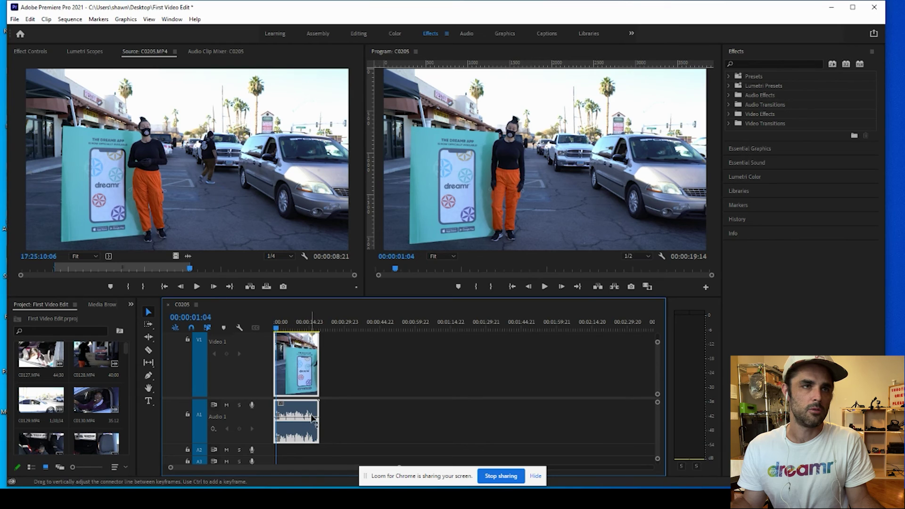
left_click_drag(419, 476, 728, 468)
left_click_drag(400, 468, 425, 478)
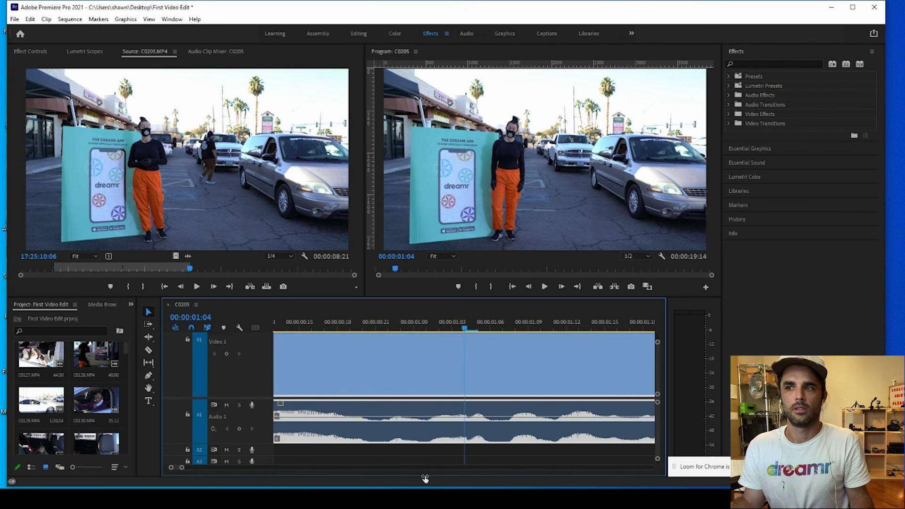
Play the sequence from about 00:00:01:00 to 00:00:01:22, then shrink the timeline scale to show the whole clip.
left_click_drag(431, 323, 391, 333)
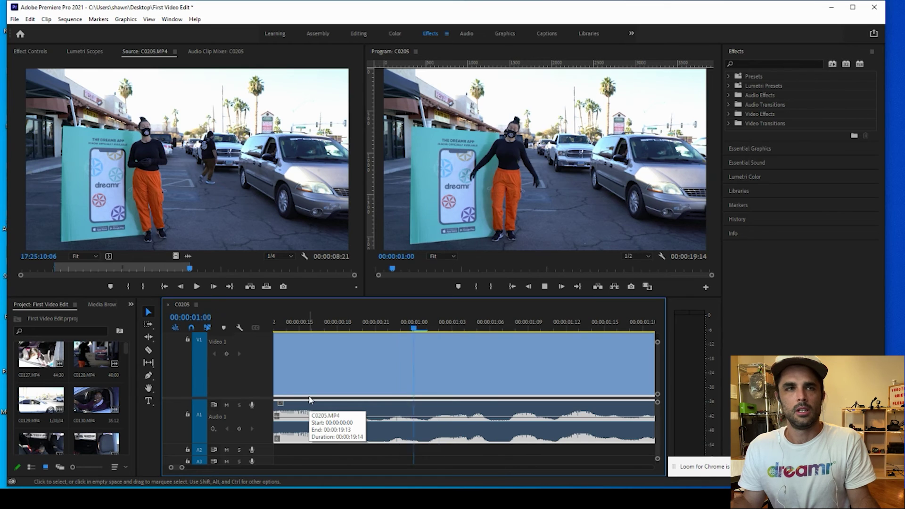
key("space")
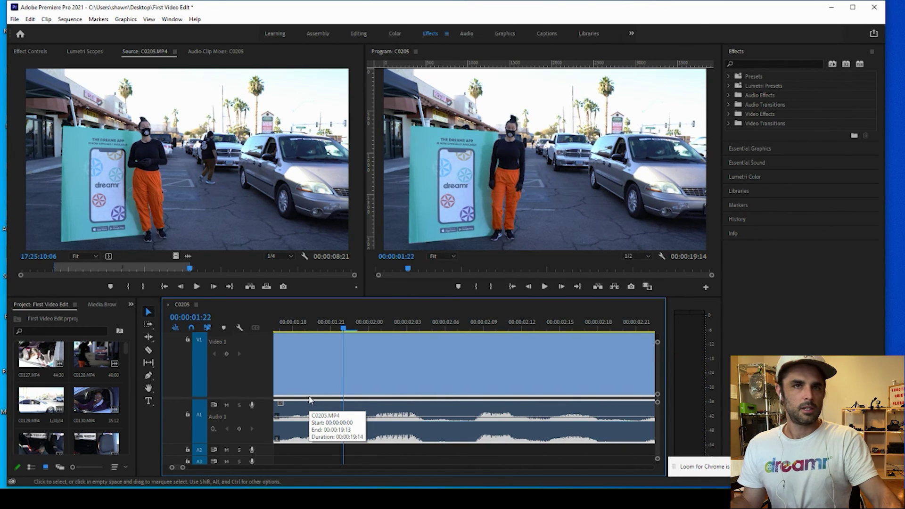
key("minus")
key("minus")
key("minus")
key("minus")
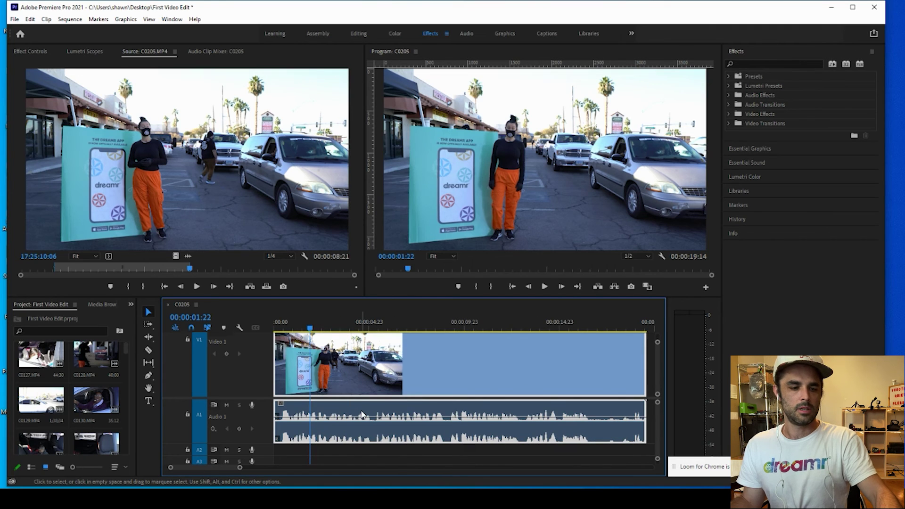
key("minus")
key("minus")
key("minus")
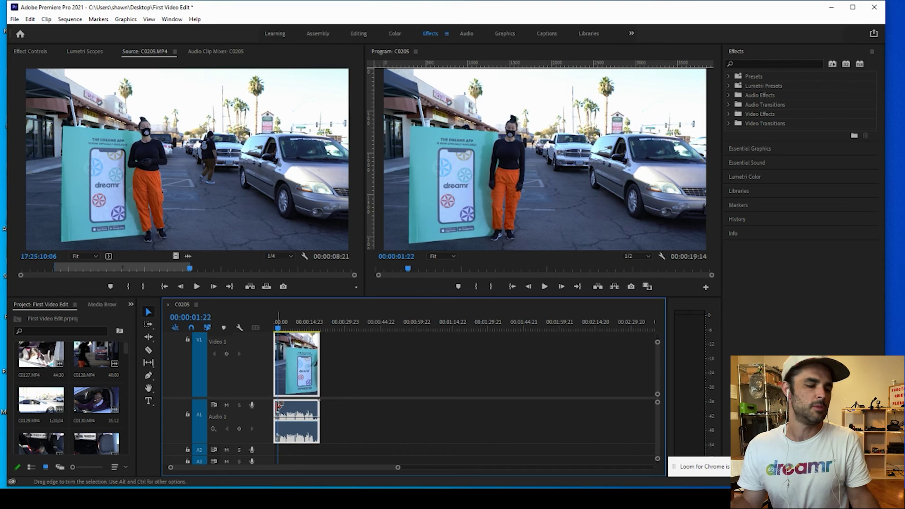
Reduce the heights of the V1 and A1 tracks and set the timeline scale to span several minutes.
scroll(250, 368, "up", 3)
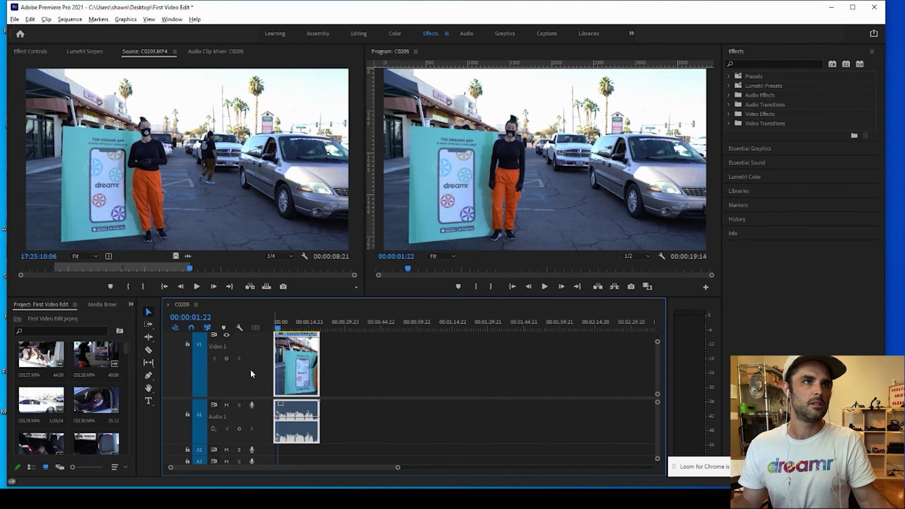
scroll(250, 369, "up", 3)
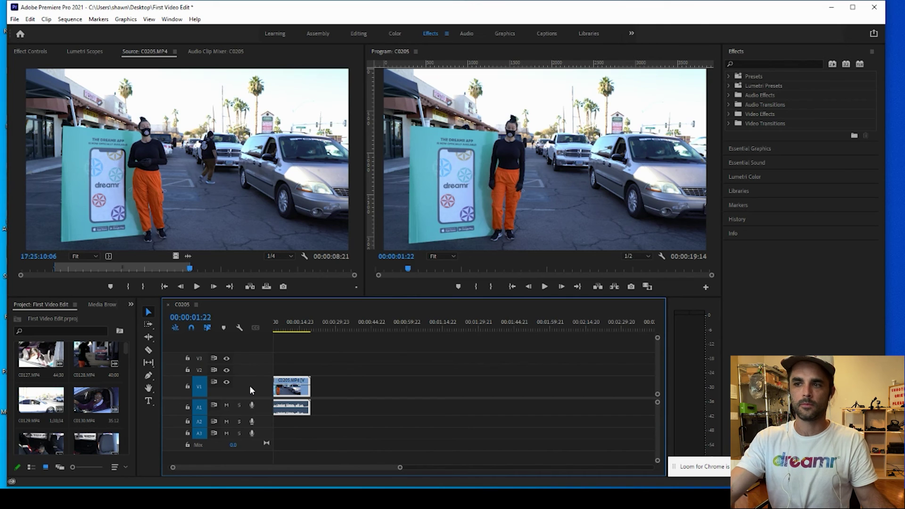
scroll(342, 384, "up", 2)
scroll(342, 383, "up", 3)
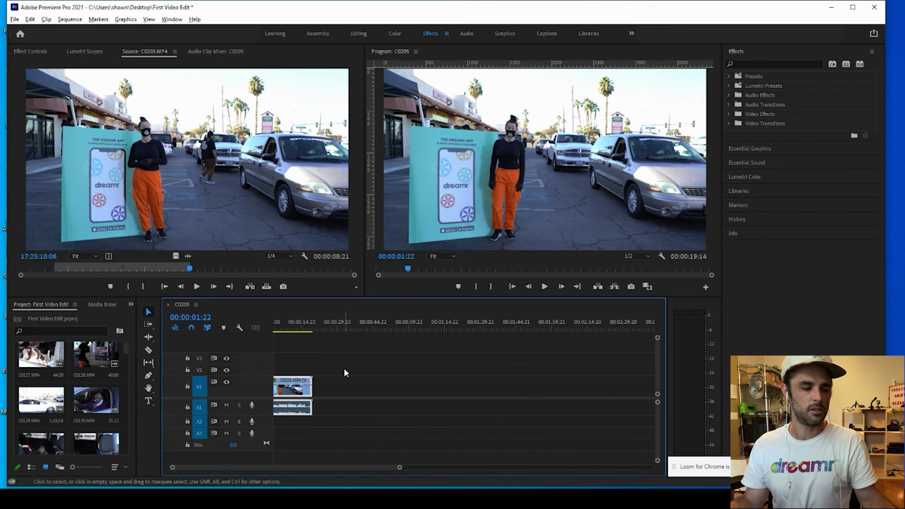
scroll(344, 367, "down", 3)
scroll(324, 368, "up", 3)
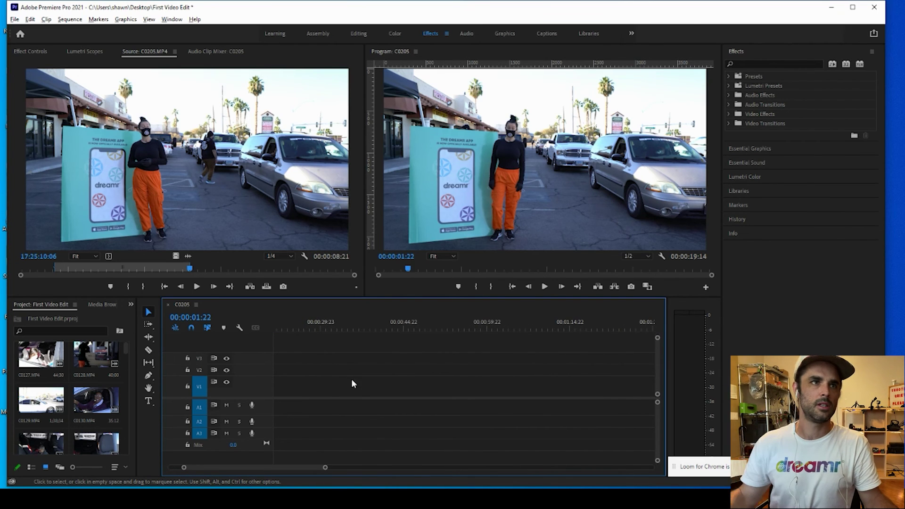
scroll(323, 406, "up", 6)
scroll(313, 410, "up", 1)
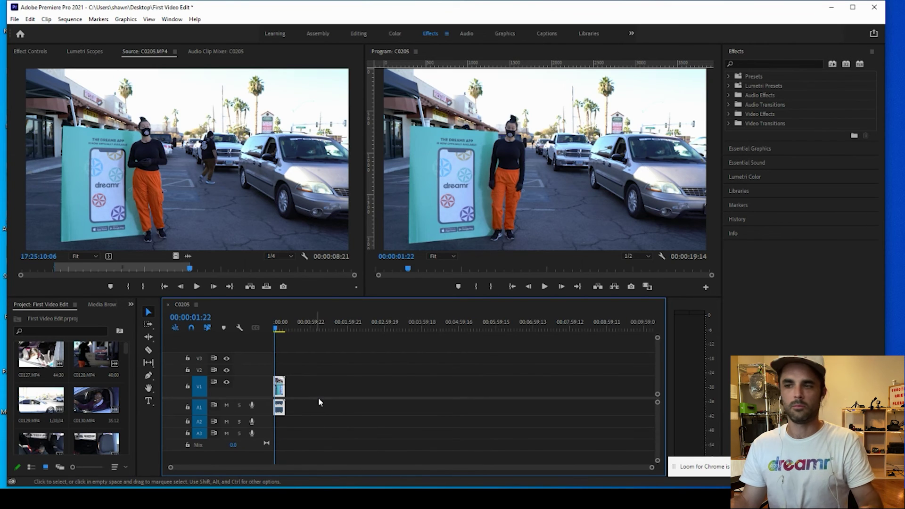
Load clips C0127.MP4 and C0128.MP4 from the project bin in turn for preview in the Source monitor.
double_click(59, 363)
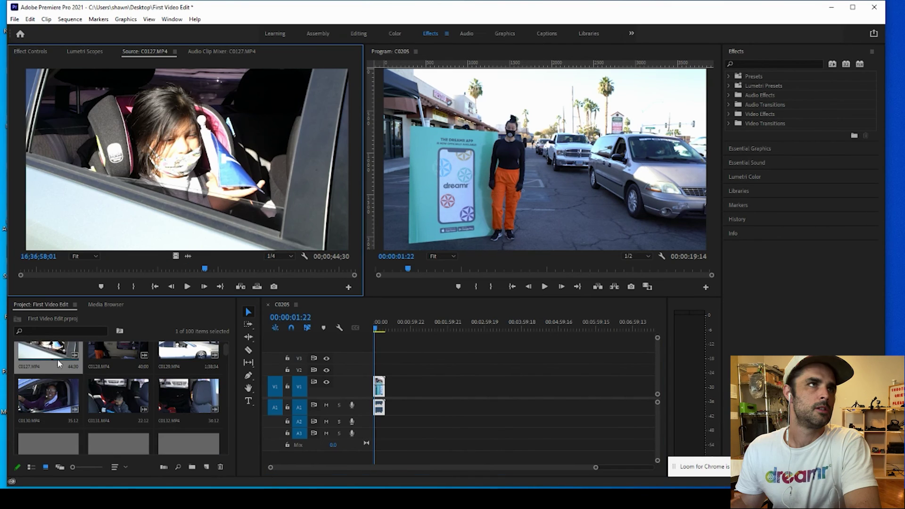
left_click(116, 355)
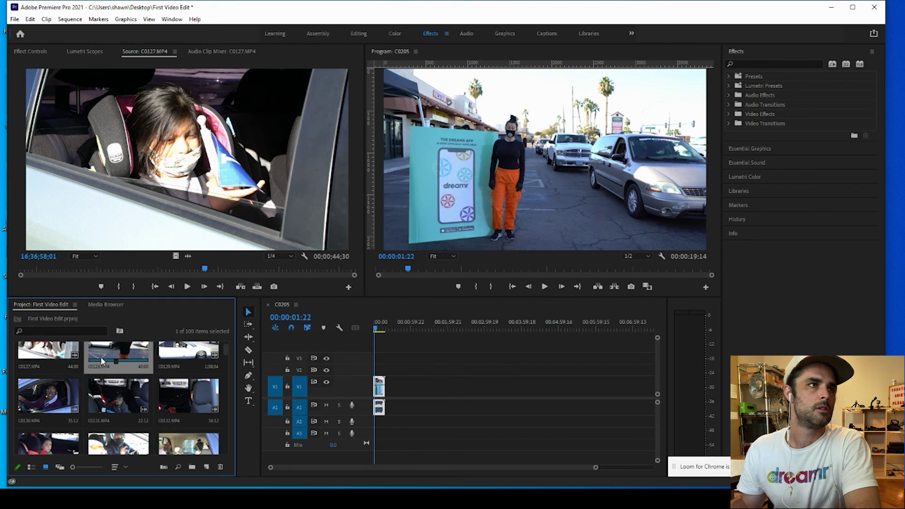
double_click(106, 354)
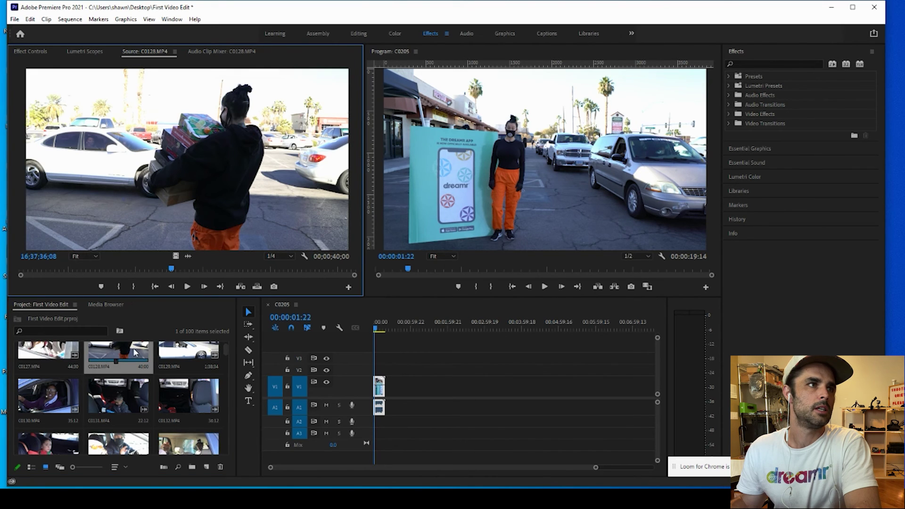
Examine the effect controls, Lumetri scopes, source view and audio clip mixer for clip C0128.MP4.
left_click(32, 52)
left_click(79, 50)
left_click(35, 51)
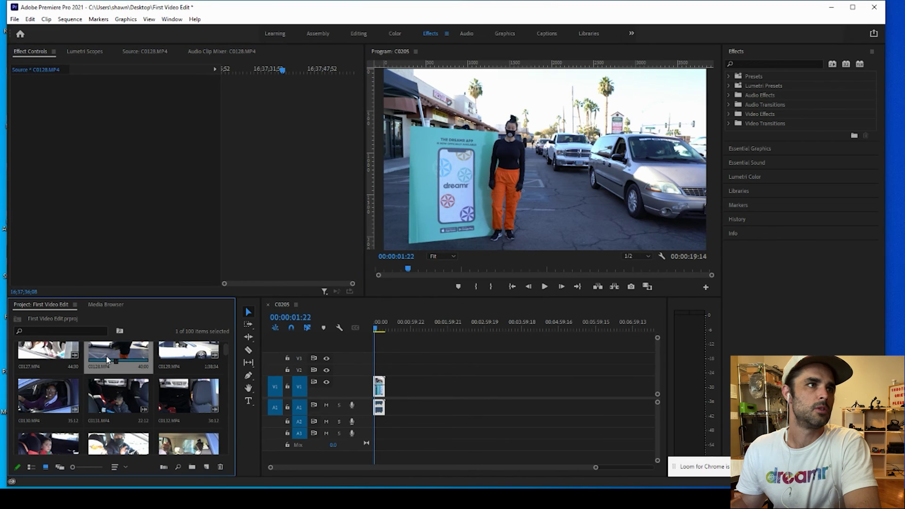
left_click(86, 51)
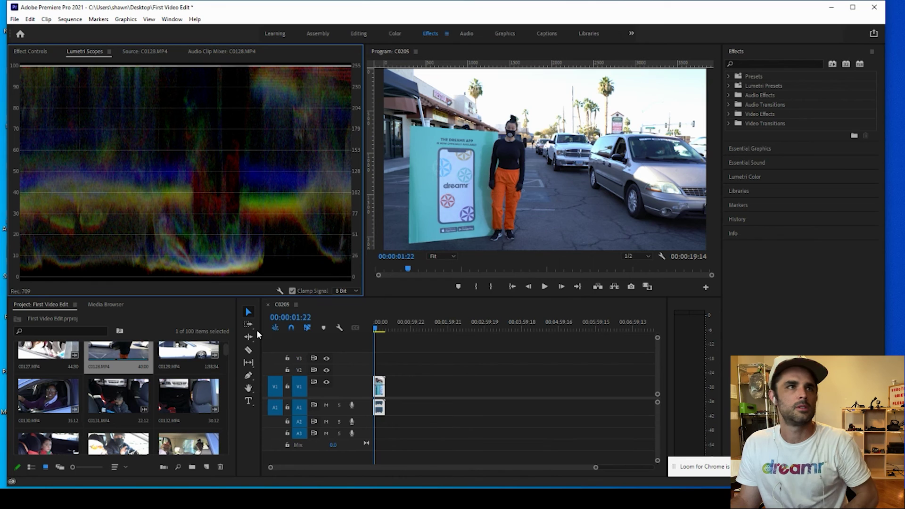
left_click(148, 53)
left_click(218, 53)
left_click(135, 362)
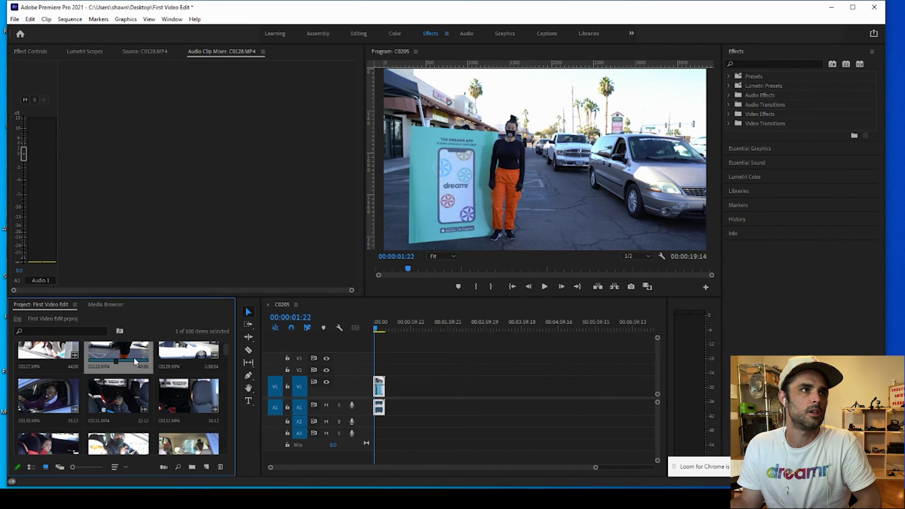
Show the effect controls of the C0205.MP4 clip in the timeline, including its Motion, Opacity and Volume settings.
left_click(40, 52)
double_click(380, 387)
left_click(380, 385)
left_click(35, 51)
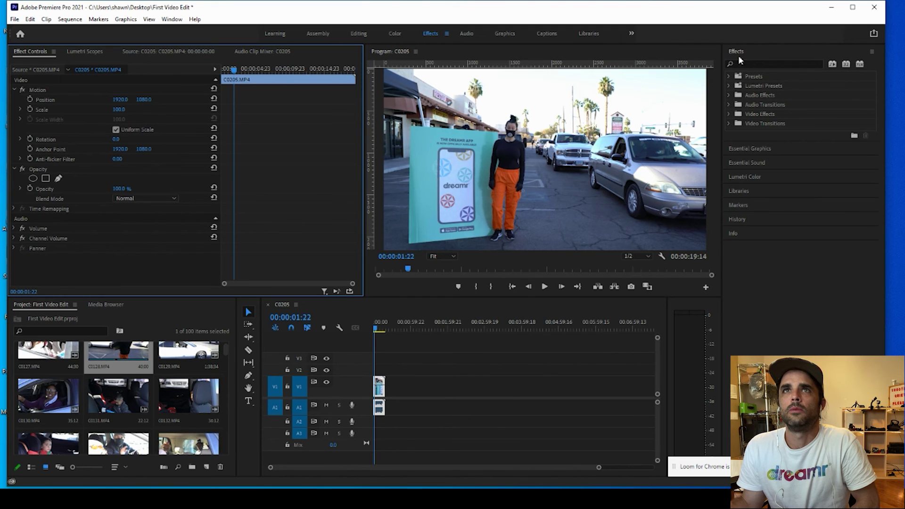
Look through the Essential Graphics templates, Essential Sound, Lumetri Color corrections, libraries and markers.
left_click(773, 149)
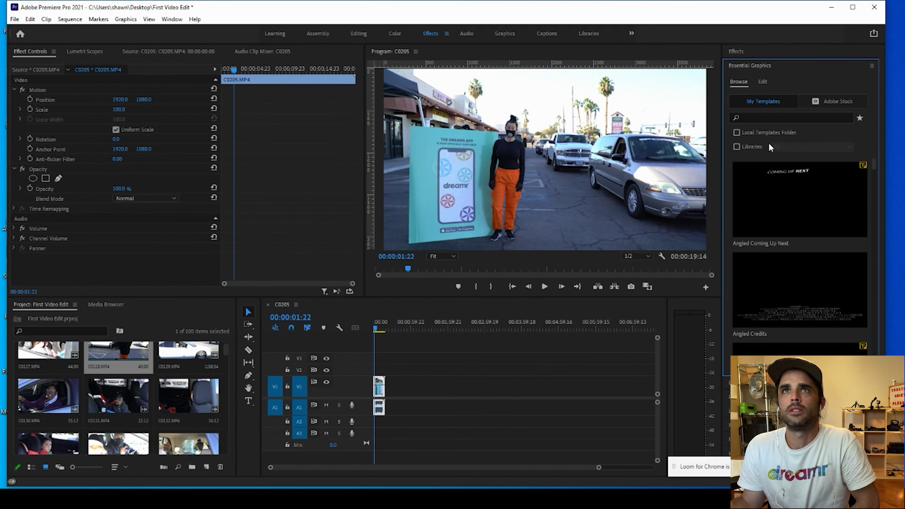
left_click(747, 65)
left_click(745, 80)
left_click(746, 81)
left_click(742, 93)
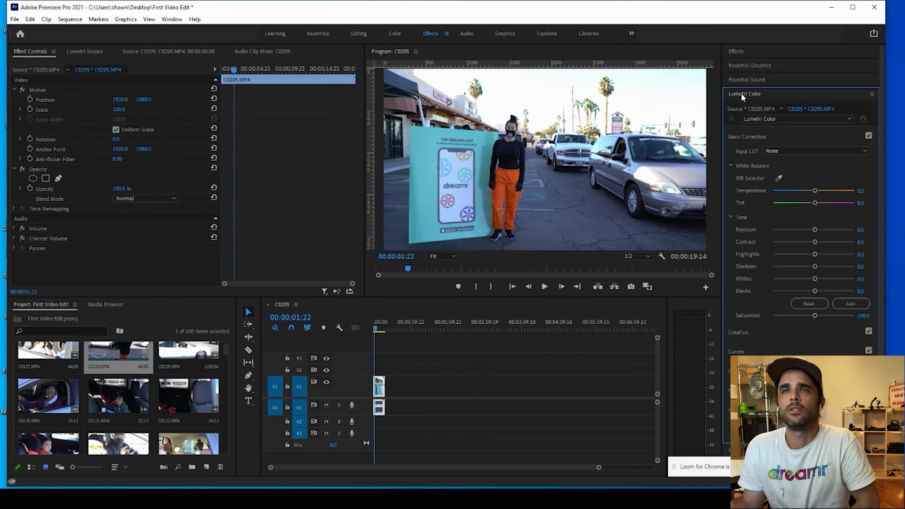
left_click(742, 93)
left_click(740, 108)
left_click(741, 108)
left_click(742, 122)
left_click(739, 124)
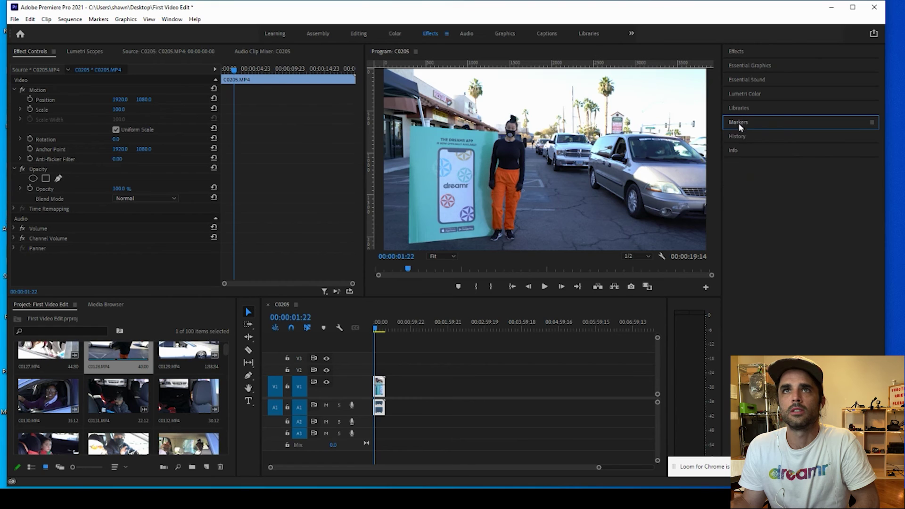
Look through the project's edit history, the Info details and the markers.
left_click(738, 137)
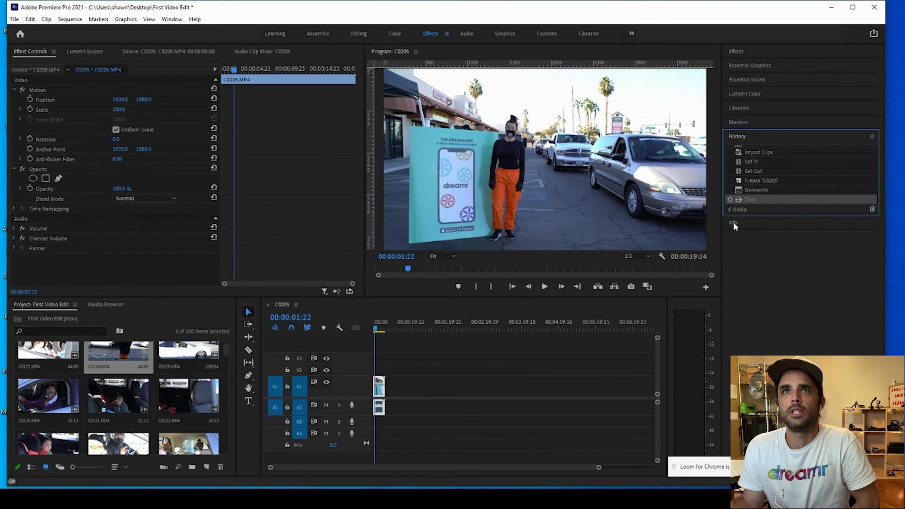
left_click(734, 221)
left_click(737, 139)
left_click(739, 120)
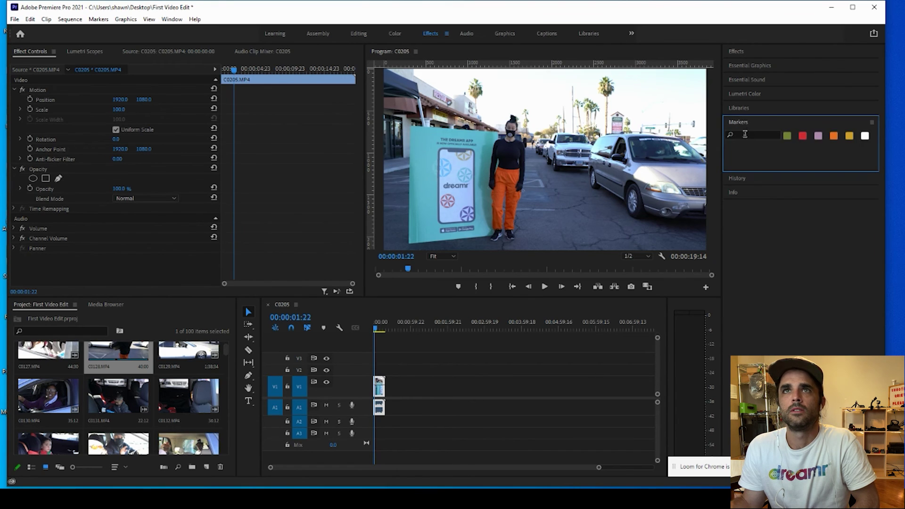
Browse the effects library's categories of video effects, audio transitions and video transitions.
left_click(736, 51)
left_click(730, 114)
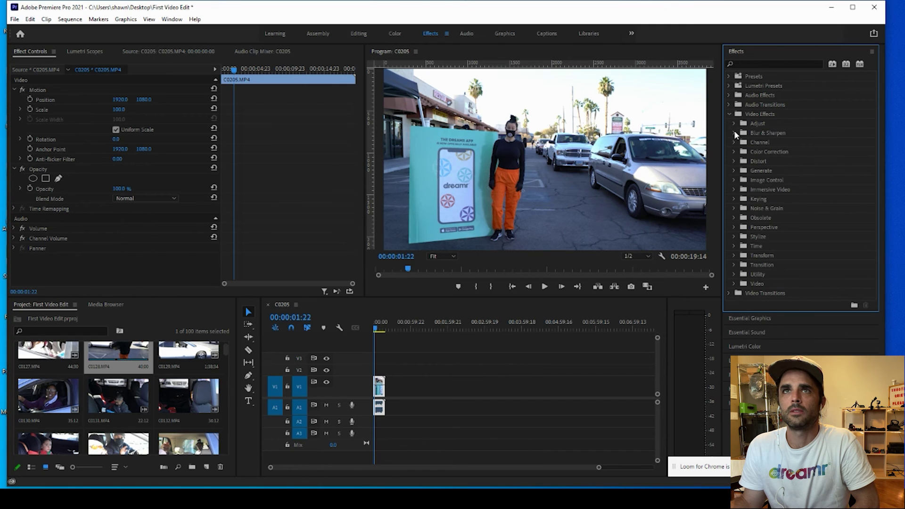
left_click(729, 114)
left_click(729, 105)
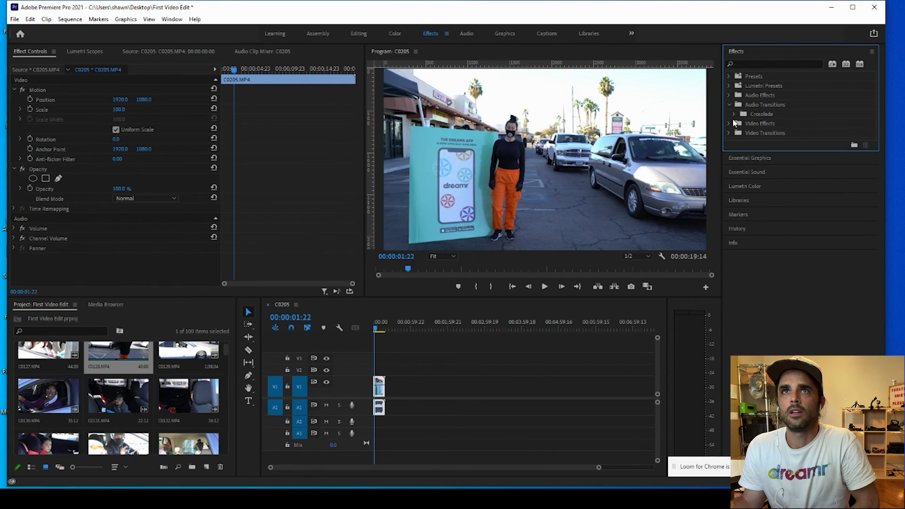
left_click(729, 132)
left_click(729, 104)
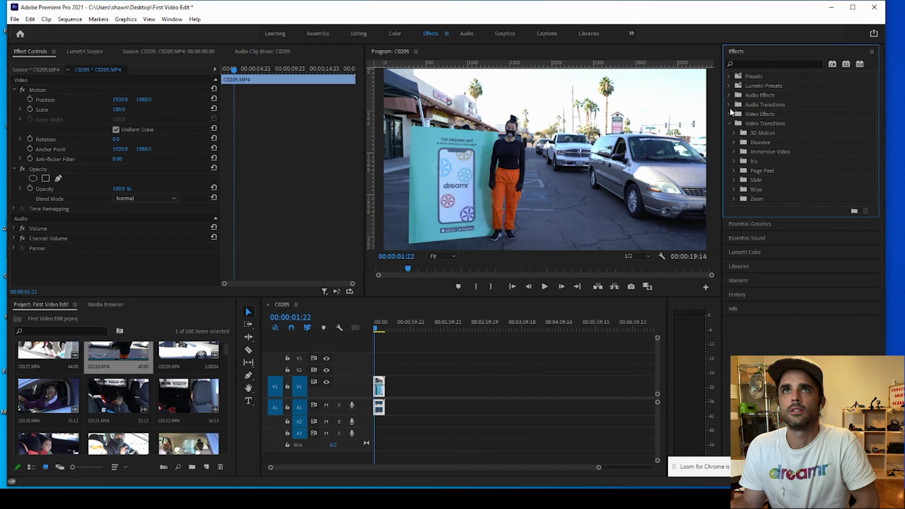
left_click(730, 105)
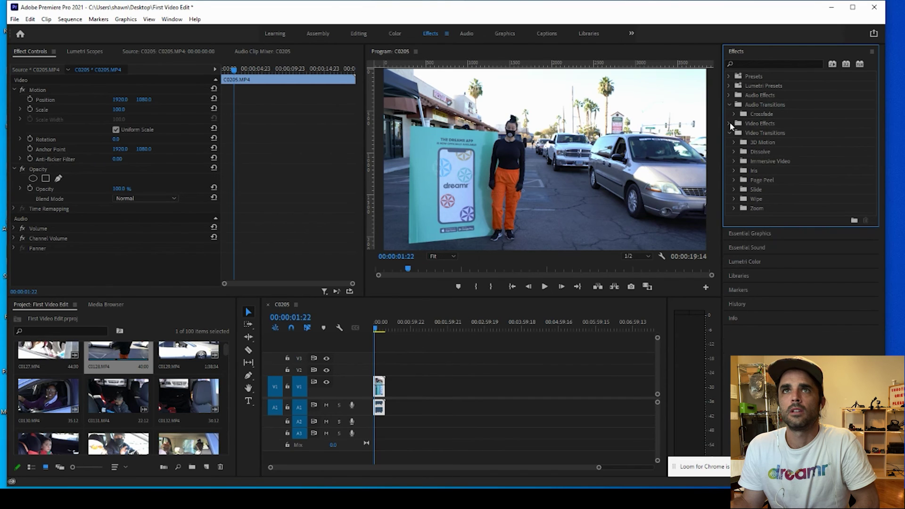
left_click(729, 124)
left_click(729, 124)
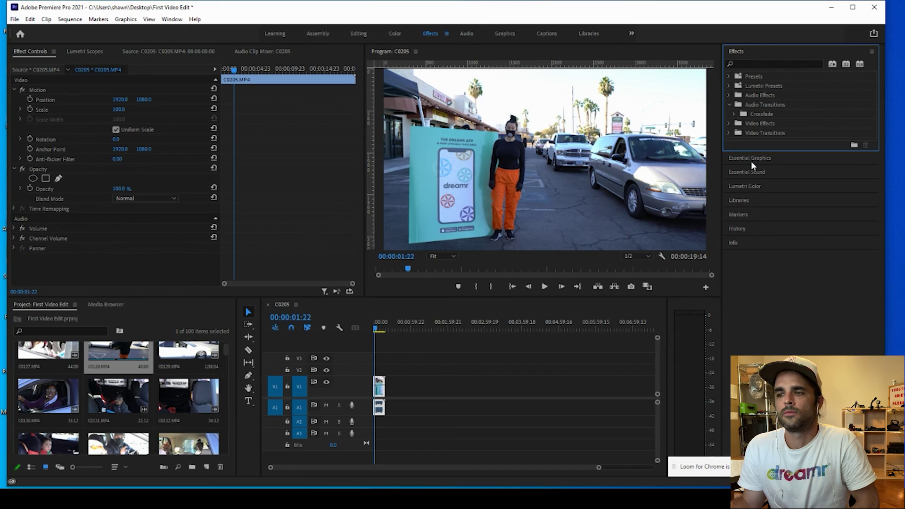
Try Lumetri basic corrections on the C0205.MP4 clip with Temperature about -0.6, Contrast about 5.2 and Highlights about 36.4.
left_click(754, 174)
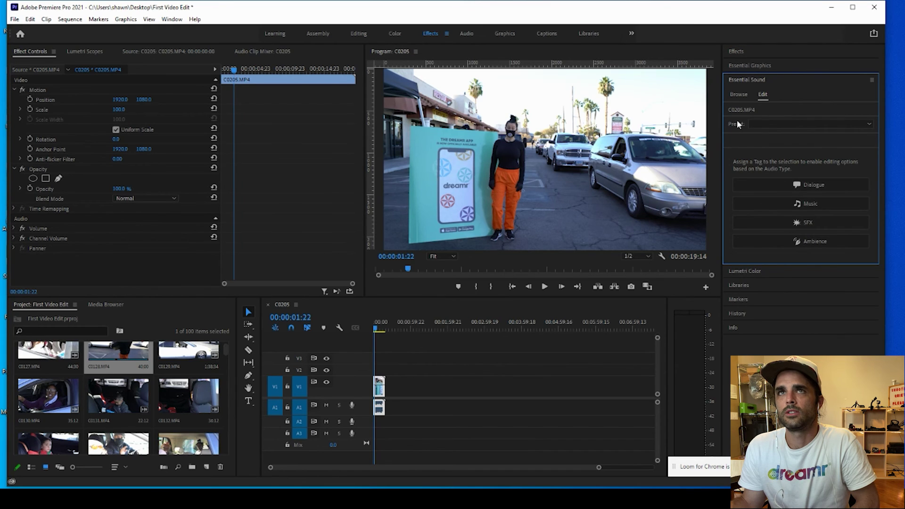
left_click(742, 271)
mouse_move(815, 191)
left_mouse_down()
mouse_move(845, 193)
mouse_move(793, 193)
mouse_move(814, 196)
left_mouse_up()
left_click_drag(815, 229, 833, 255)
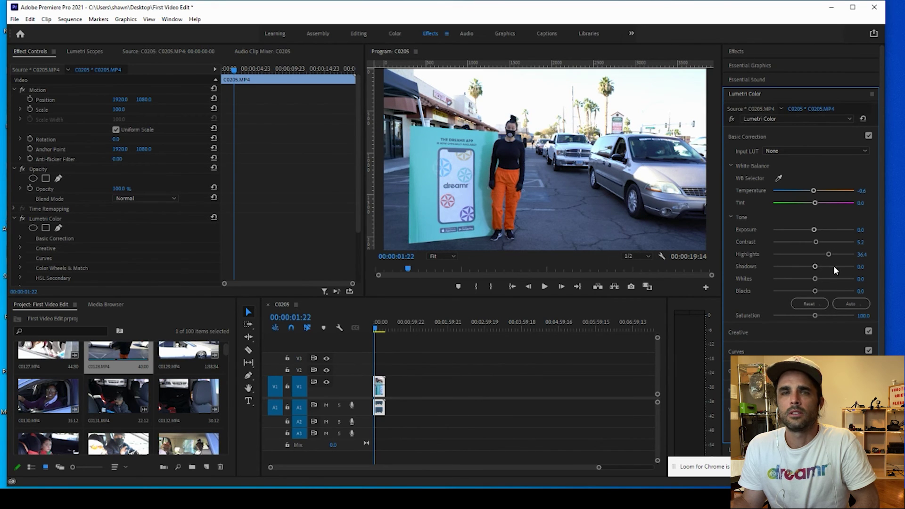
Reset the clip's Lumetri tone corrections and set Temperature back to 0.
left_click(808, 304)
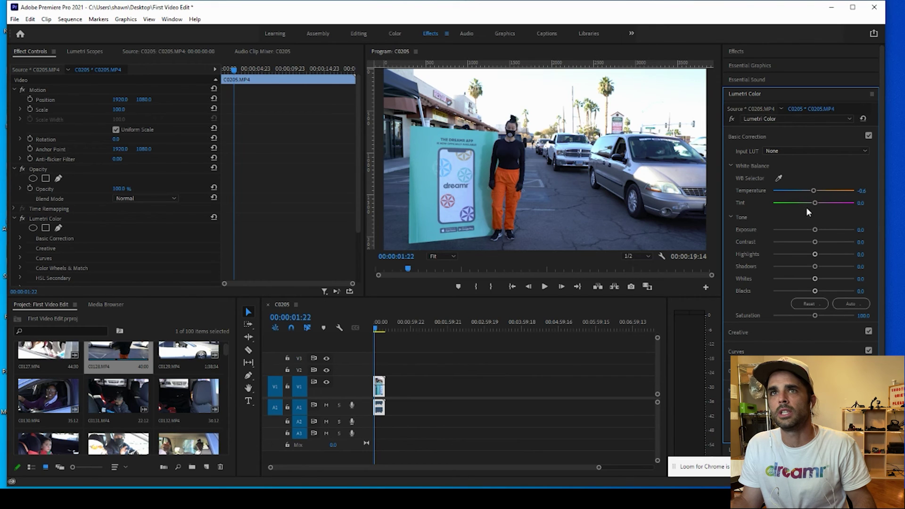
left_click_drag(813, 192, 815, 193)
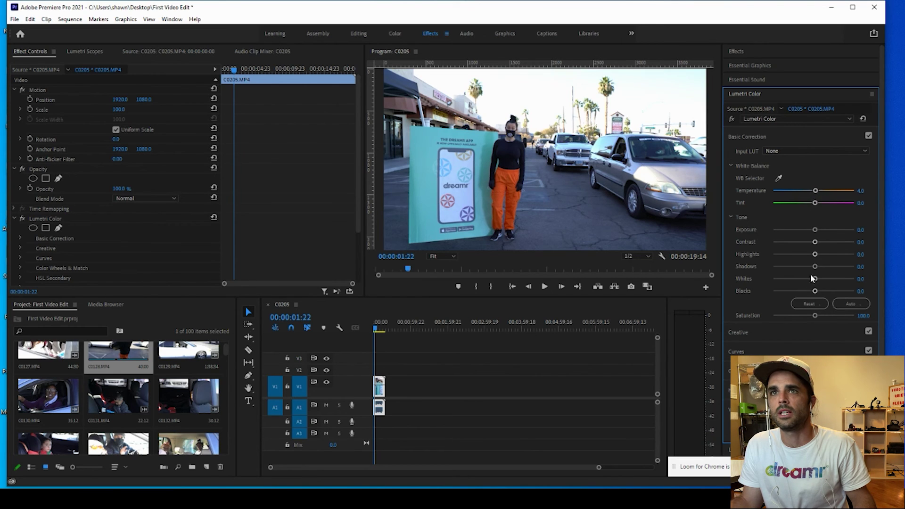
left_click(860, 192)
type("0")
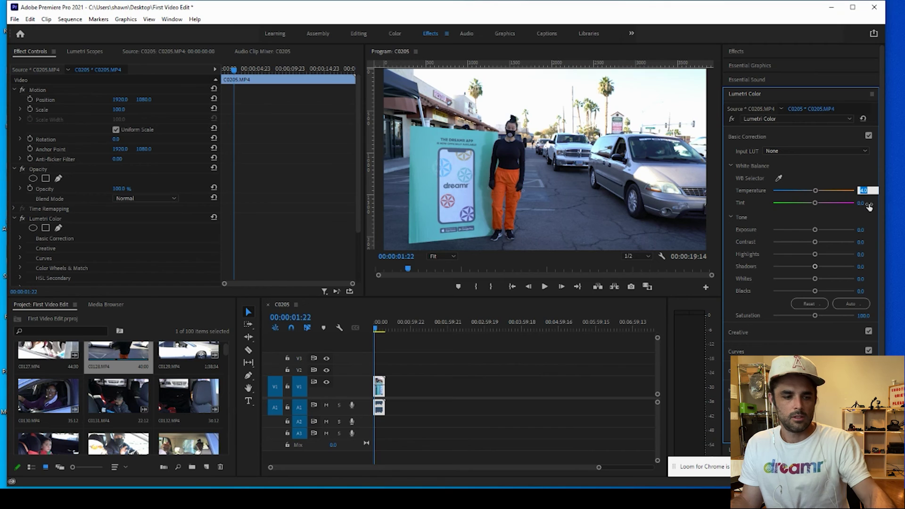
key("Return")
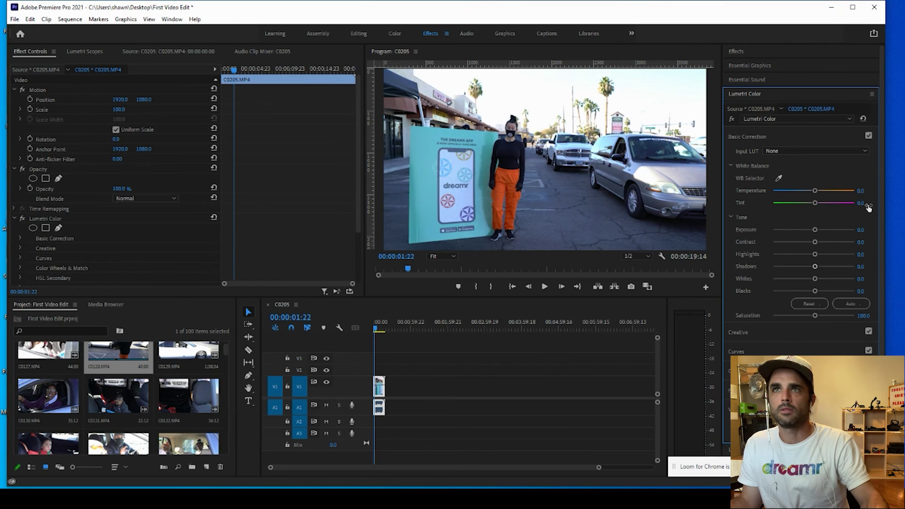
Try the input LUTs ALEXA_Default_LogC2Rec709, AlexaV3_K1S1_LogC2Video_DCIP3_EE, ARRI_Universal_DCI and D-21_delogC_EI0200_B1 on the clip, and return to None.
left_click(780, 150)
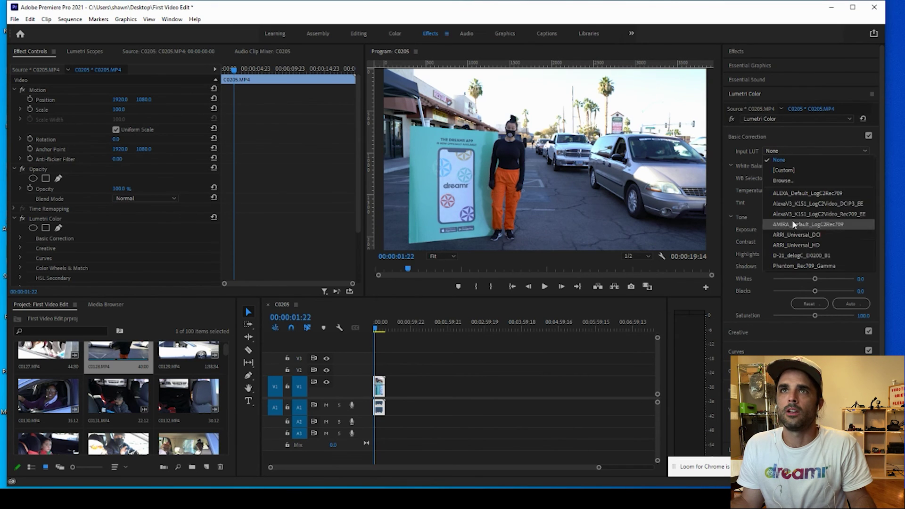
left_click(803, 194)
left_click(802, 150)
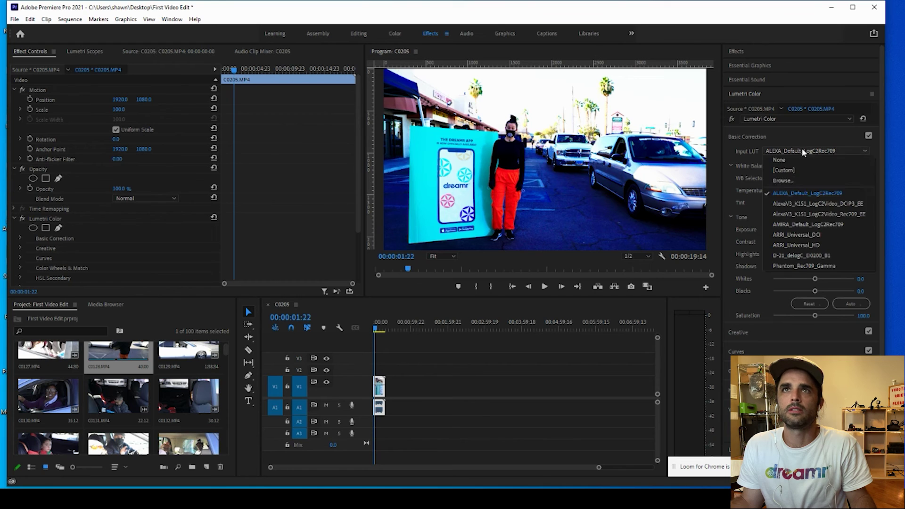
left_click(798, 206)
left_click(788, 152)
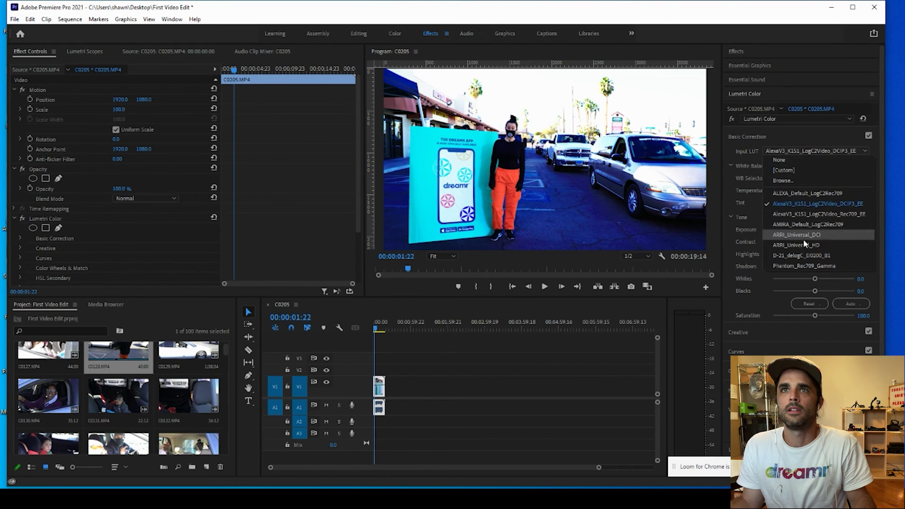
left_click(804, 241)
left_click(785, 151)
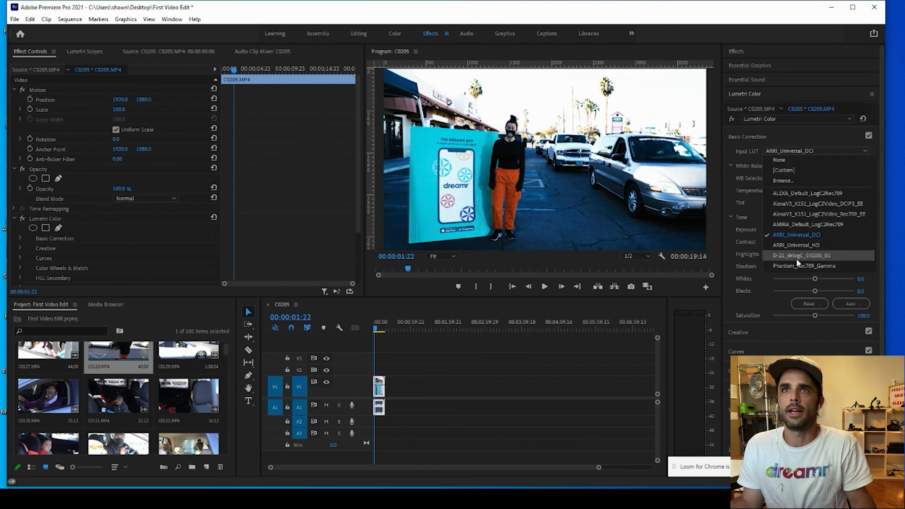
left_click(797, 257)
left_click(802, 150)
left_click(794, 160)
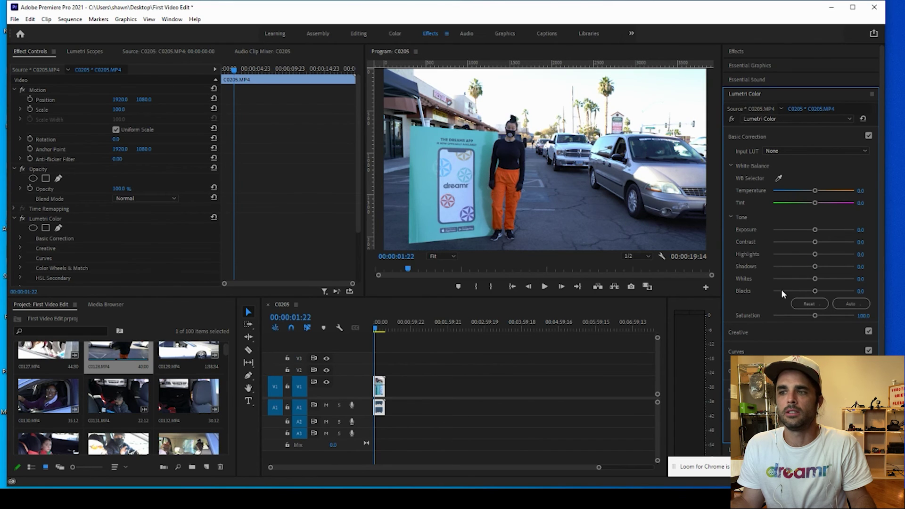
Maximize the Markers panel and the C0205 timeline in turn, restoring the workspace layout each time.
left_click(738, 120)
double_click(738, 120)
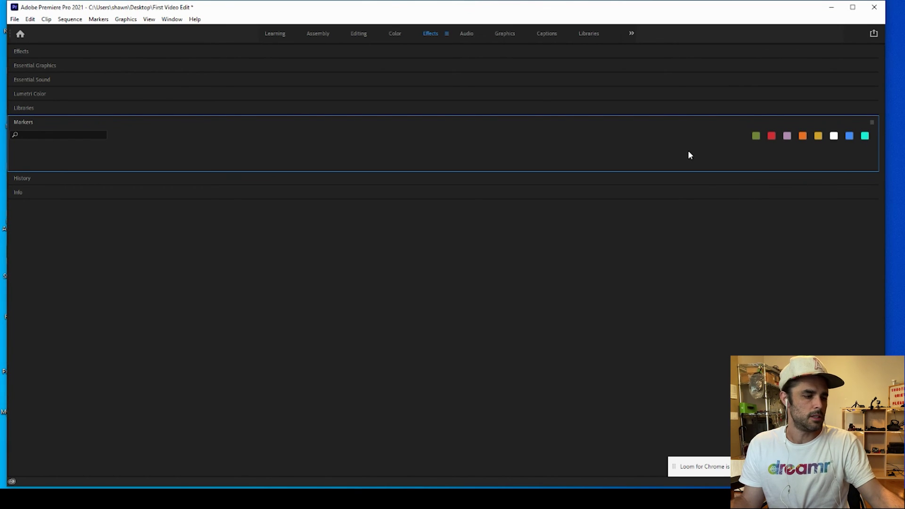
key("grave")
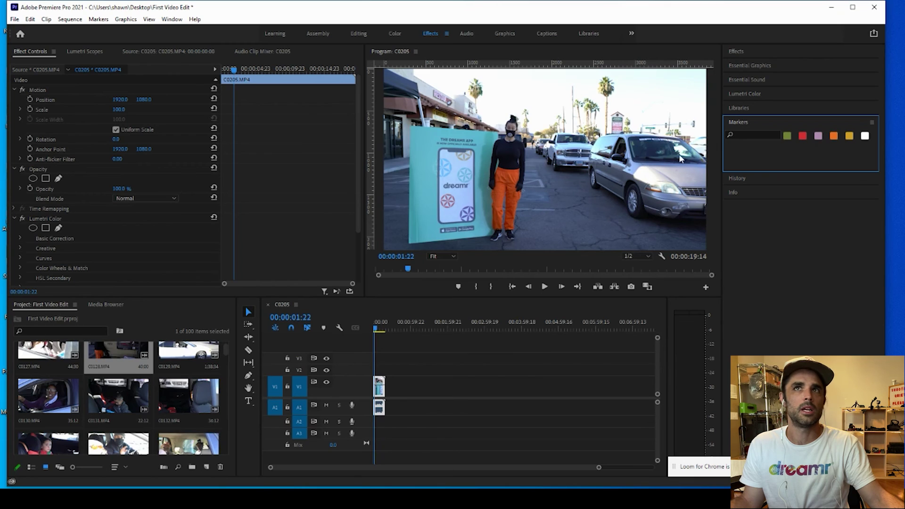
left_click(554, 363)
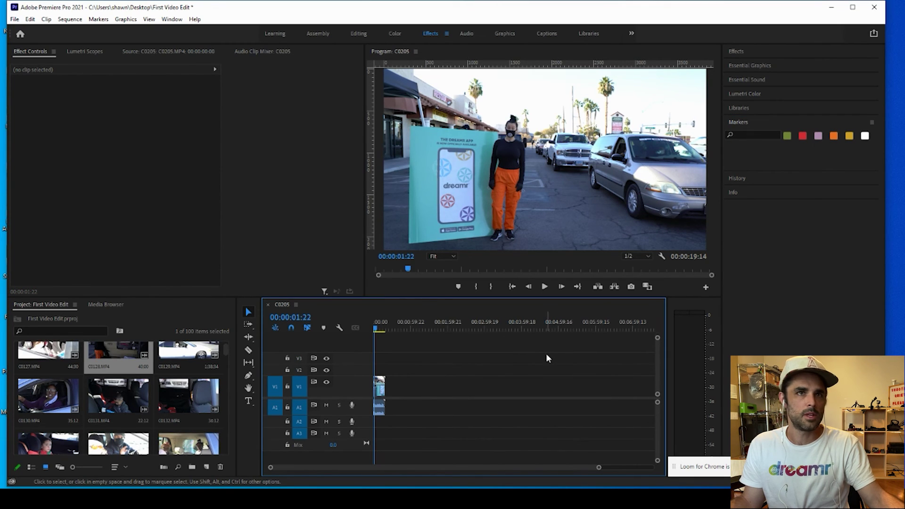
key("grave")
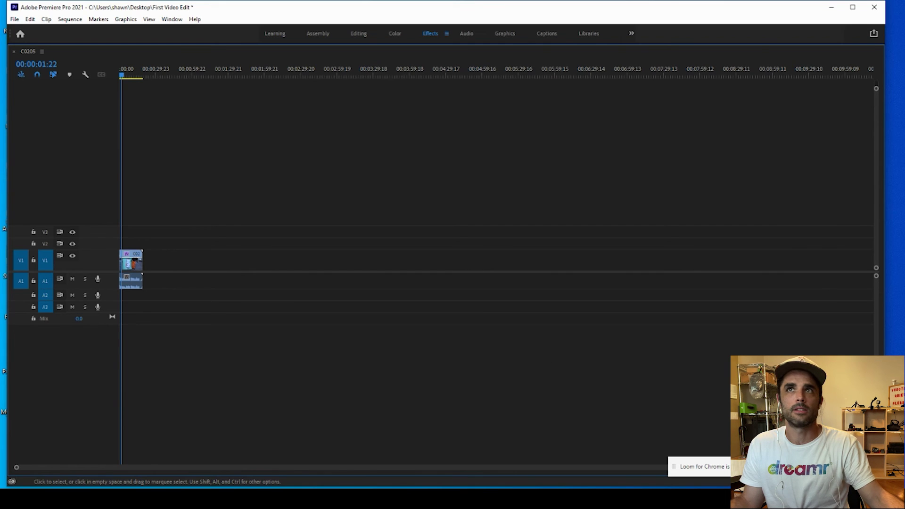
key("grave")
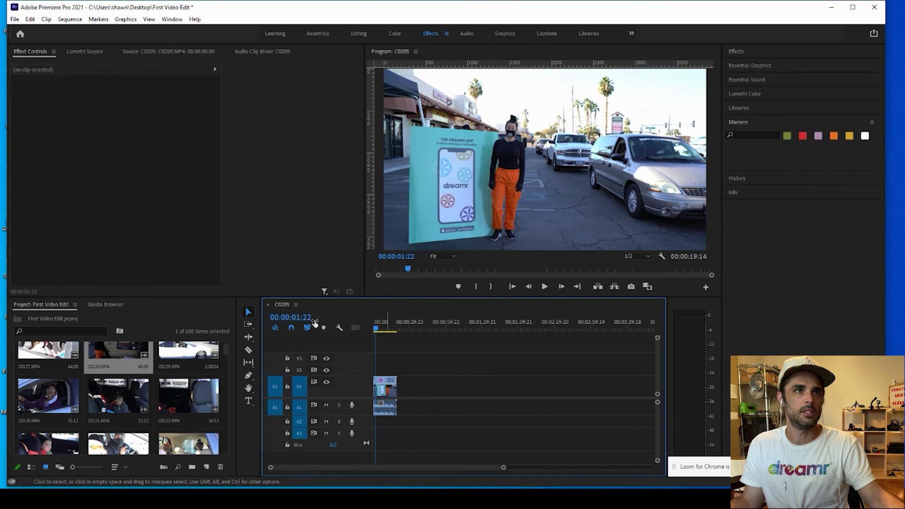
Widen the project bin for larger thumbnails and narrow the audio meters to give the timeline more room.
left_click_drag(236, 318, 275, 319)
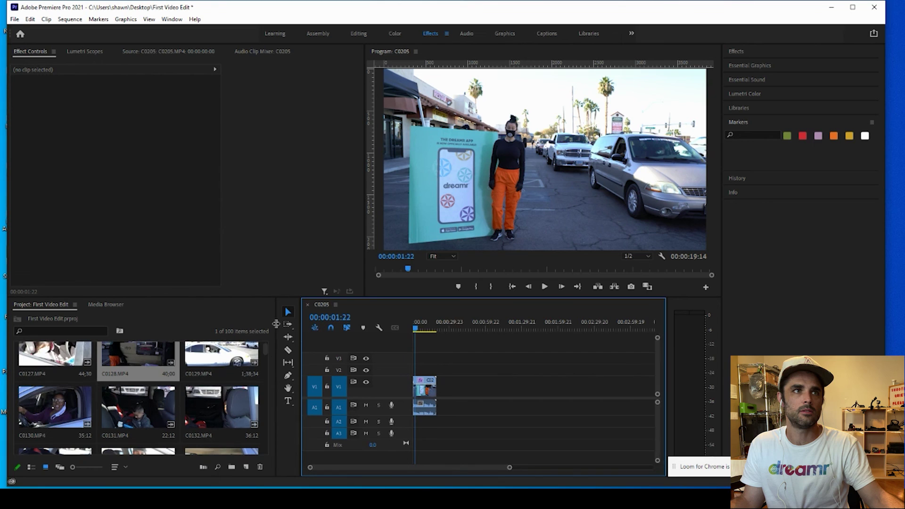
left_click_drag(266, 352, 266, 358)
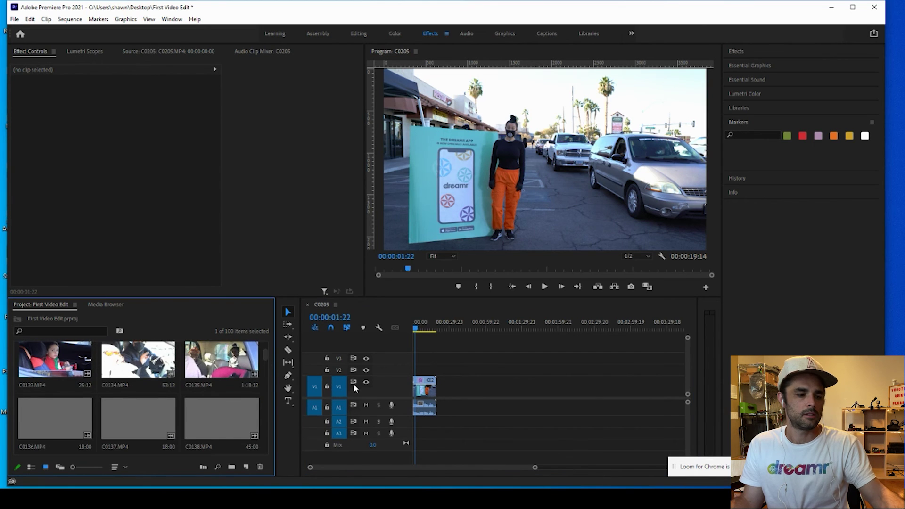
Scrub through and play the C0205 sequence with the clip enlarged in the timeline.
left_click(425, 330)
left_click_drag(425, 333, 432, 330)
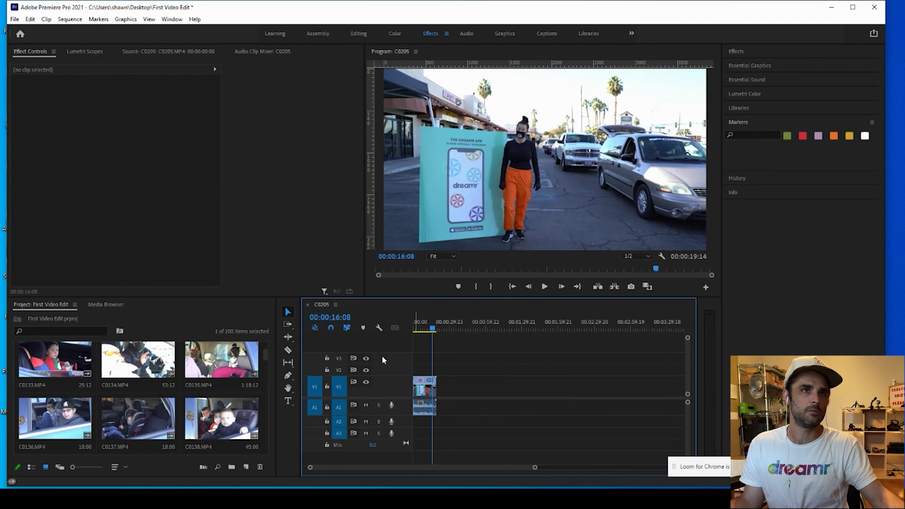
left_click(426, 329)
key("space")
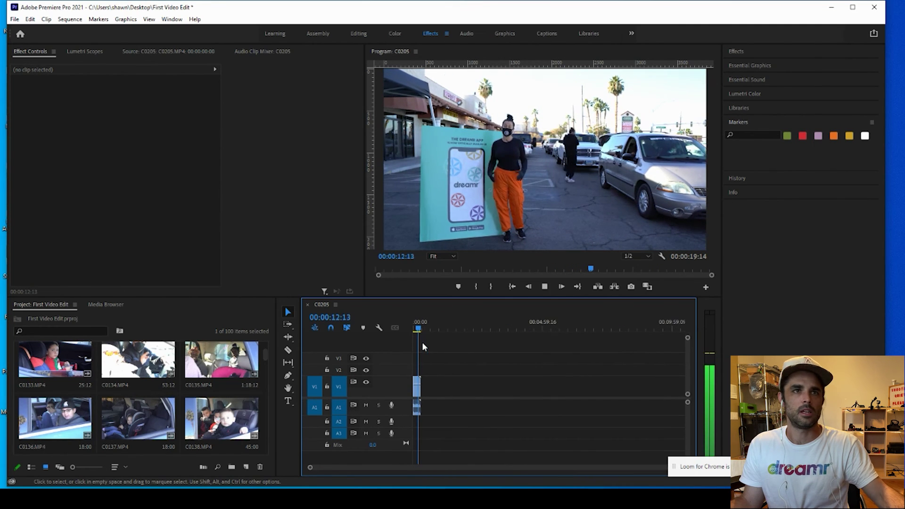
scroll(423, 343, "up", 1)
scroll(423, 343, "up", 3)
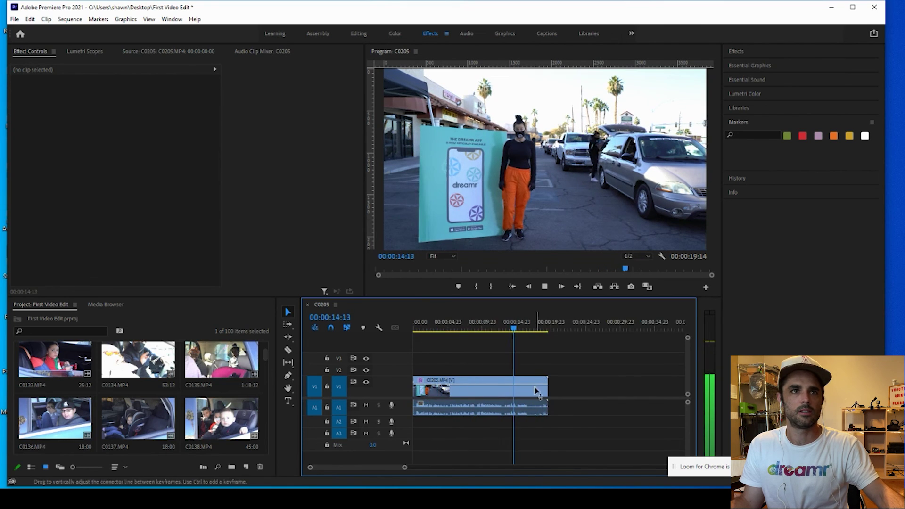
Split the C0205.MP4 clip at 00:00:13:02 with the Razor tool and return to the Selection tool.
left_click(500, 329)
key("c")
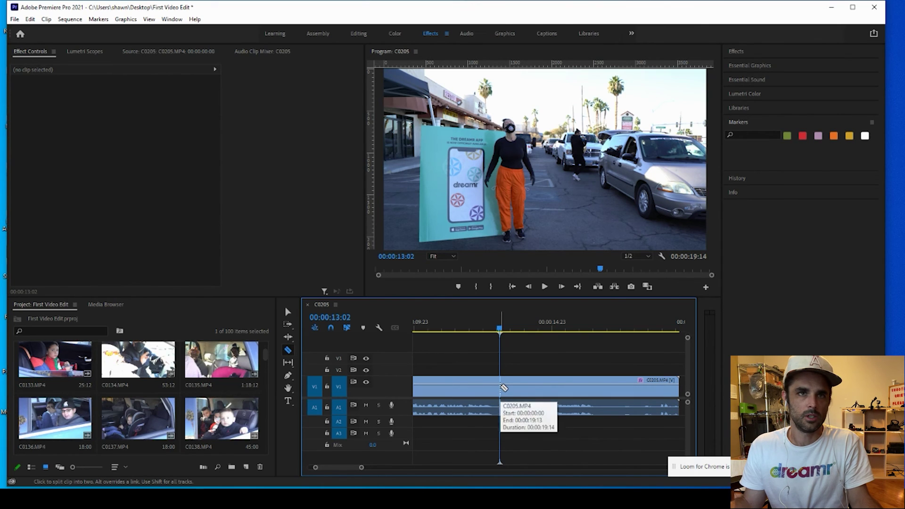
left_click(501, 388)
key("v")
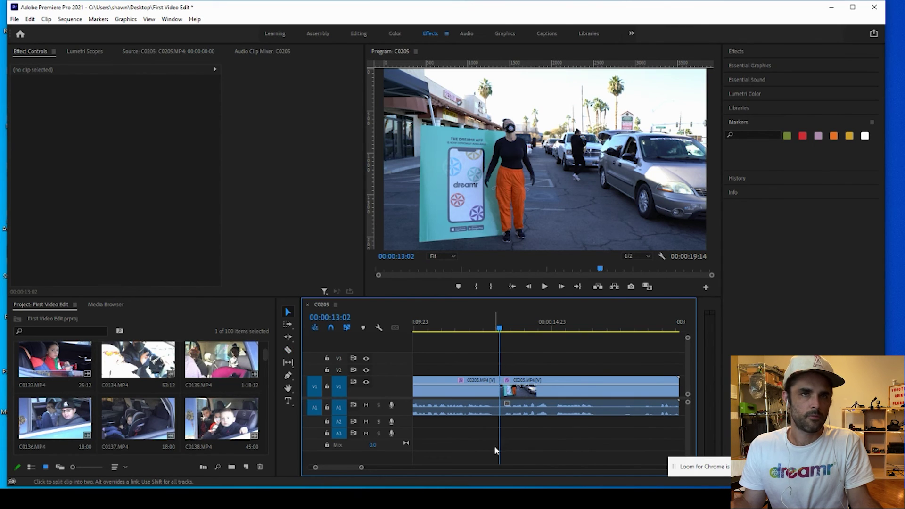
Try deleting the clip segment after the cut, and undo the deletion.
left_click(521, 391)
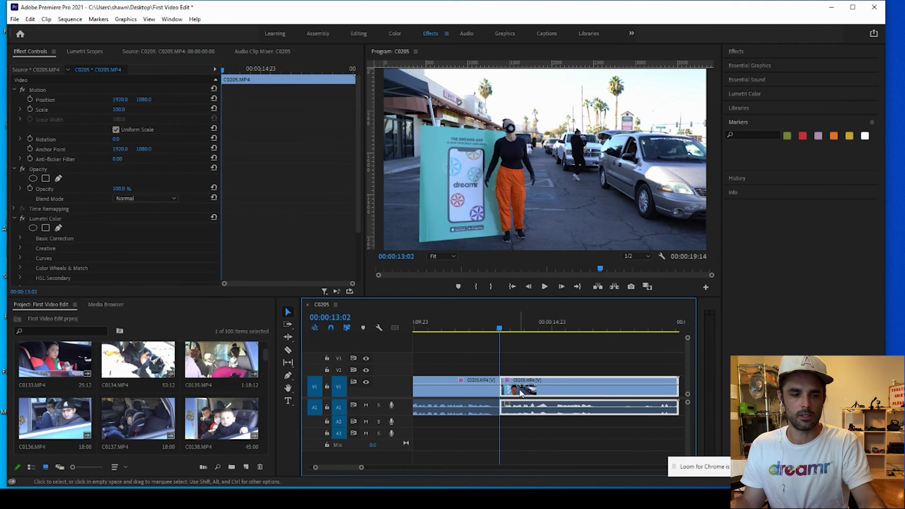
key("Delete")
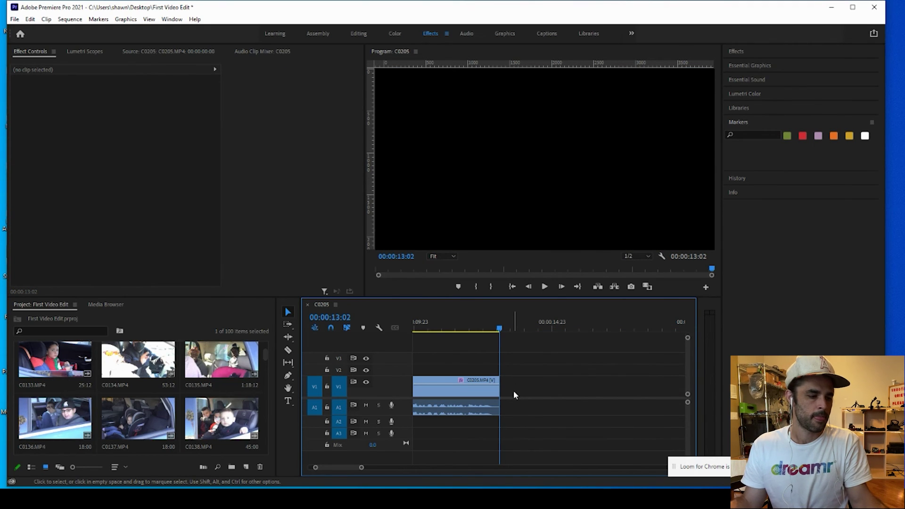
key("ctrl+z")
Play the sequence across the cut starting from 00:00:11:13.
left_click(461, 327)
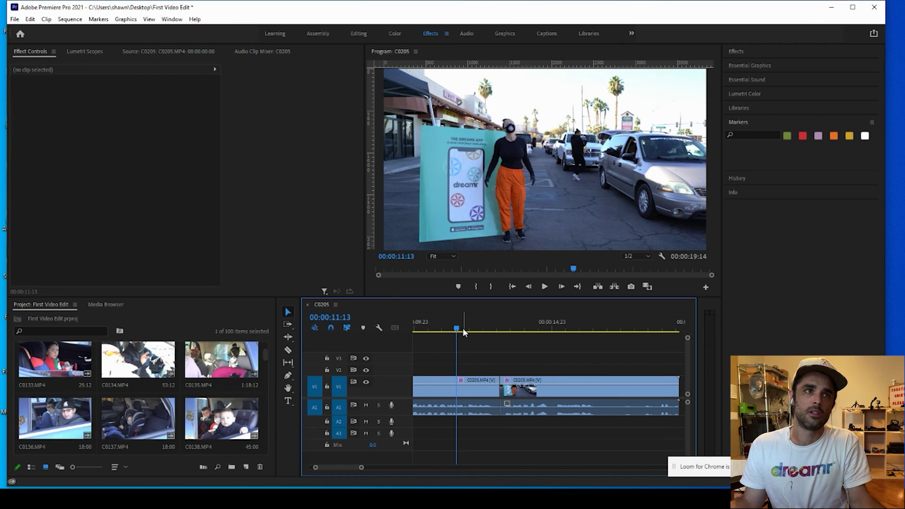
key("space")
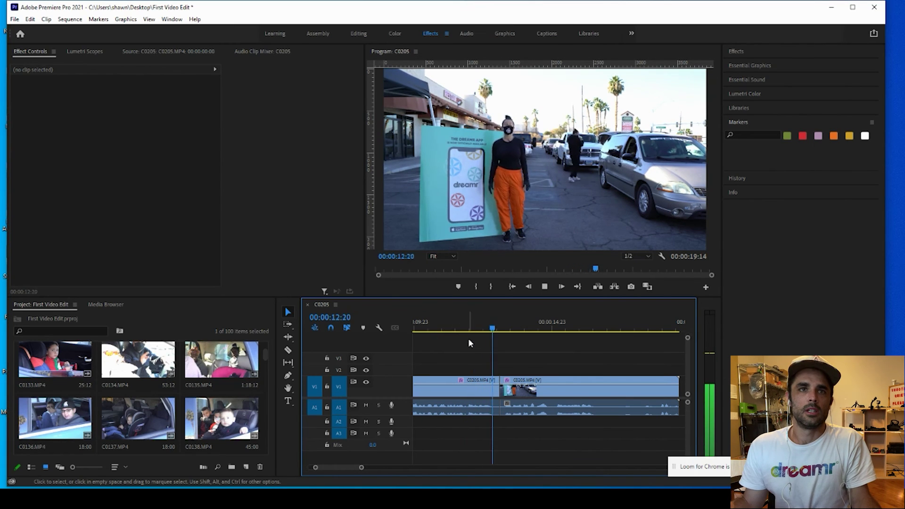
key("space")
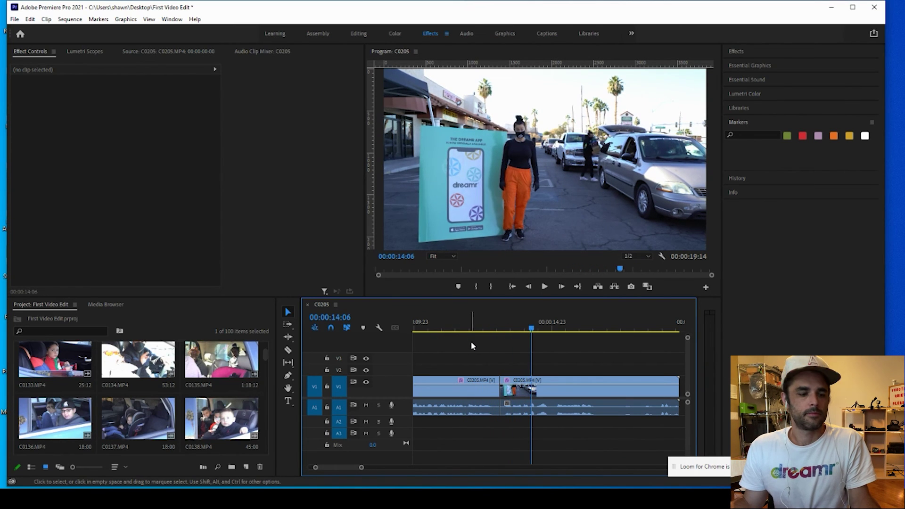
Delete the C0205.MP4 segment after the cut at 00:00:13:02 and show the remaining clip in a wider timeline range.
left_click(526, 383)
key("Delete")
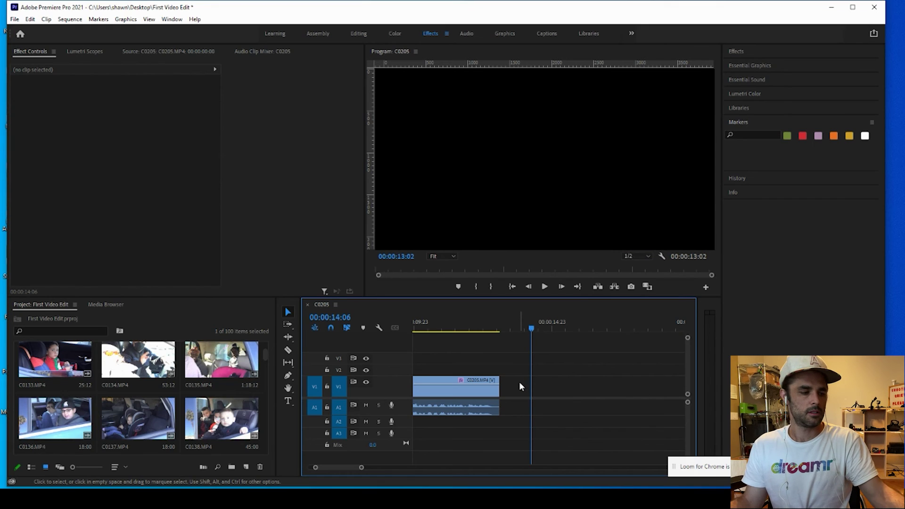
key("minus")
key("minus")
key("minus")
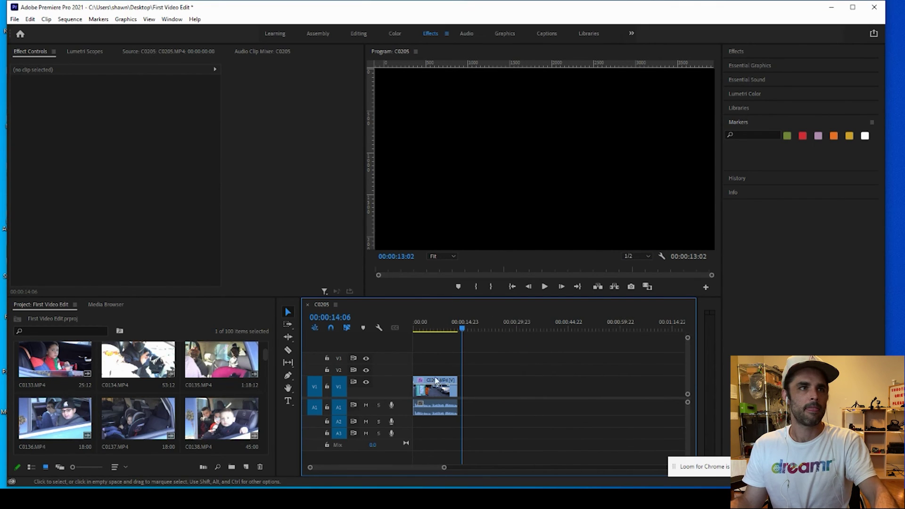
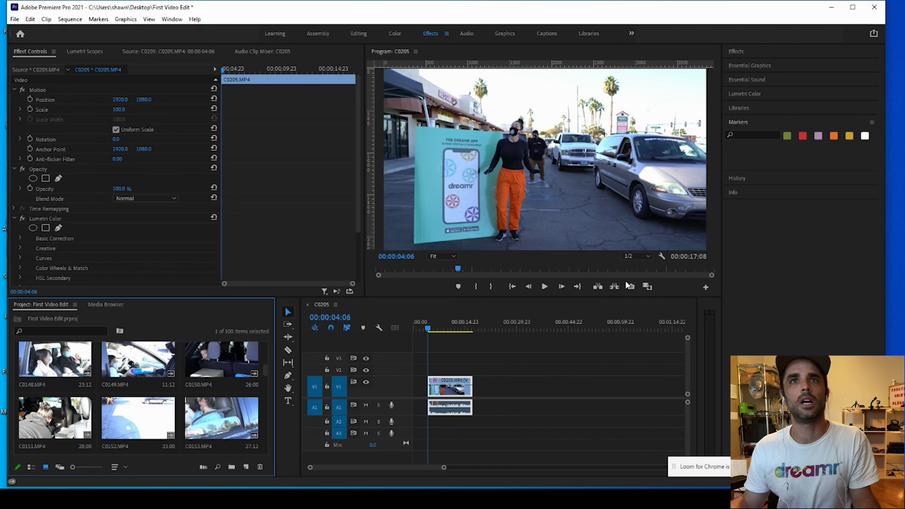
Lower the program monitor's playback resolution to 1/4 and briefly play the sequence from 00:00:04:06.
left_click(633, 256)
left_click(636, 286)
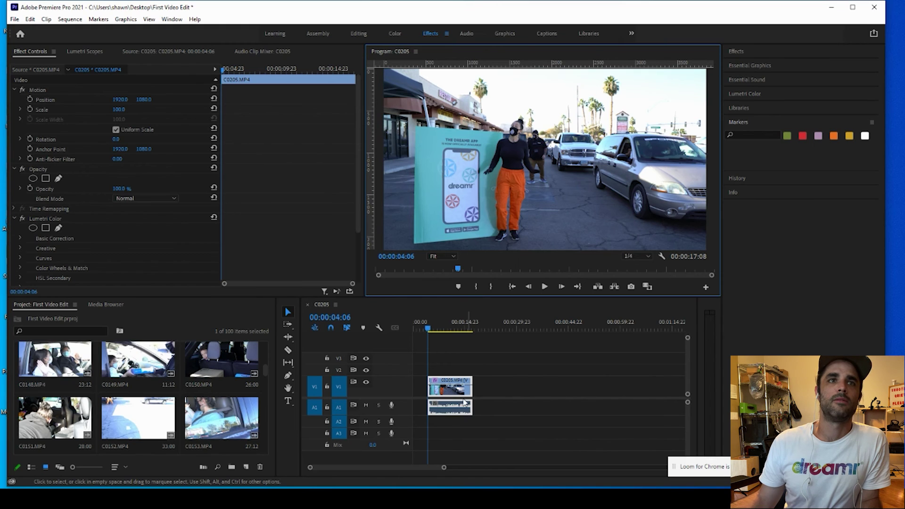
key("space")
key("space")
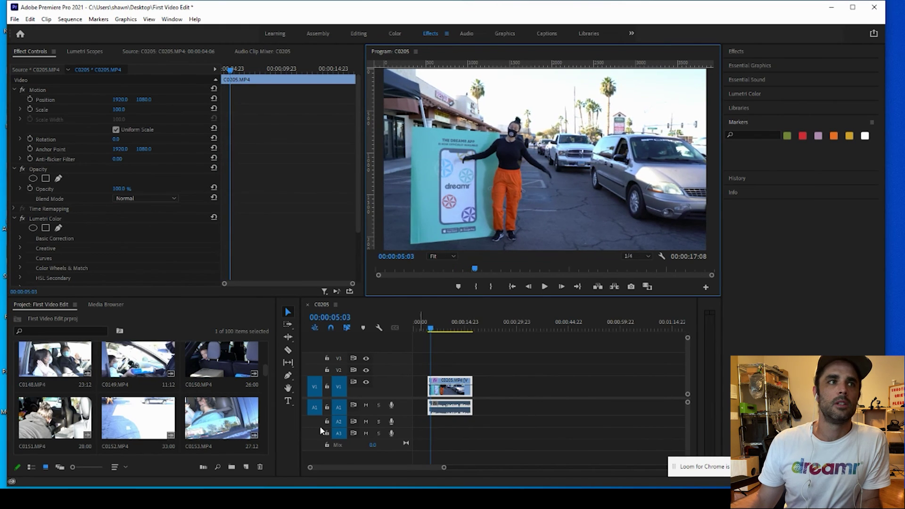
Browse the project's clip thumbnails and widen the Project panel to fit four thumbnails per row.
scroll(266, 371, "down", 3)
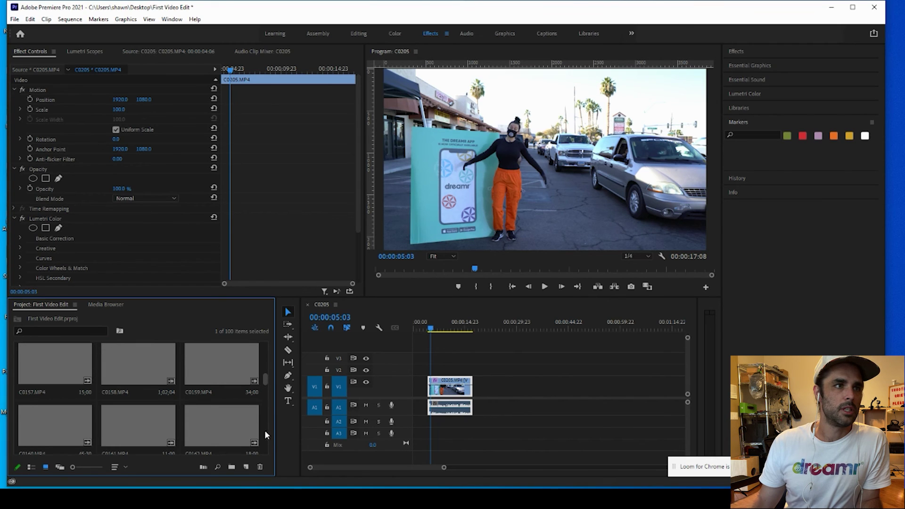
scroll(264, 415, "down", 10)
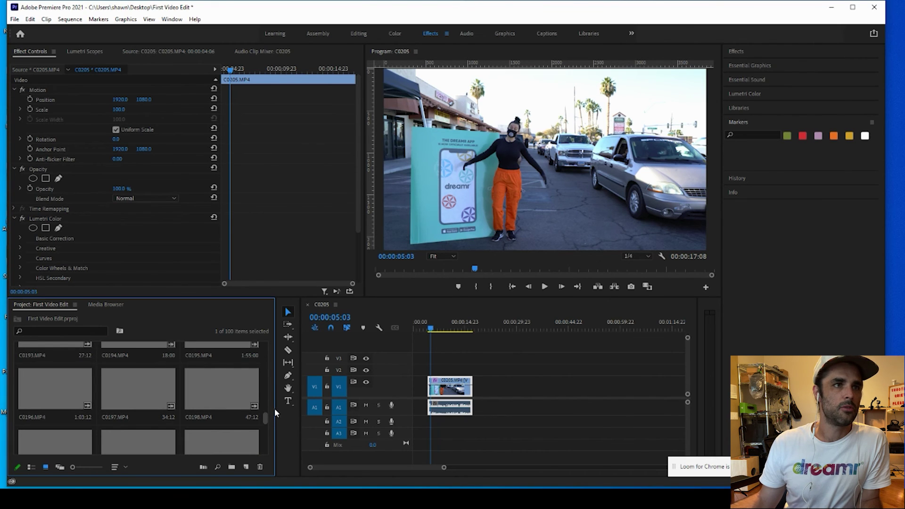
scroll(267, 444, "down", 5)
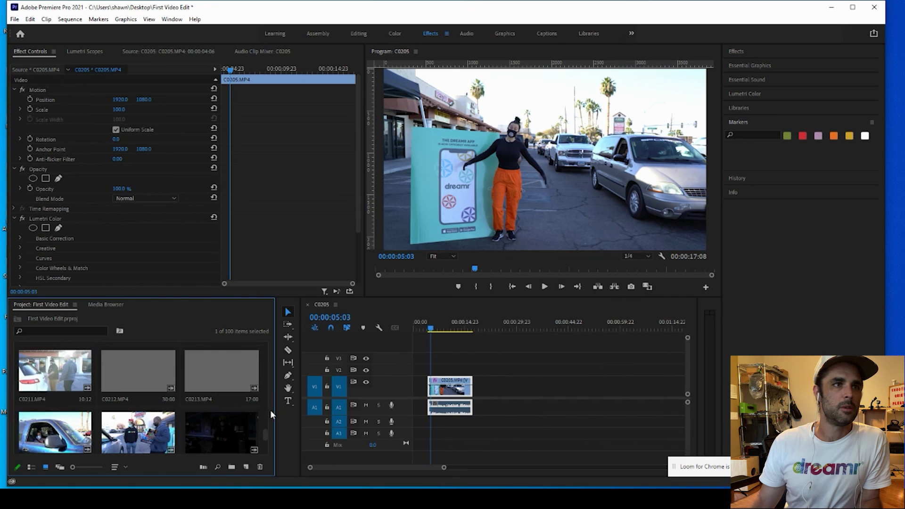
left_click_drag(276, 409, 322, 409)
left_click_drag(314, 440, 316, 409)
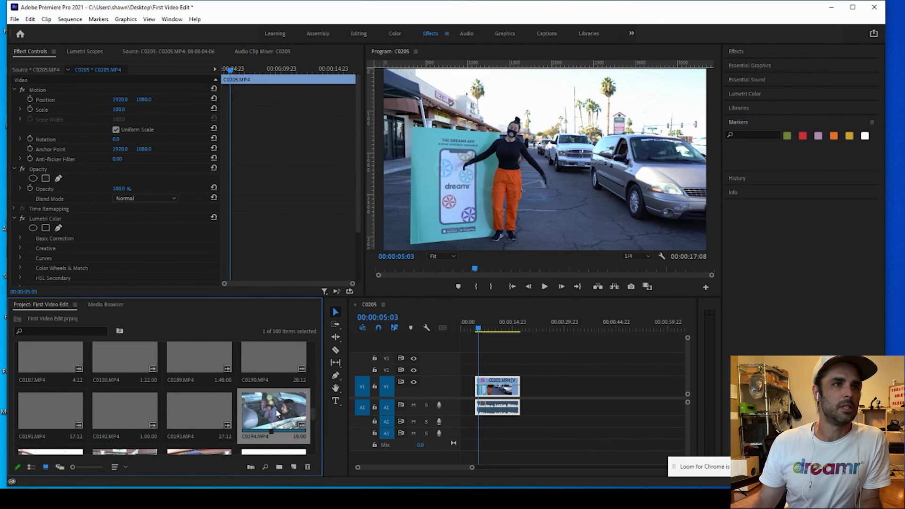
Preview C0194.MP4 in the source monitor and look through the earlier clips around C0182.MP4.
double_click(312, 415)
left_click_drag(312, 406, 311, 400)
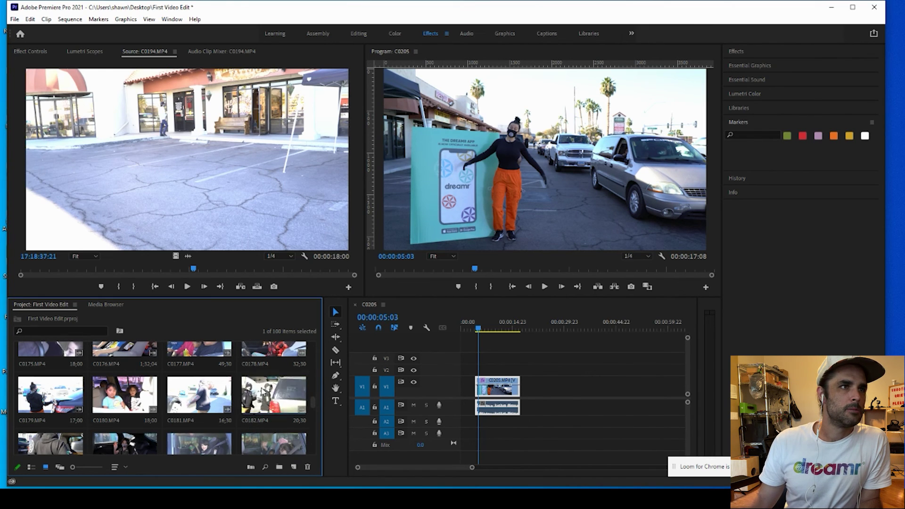
scroll(273, 399, "up", 1)
scroll(274, 407, "down", 1)
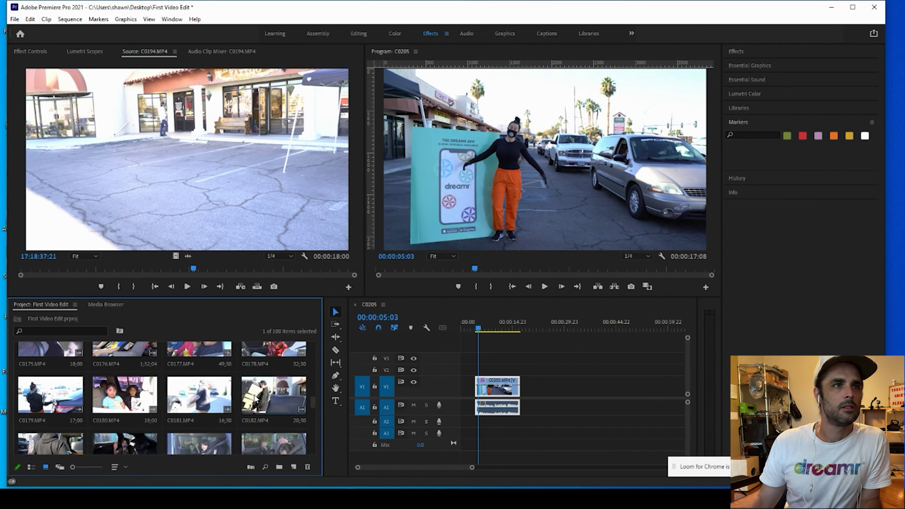
Open C0182.MP4 as the source, mark it from 17;09;18;51 to 17;09;20;47, and append that section after the C0205.MP4 clip.
double_click(249, 396)
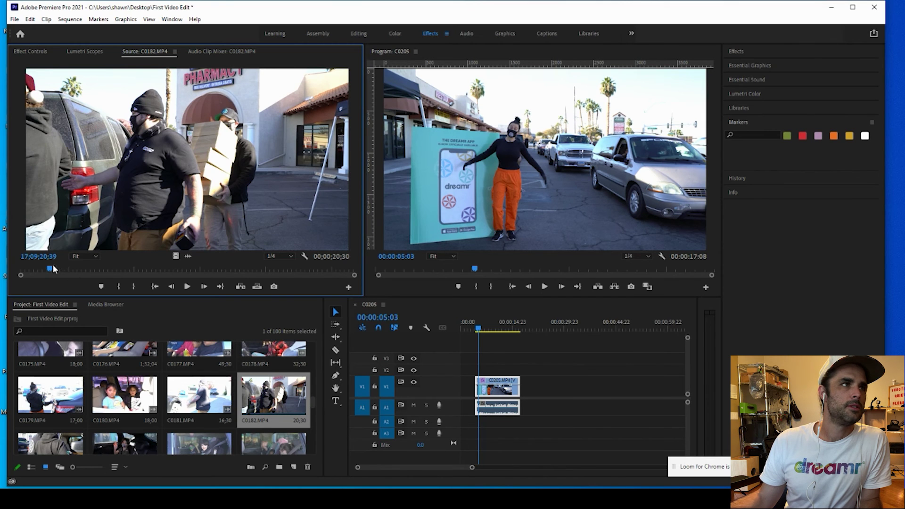
left_click_drag(49, 269, 24, 279)
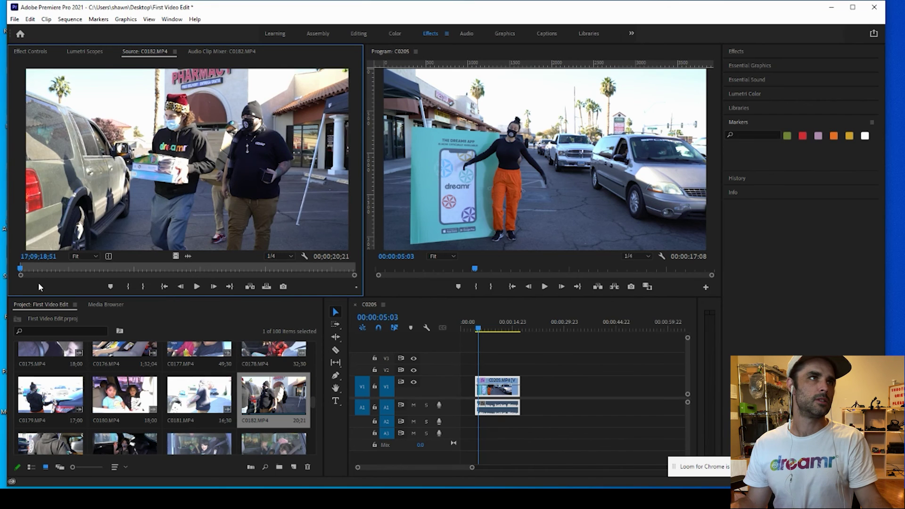
key("space")
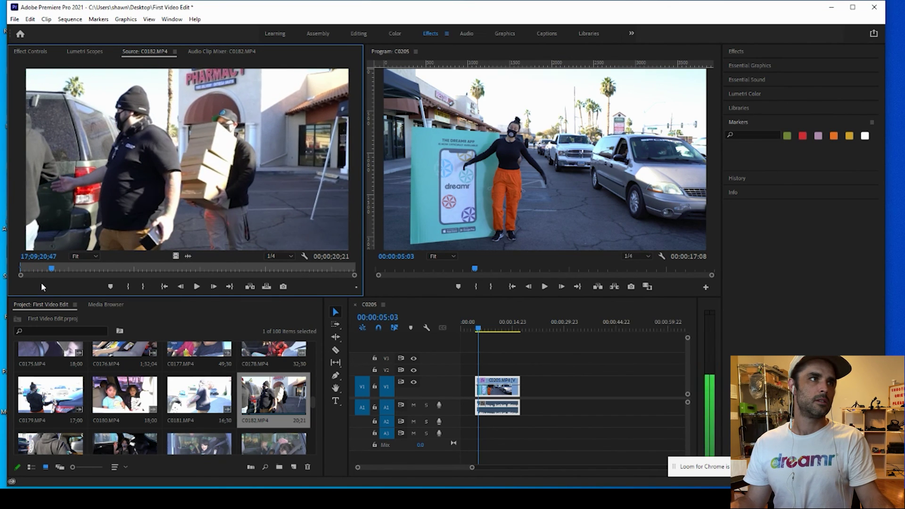
key("space")
key("o")
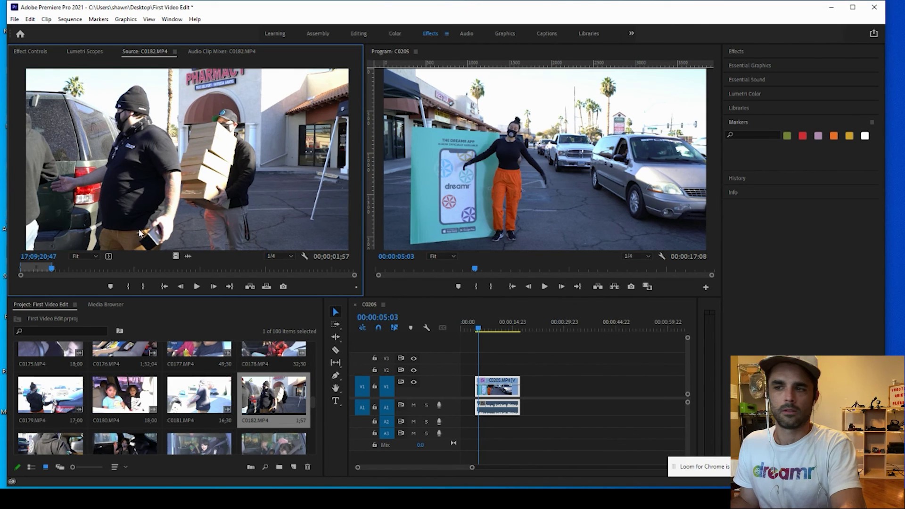
left_click_drag(150, 226, 527, 402)
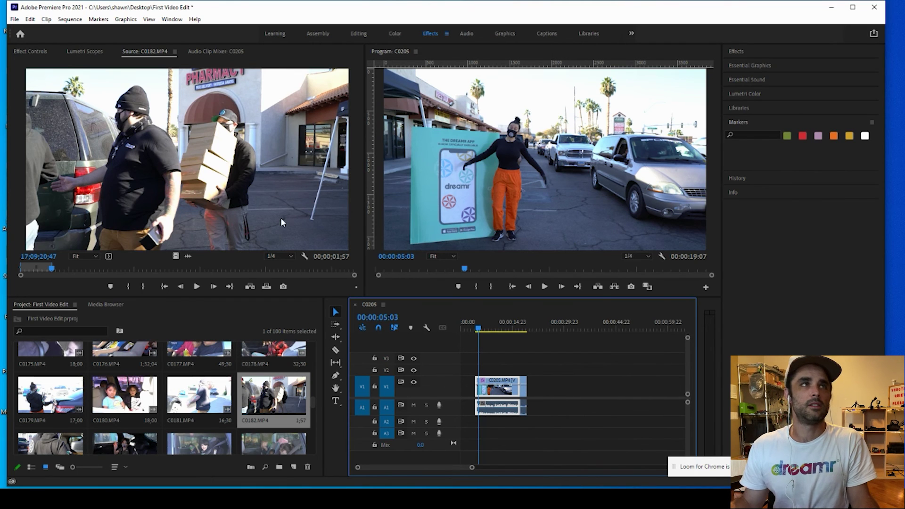
Return to the start of the sequence and create a legacy title named "first title" with the default video settings.
key("Home")
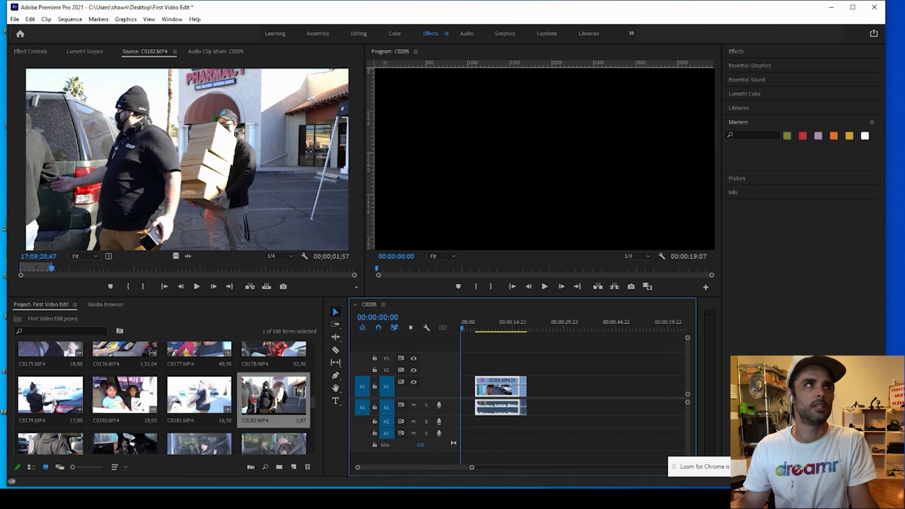
left_click(15, 18)
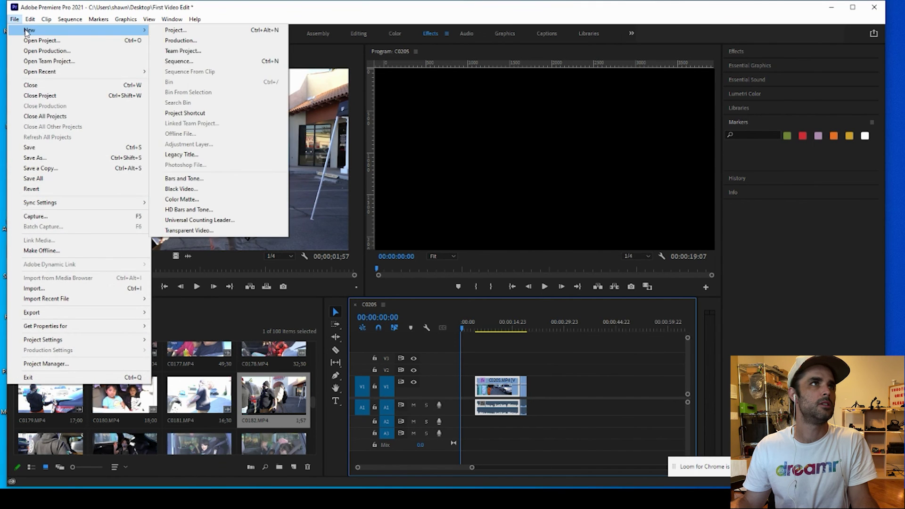
left_click(217, 156)
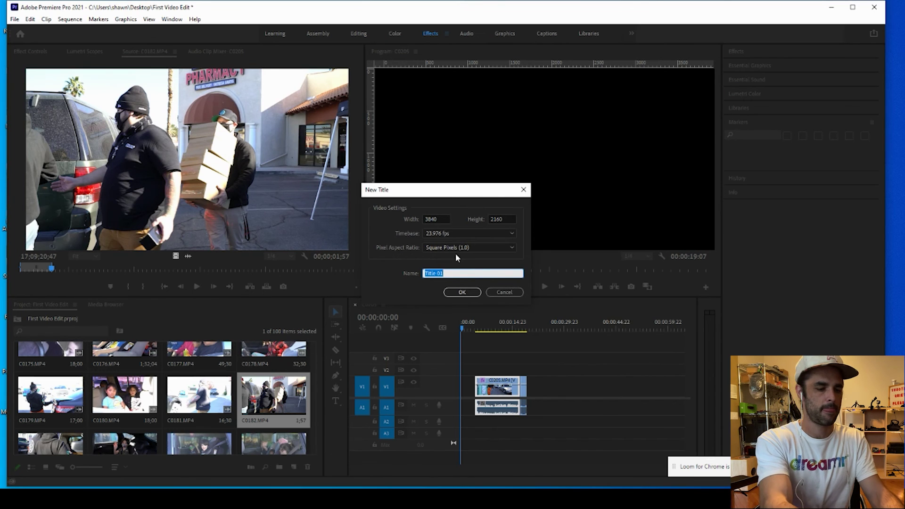
type("first title")
key("Return")
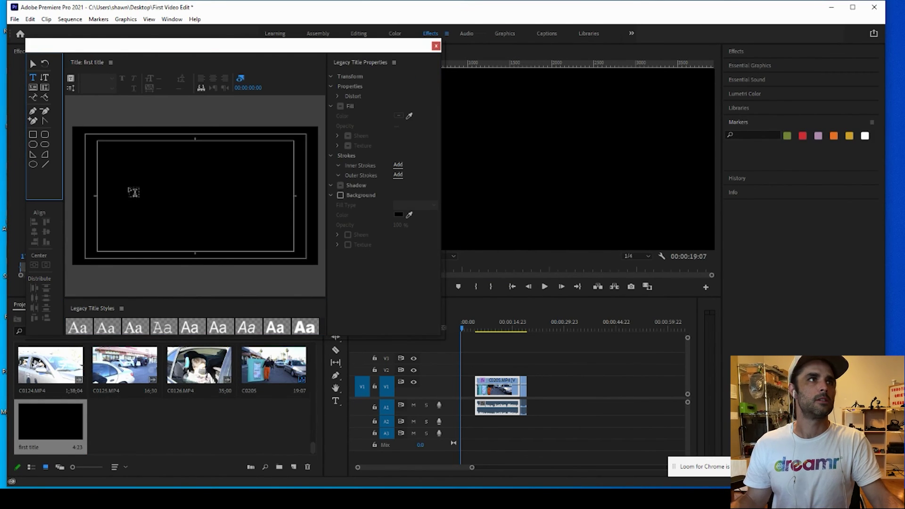
Add the text "My first Title" to the title canvas and widen the title editor window.
left_click(143, 188)
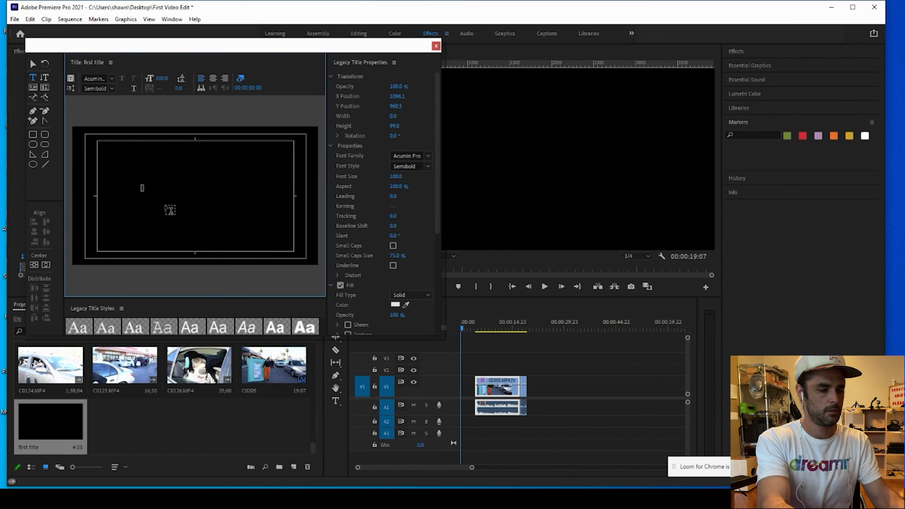
type("My first T")
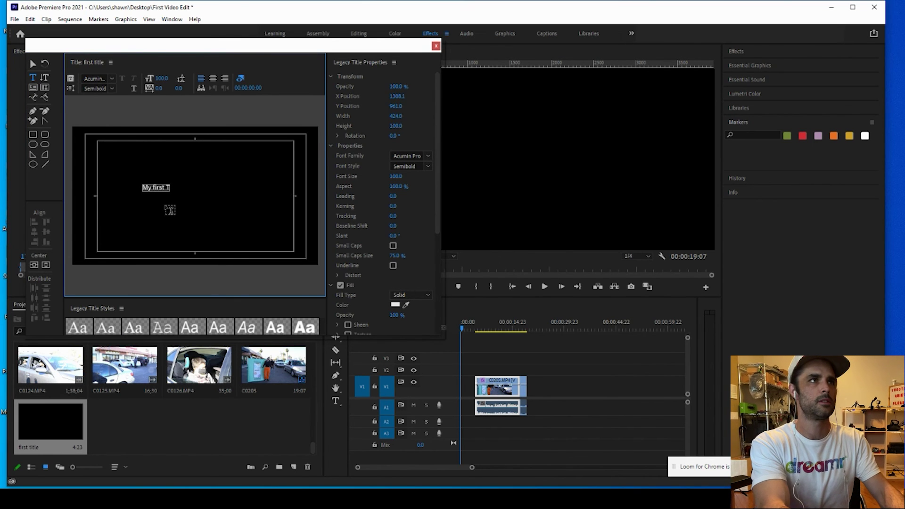
type("itle")
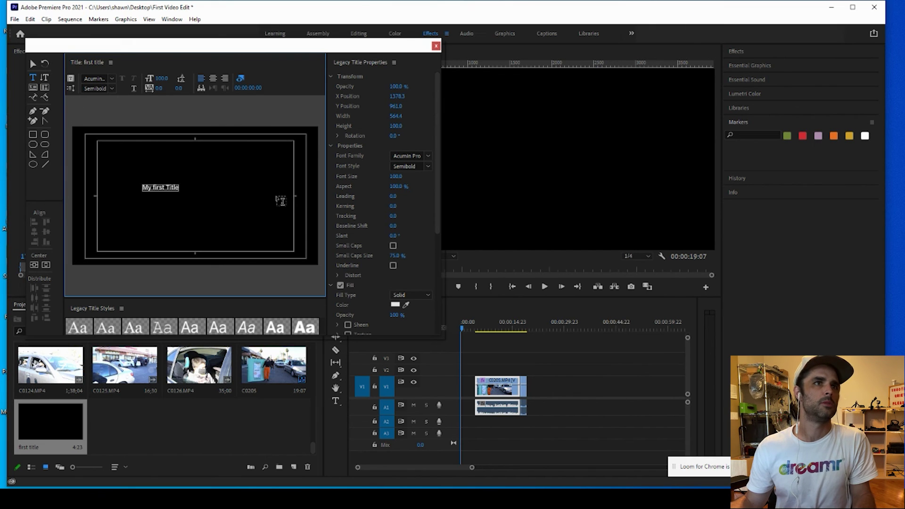
left_click_drag(441, 334, 493, 335)
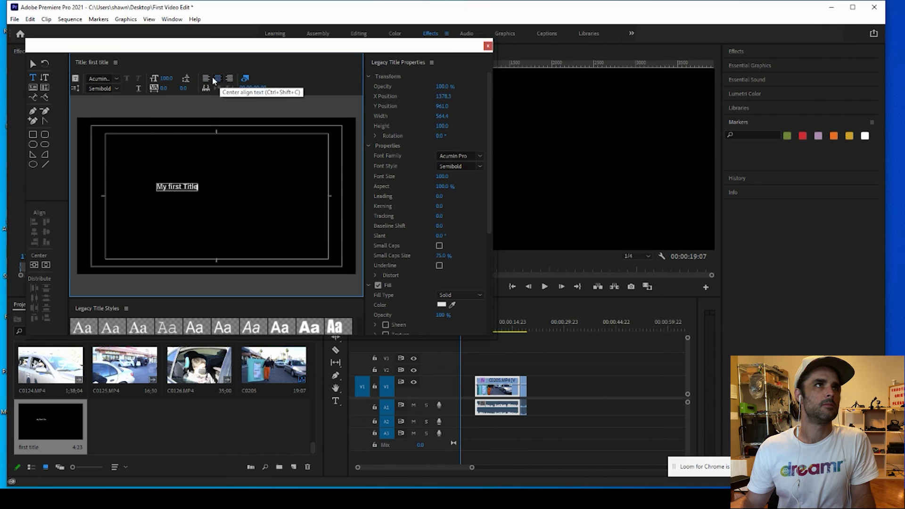
Set the title text's font to Bebas Kai Regular and its size to 333.
left_click(116, 83)
left_click(118, 135)
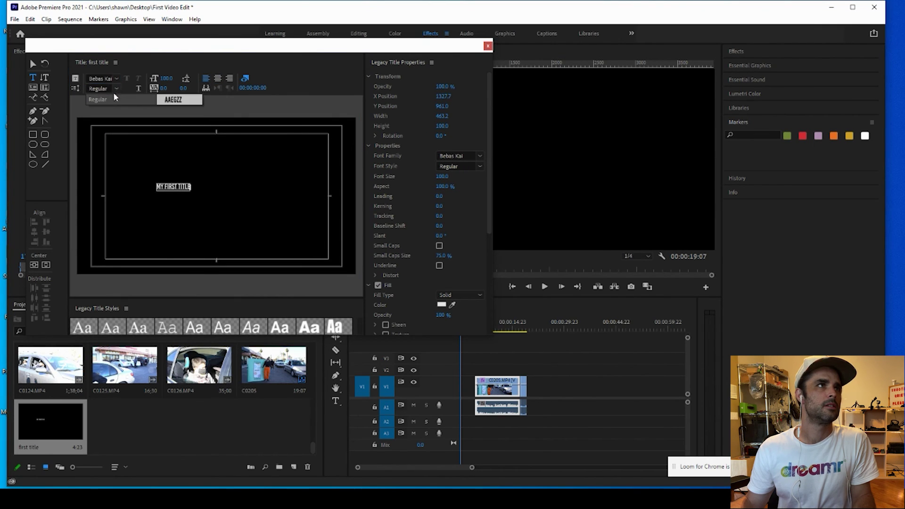
left_click(167, 86)
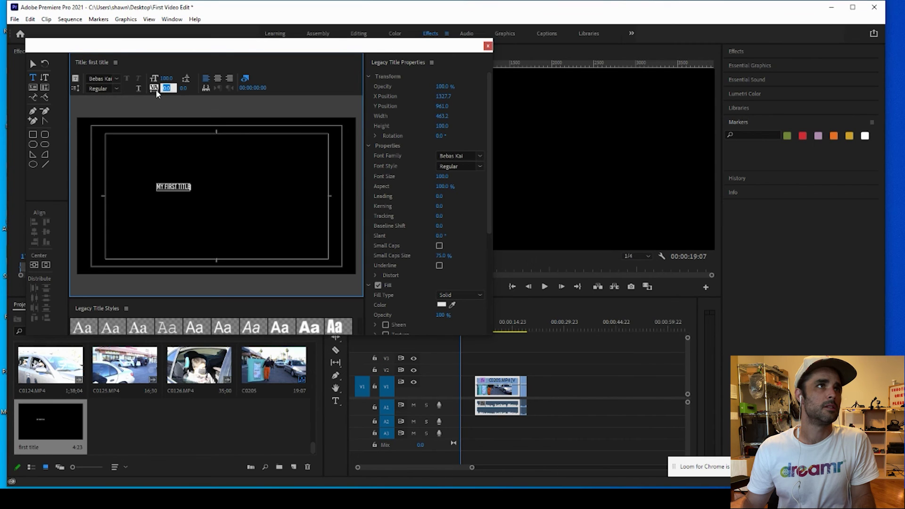
left_click(157, 91)
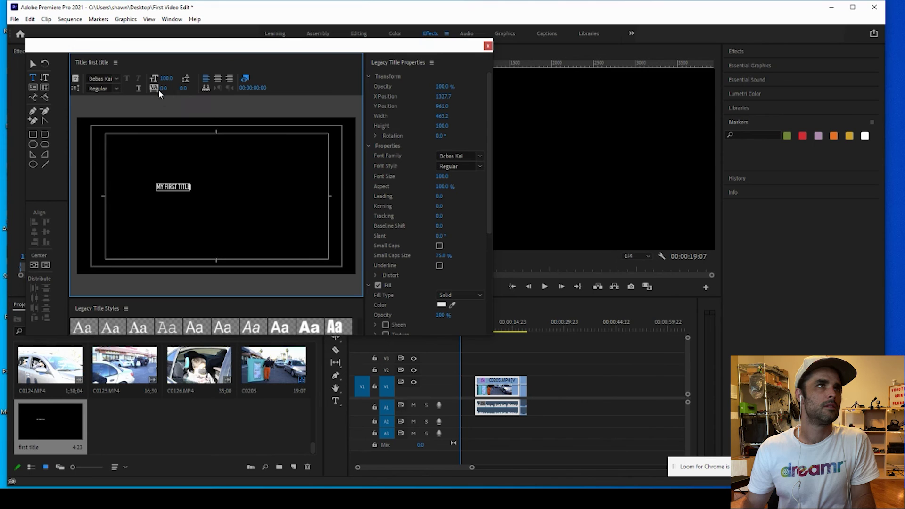
left_click_drag(168, 78, 276, 83)
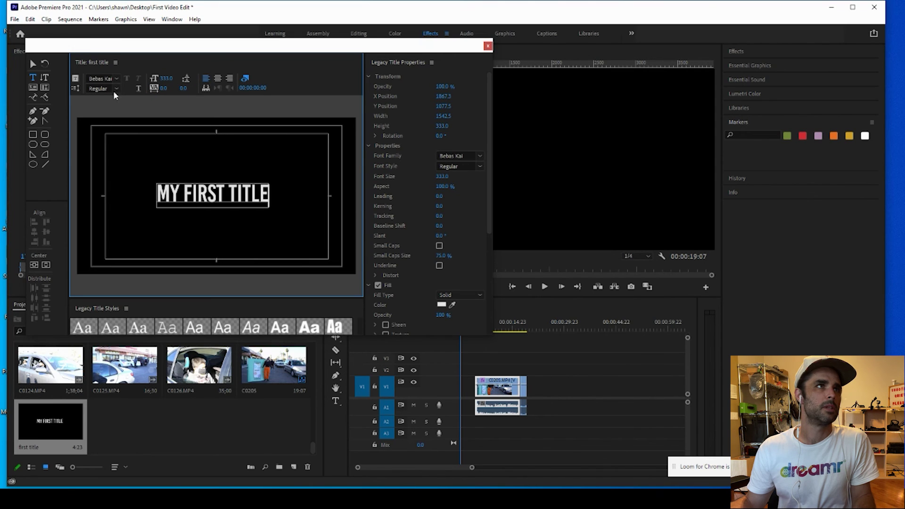
Select the entire title text and set its kerning to 49, font size to 300 and leading to 18.
left_click_drag(164, 88, 232, 90)
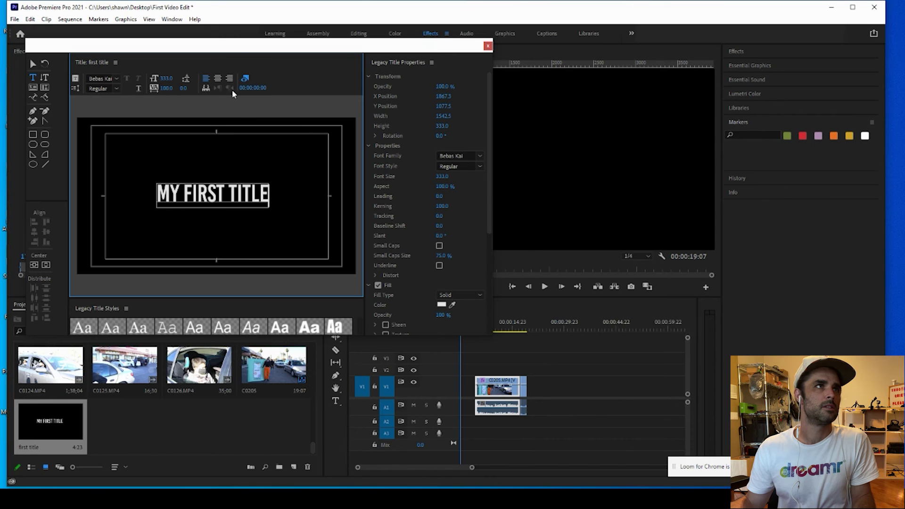
left_click_drag(177, 99, 166, 90)
double_click(266, 195)
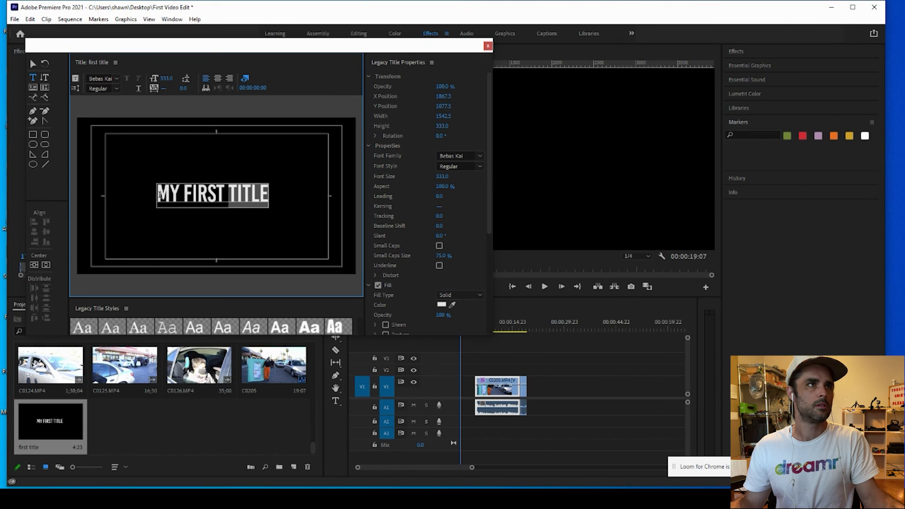
left_click(171, 175)
left_click_drag(270, 194, 145, 191)
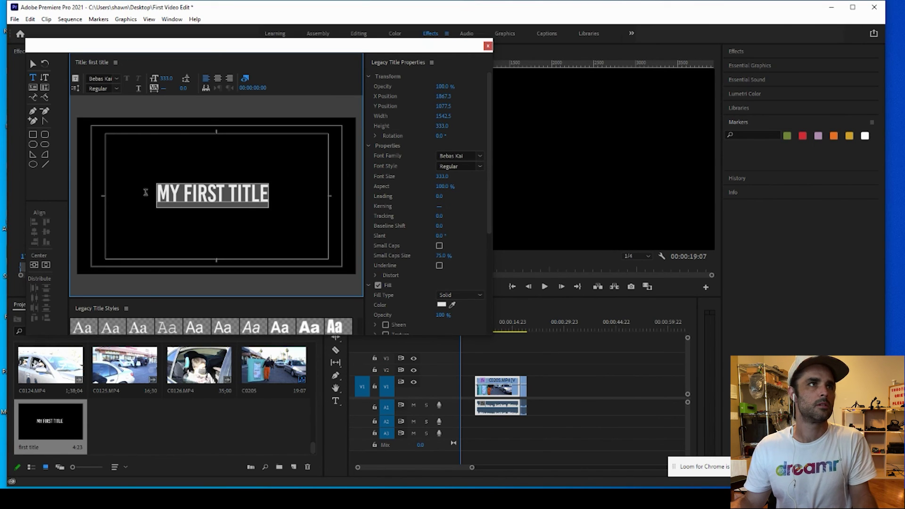
left_click_drag(161, 91, 199, 93)
Break the title onto a second line before "TITLE" and set the leading to -24.
left_click(249, 194)
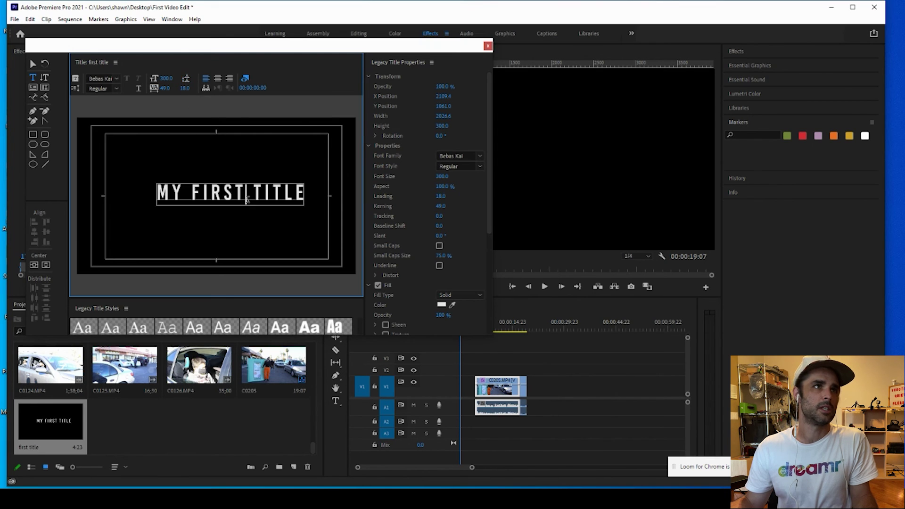
key("Return")
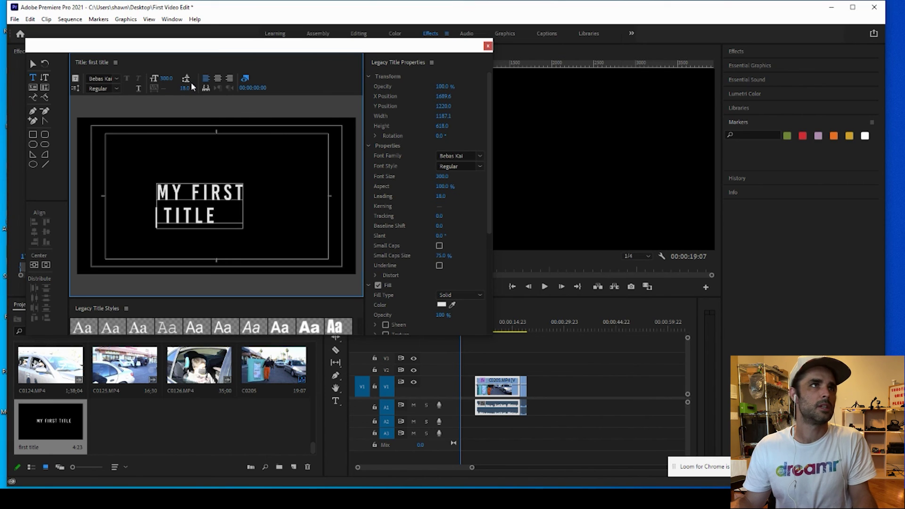
left_click_drag(185, 88, 165, 101)
Replace the entire two-line title text with "REVERSE TOY DRIVE" on a single line.
left_click_drag(227, 211, 137, 189)
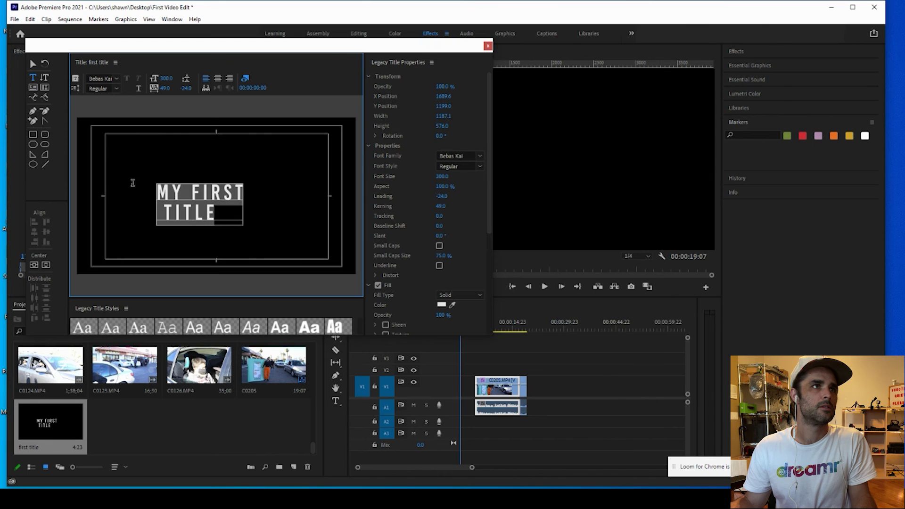
type("TOY")
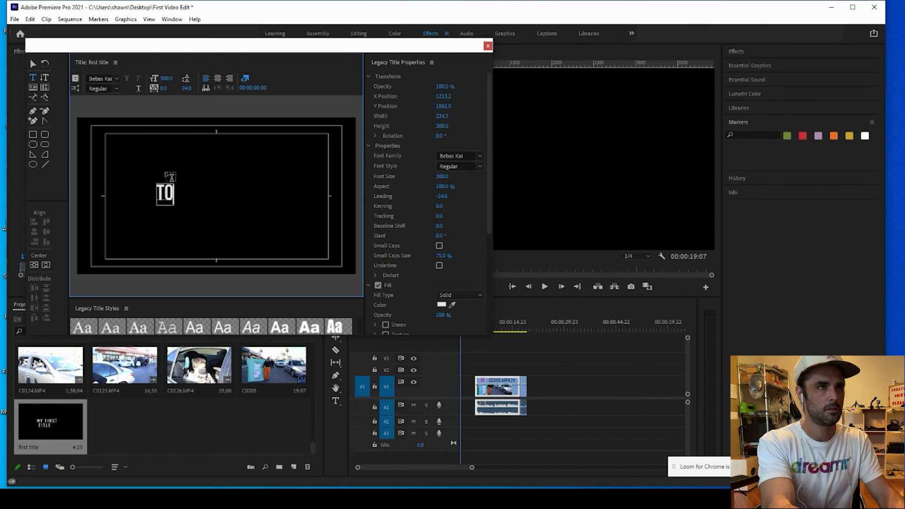
key("BackSpace")
key("BackSpace")
key("BackSpace")
type("RE")
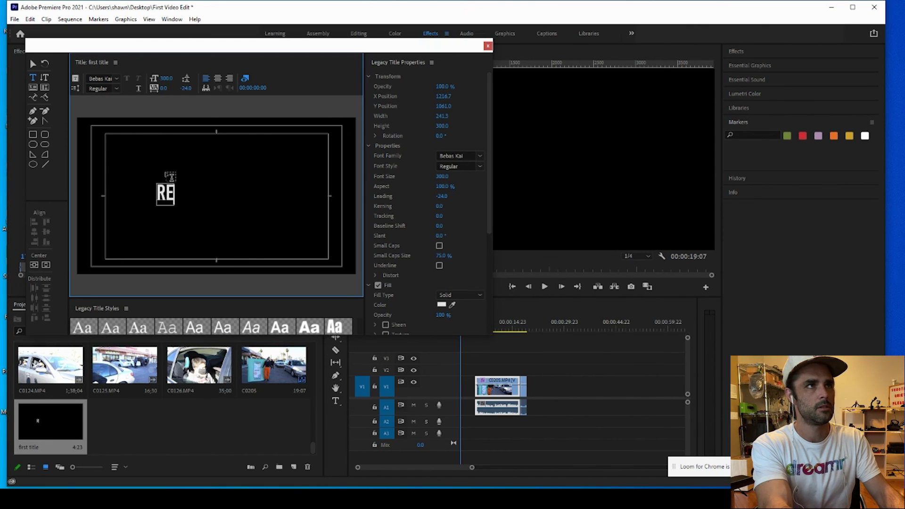
type("VERSE TOY DRIVE")
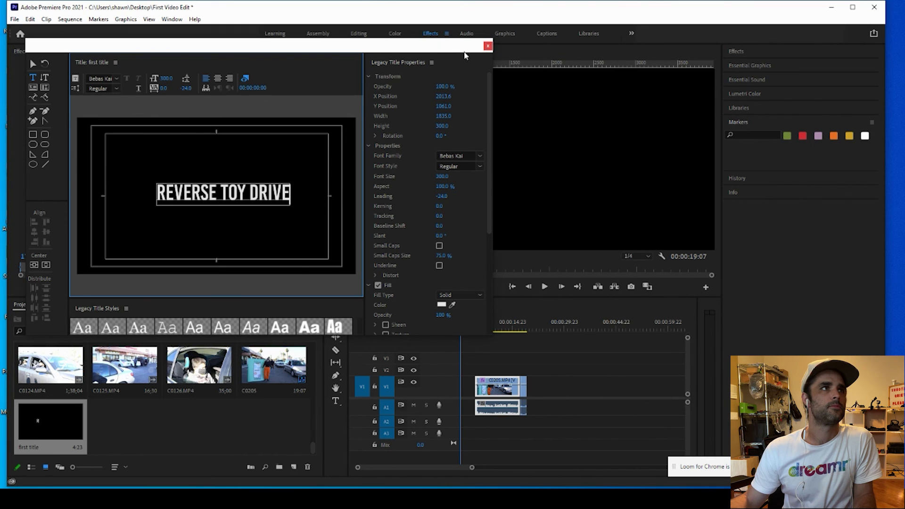
Set the title's type to Crawl Left in the Roll/Crawl Options.
left_click(113, 79)
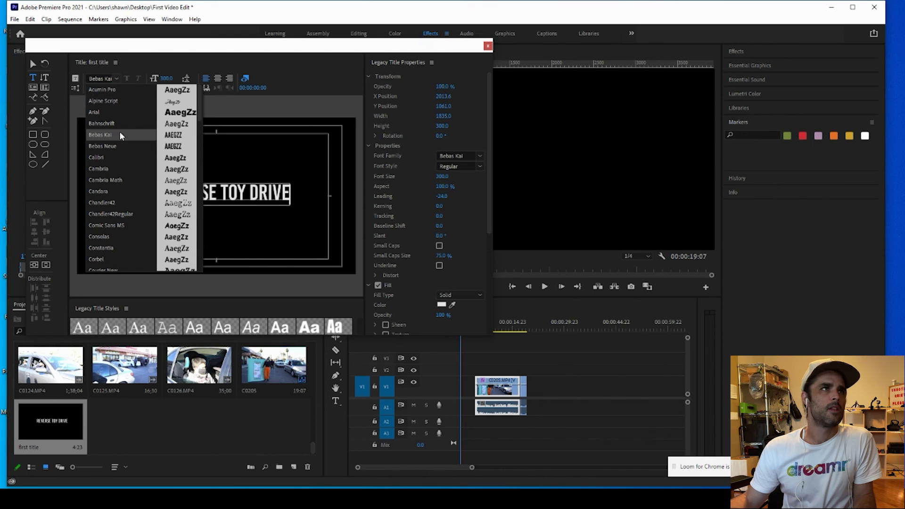
left_click(137, 64)
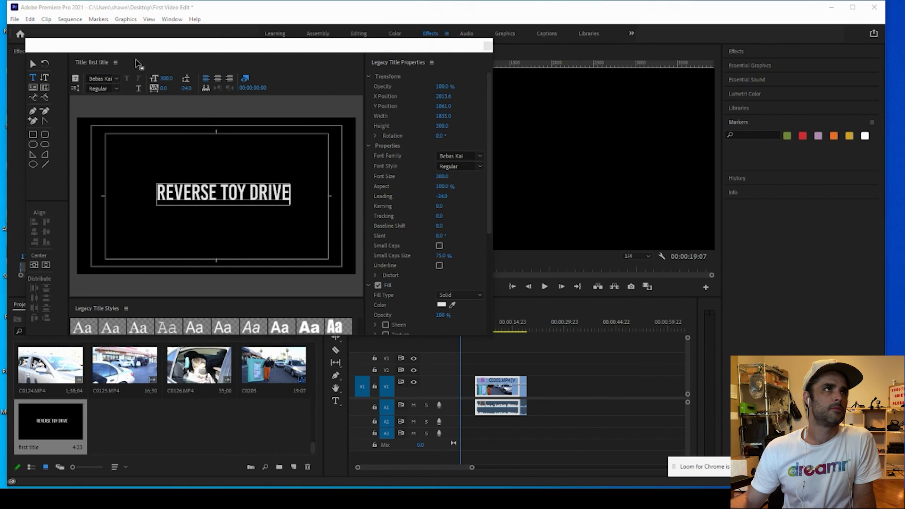
left_click(117, 88)
left_click(73, 88)
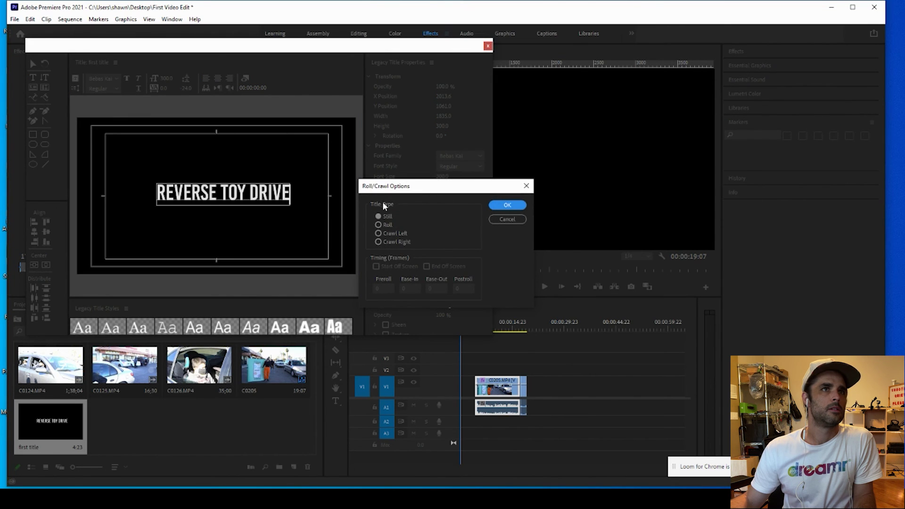
left_click(379, 224)
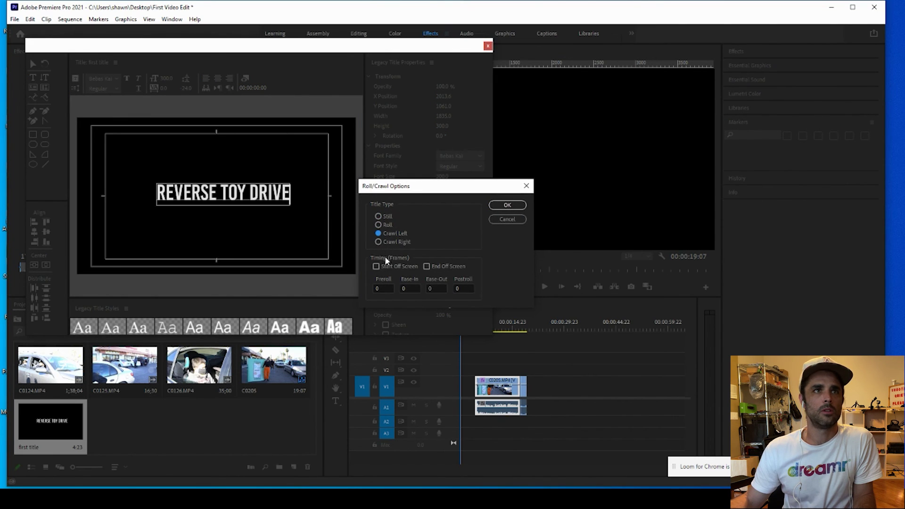
left_click(506, 206)
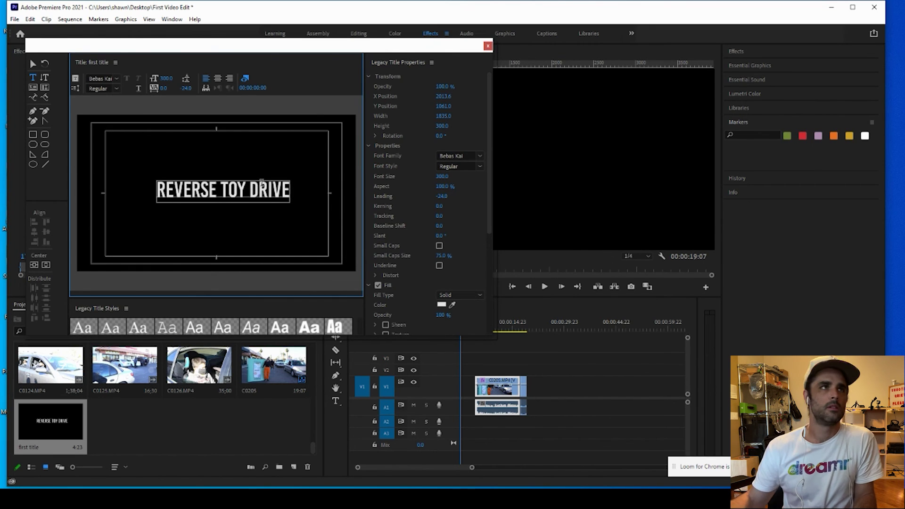
Close the title editor and place the first title on track V2 at the start of the sequence.
left_click(489, 46)
left_click_drag(62, 413, 454, 379)
left_click(560, 169)
Reopen the first title in a wider editor window and center its text horizontally on the canvas.
double_click(43, 428)
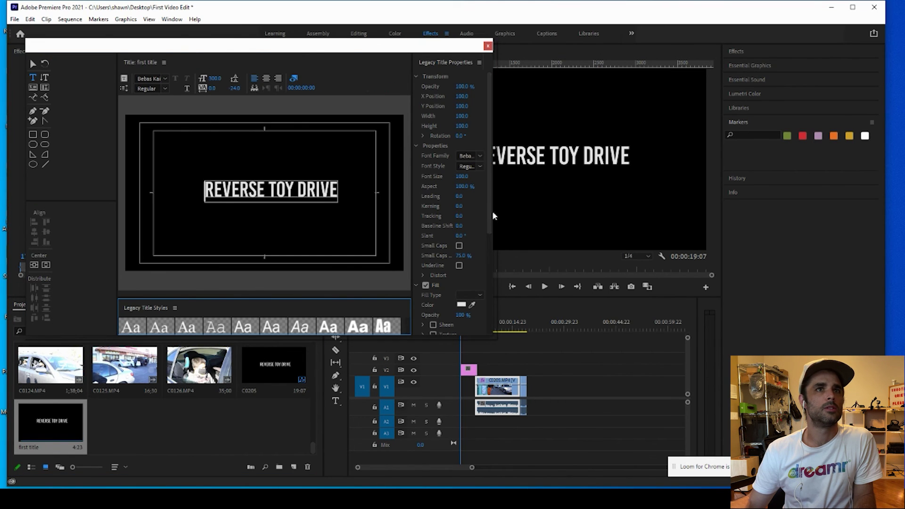
mouse_move(494, 215)
left_mouse_down()
mouse_move(599, 201)
mouse_move(619, 317)
mouse_move(606, 185)
left_mouse_up()
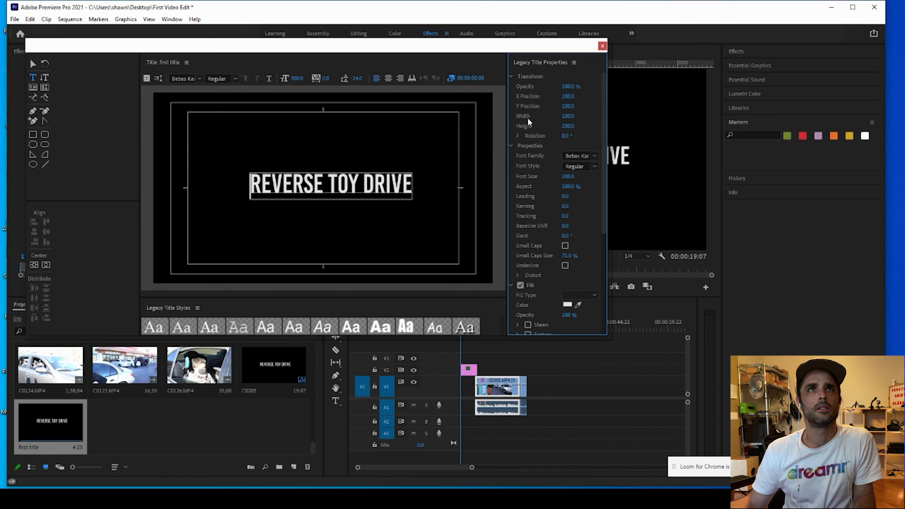
left_click_drag(568, 97, 550, 98)
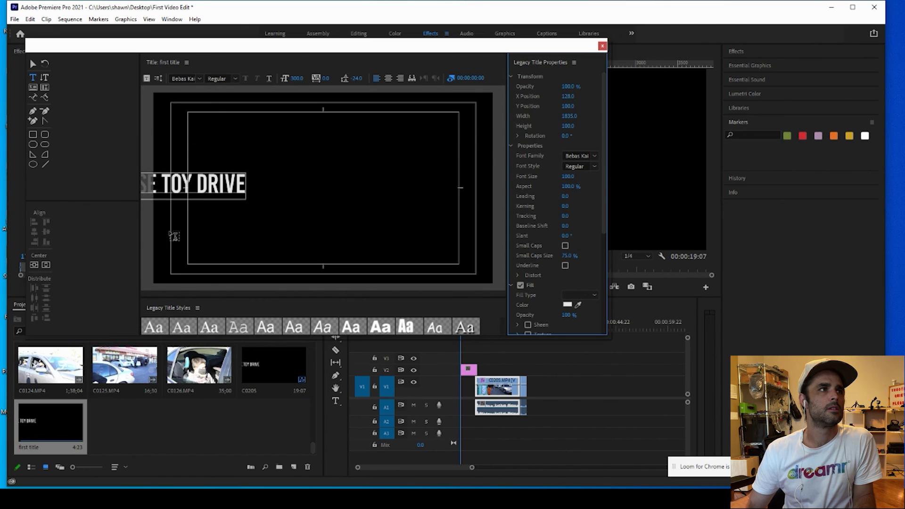
left_click(34, 265)
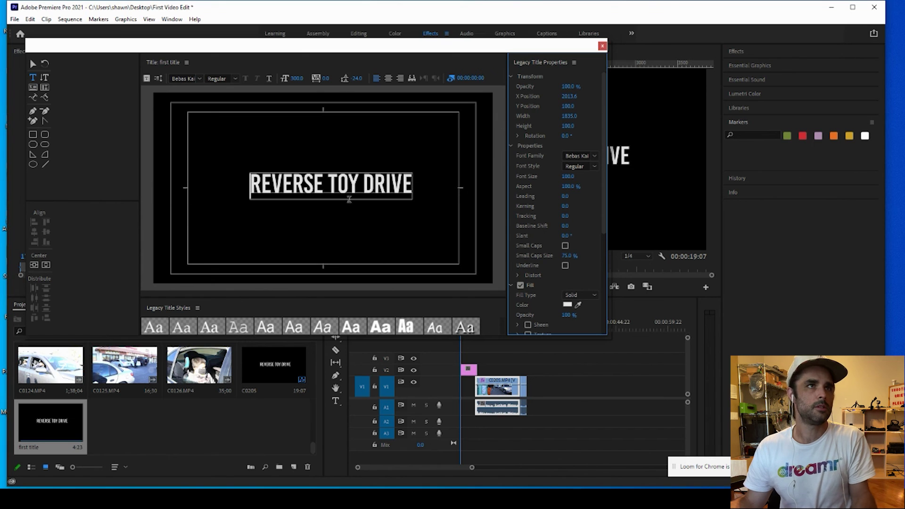
left_click_drag(140, 283, 179, 283)
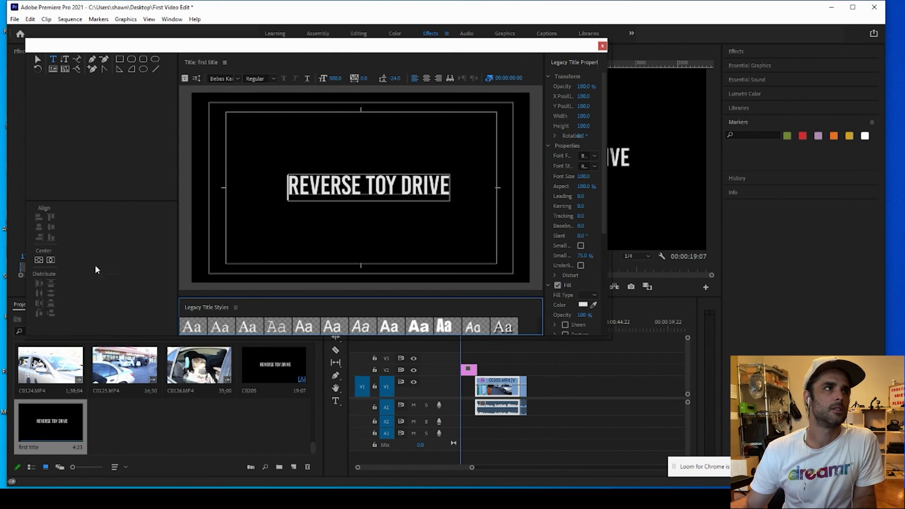
left_click(50, 267)
left_click(42, 261)
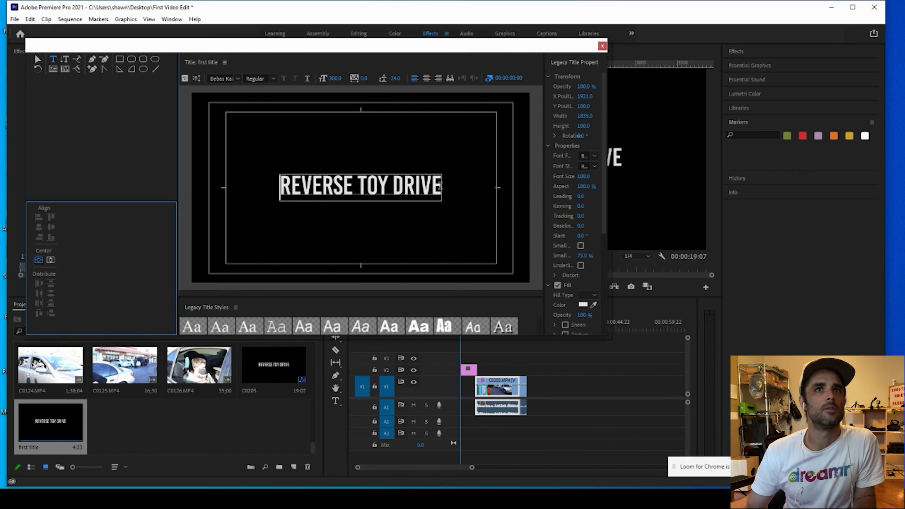
Select the whole "REVERSE TOY DRIVE" text and change its fill color to red.
left_click_drag(440, 186, 238, 190)
left_click(583, 305)
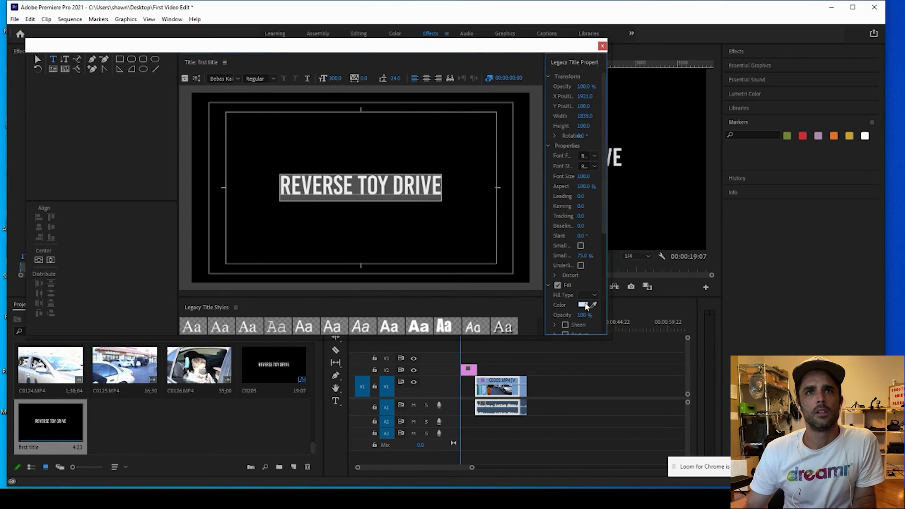
mouse_move(444, 211)
left_mouse_down()
mouse_move(433, 243)
mouse_move(442, 270)
left_mouse_up()
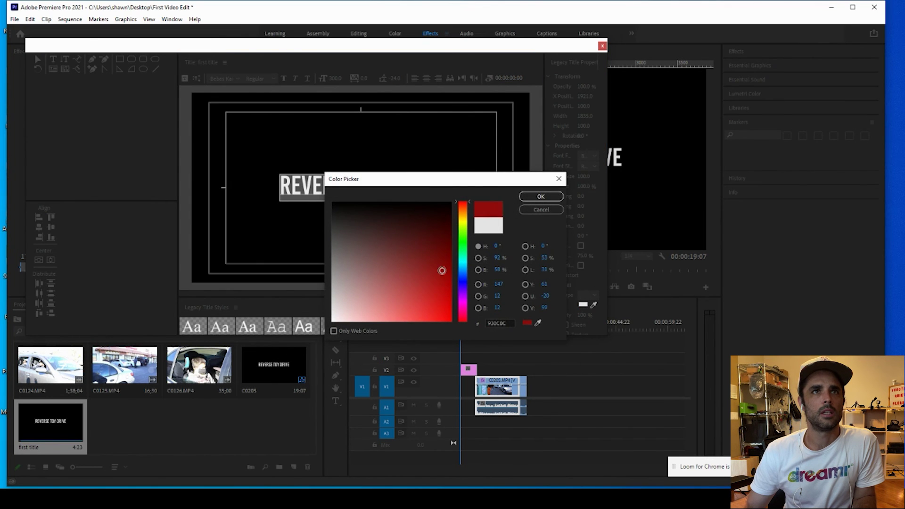
left_click(541, 196)
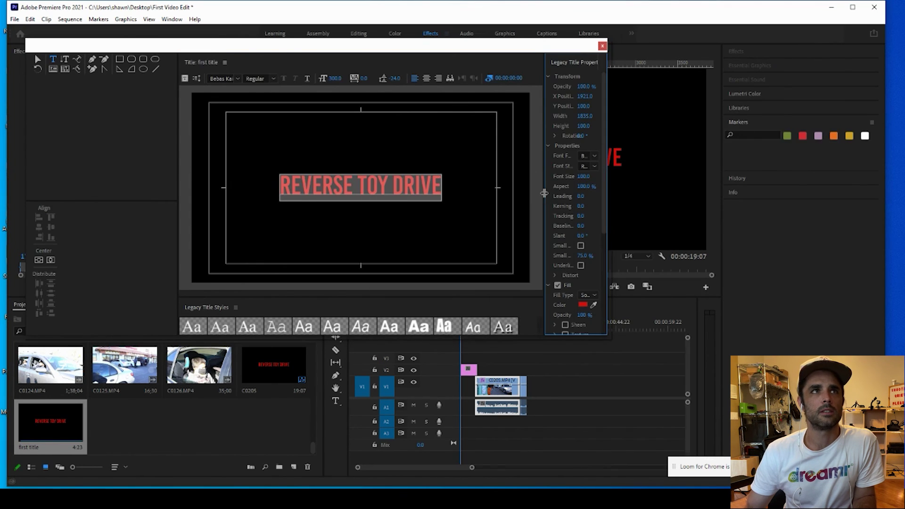
Widen the title editor and its properties area, and set the selected text's font to Bebas Neue Bold.
left_click_drag(608, 329, 665, 329)
scroll(659, 219, "down", 3)
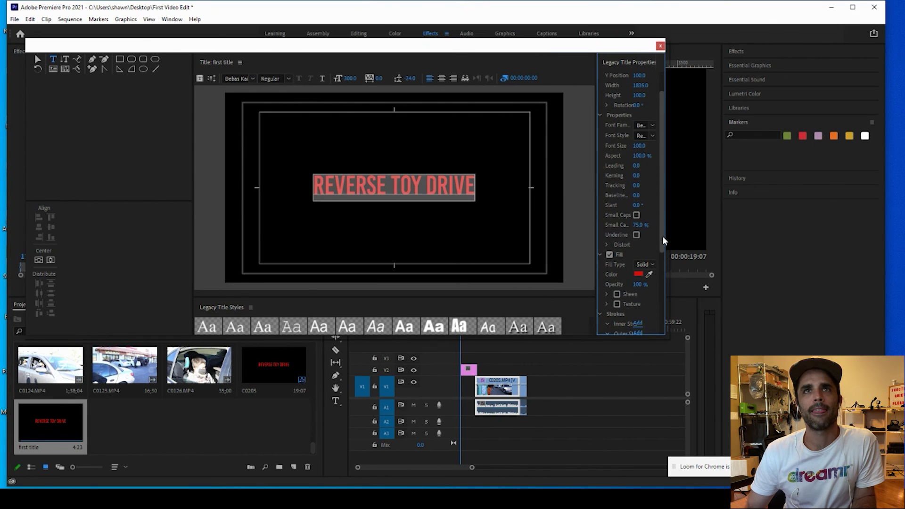
left_click_drag(596, 184, 507, 181)
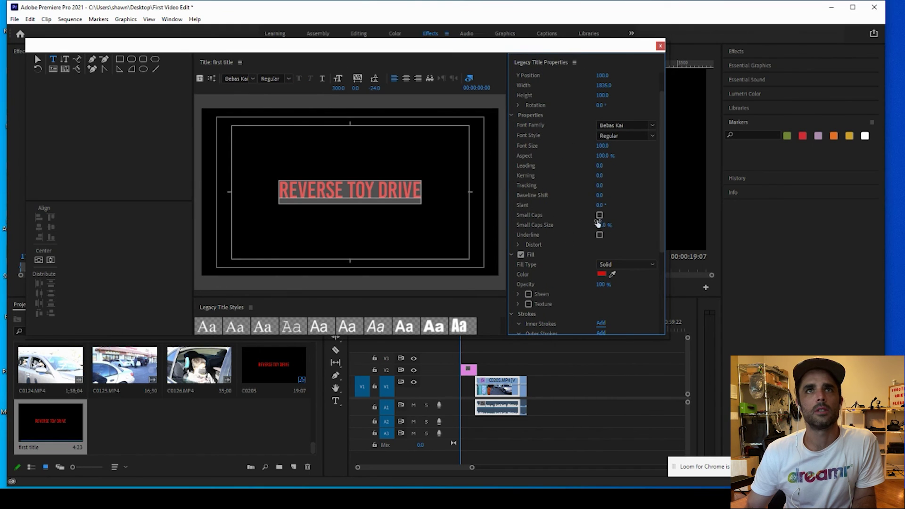
left_click(621, 126)
left_click(653, 128)
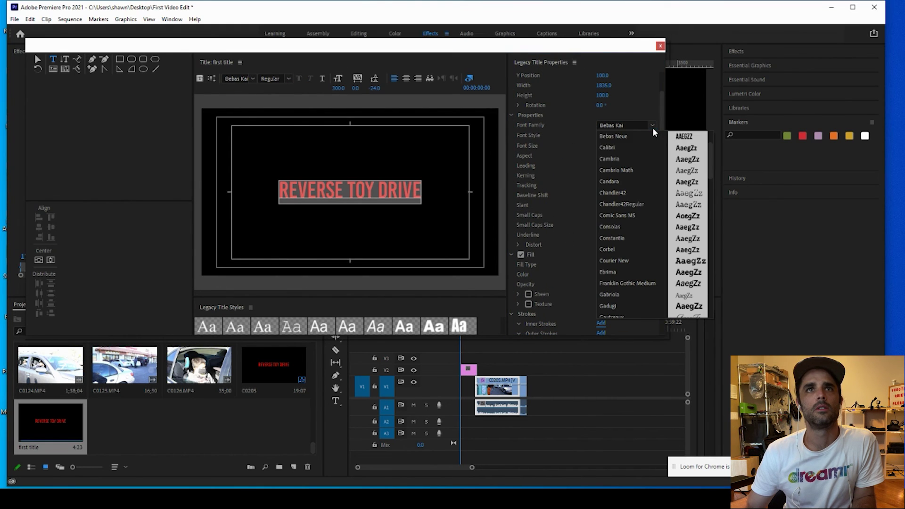
left_click(689, 138)
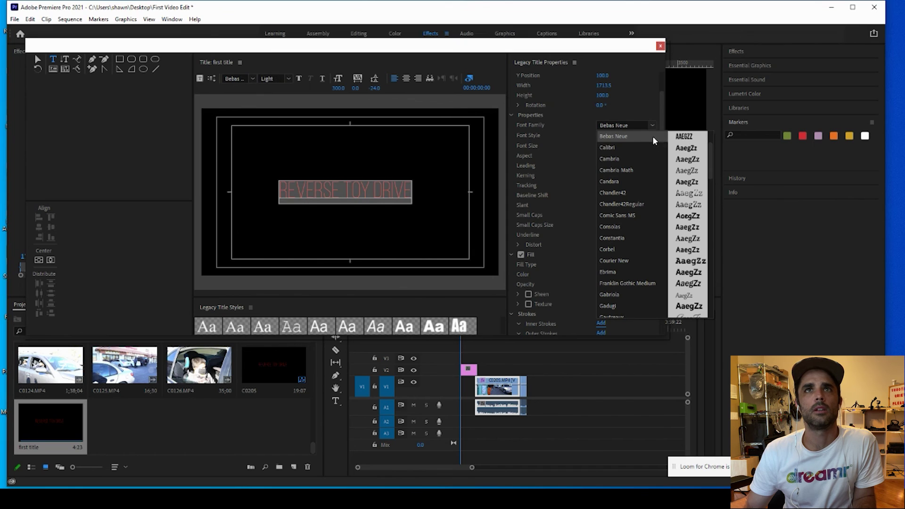
left_click(615, 135)
left_click(615, 135)
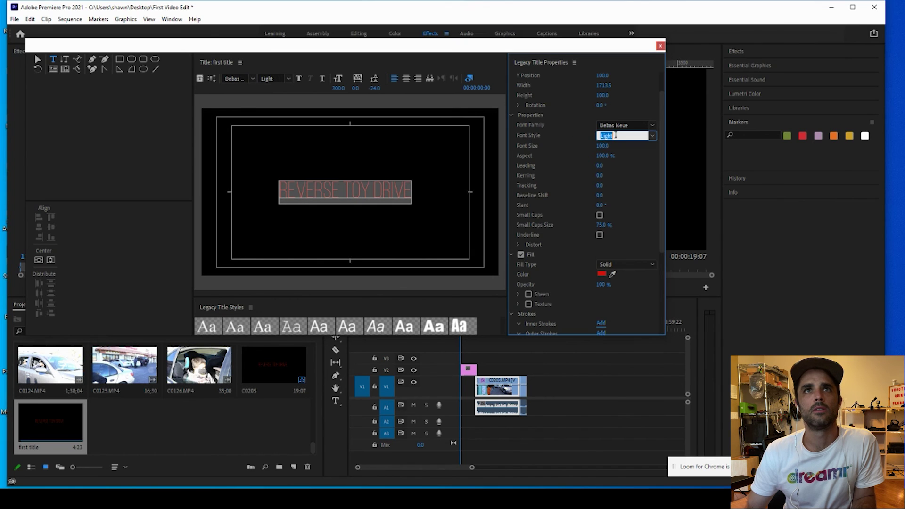
left_click(652, 136)
left_click(626, 159)
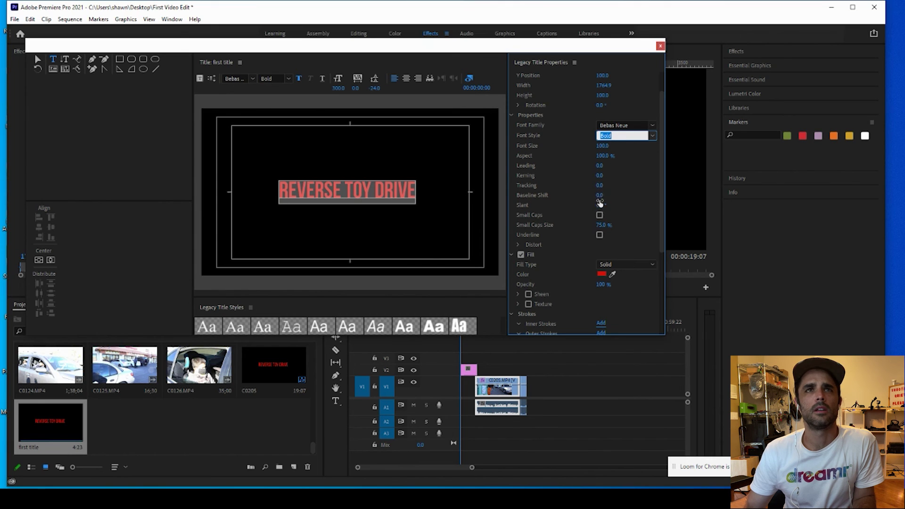
Try the Sheen and Texture fill options on the title text.
scroll(578, 218, "down", 2)
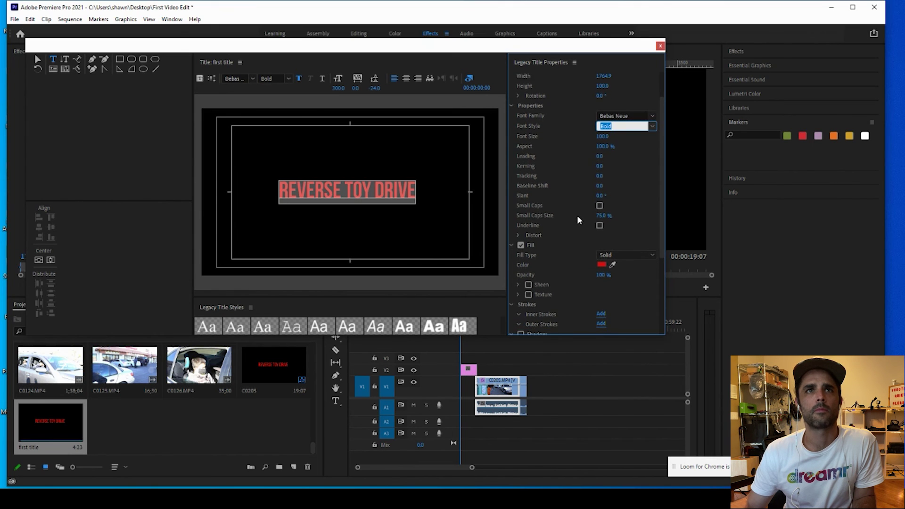
scroll(578, 215, "down", 5)
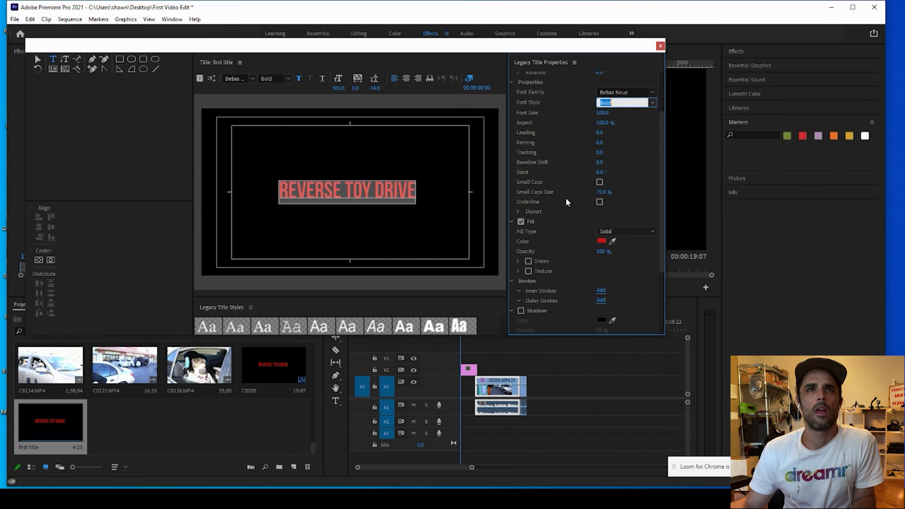
scroll(564, 210, "down", 3)
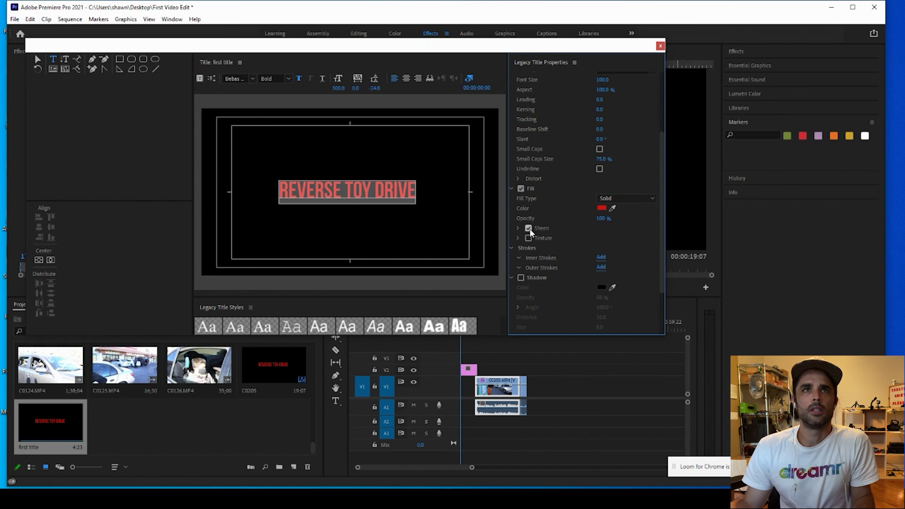
left_click(410, 228)
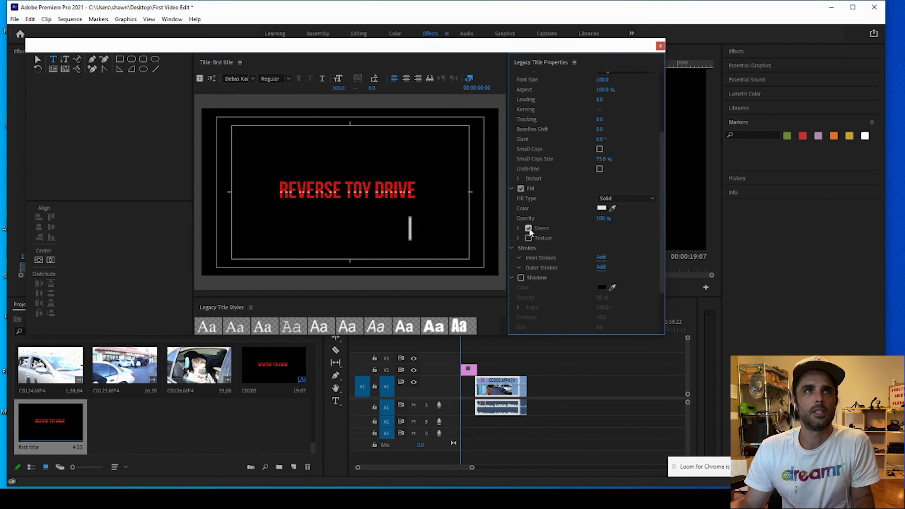
left_click_drag(425, 189, 261, 189)
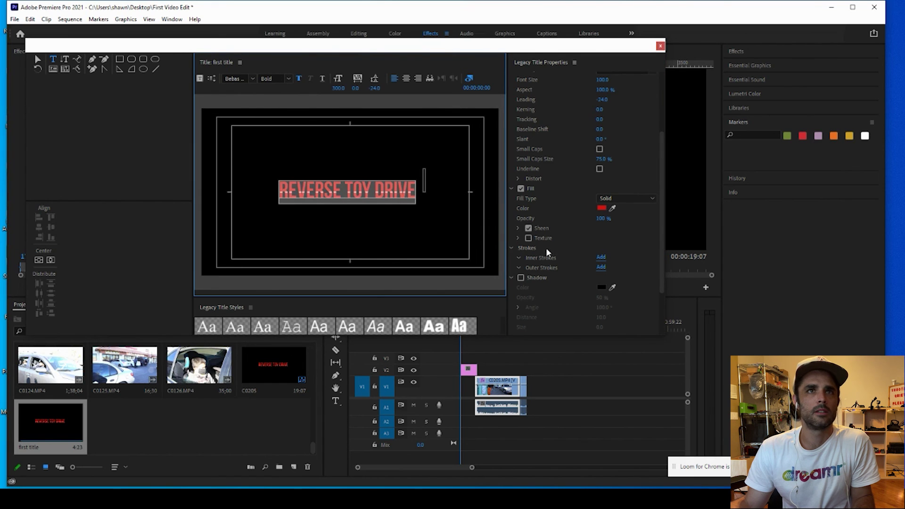
left_click(426, 234)
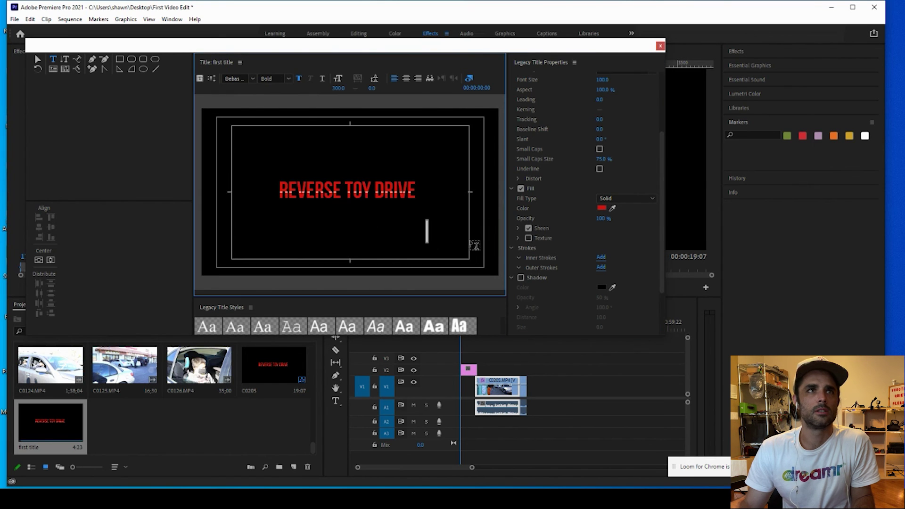
left_click(528, 238)
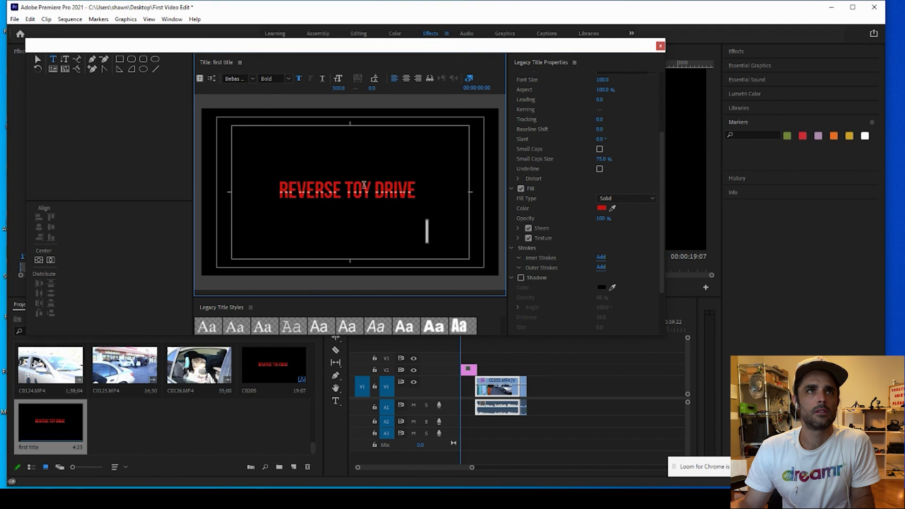
Add a green outer stroke of type Edge to the selected title text with a size of 117.
left_click_drag(352, 186, 371, 189)
scroll(585, 188, "down", 3)
left_click(601, 177)
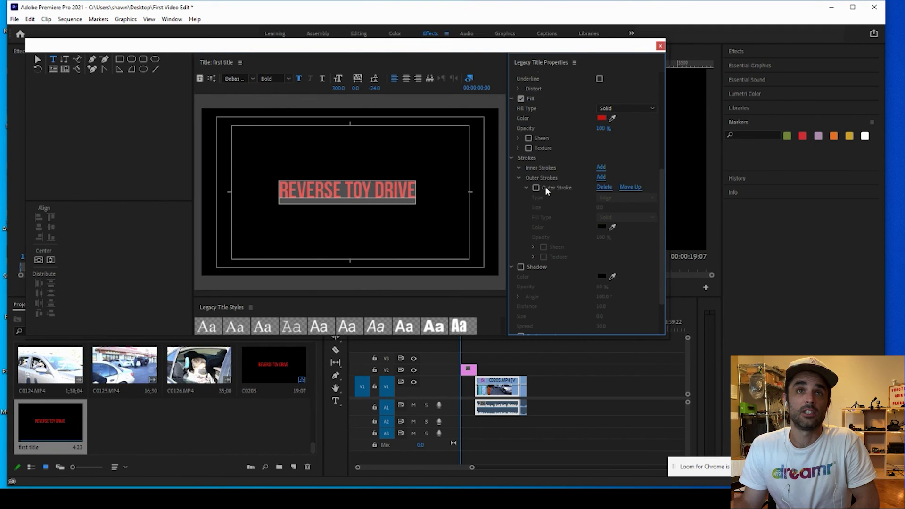
left_click(536, 188)
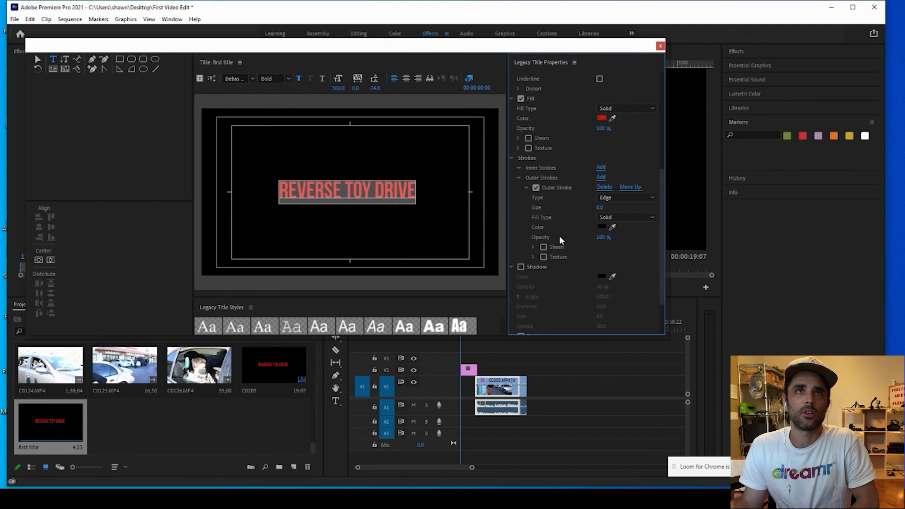
left_click(602, 227)
left_click_drag(440, 206, 450, 294)
left_click(528, 198)
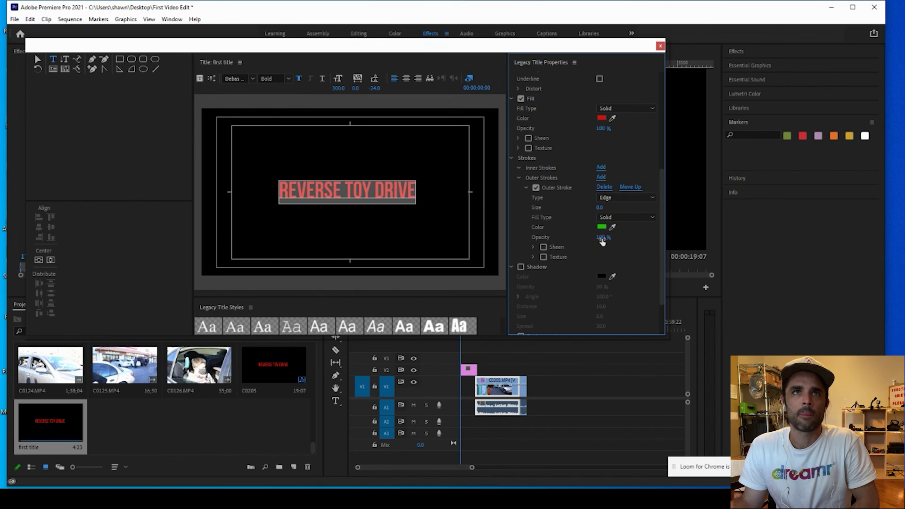
mouse_move(607, 208)
left_mouse_down()
mouse_move(726, 207)
mouse_move(693, 211)
left_mouse_up()
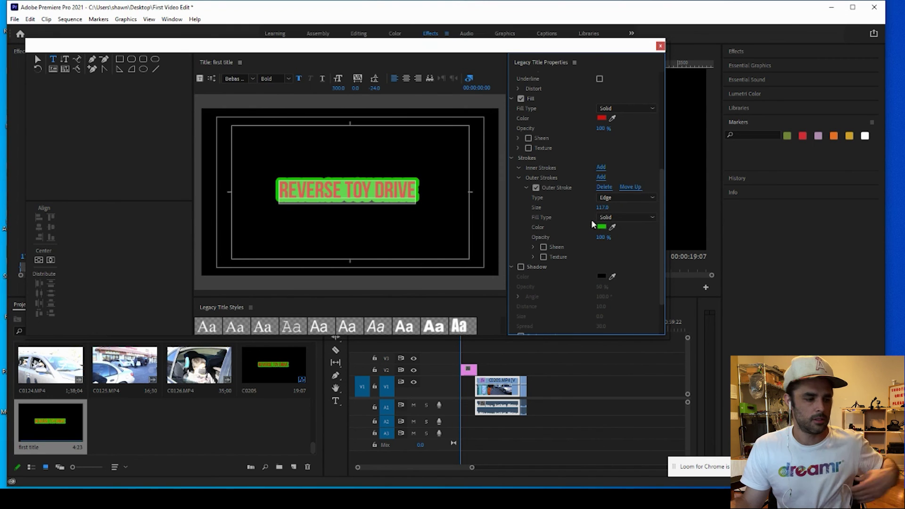
Reduce the size of the title text's green outer stroke to 15.
left_click(604, 208)
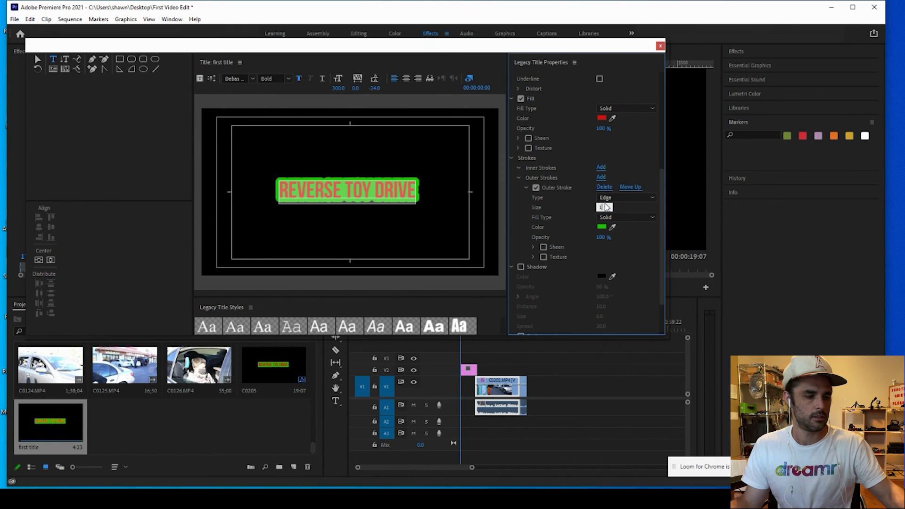
type("10")
key("Return")
left_click(603, 207)
type("15")
key("Return")
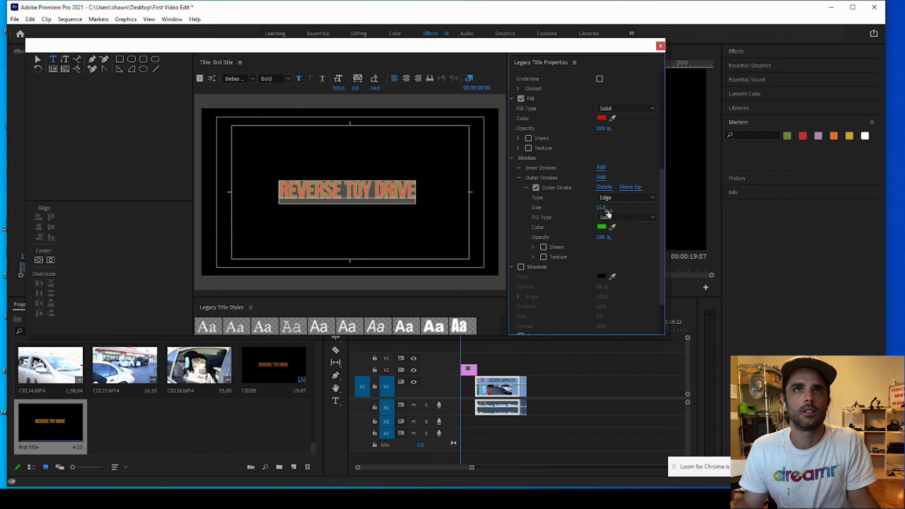
Add an inner stroke of type Edge to the title text and color it bright yellow-green.
left_click(601, 167)
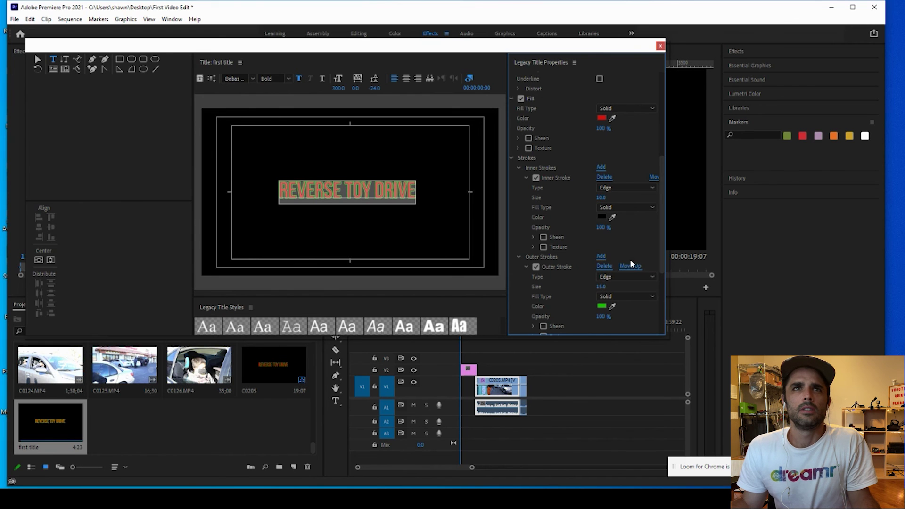
mouse_move(659, 247)
left_mouse_down()
mouse_move(670, 303)
mouse_move(669, 281)
left_mouse_up()
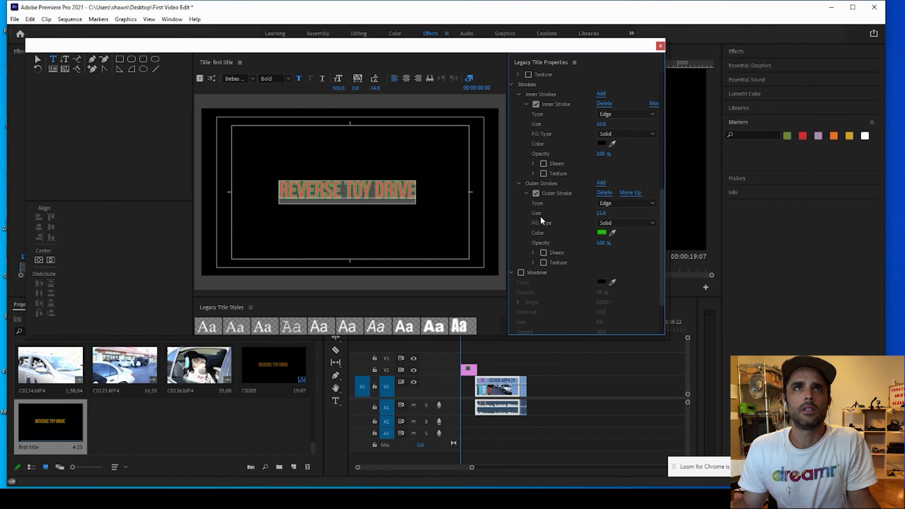
left_click(602, 144)
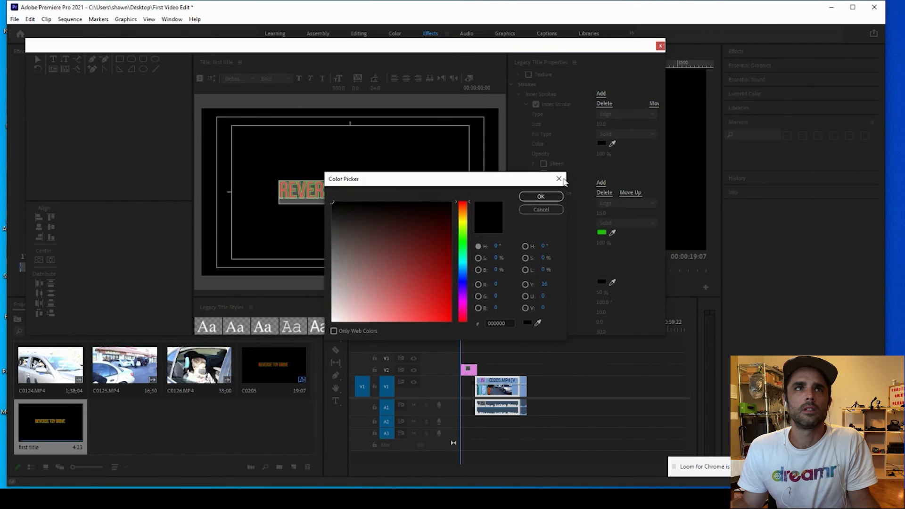
mouse_move(469, 204)
left_mouse_down()
mouse_move(470, 241)
mouse_move(429, 269)
mouse_move(402, 283)
mouse_move(374, 255)
mouse_move(420, 242)
mouse_move(434, 253)
mouse_move(459, 230)
left_mouse_up()
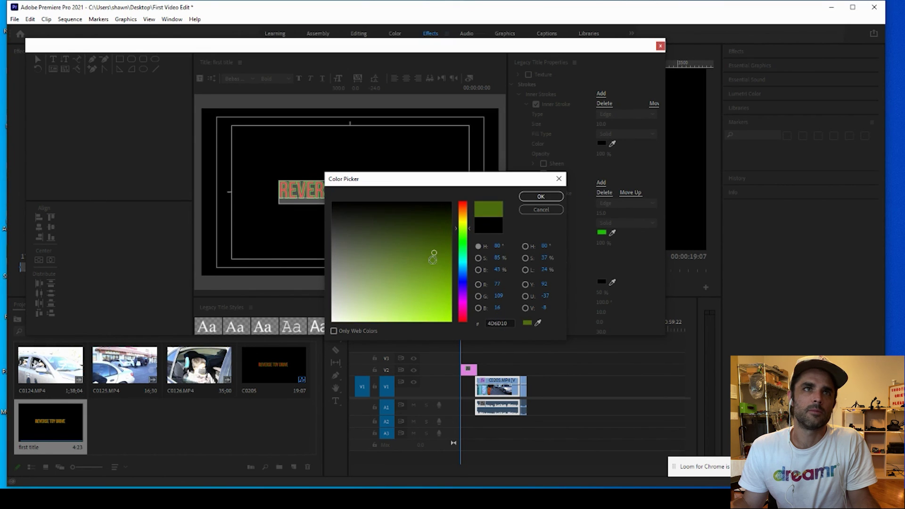
left_click(441, 321)
left_click(540, 197)
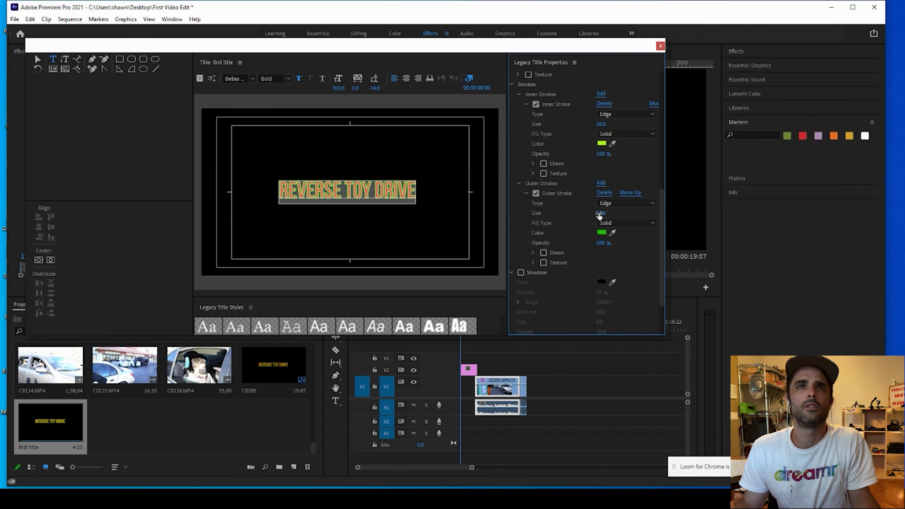
Try different sizes for the inner stroke and set it to 5.
scroll(592, 192, "up", 2)
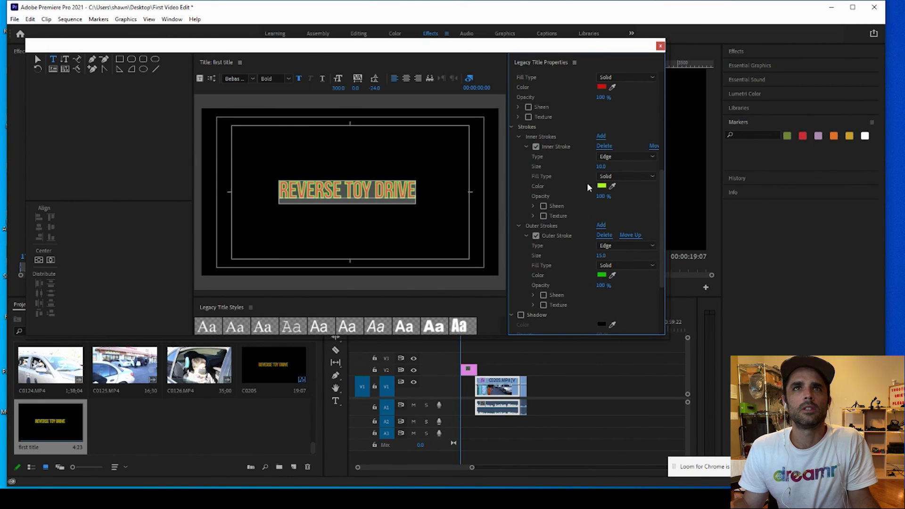
left_click_drag(601, 169, 619, 176)
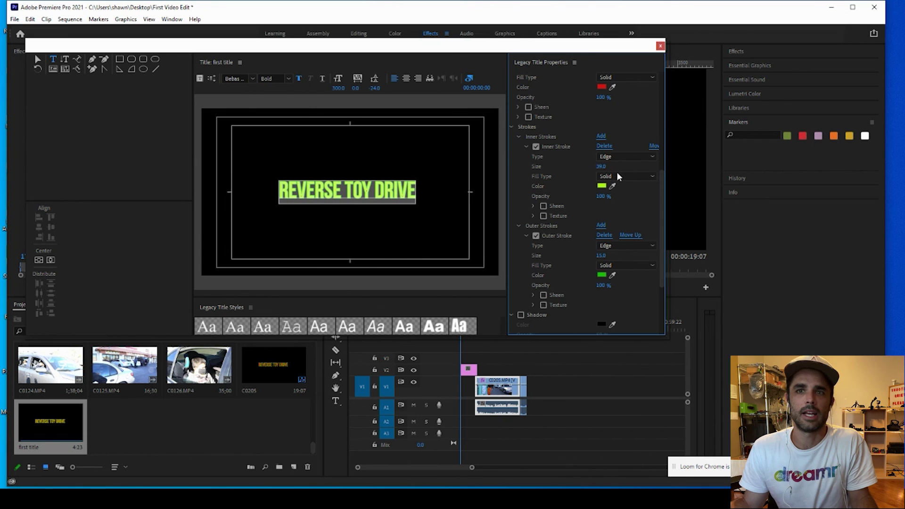
mouse_move(609, 177)
left_mouse_down()
mouse_move(626, 197)
mouse_move(613, 194)
mouse_move(617, 176)
left_mouse_up()
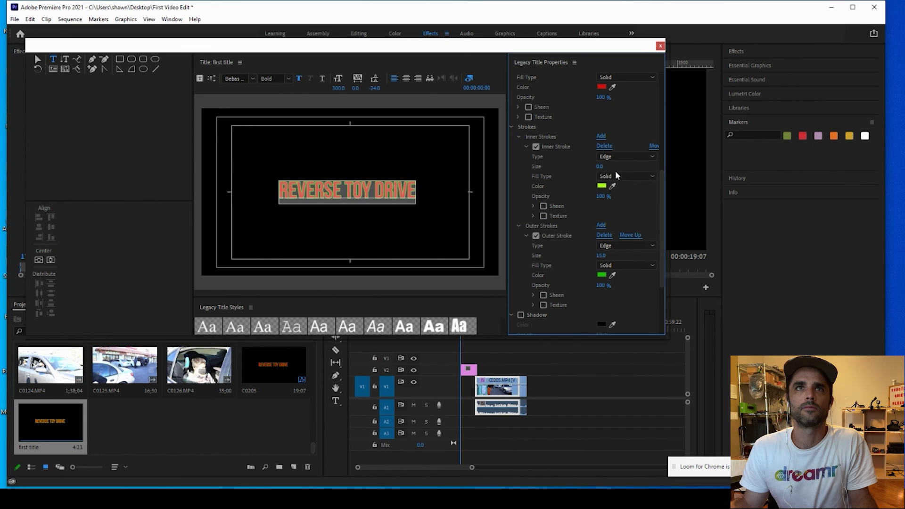
left_click(606, 167)
type("5")
key("Return")
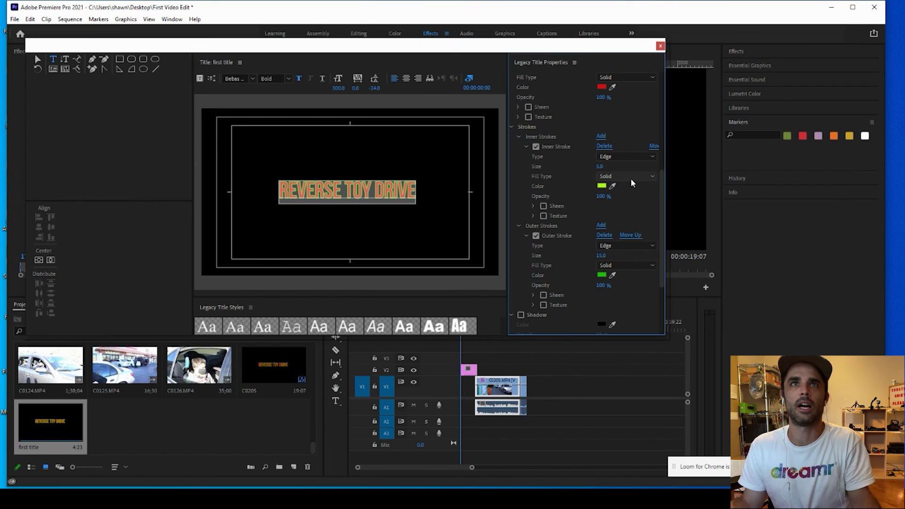
Try the Linear Gradient and Bevel fill types on the inner stroke and return it to Solid.
left_click(623, 181)
left_click(623, 181)
left_click(624, 182)
left_click(626, 189)
left_click(628, 200)
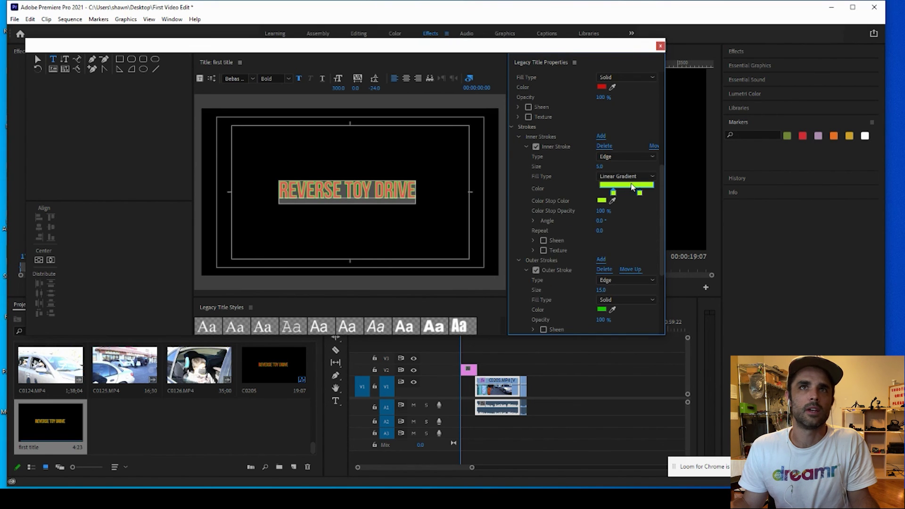
double_click(623, 193)
left_click(525, 209)
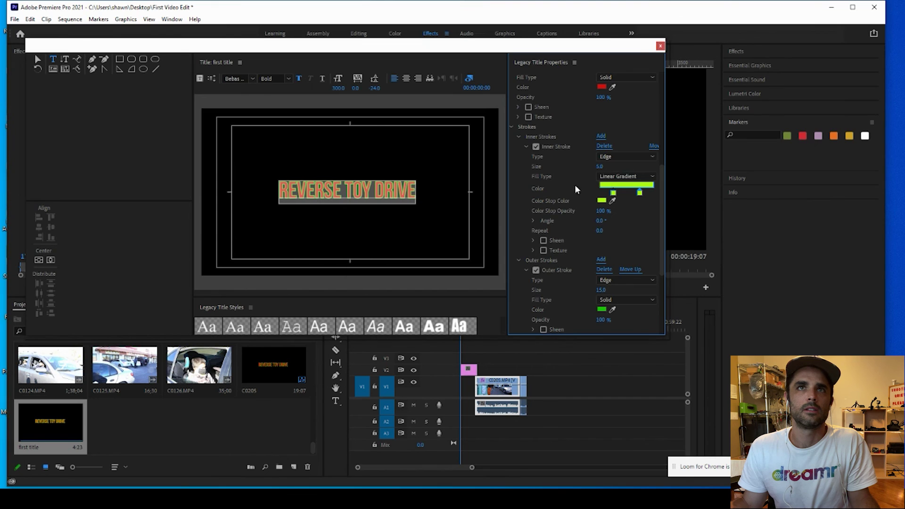
left_click(623, 182)
left_click(615, 228)
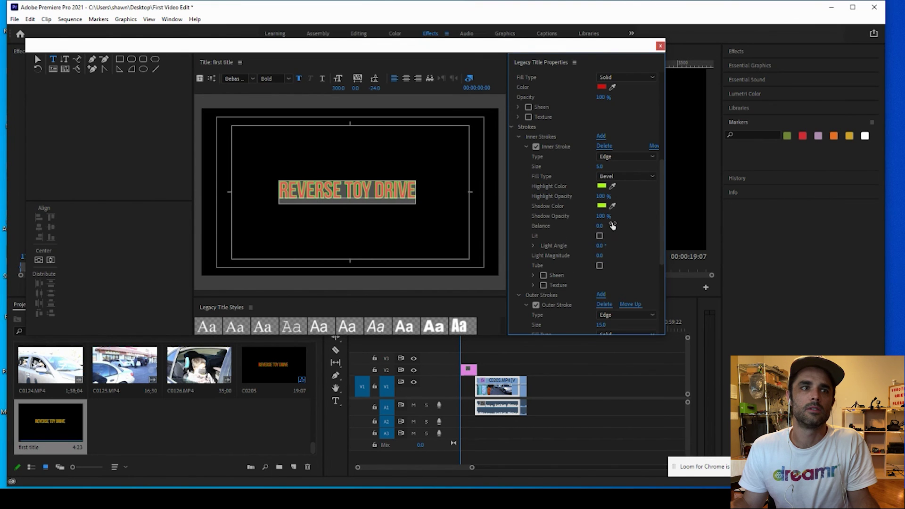
left_click(628, 173)
left_click(634, 184)
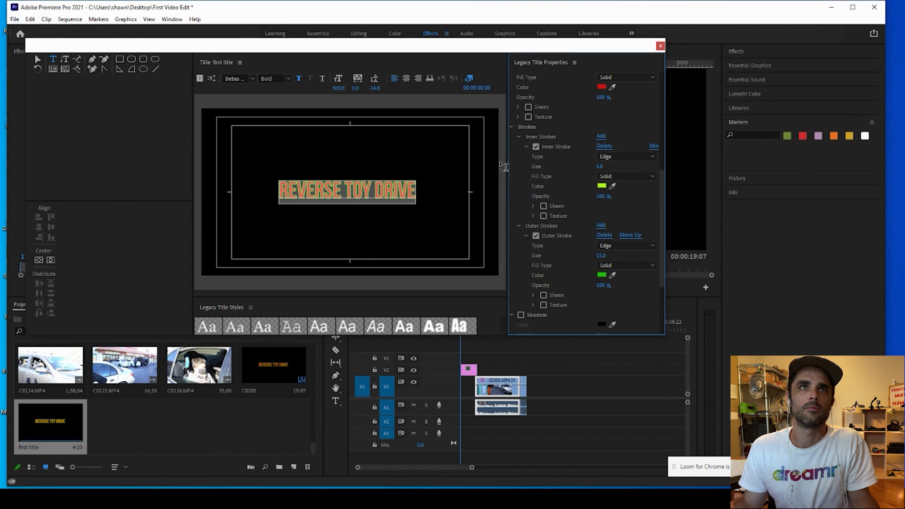
Deselect the title text, look over the remaining Shadow and Background options, and close the title editor.
left_click(394, 193)
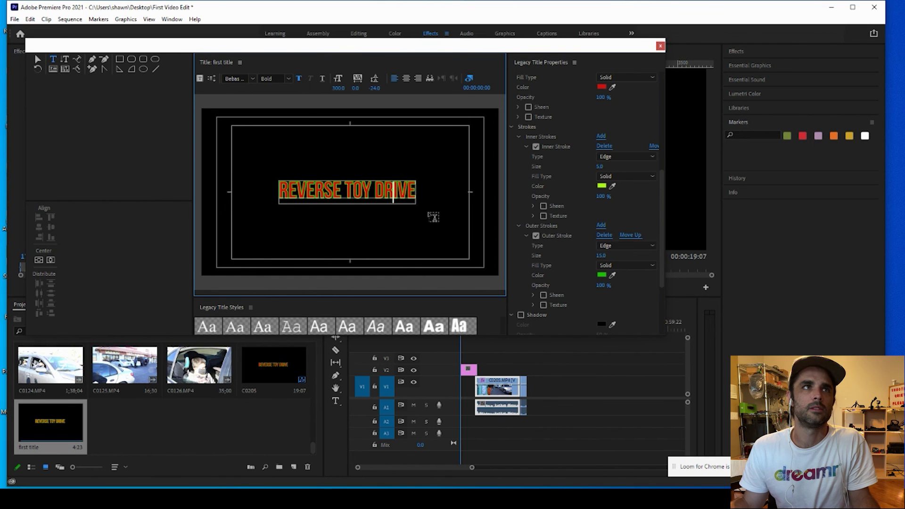
left_click_drag(661, 202, 665, 273)
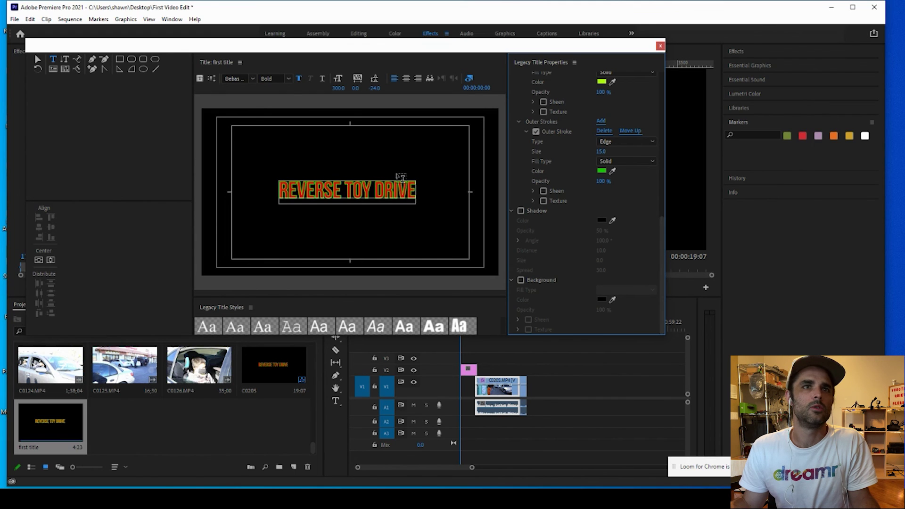
left_click(661, 46)
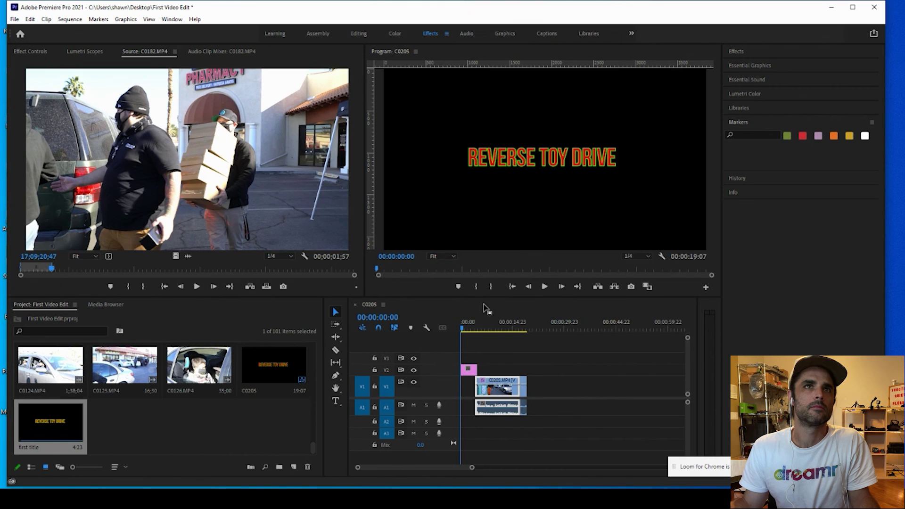
Play the sequence from its start through the title into the C0205.MP4 clip.
key("space")
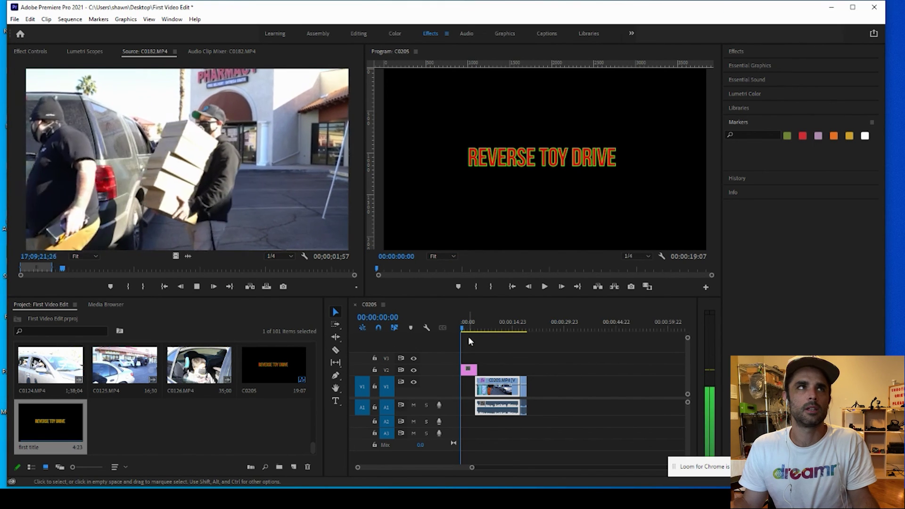
left_click(473, 335)
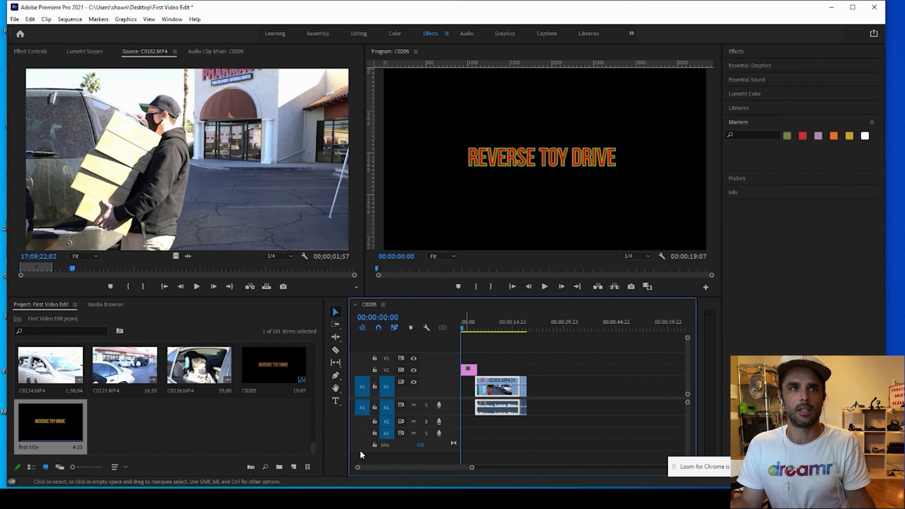
key("space")
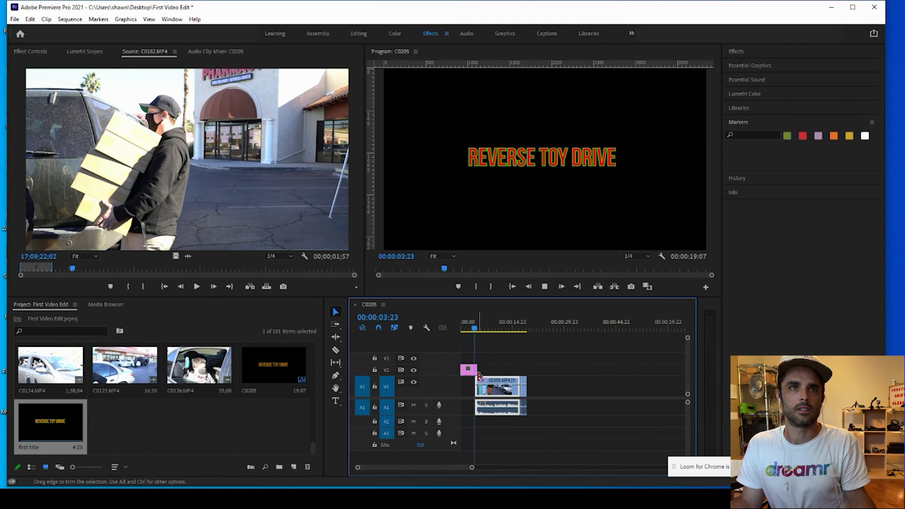
key("space")
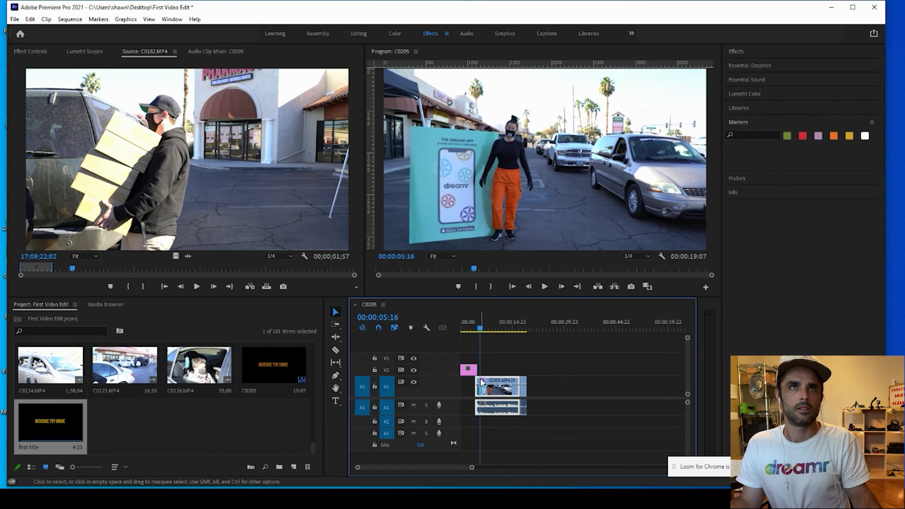
Trim the end of the title clip, move it down to V1, and place the C0205.MP4 clip directly against it.
key("equal")
key("equal")
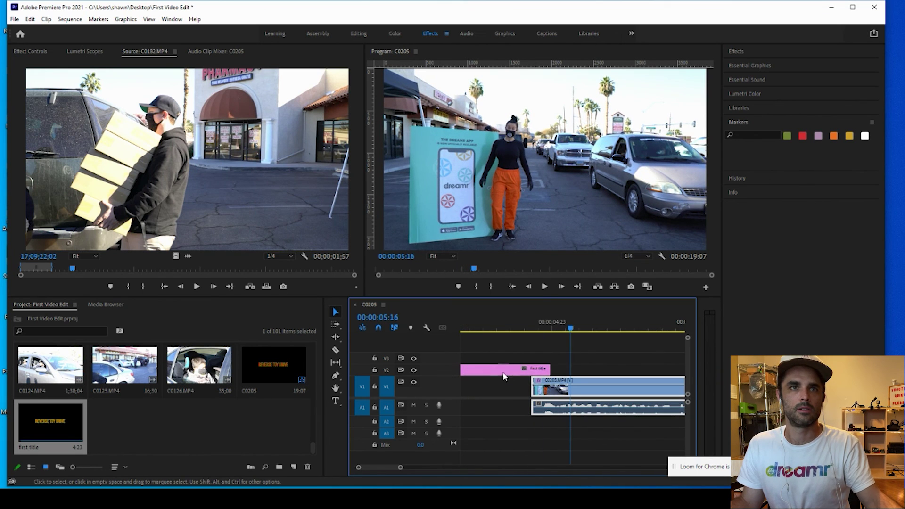
left_click_drag(554, 372, 530, 373)
left_click_drag(517, 370, 501, 395)
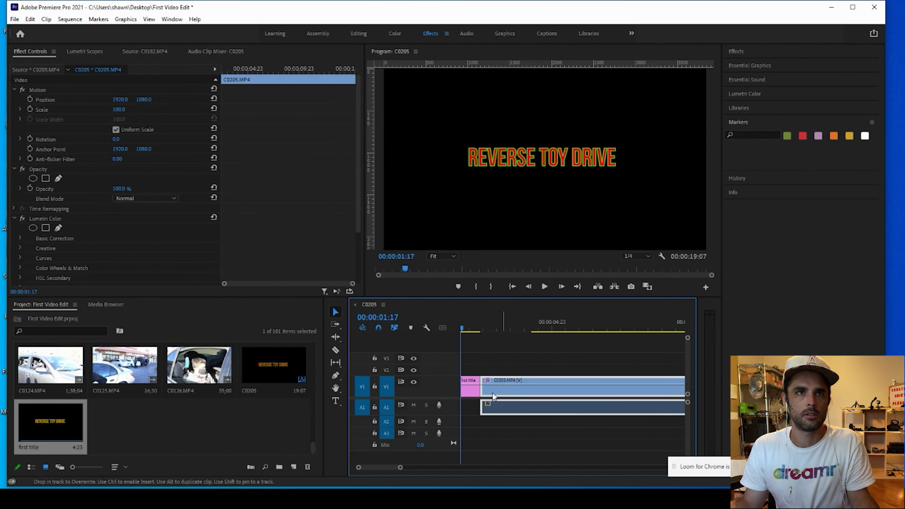
Apply the default Cross Dissolve between the title and the C0205.MP4 clip and shorten it to 14 frames.
left_click(479, 389)
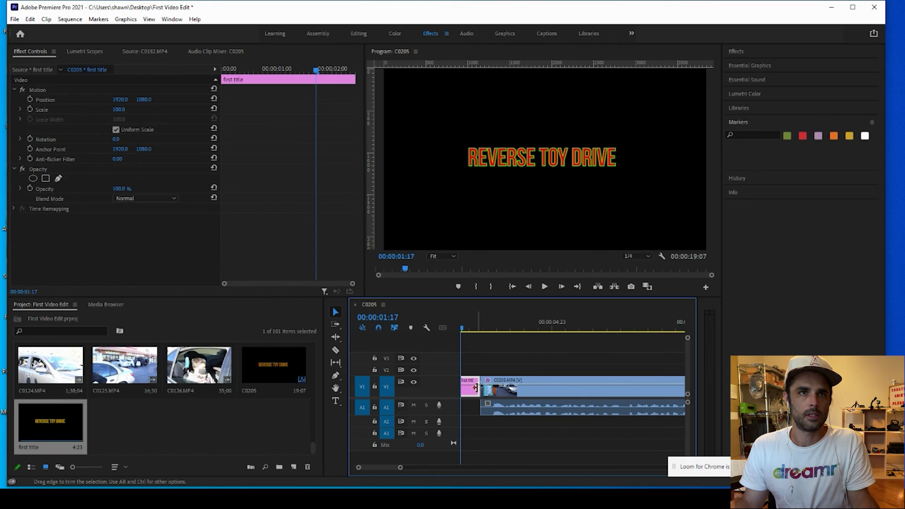
right_click(478, 390)
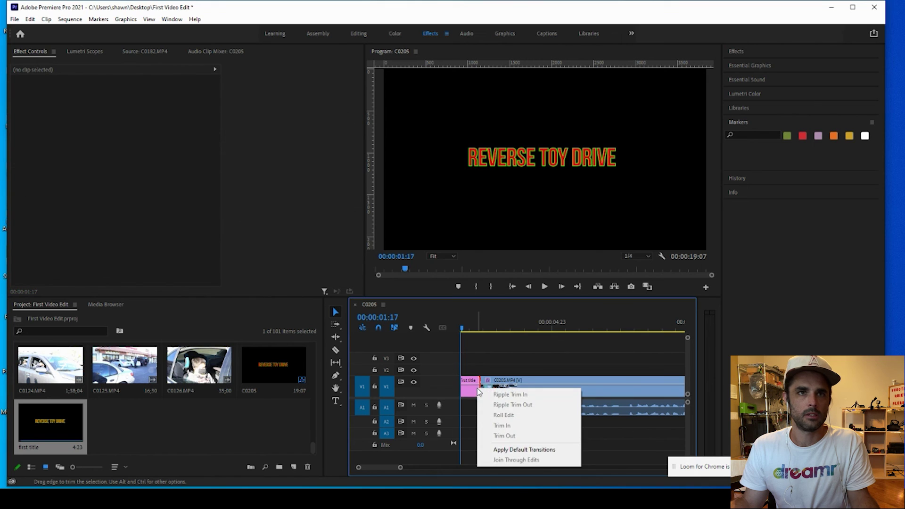
left_click(507, 446)
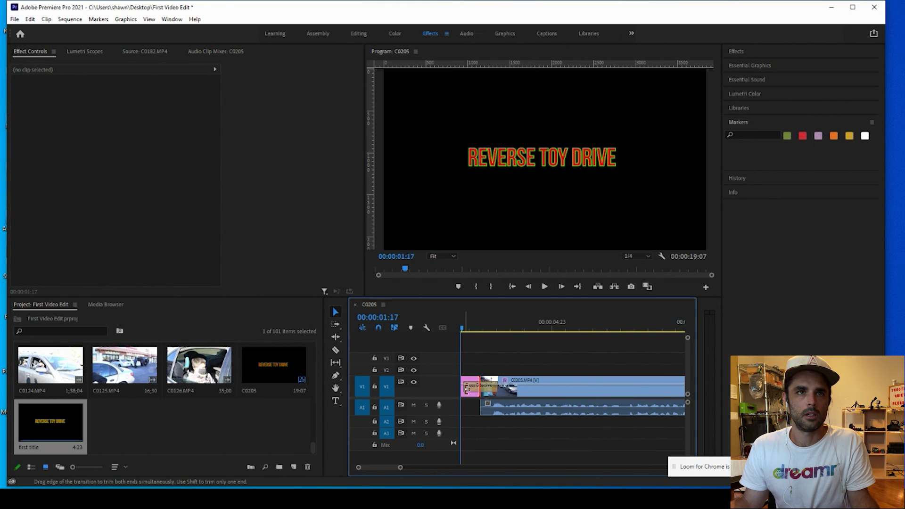
left_click(469, 389)
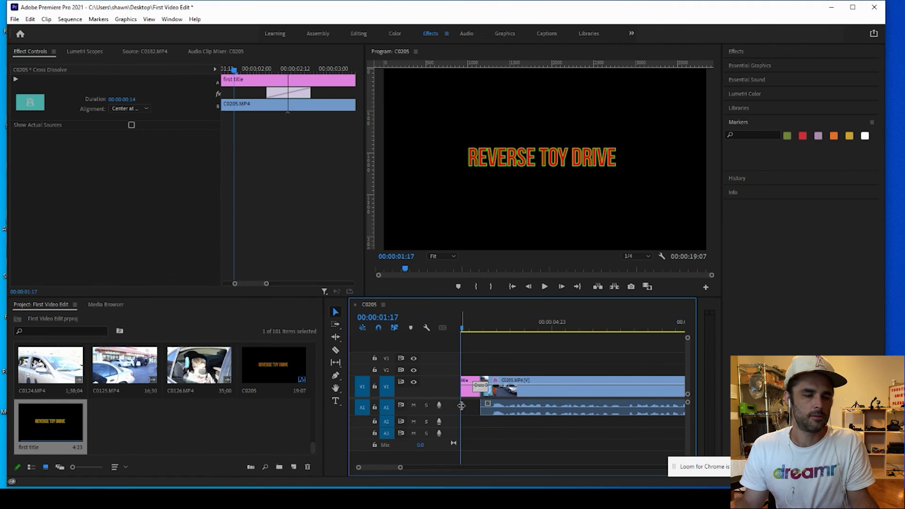
Play the sequence through the title's dissolve and on into the C0205.MP4 clip.
key("minus")
key("space")
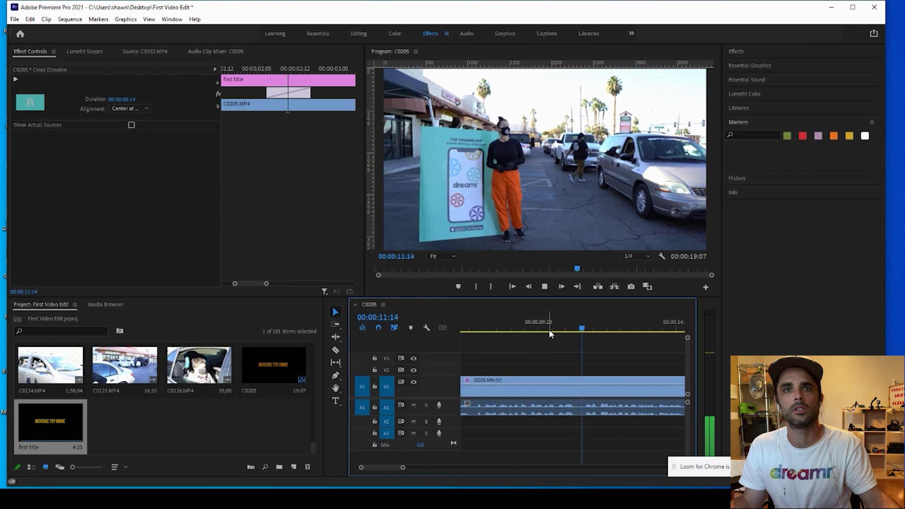
key("space")
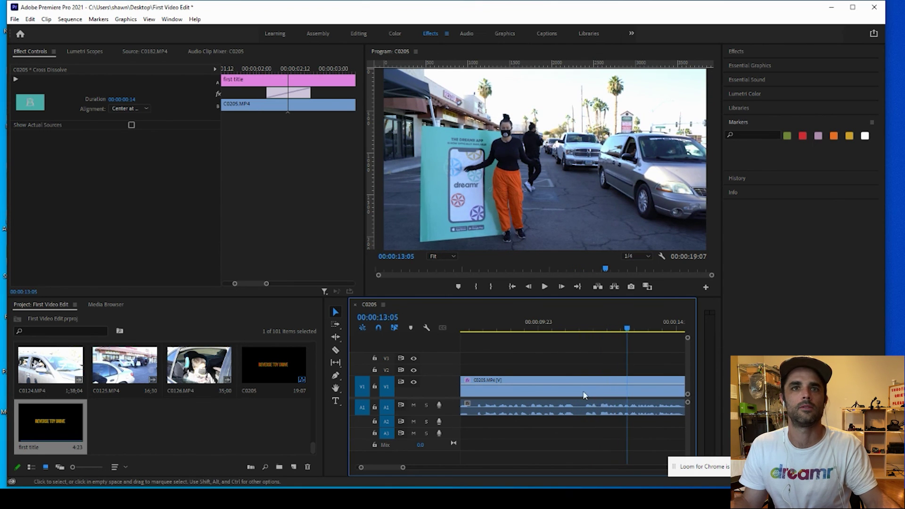
Split the C0205.MP4 clip and its audio at about 00:00:11:10 and delete the part after the cut.
left_click(582, 394)
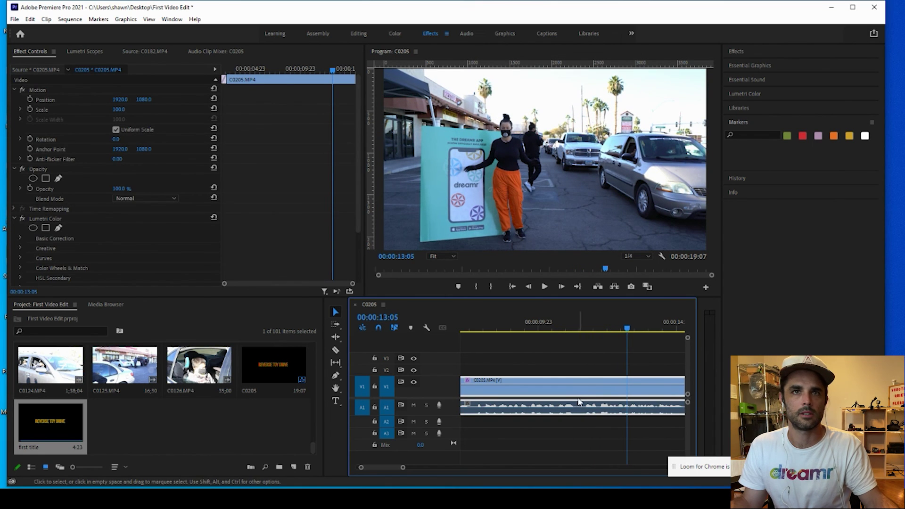
key("c")
left_click(575, 394)
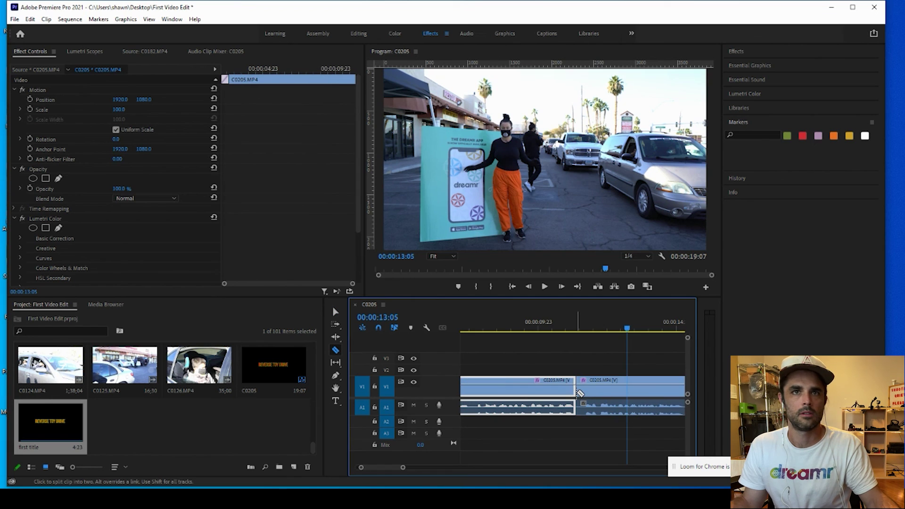
key("b")
key("v")
left_click(599, 392)
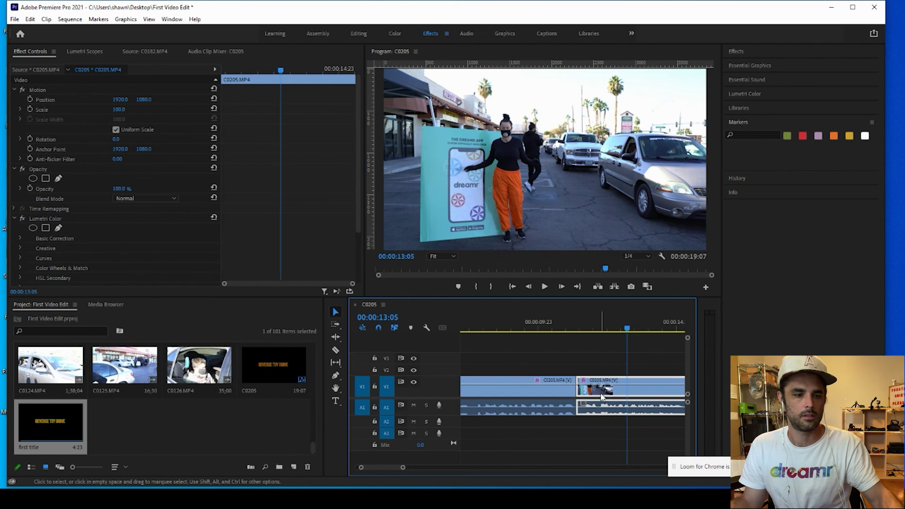
key("Delete")
Play the last part of the shortened C0205.MP4 clip and inspect its end up close in the timeline.
left_click(533, 325)
key("space")
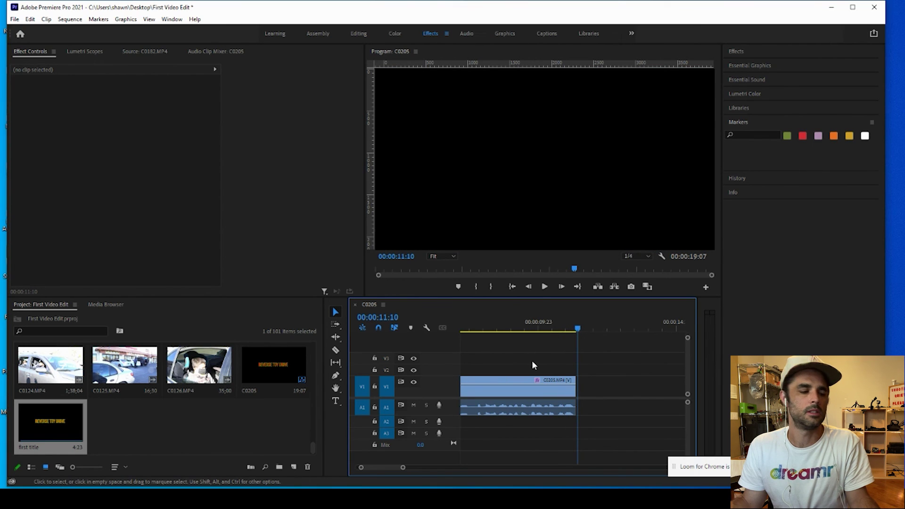
key("equal")
key("equal")
key("equal")
Find the C0194.MP4 clip in the project, open it for preview, and scrub back toward its beginning.
left_click(180, 360)
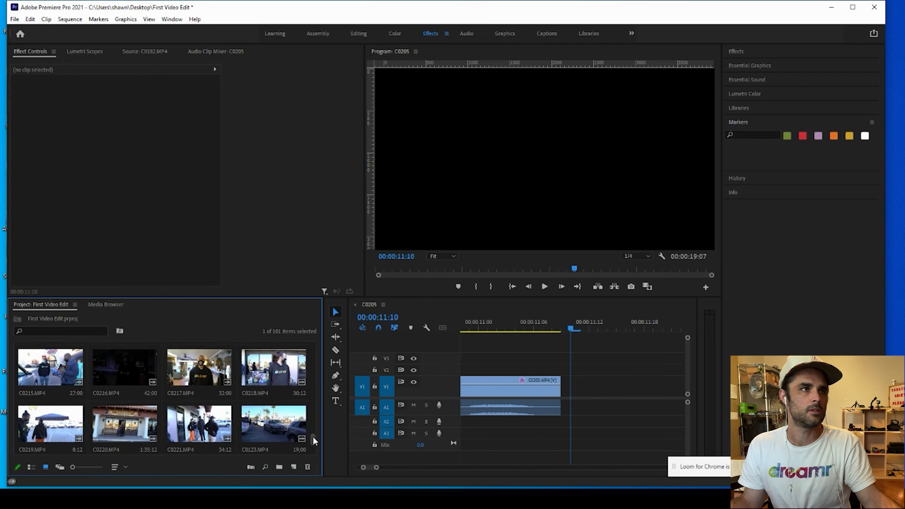
scroll(311, 415, "up", 5)
double_click(275, 412)
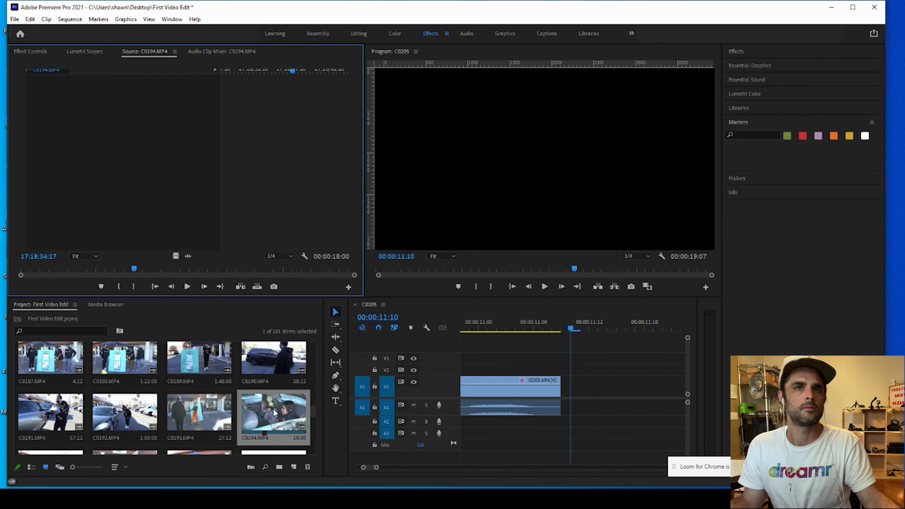
left_click_drag(130, 268, 47, 268)
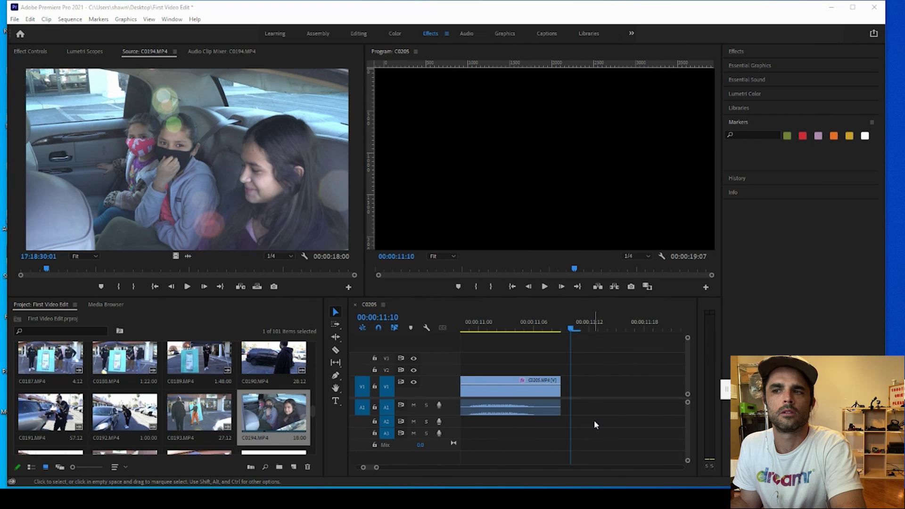
Show the whole edit in the timeline and open the C0180.MP4 clip for preview.
left_click_drag(366, 468, 331, 468)
scroll(165, 401, "up", 2)
double_click(125, 358)
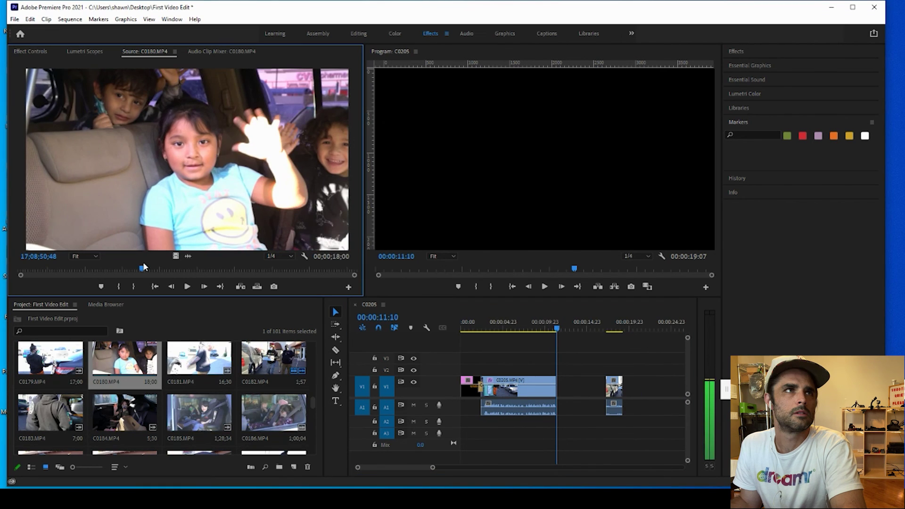
Mark a 1;47 section of C0180.MP4 with in and out points and place it on V1 directly after the C0205.MP4 clip.
key("i")
left_click_drag(147, 269, 179, 270)
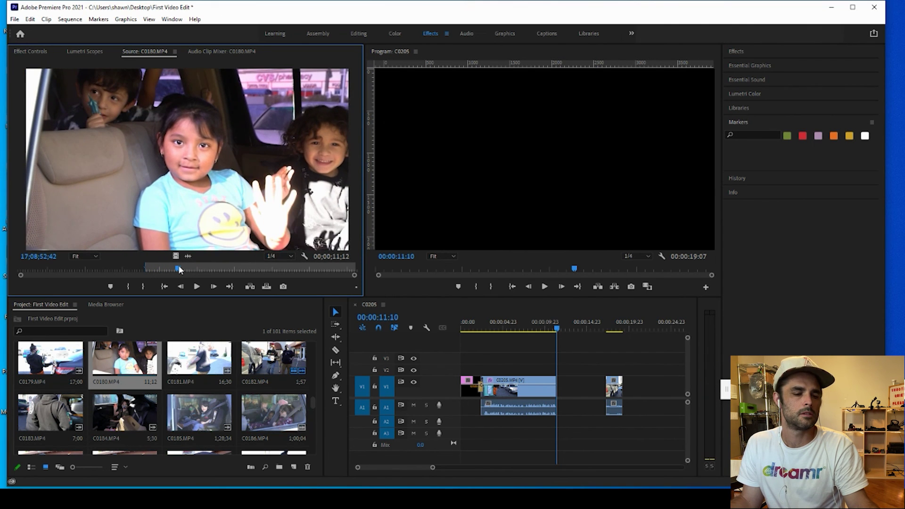
key("o")
left_click_drag(178, 184, 565, 388)
Delete the stray clip at the end of the sequence and place the playhead over the C0180.MP4 clip.
left_click(613, 325)
left_click(615, 388)
key("Delete")
left_click_drag(524, 326, 564, 345)
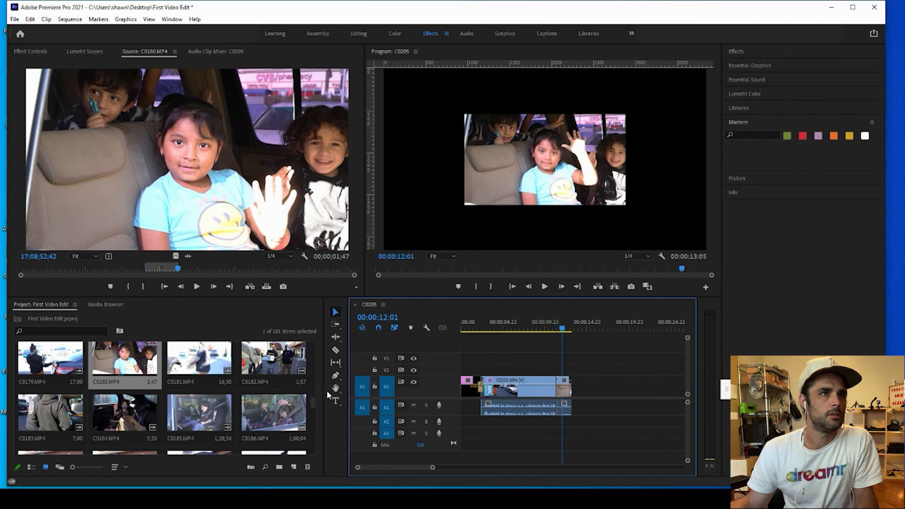
Mark a 2;44 section near the start of C0185.MP4 and add it to V1 directly after the C0180.MP4 clip.
double_click(223, 420)
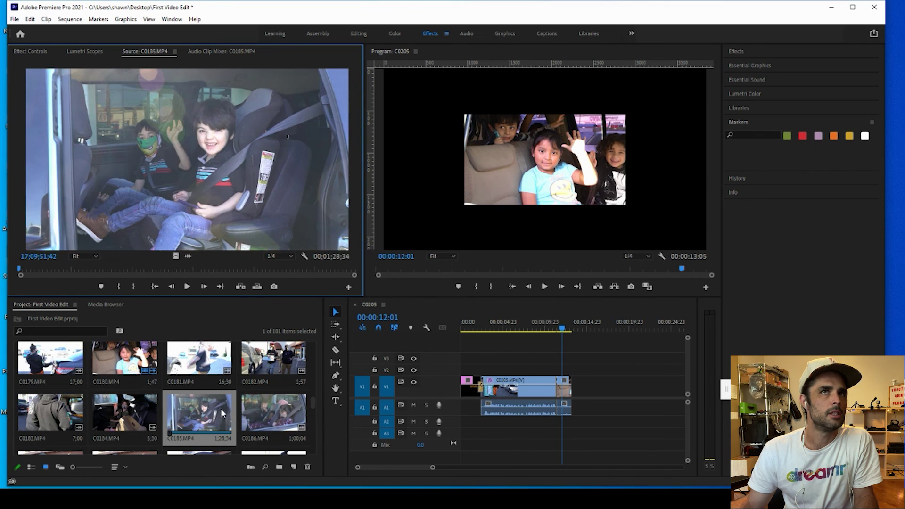
mouse_move(25, 270)
left_mouse_down()
mouse_move(58, 267)
mouse_move(37, 267)
left_mouse_up()
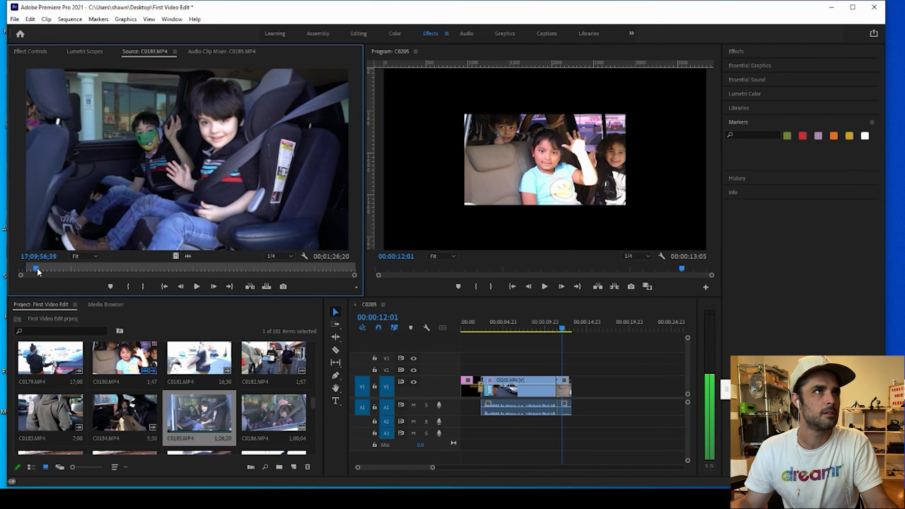
key("o")
left_click_drag(73, 241, 585, 392)
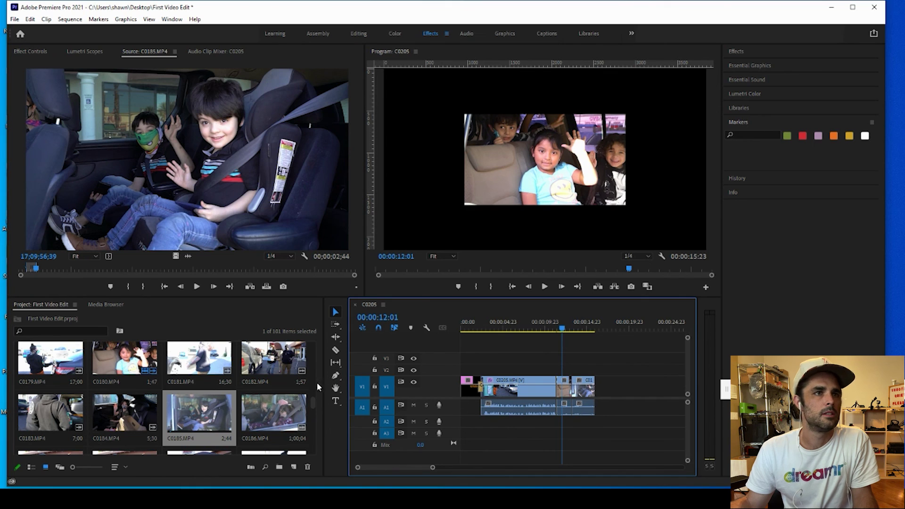
Open C0184.MP4 as the source, mark in and out points around the waving child, and append it to V1 after C0185.MP4.
double_click(144, 412)
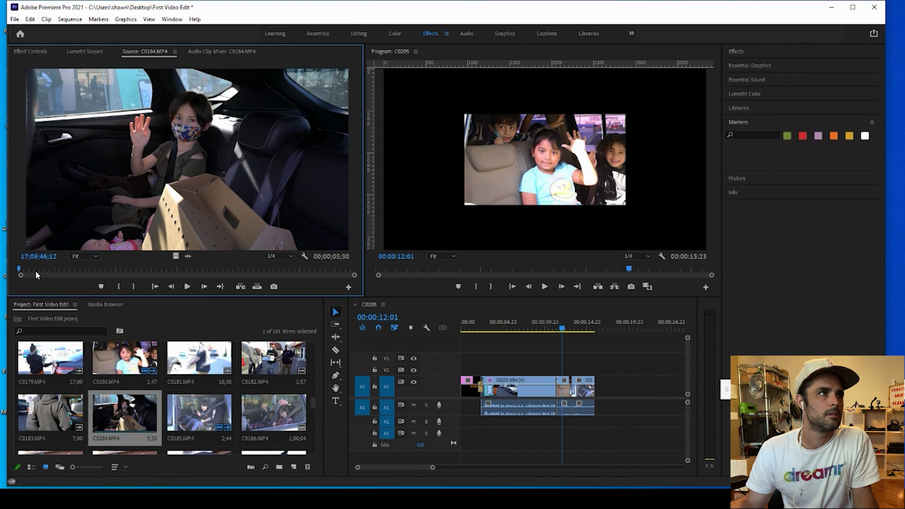
left_click_drag(33, 271, 76, 269)
key("i")
key("o")
left_click_drag(114, 191, 607, 374)
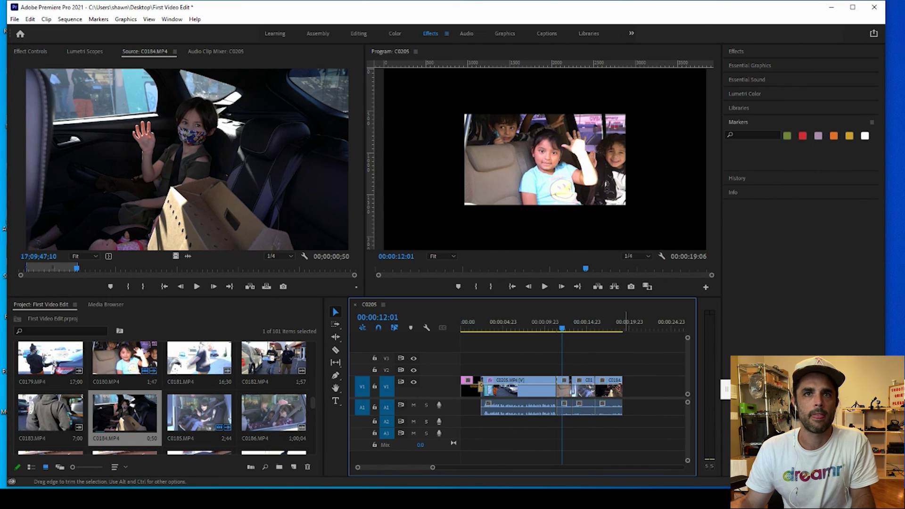
Find C0171.MP4 in the project, mark a 0;56 section of the waving, and append it to V1 after C0184.MP4.
left_click_drag(312, 403, 312, 394)
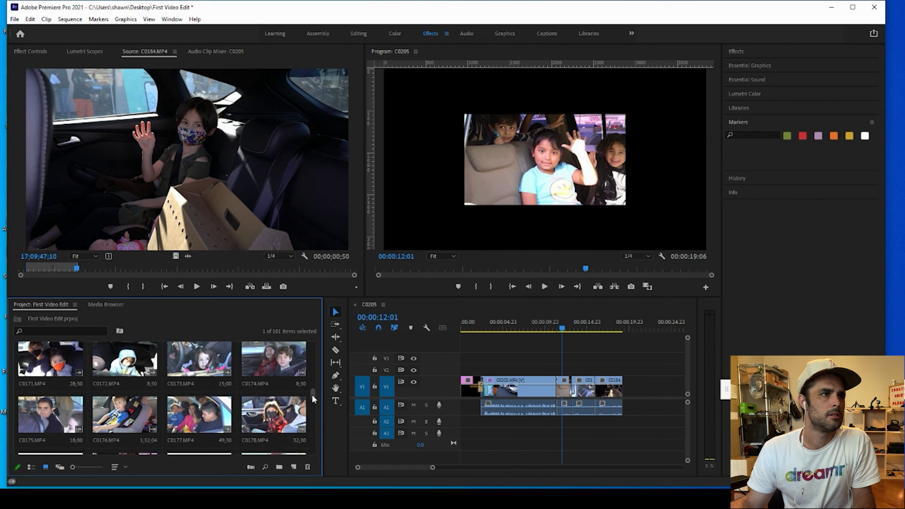
double_click(26, 360)
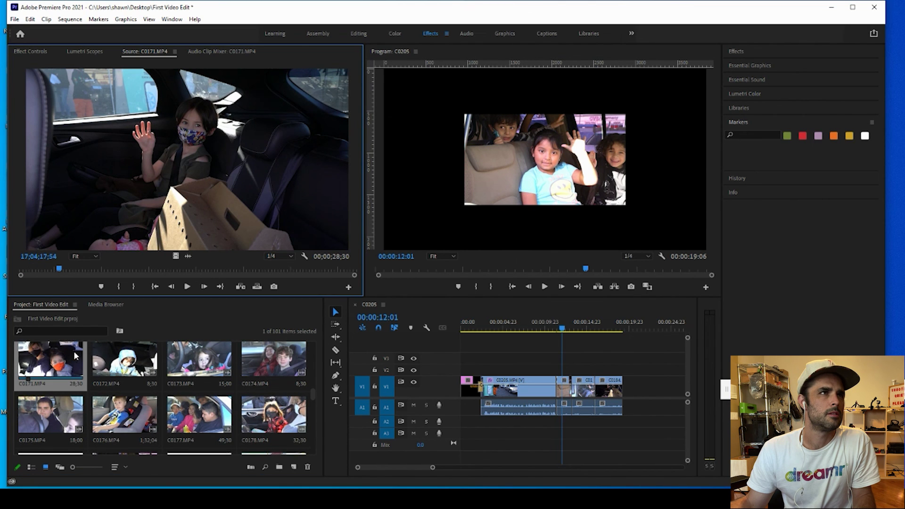
mouse_move(60, 269)
left_mouse_down()
mouse_move(28, 268)
mouse_move(73, 267)
mouse_move(66, 266)
left_mouse_up()
key("i")
key("o")
left_click_drag(120, 191, 627, 389)
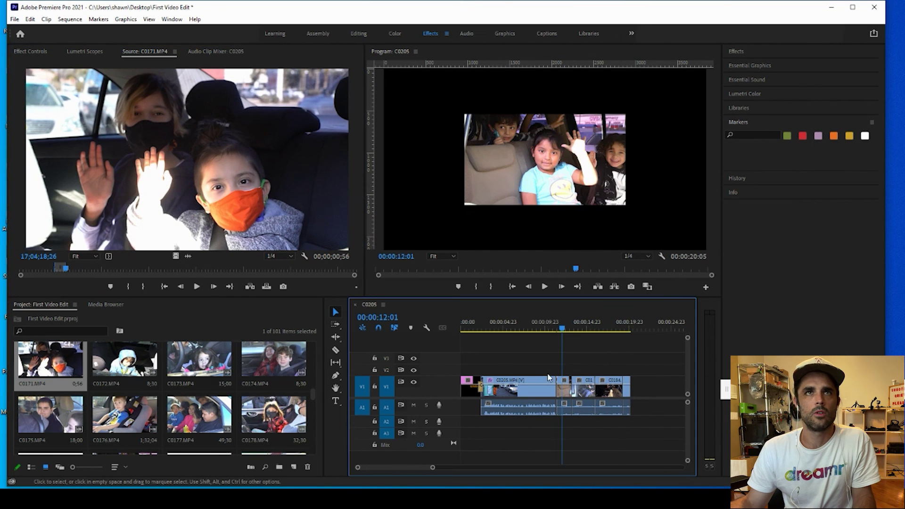
Scrub through the assembled clips, comparing the C0205.MP4 picture size with that of the C0180.MP4 clip.
left_click_drag(566, 328, 626, 327)
left_click(541, 328)
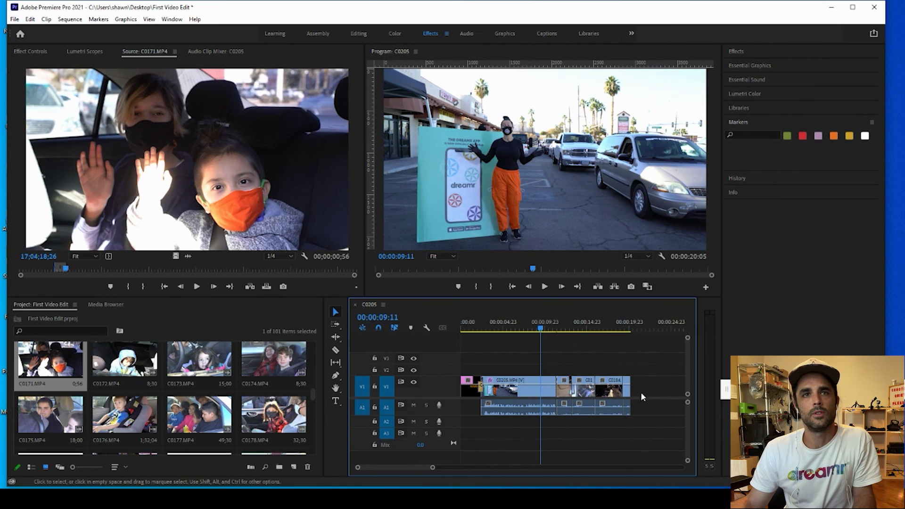
left_click(561, 327)
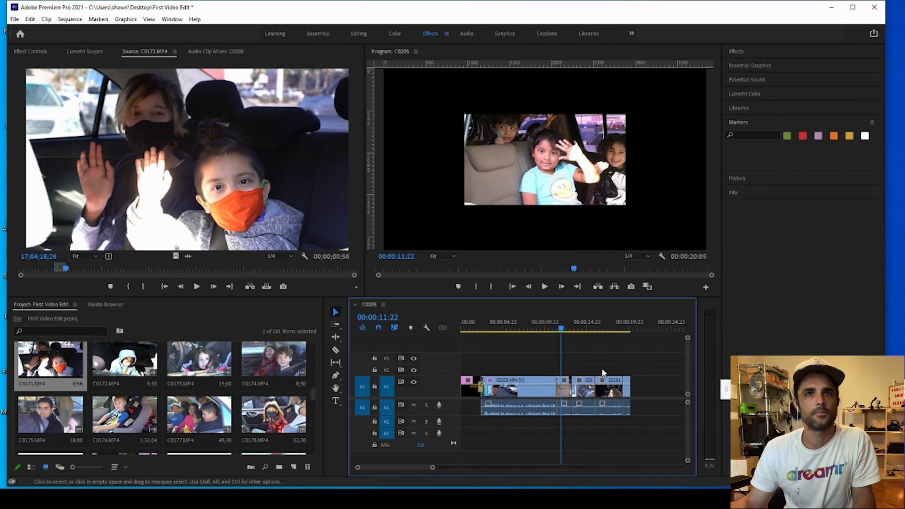
Inspect the motion settings of the C0180.MP4 clip, try Scale to Frame Size on it, and undo that.
left_click(29, 50)
left_click(569, 384)
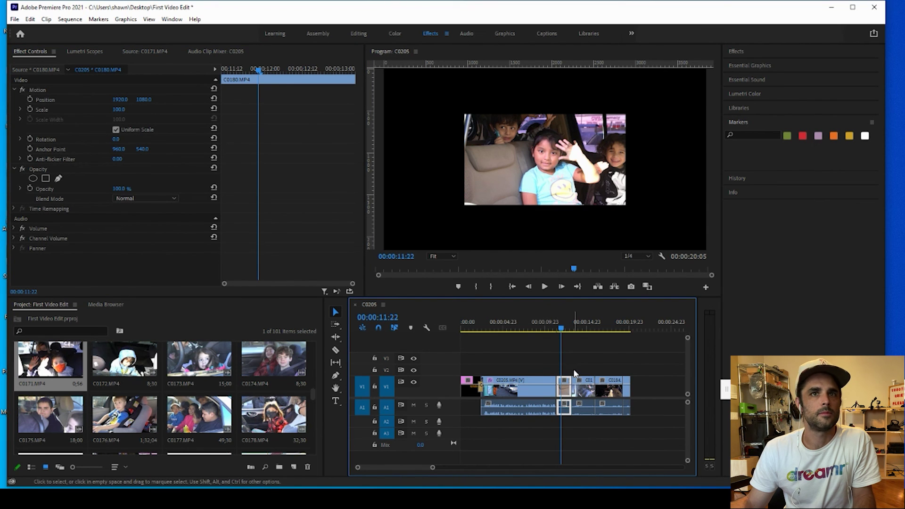
left_click(565, 380)
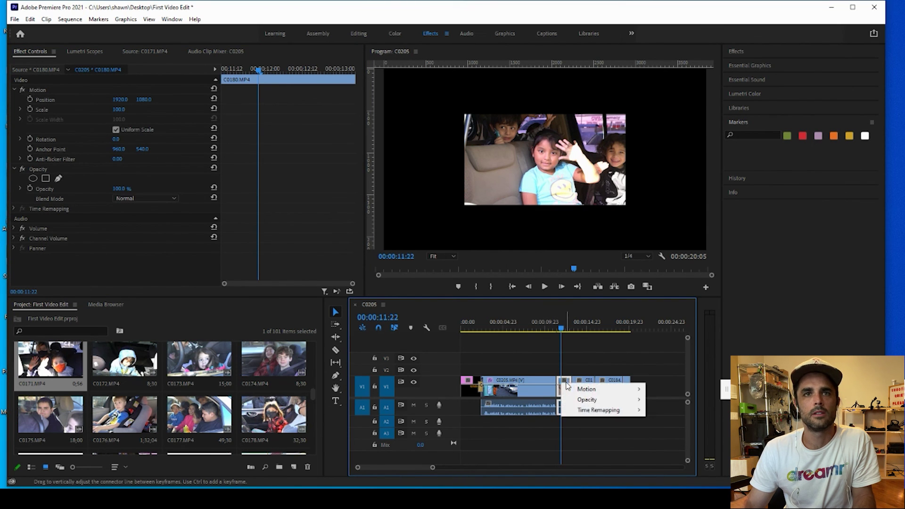
key("Escape")
key("equal")
key("equal")
key("equal")
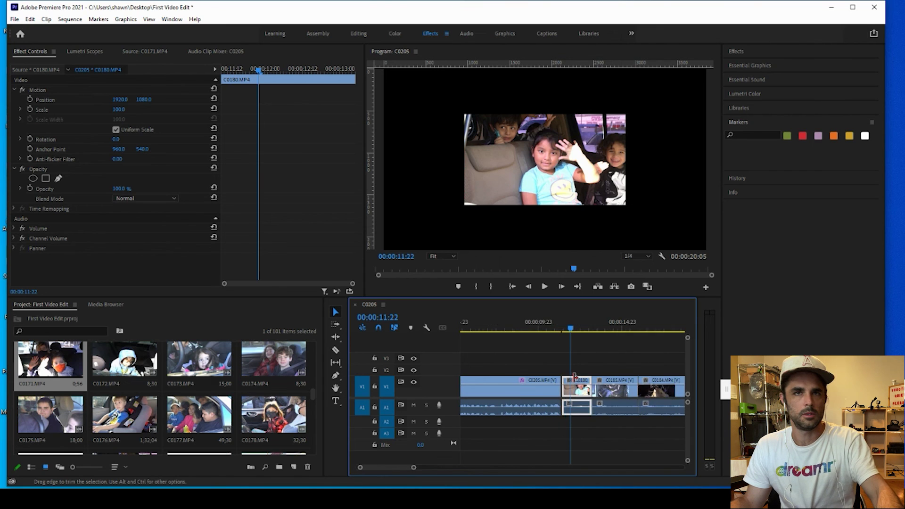
right_click(583, 386)
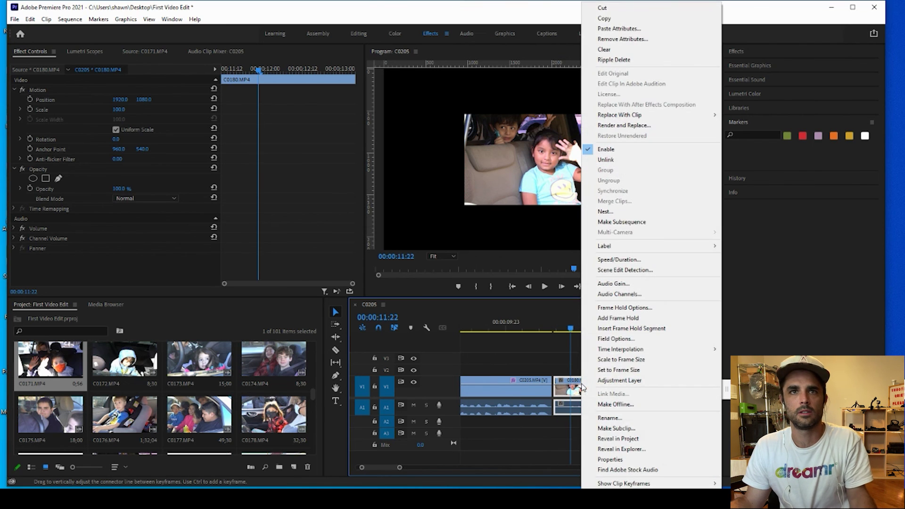
left_click(604, 361)
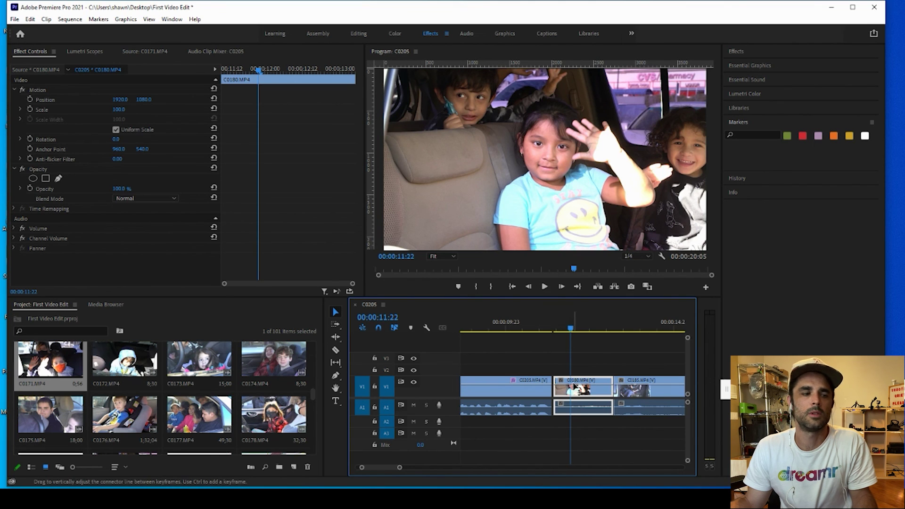
key("ctrl+z")
Try Set to Frame Size on the C0180.MP4 clip, check its Scale value, and restore the clip's original size.
right_click(581, 385)
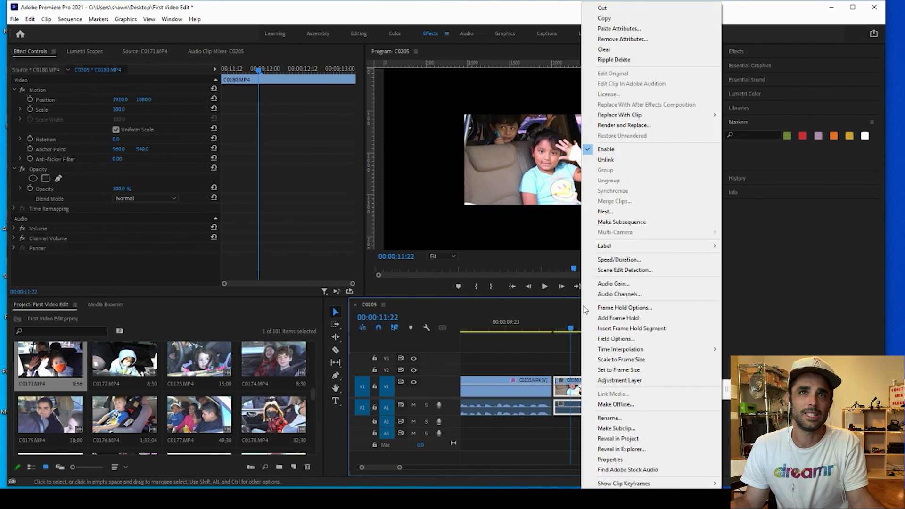
left_click(619, 370)
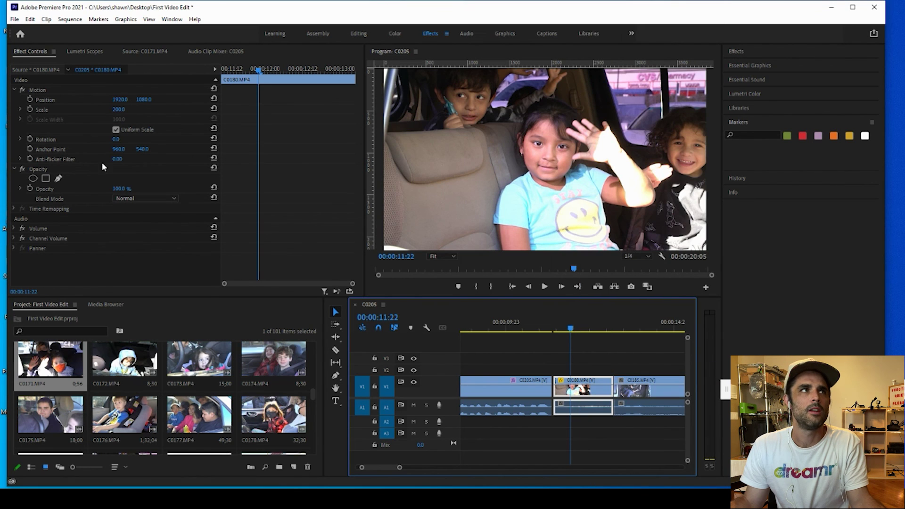
left_click(117, 110)
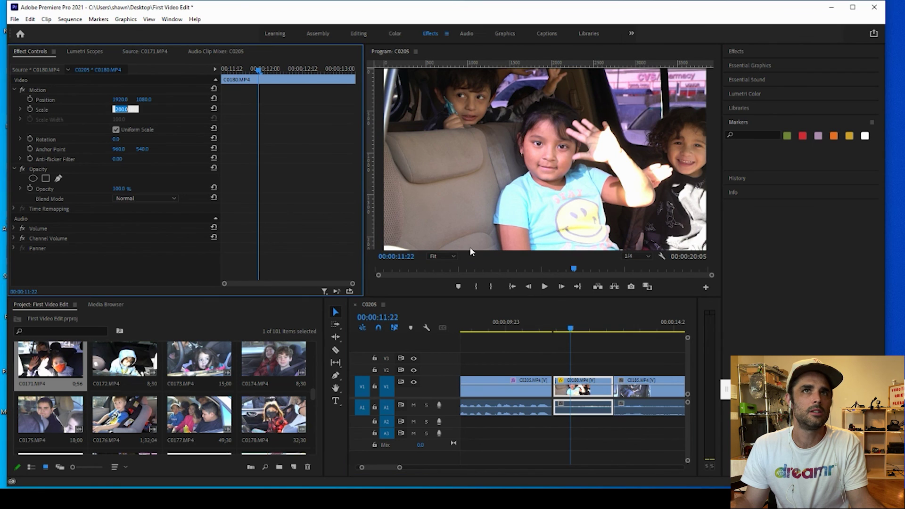
left_click(582, 352)
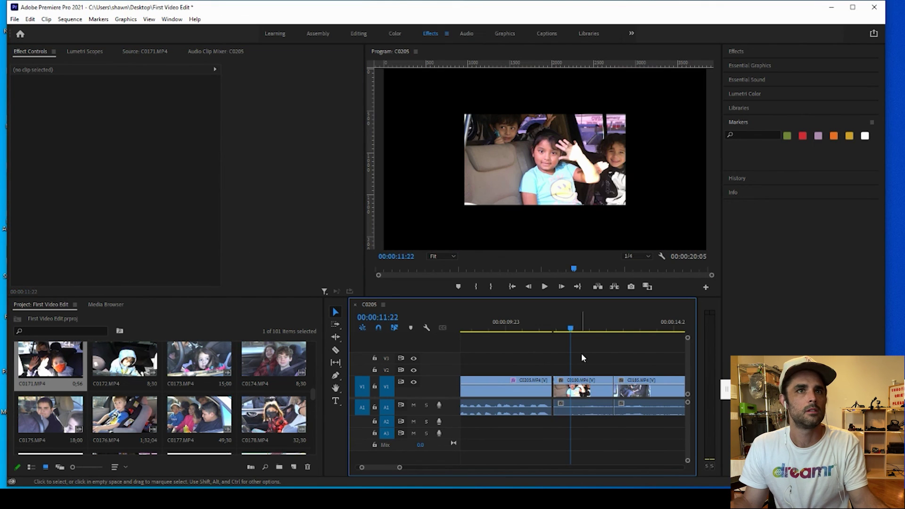
Try Set to Frame Size on all the car clips after C0205.MP4, play them back, and undo the resizing.
key("=")
key("=")
key("=")
key("=")
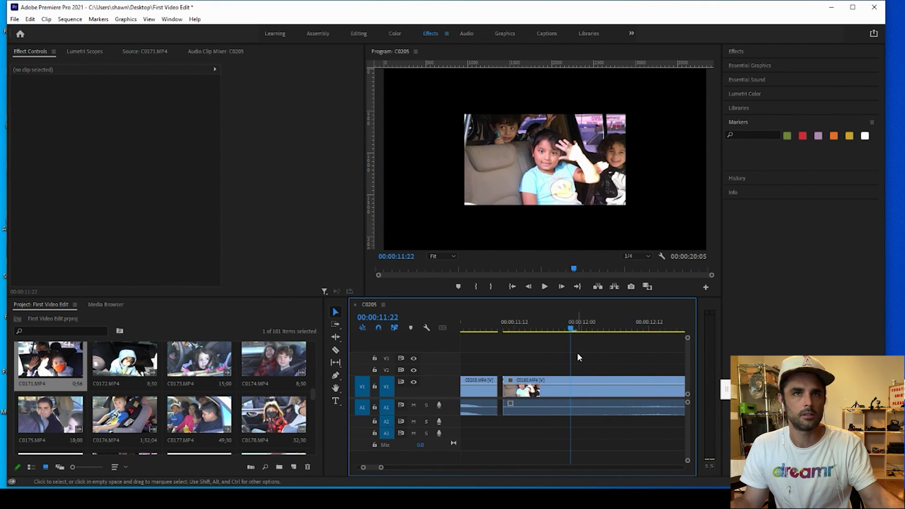
key("-")
key("-")
key("-")
key("-")
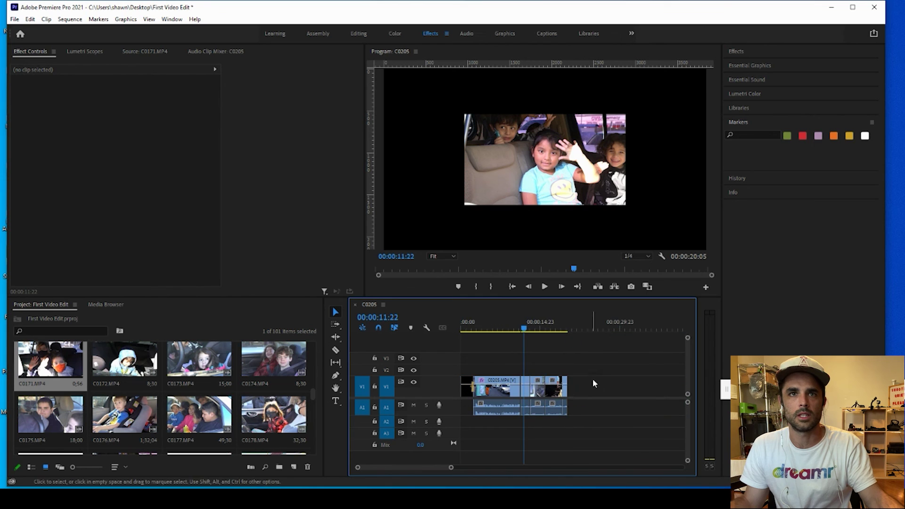
left_click_drag(595, 402, 525, 387)
right_click(525, 387)
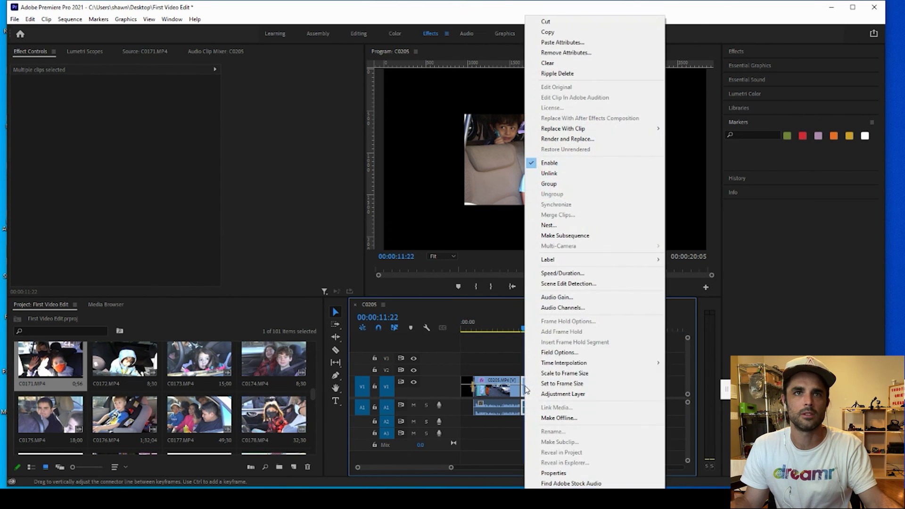
left_click(551, 384)
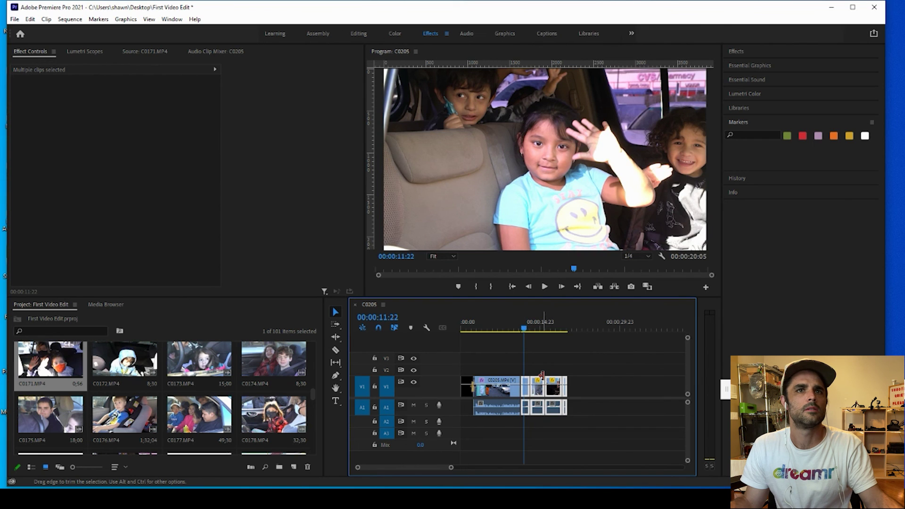
key("space")
left_click(527, 290)
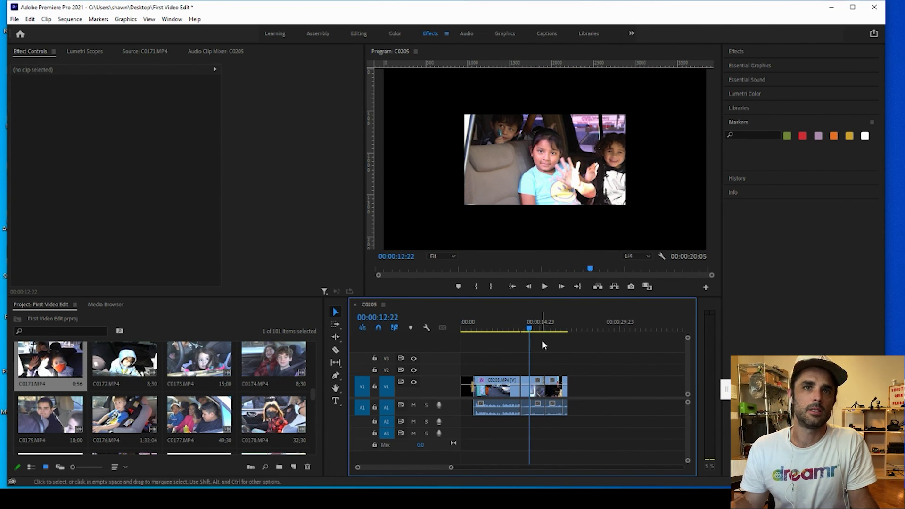
Return the playhead to the C0180.MP4 clip, try Set to Frame Size again on the four car clips, and undo it.
left_click(526, 326)
left_click(526, 383)
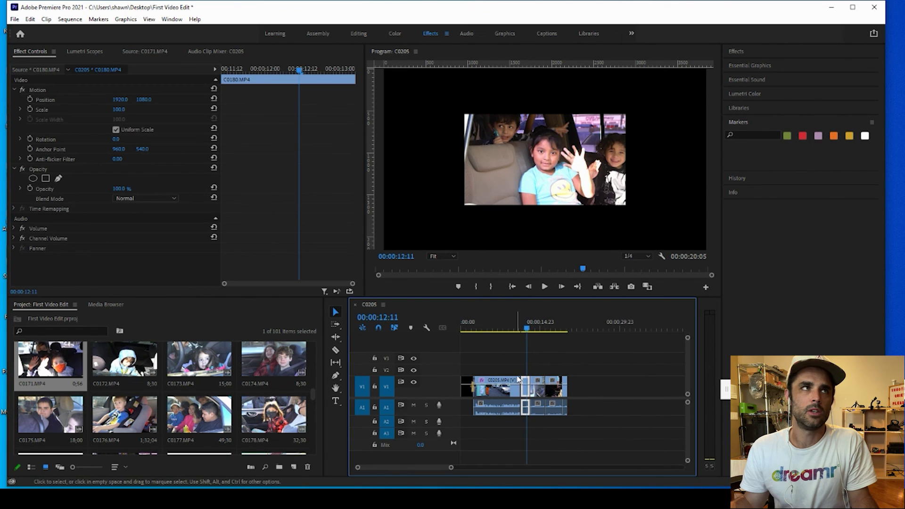
mouse_move(538, 398)
left_mouse_down()
mouse_move(589, 396)
mouse_move(538, 387)
left_mouse_up()
right_click(538, 384)
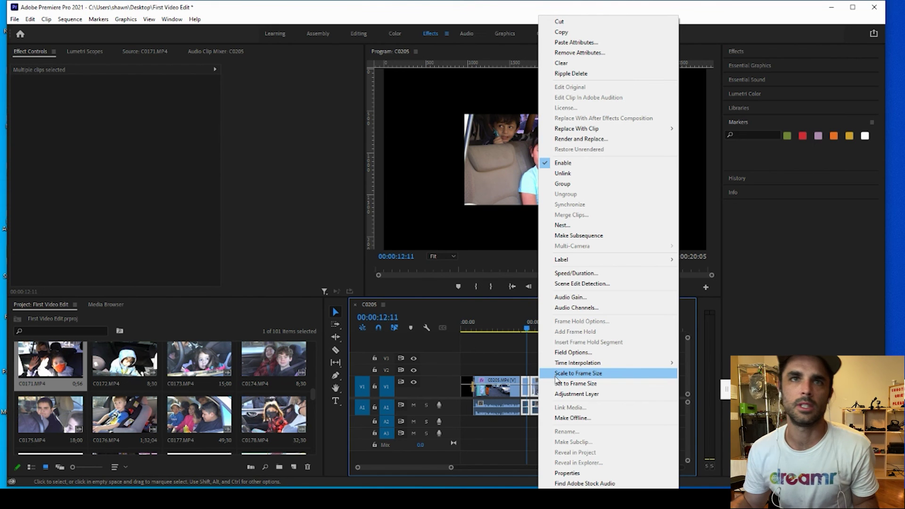
left_click(557, 384)
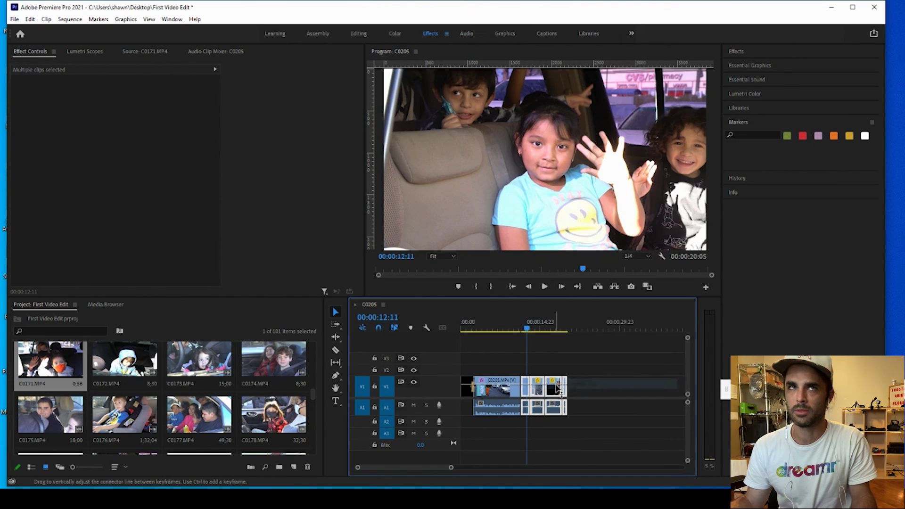
key("ctrl+z")
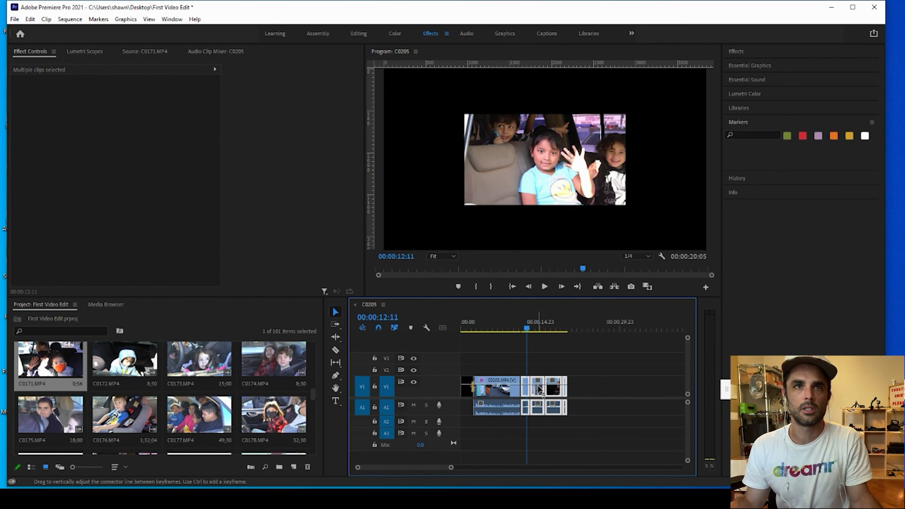
Apply Scale to Frame Size to the four car clips after C0205.MP4 together and play back the result.
right_click(539, 389)
left_click(604, 404)
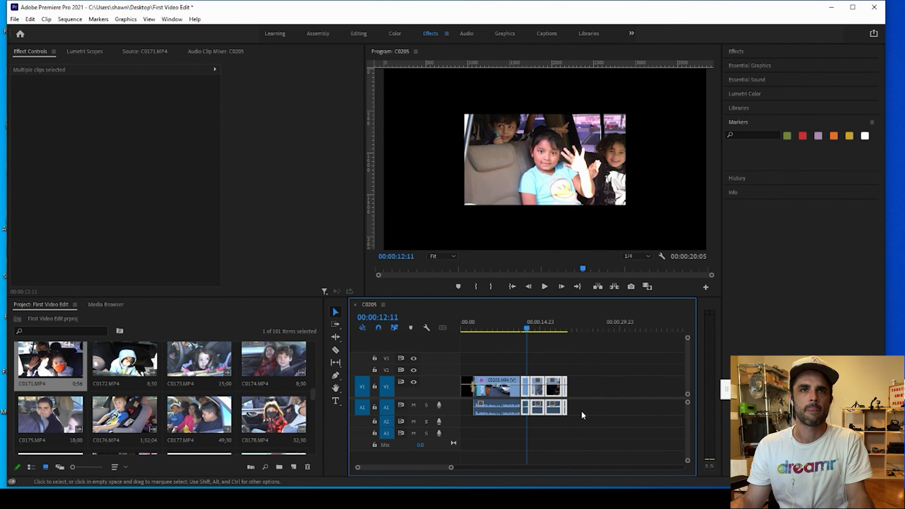
left_click_drag(523, 361, 568, 398)
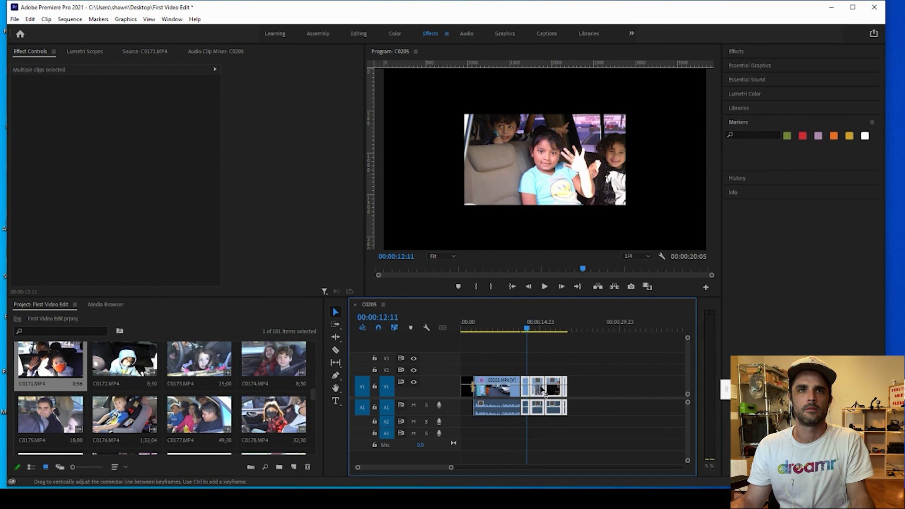
right_click(525, 381)
left_click(533, 373)
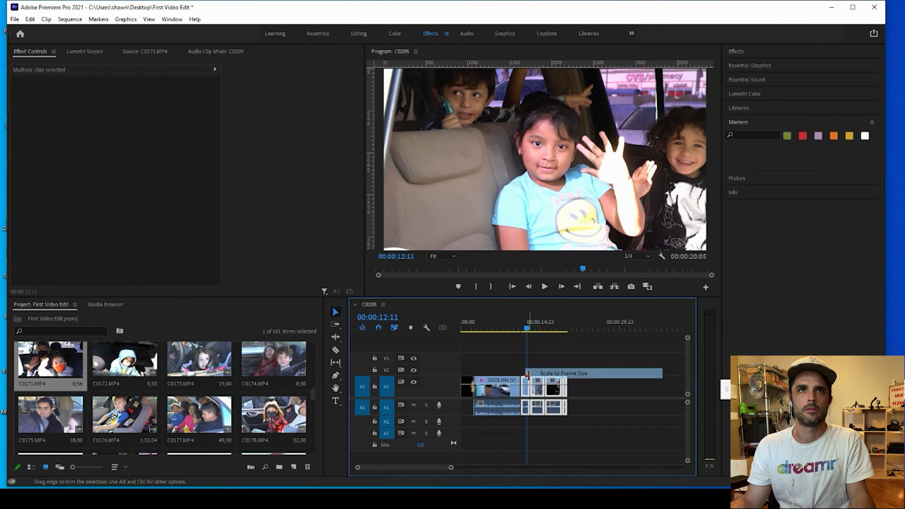
left_click(590, 375)
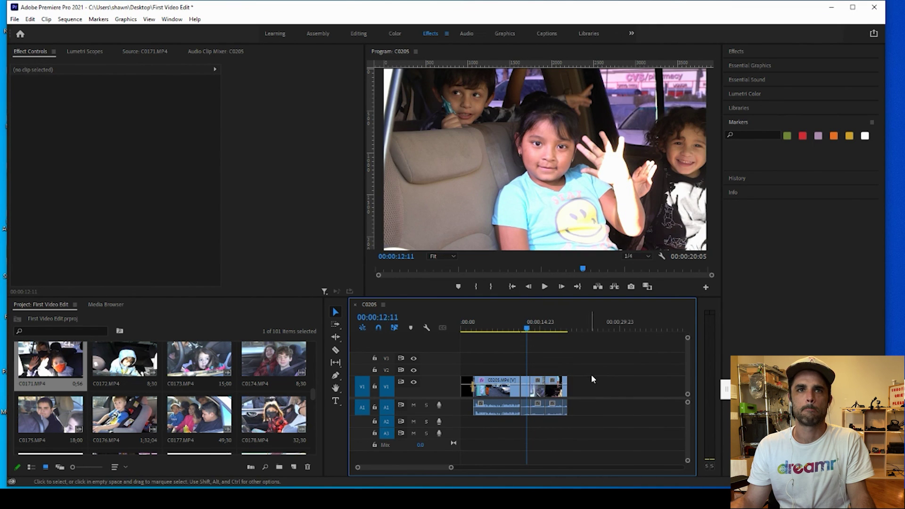
key("space")
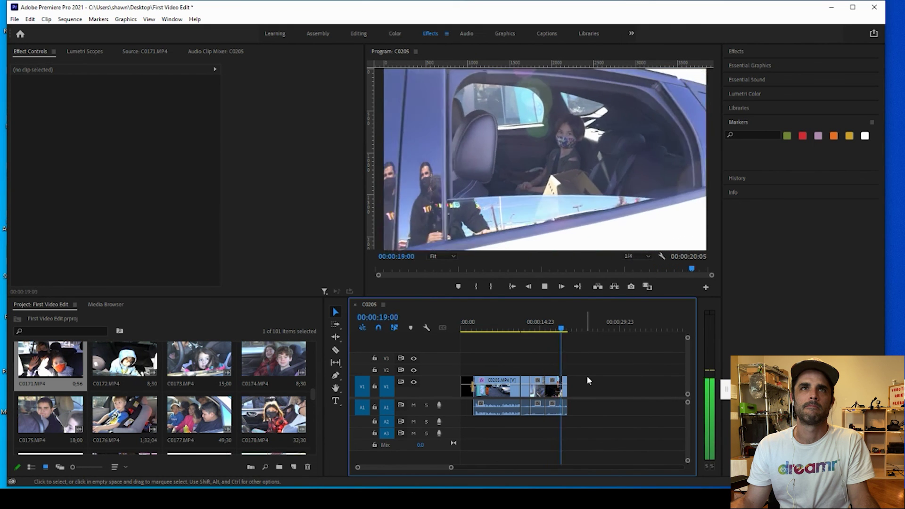
Apply Set to Frame Size to the C0166.MP4 clip at the end of the sequence.
key("space")
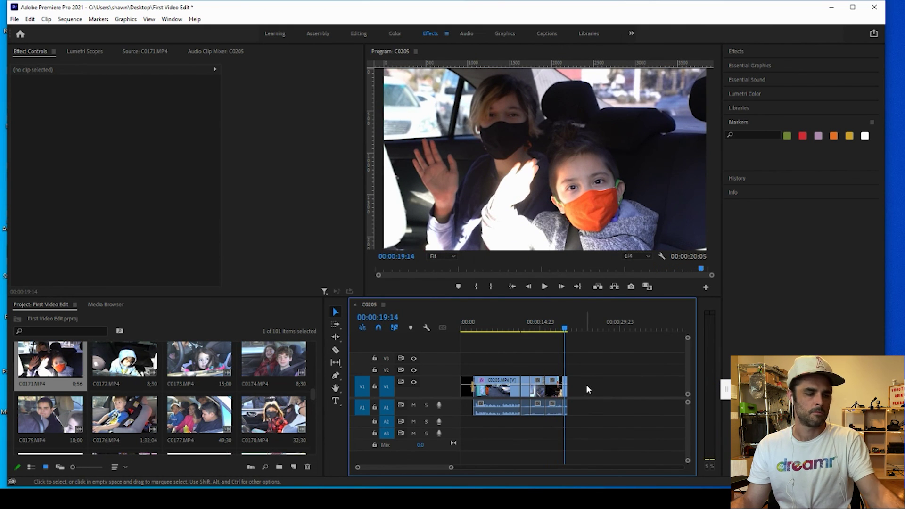
key("minus")
key("minus")
key("minus")
key("equal")
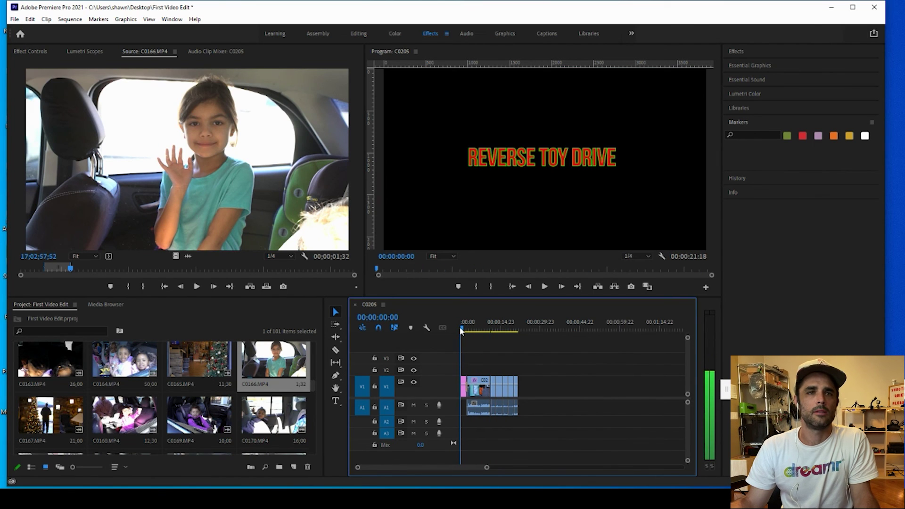
left_click_drag(460, 327, 521, 331)
scroll(518, 351, "down", 3)
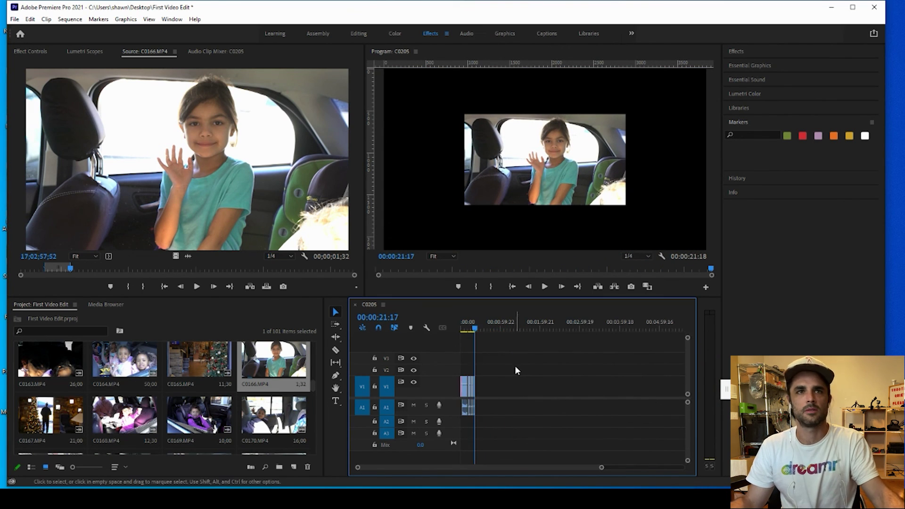
scroll(515, 366, "up", 5)
right_click(563, 385)
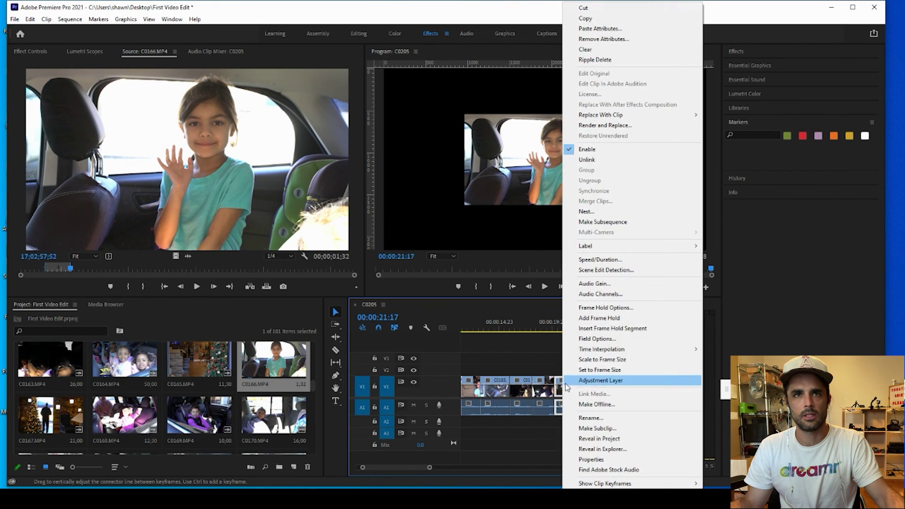
left_click(596, 369)
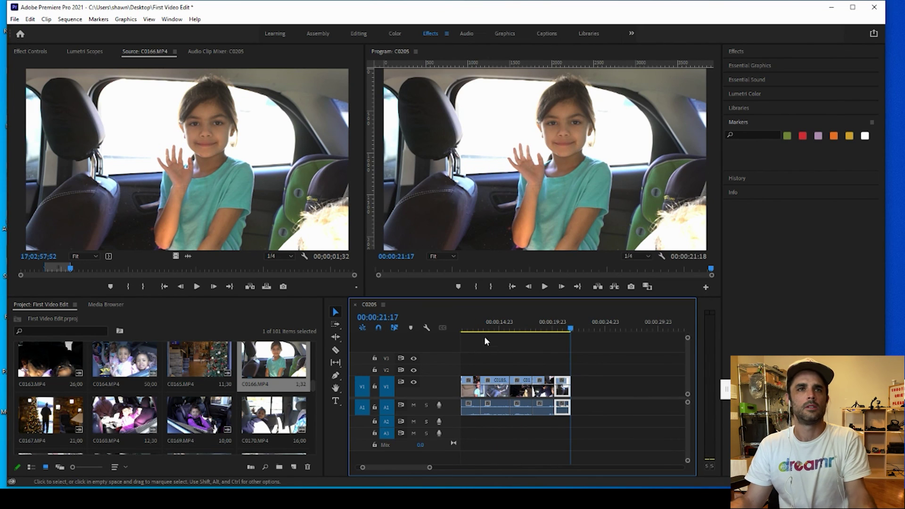
Position the playhead at 00:00:11:15 on the C0180.MP4 clip and show that clip's effect settings.
left_click(471, 326)
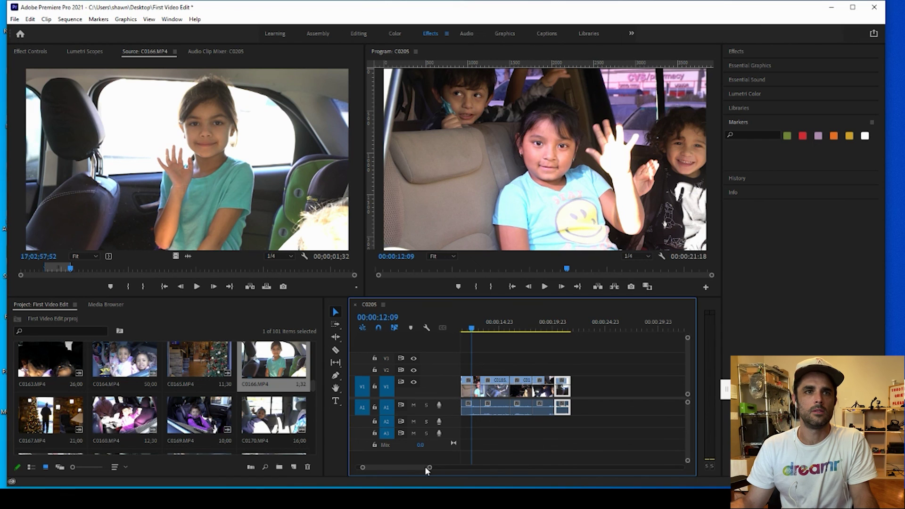
mouse_move(441, 468)
left_mouse_down()
mouse_move(655, 468)
mouse_move(428, 468)
left_mouse_up()
left_click_drag(509, 474, 517, 470)
scroll(518, 471, "down", 2)
scroll(515, 471, "up", 5)
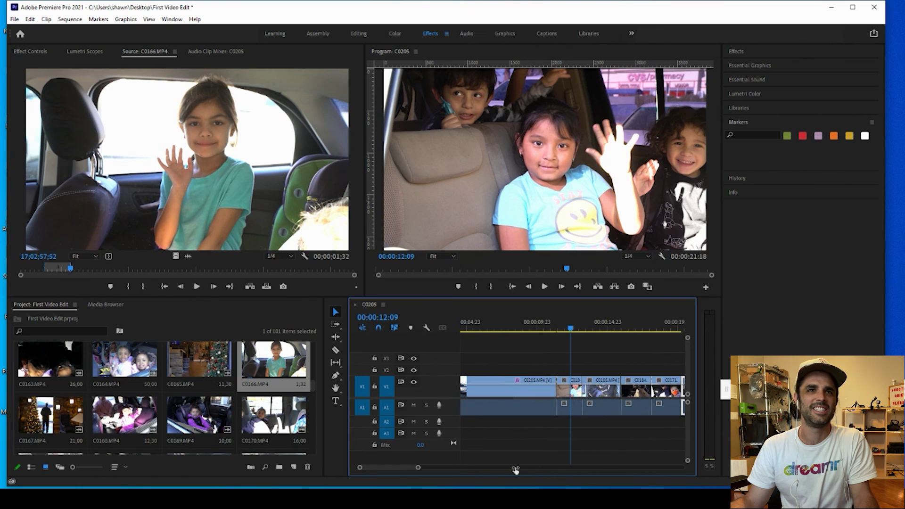
left_click_drag(542, 326, 564, 331)
left_click(570, 389)
left_click(31, 51)
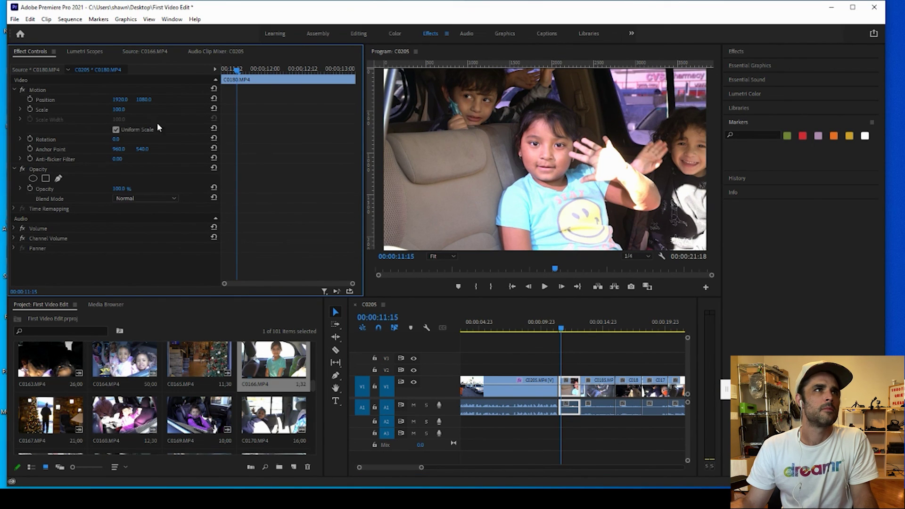
Keyframe the C0180.MP4 clip's Scale from 100 at 00:00:11:15 to 110 at 00:00:12:22.
left_click(30, 109)
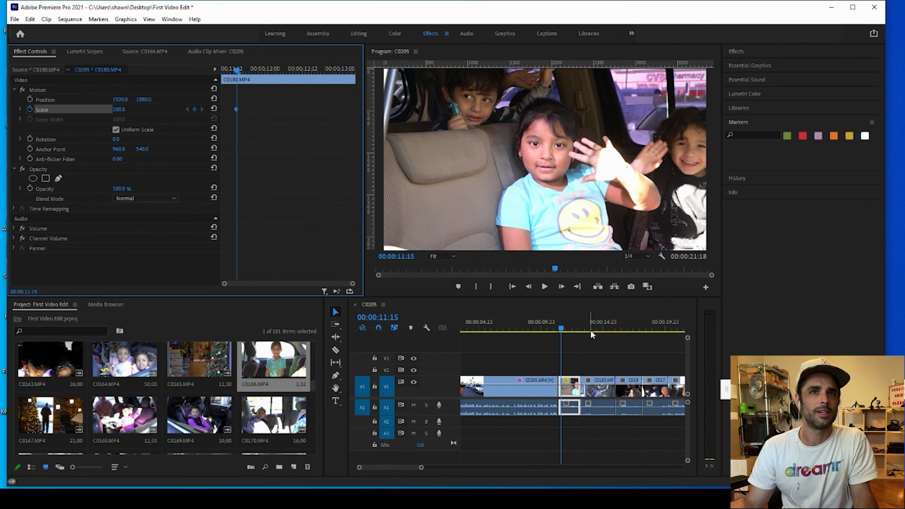
left_click(578, 325)
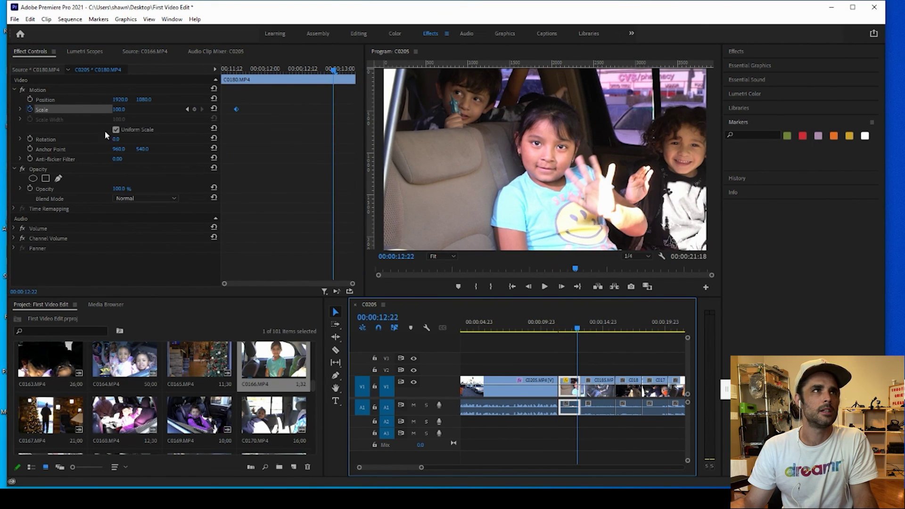
left_click(194, 110)
left_click(194, 110)
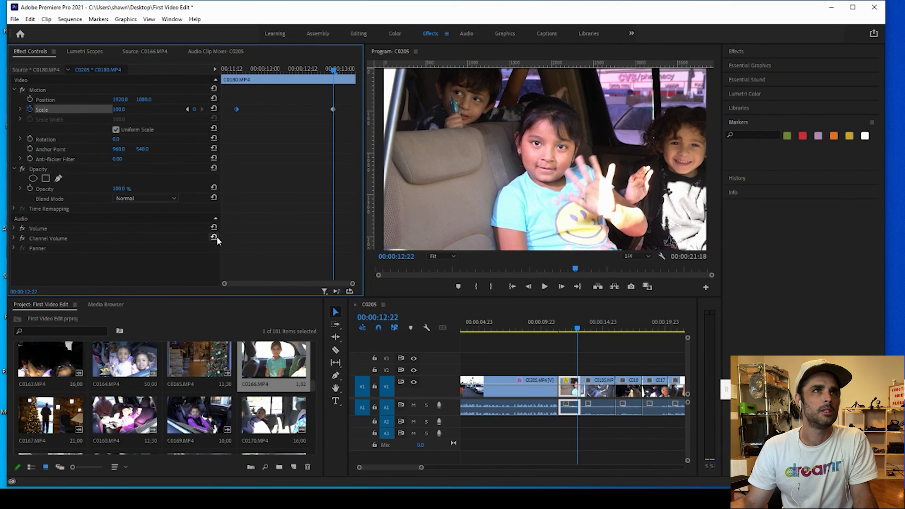
left_click(125, 109)
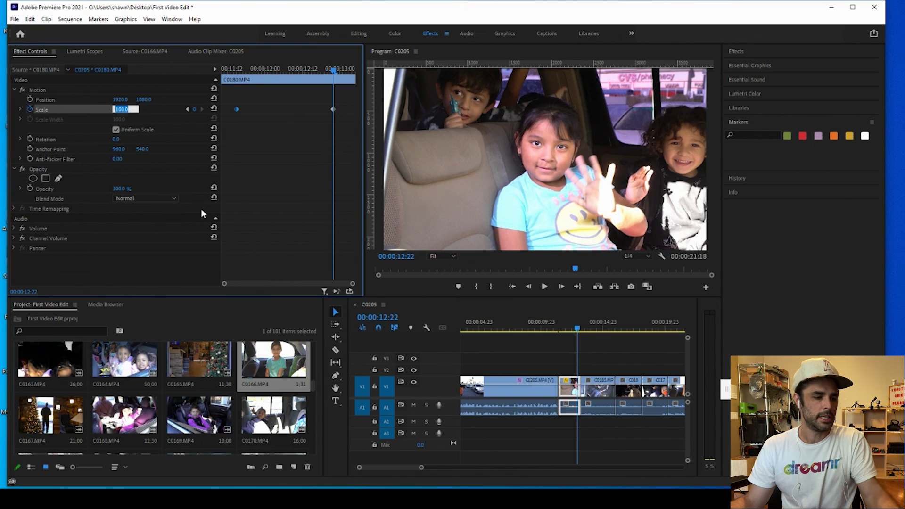
type("110")
key("Return")
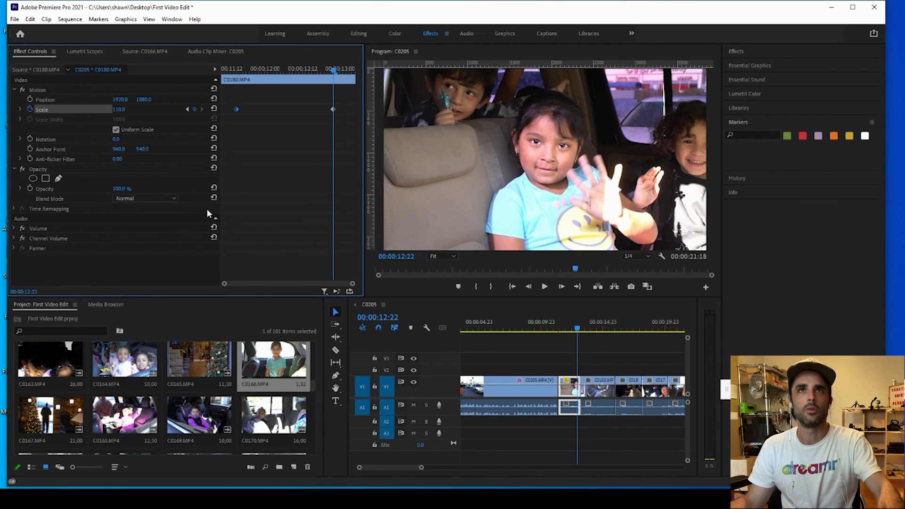
Play back the C0180.MP4 clip from its start to review the Scale zoom.
left_click(560, 329)
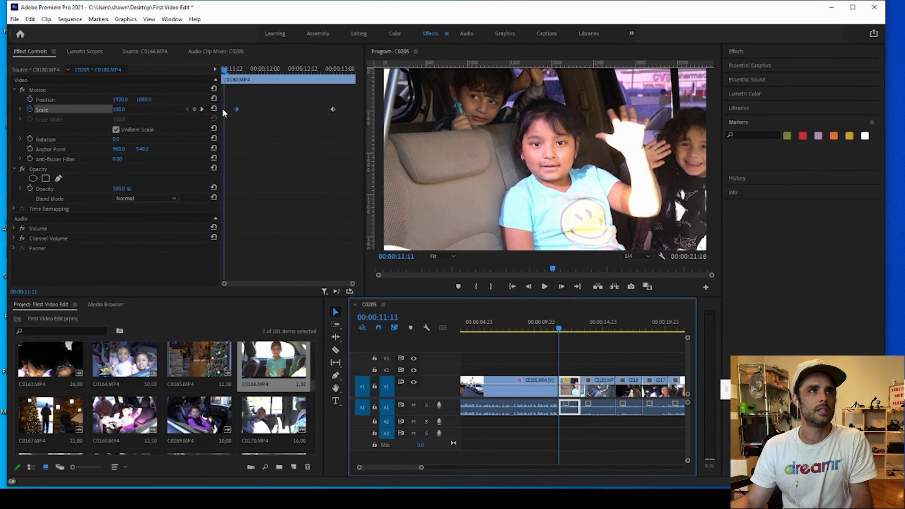
left_click(237, 109)
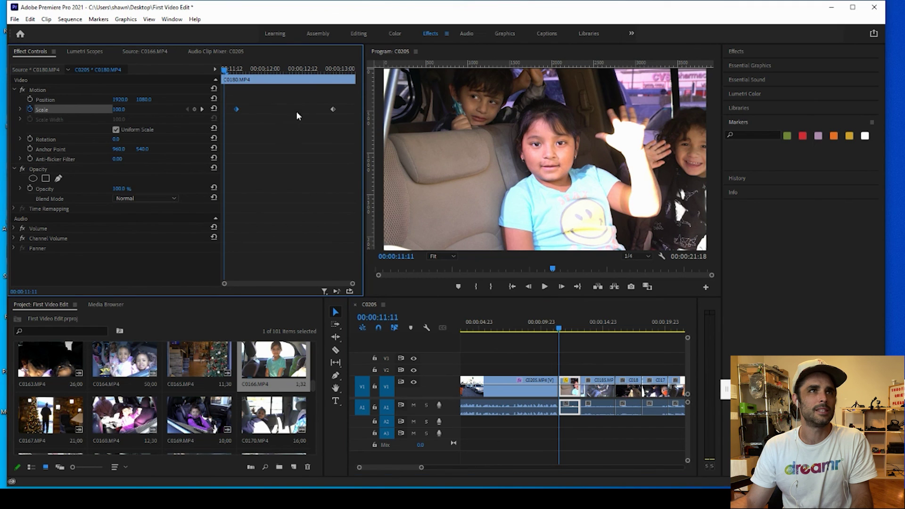
key("space")
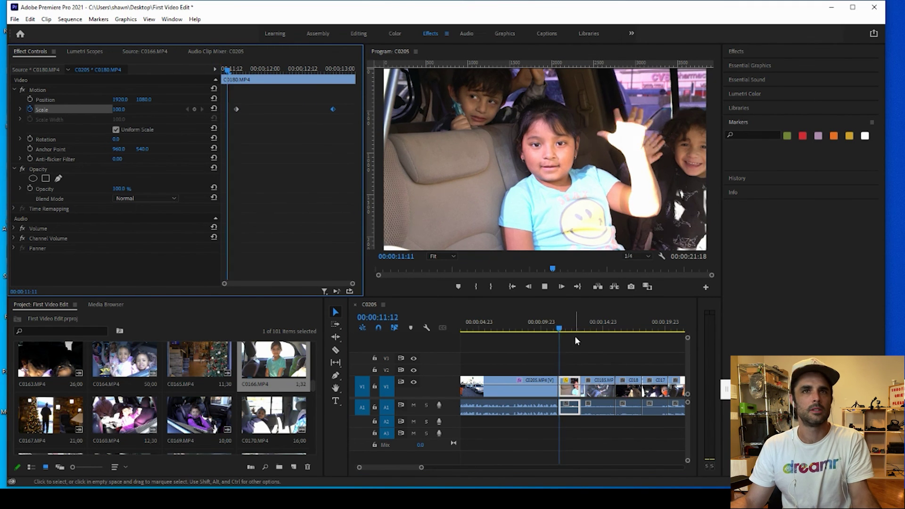
key("space")
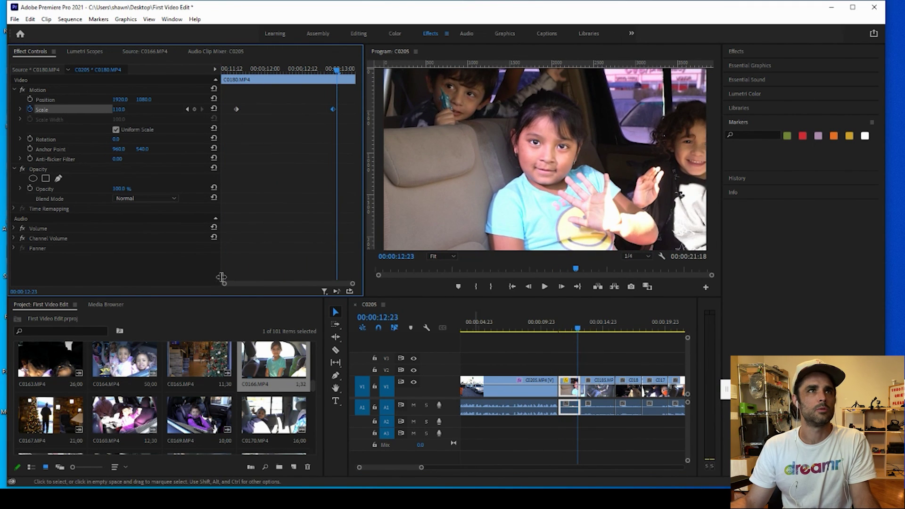
key("space")
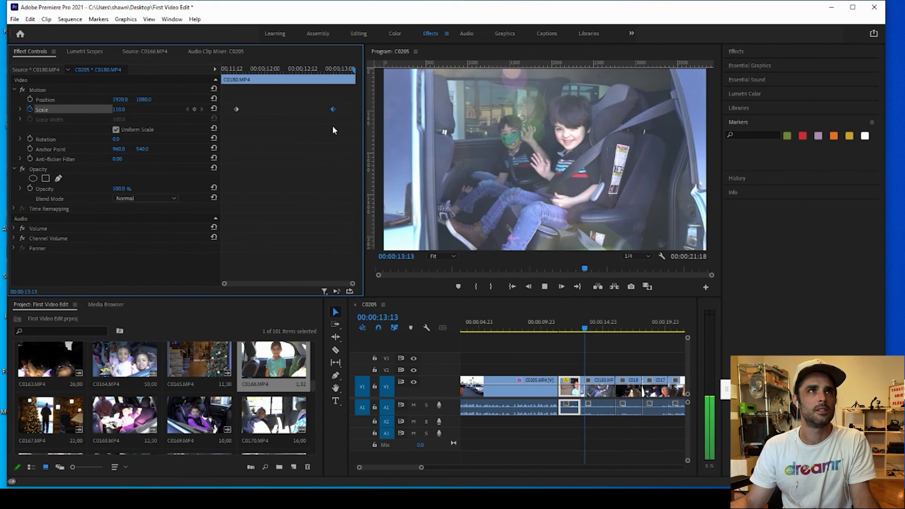
Expand the Scale value and velocity graphs and play the zoom again from inside the C0180.MP4 clip.
left_click(558, 328)
left_click(562, 328)
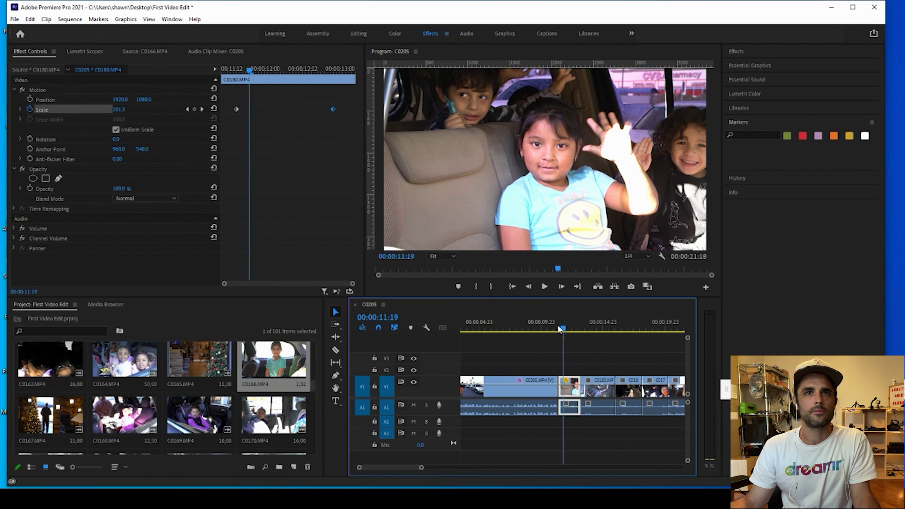
key("Left")
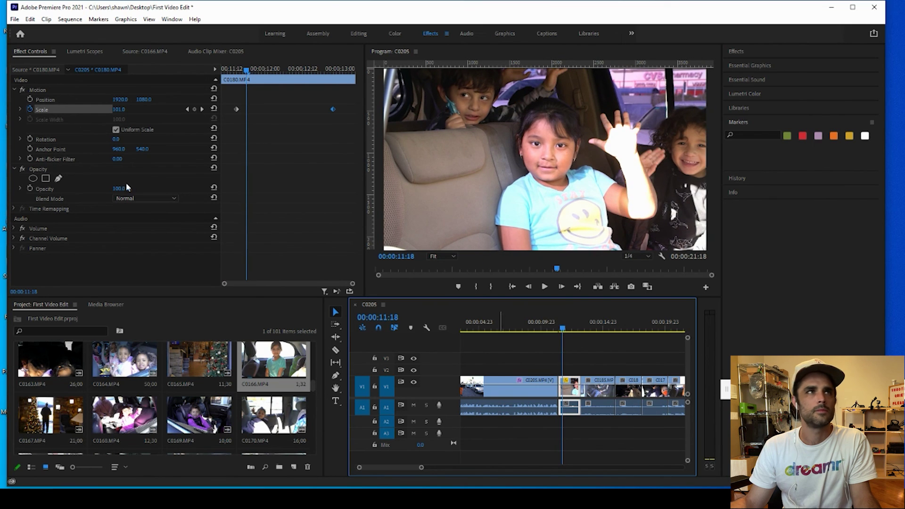
left_click(20, 109)
key("space")
key("space")
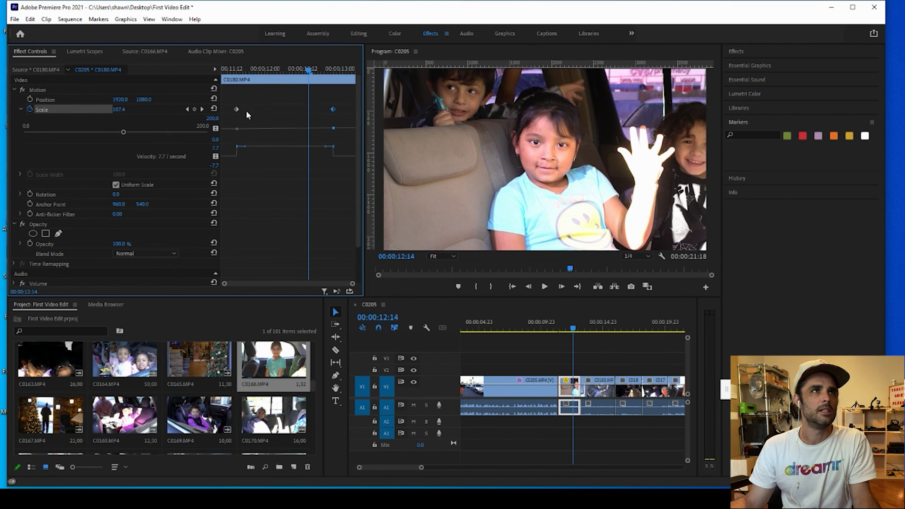
Apply Ease In to the first Scale keyframe and Ease Out to the second, and play back the zoom.
left_click_drag(576, 329, 560, 328)
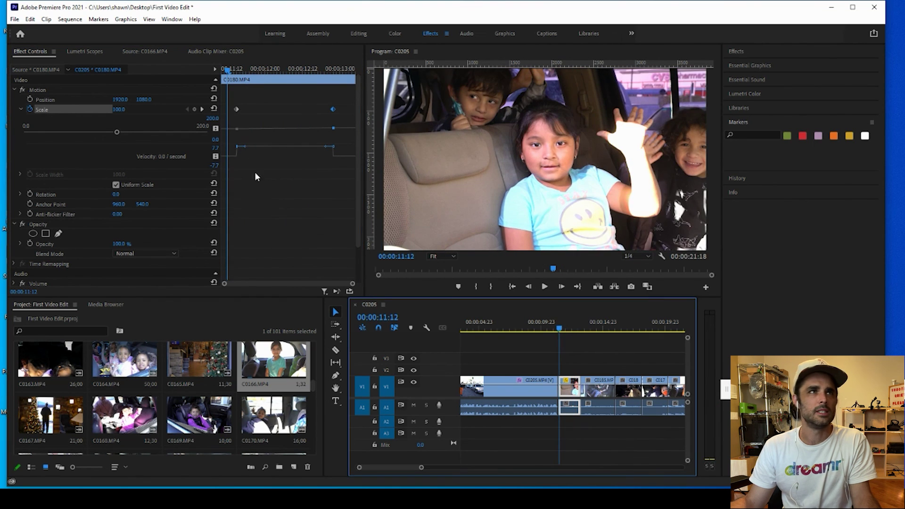
right_click(237, 110)
left_click(261, 241)
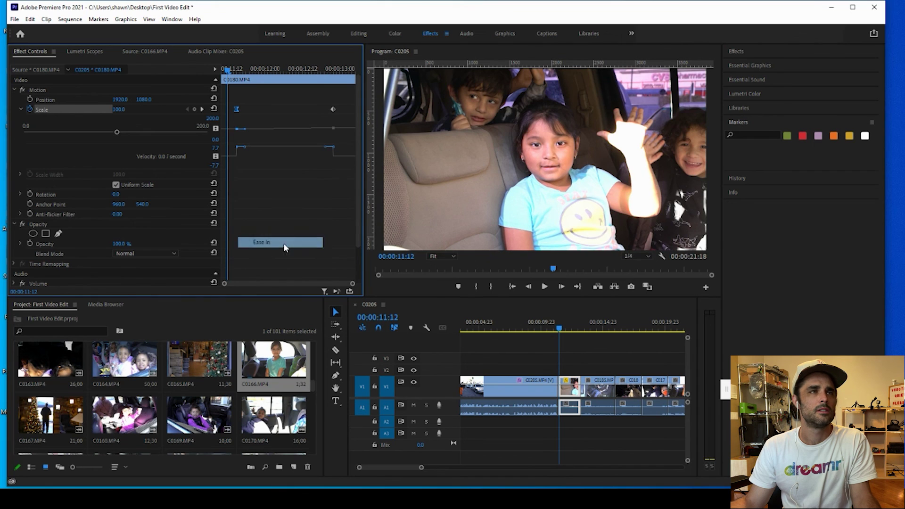
right_click(333, 109)
left_click(358, 252)
left_click(551, 337)
key("space")
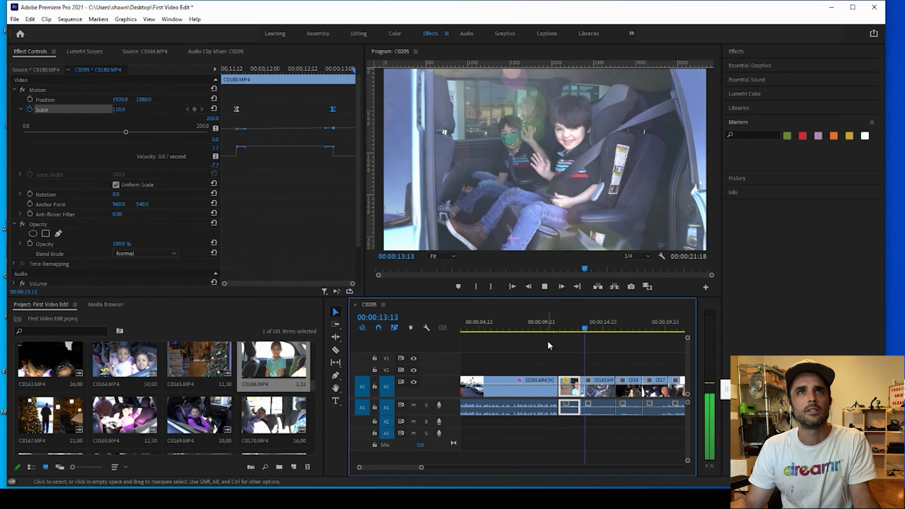
key("space")
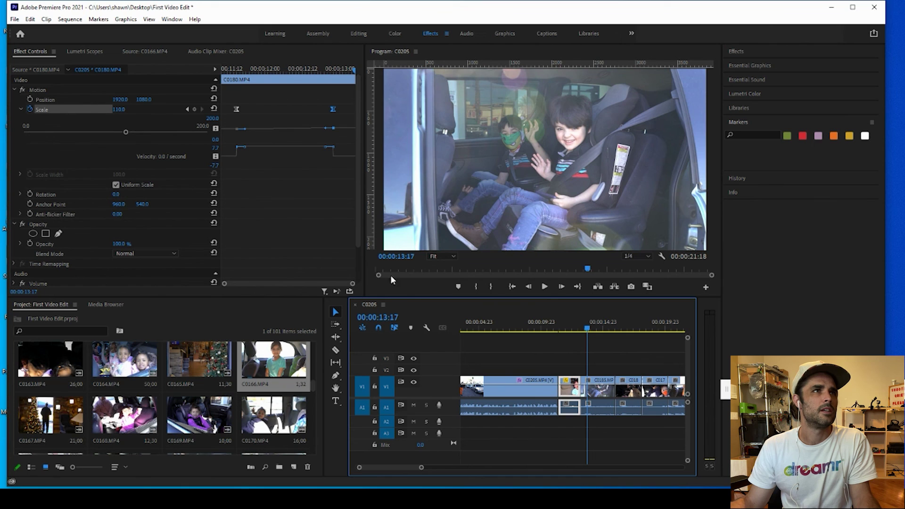
At 00:00:12:00, try shifting the C0180.MP4 clip's horizontal Position to 1931 and setting its Scale to 110.
left_click(561, 329)
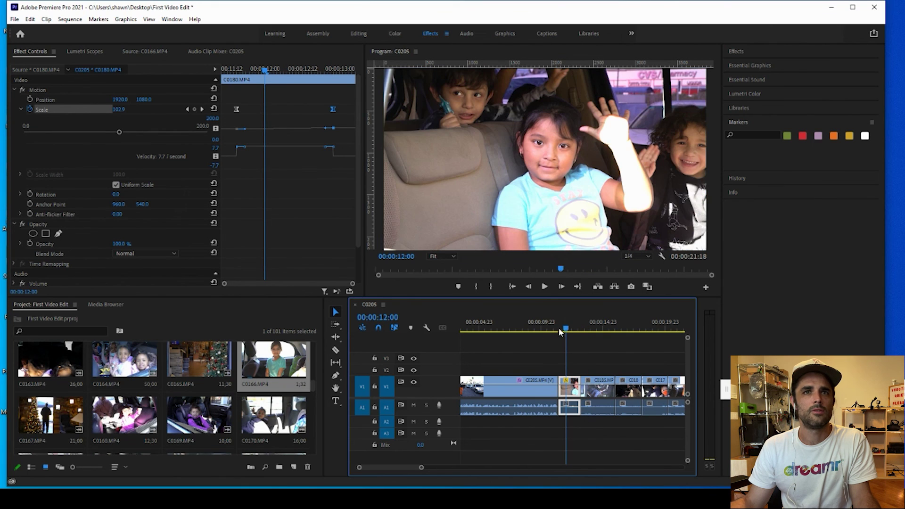
left_click(55, 99)
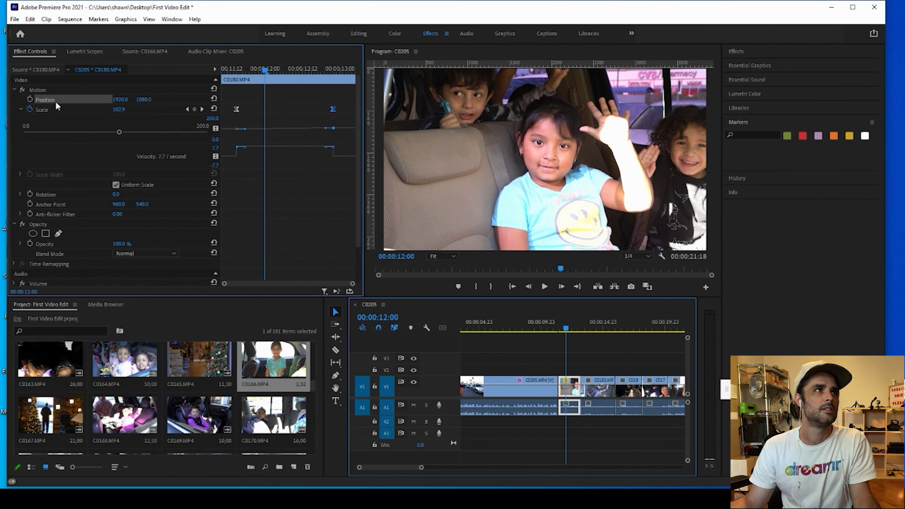
left_click(21, 111)
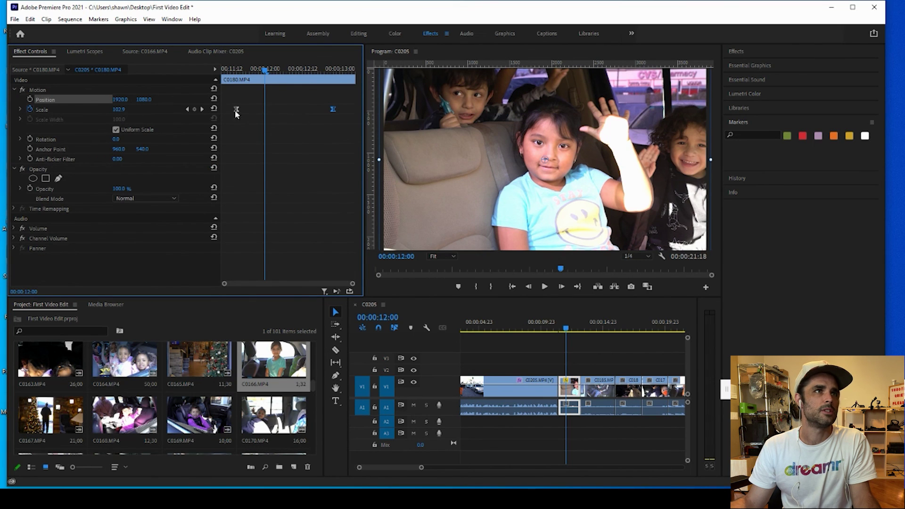
left_click_drag(120, 101, 131, 98)
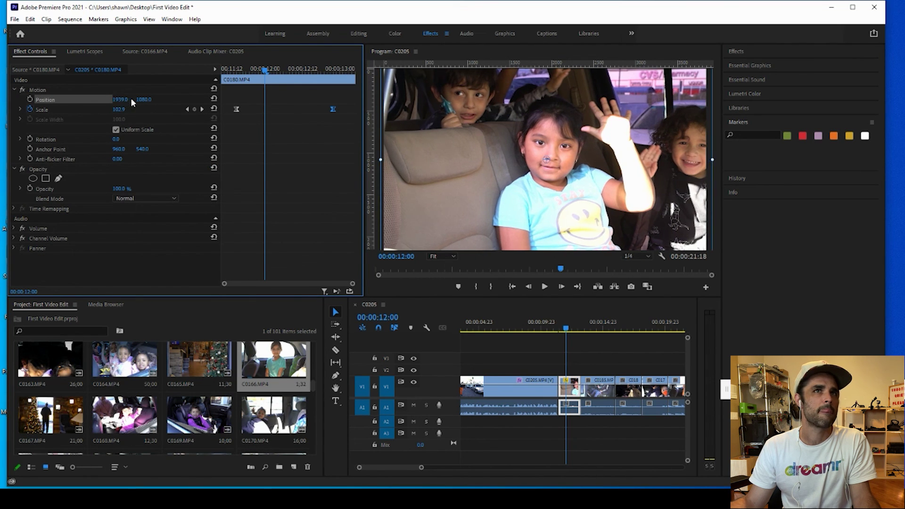
left_click(118, 110)
type("110")
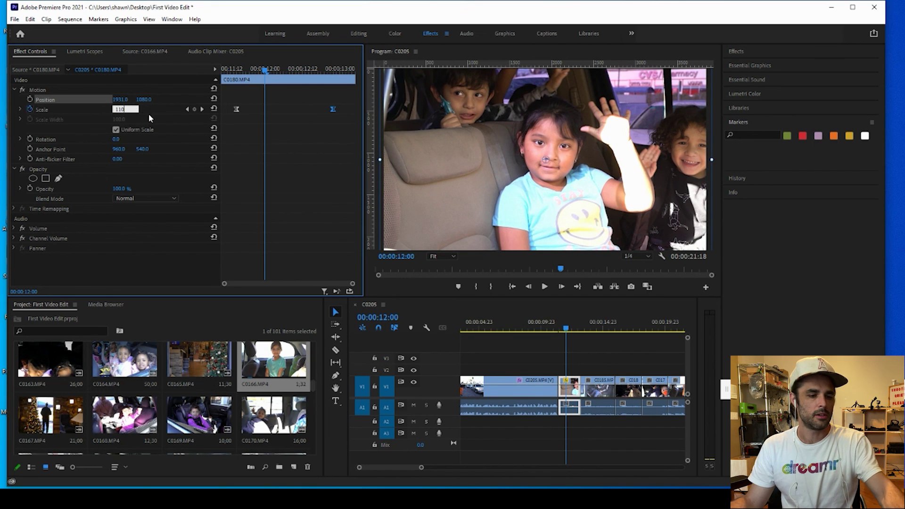
key("Return")
Remove all Scale keyframes from the C0180.MP4 clip, turn off Scale keyframing, and reset its Position.
left_click(236, 109)
key("Delete")
left_click_drag(248, 116, 333, 111)
key("Delete")
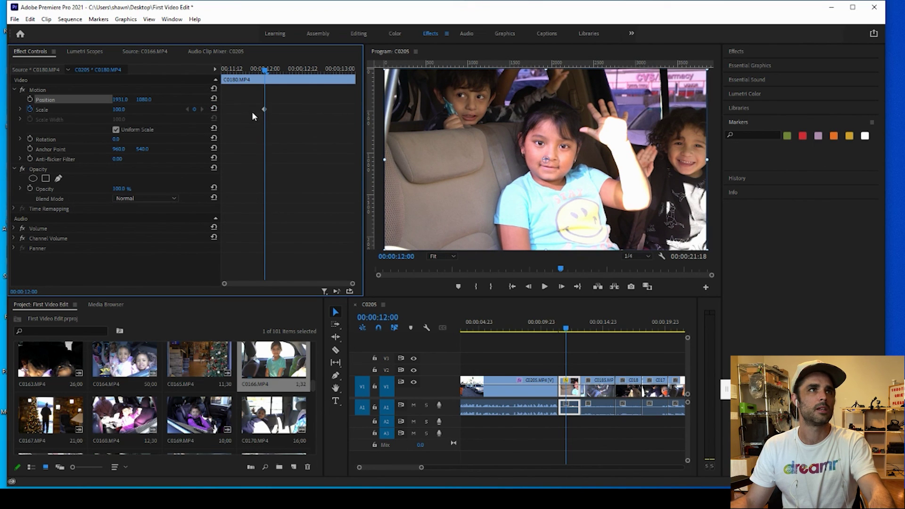
left_click(214, 98)
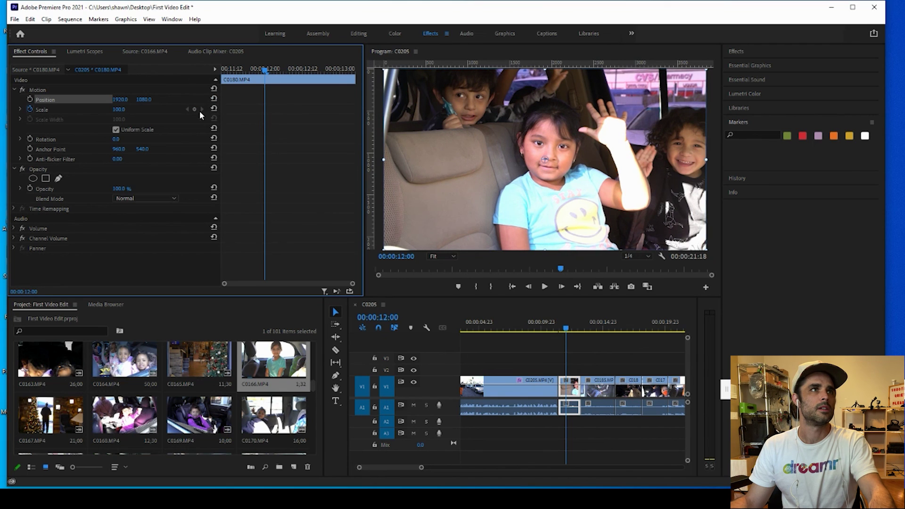
left_click(47, 111)
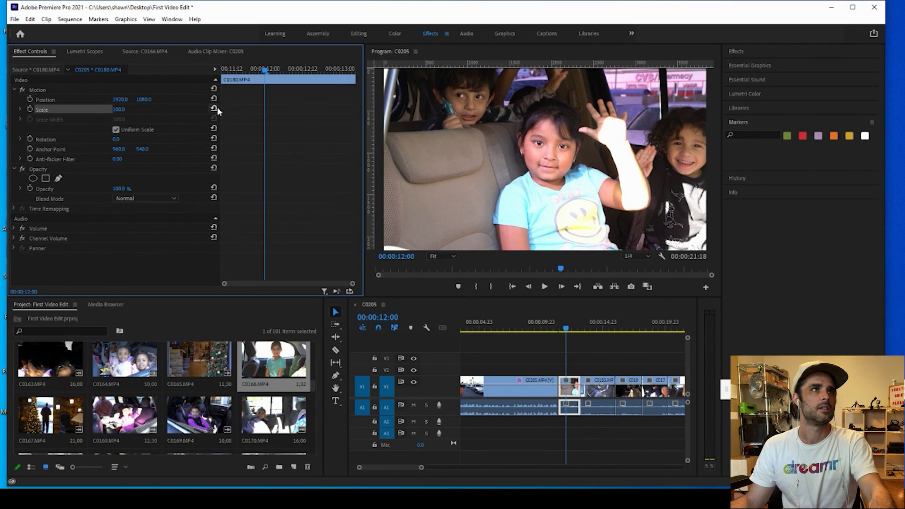
Try setting the C0180.MP4 clip's Scale to 110, its Position to 1844, 857 and its Rotation to 104°.
left_click(122, 110)
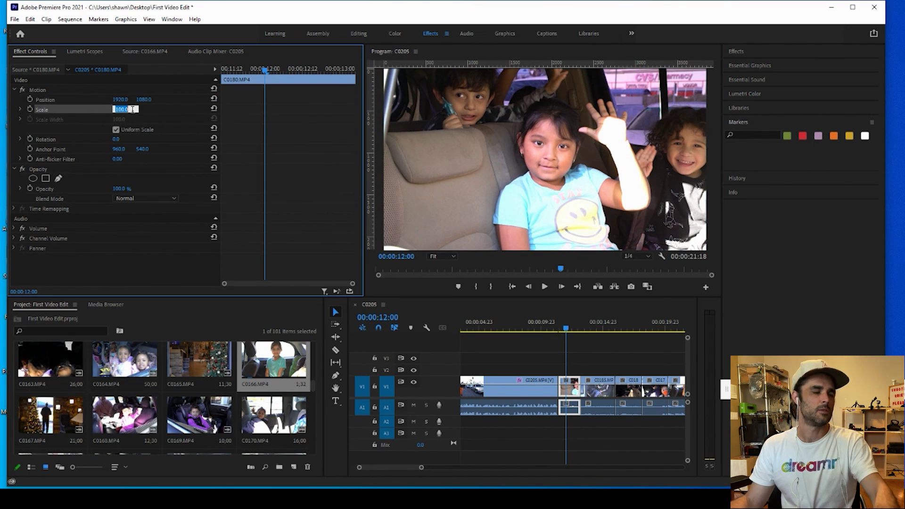
type("110")
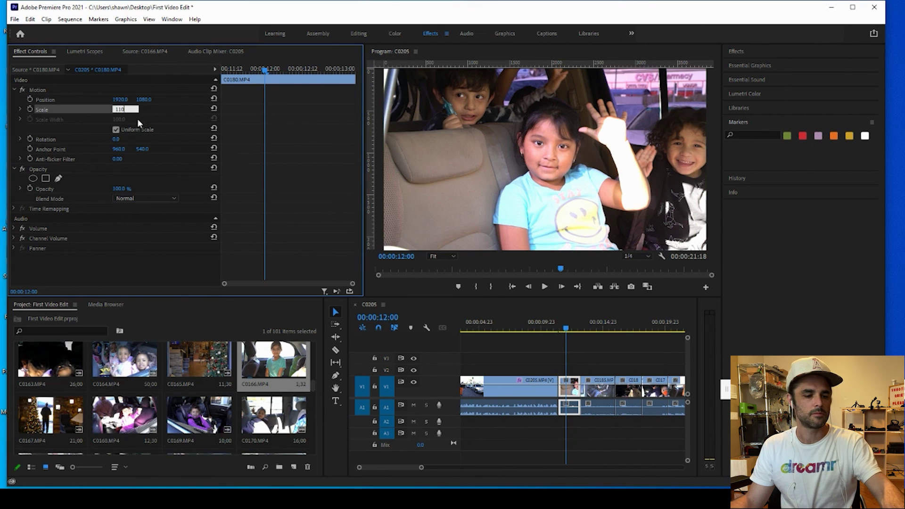
key("Return")
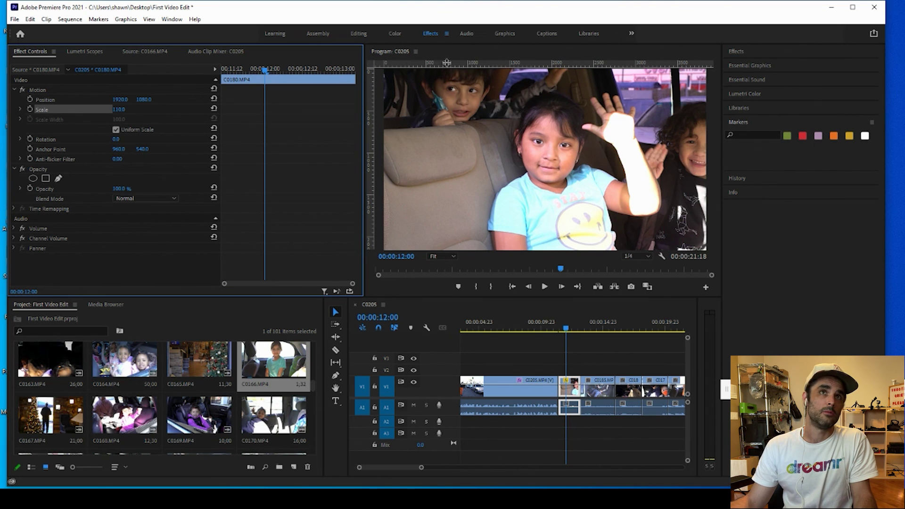
left_click_drag(147, 100, 43, 101)
left_click_drag(123, 99, 283, 176)
left_click_drag(118, 139, 169, 139)
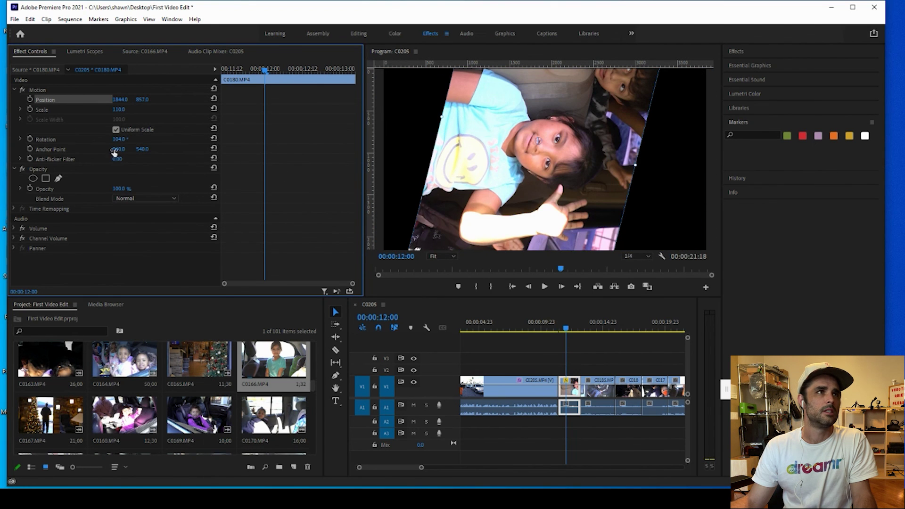
Reset the C0180.MP4 clip's Rotation, Scale and Position.
left_click(215, 139)
left_click(215, 109)
left_click(215, 99)
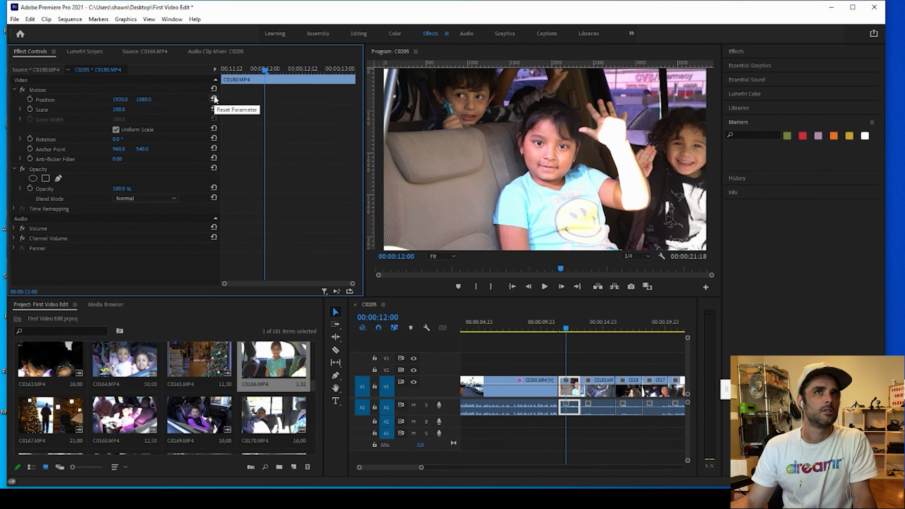
Step back to 00:00:11:13 near the start of the C0180.MP4 clip and turn on Scale keyframing there.
left_click(626, 313)
key("Left")
key("Left")
key("Left")
key("Left")
key("Left")
key("Left")
key("Left")
key("Left")
key("Left")
key("Left")
key("Left")
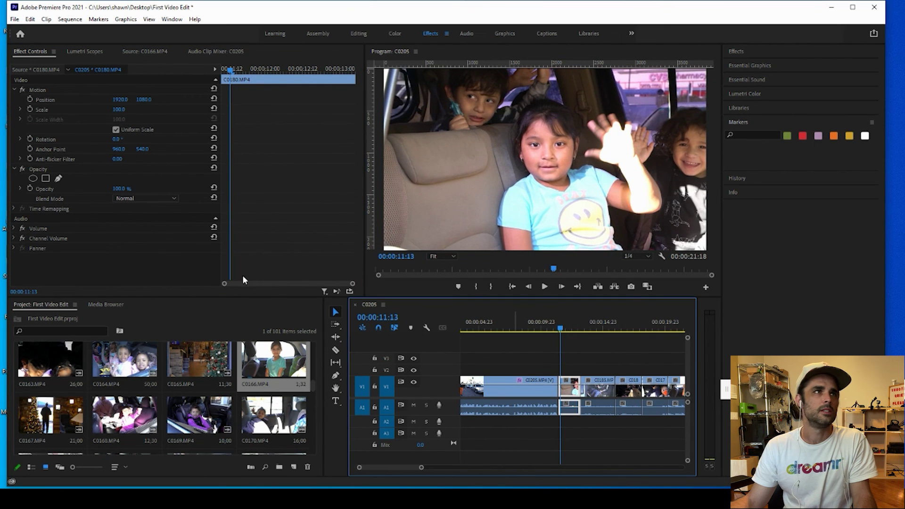
left_click(30, 109)
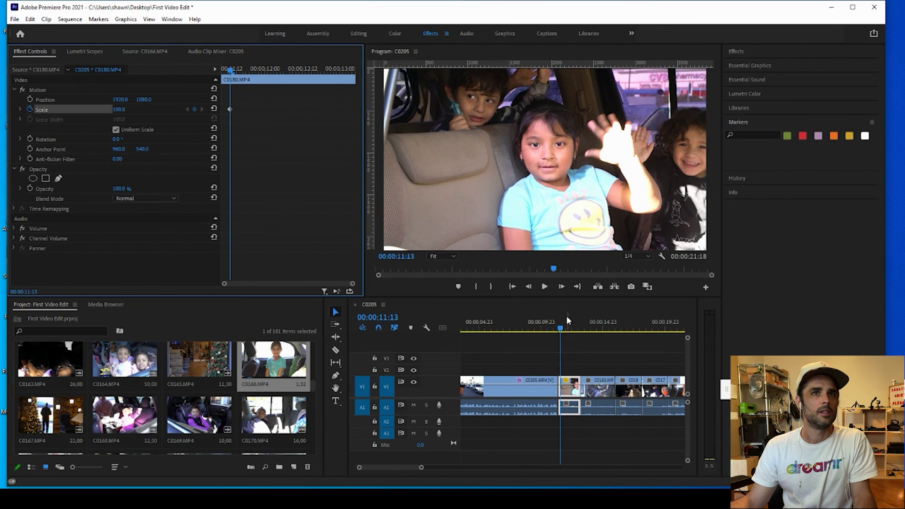
At 00:00:13:00, set the C0180.MP4 clip's Scale to 131 to create the zoom's ending keyframe.
left_click(574, 330)
left_click_drag(575, 332, 578, 330)
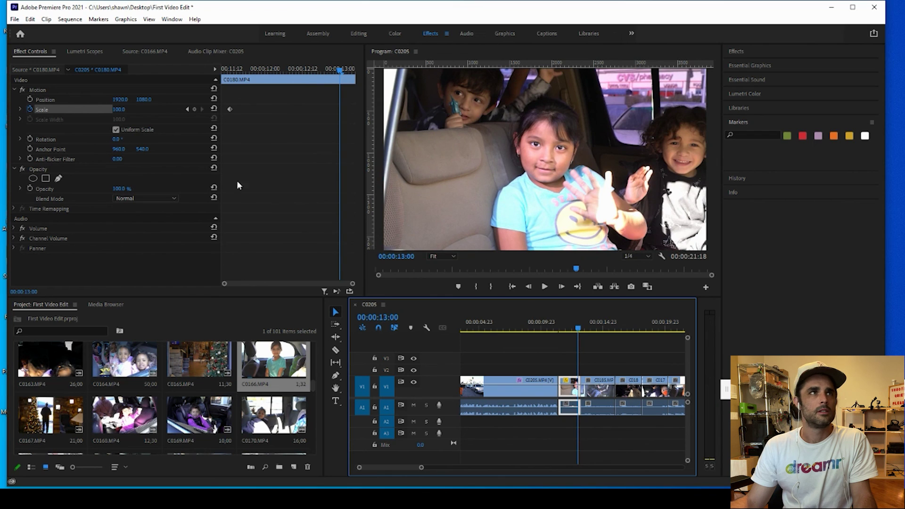
left_click_drag(121, 111, 136, 109)
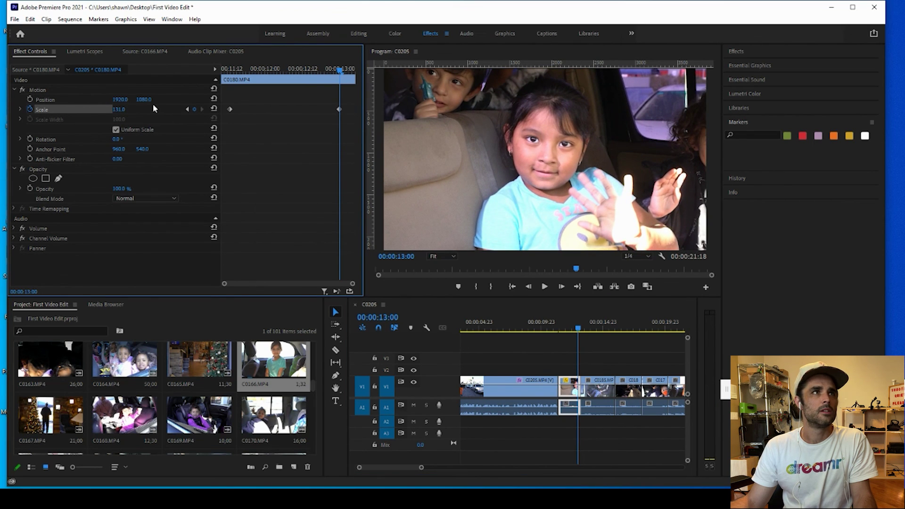
At 00:00:13:00, shift the C0180.MP4 clip's Position to 1945, 1205 and turn on Position keyframing.
left_click_drag(146, 100, 213, 101)
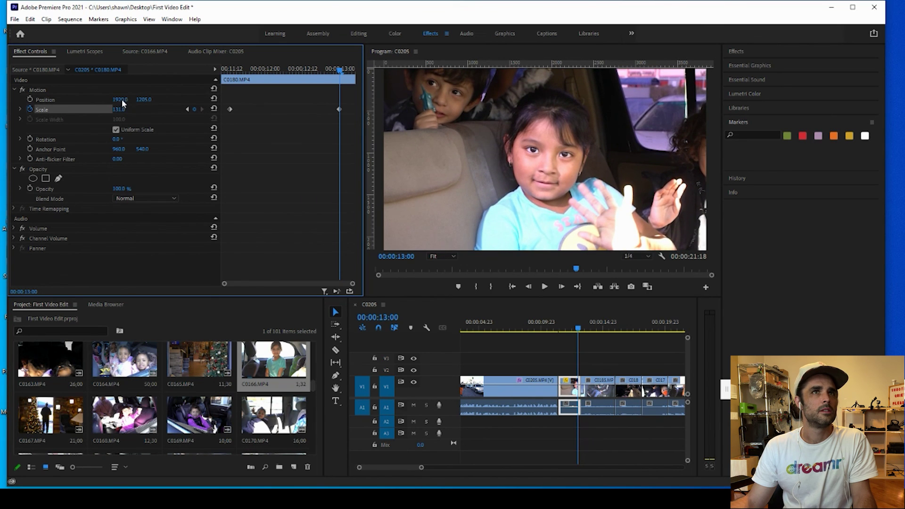
left_click_drag(122, 102, 134, 100)
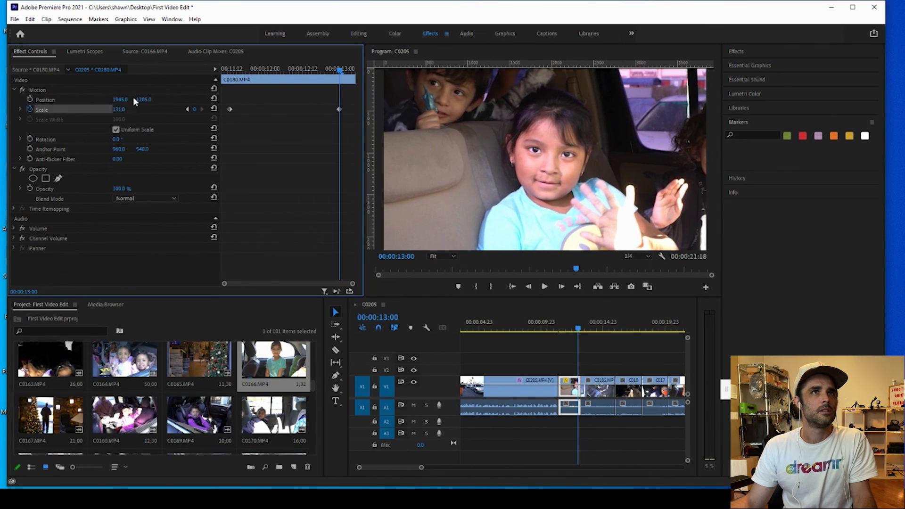
left_click(29, 99)
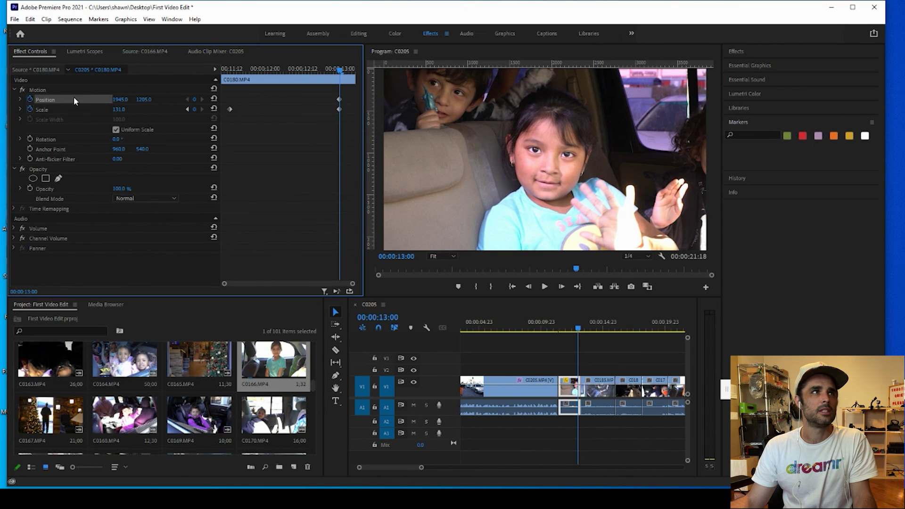
At 00:00:11:13, reset the C0180.MP4 clip's Position to create a starting keyframe and preview the combined zoom and move.
left_click_drag(338, 81, 236, 91)
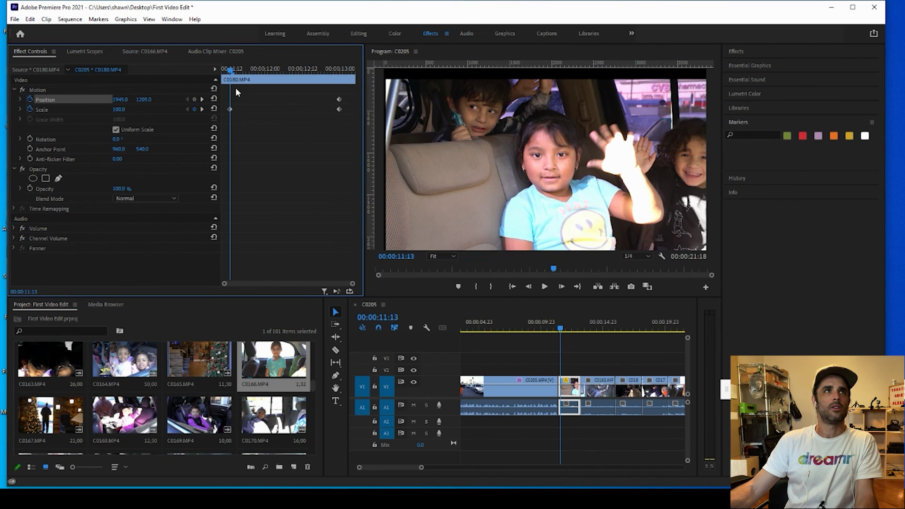
left_click_drag(231, 71, 230, 99)
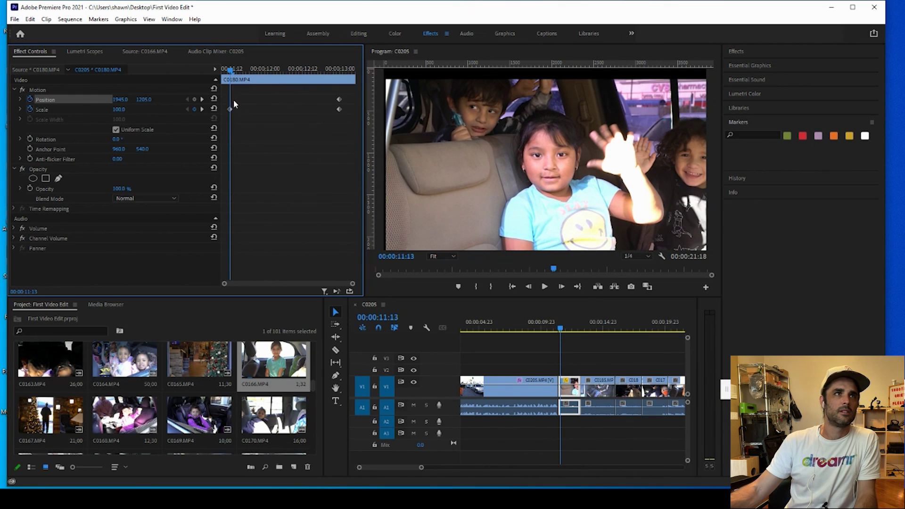
left_click(213, 99)
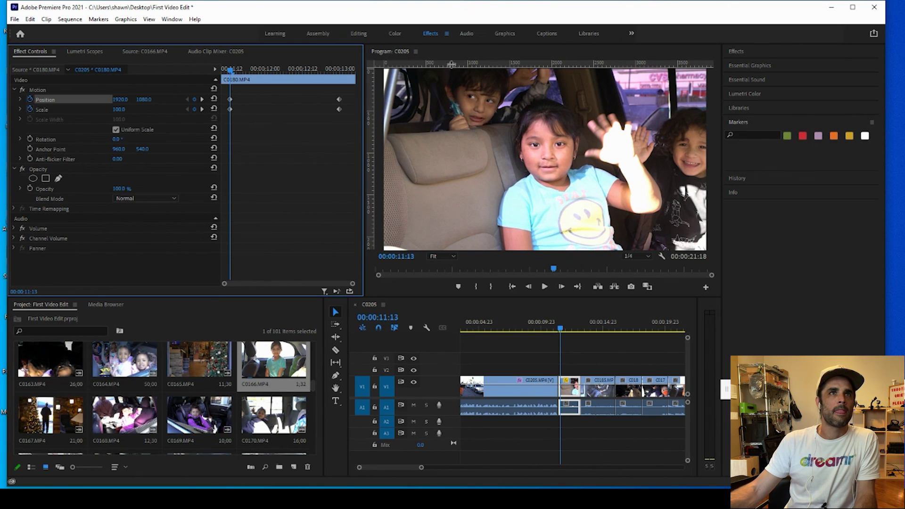
left_click_drag(231, 70, 358, 56)
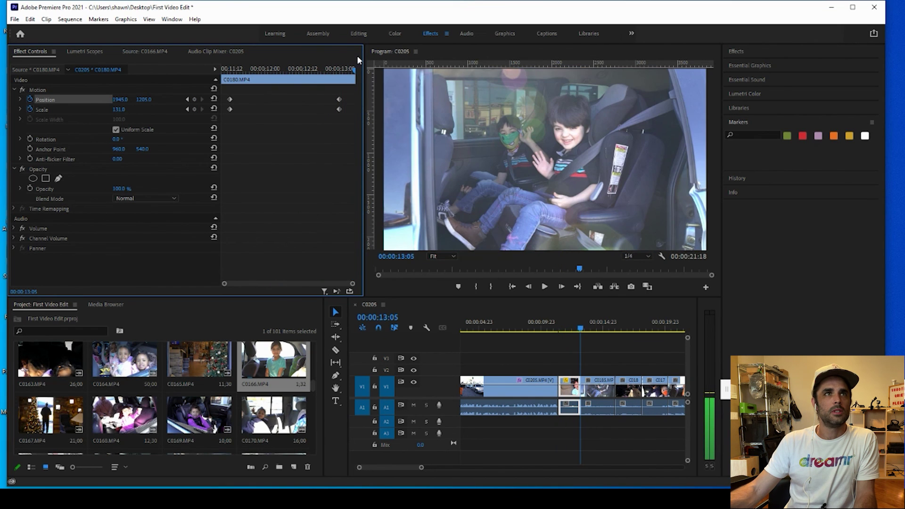
Select the C0185.MP4 clip at 00:00:13:10 and turn on keyframing for its Scale and Position.
left_click(583, 330)
left_click(596, 388)
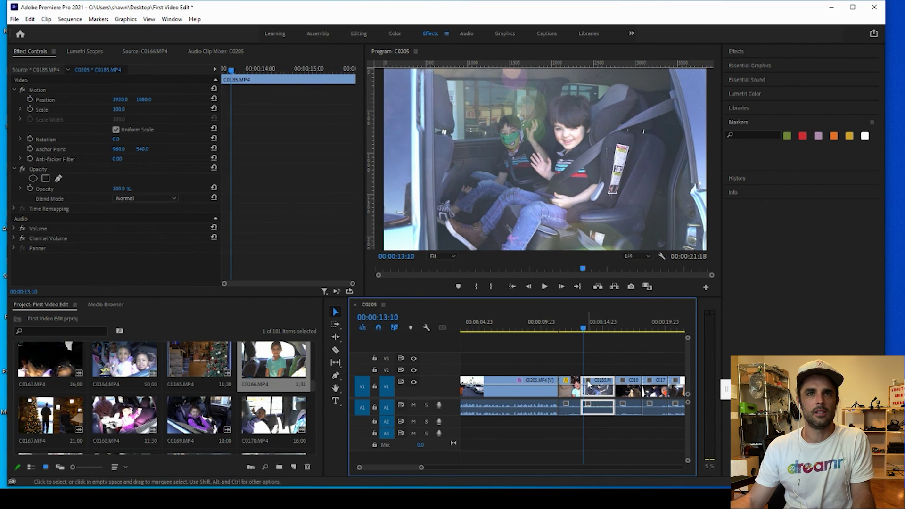
left_click(30, 109)
left_click(30, 99)
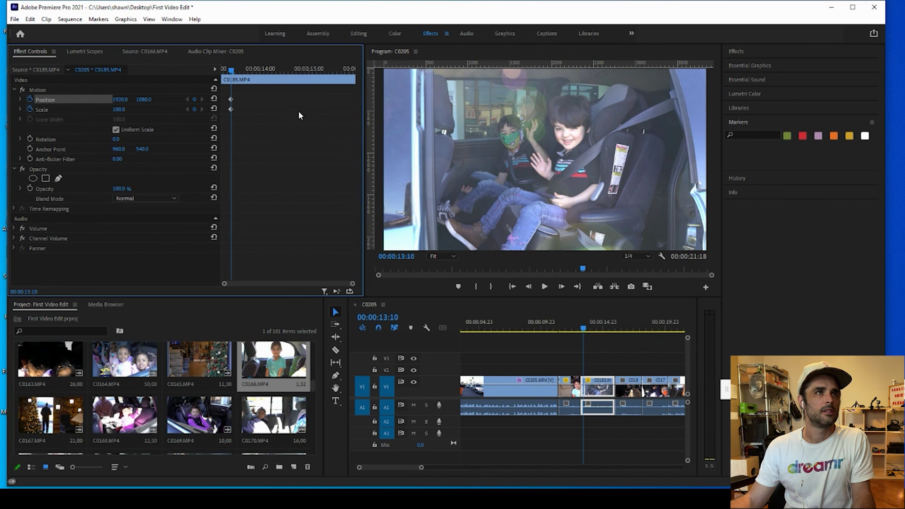
mouse_move(589, 331)
left_mouse_down()
mouse_move(611, 331)
mouse_move(584, 330)
mouse_move(614, 342)
mouse_move(586, 341)
left_mouse_up()
key("shift+k")
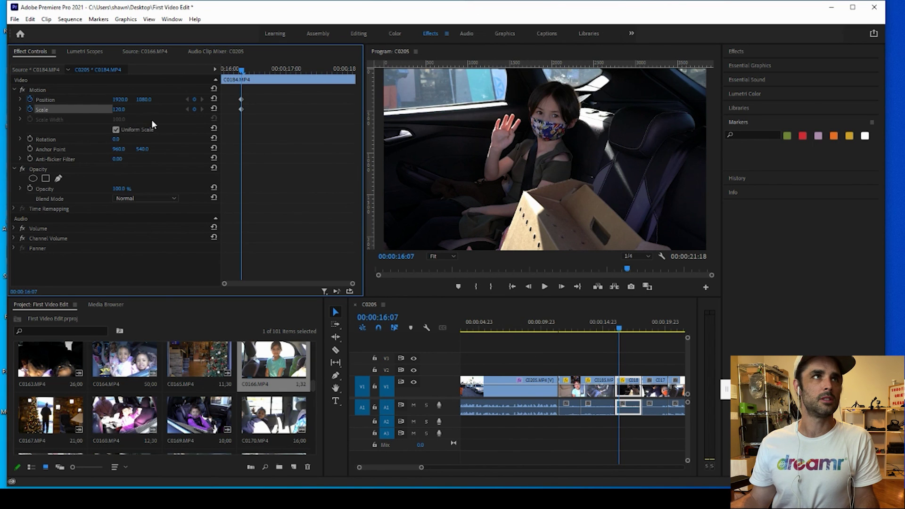
At 00:00:17:17, set the C0184.MP4 clip's Scale to 110 as a second Scale keyframe.
left_click(623, 329)
key("space")
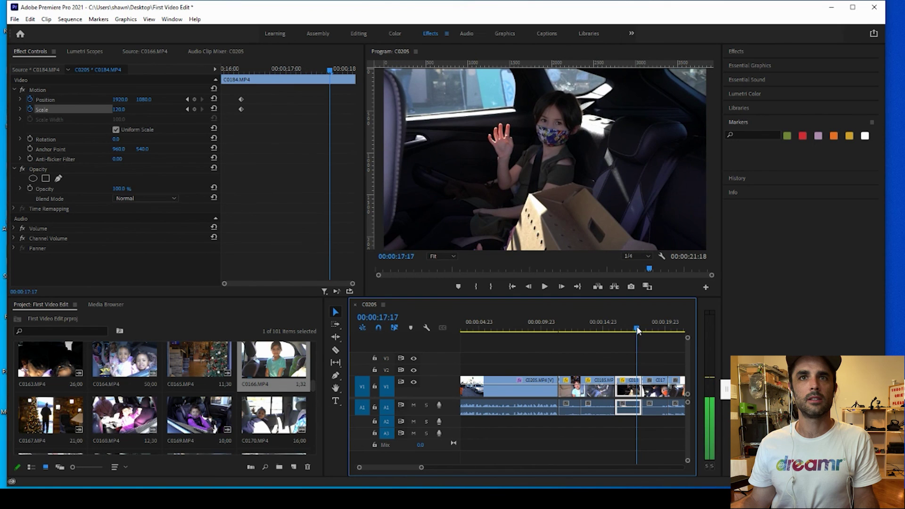
left_click(119, 110)
type("11")
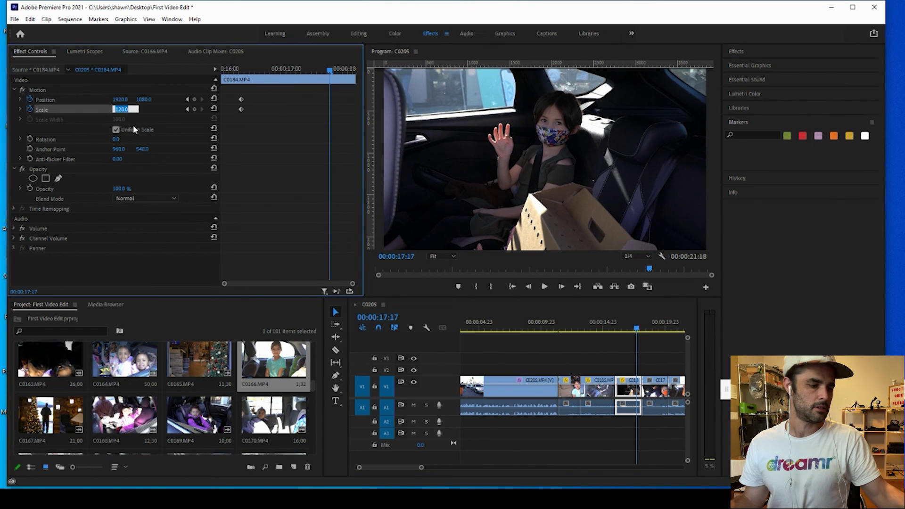
type("0")
key("Return")
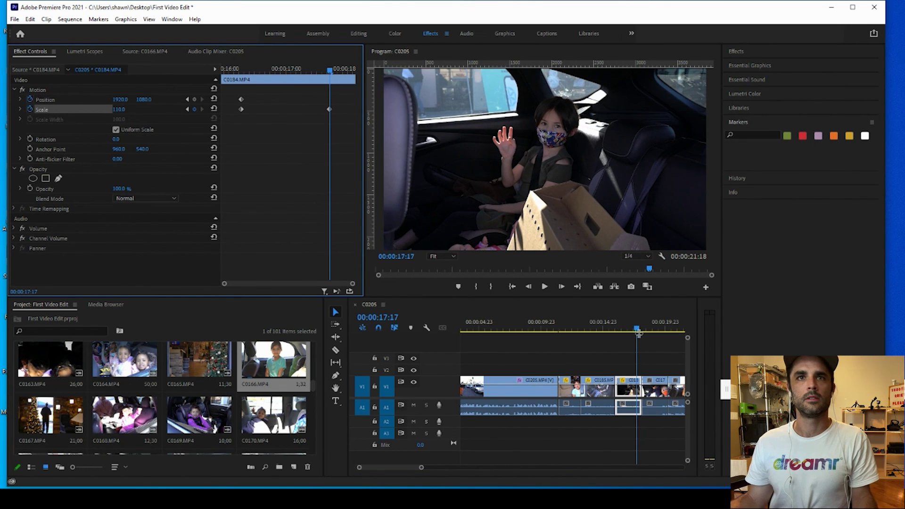
Scrub through the remaining clips and extend the end of the last clip so the sequence lasts 00:00:22:20.
left_click_drag(608, 324, 593, 337)
left_click_drag(601, 333, 678, 336)
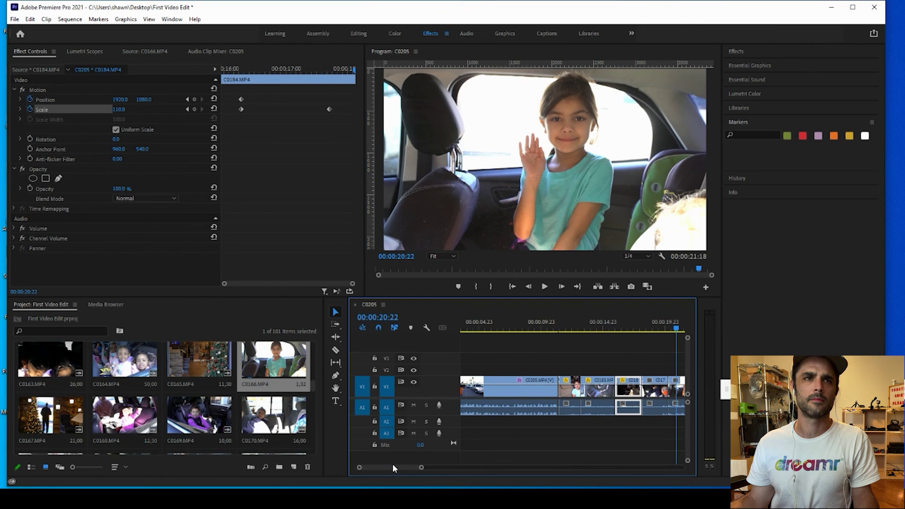
scroll(392, 463, "down", 5)
left_click_drag(555, 331, 598, 332)
left_click_drag(596, 378, 606, 379)
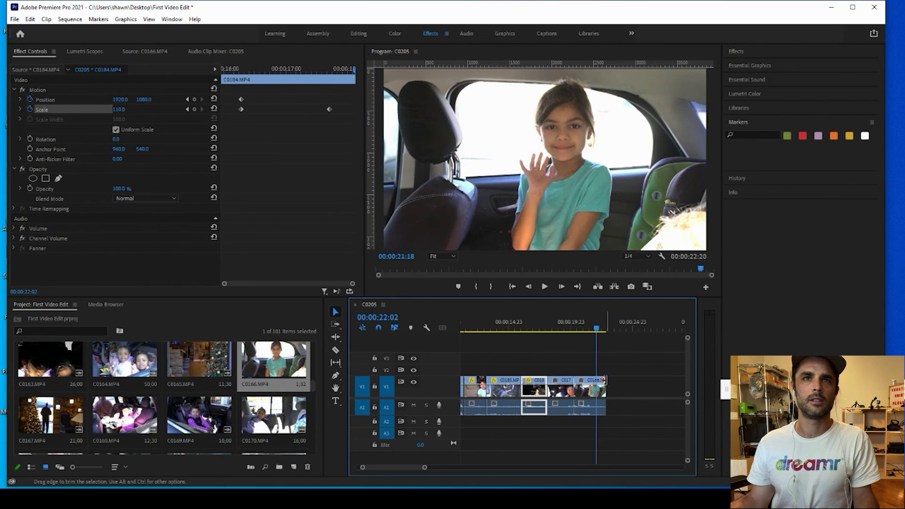
left_click(584, 327)
left_click(588, 327)
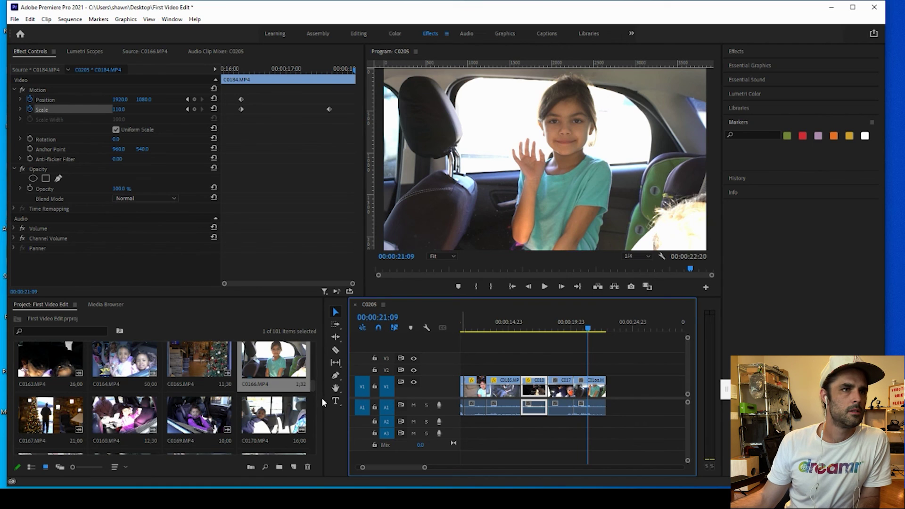
Mark an 8;16 section of C0158.MP4 ending on the Christmas tree's star and append it after the last clip on V1.
left_click_drag(313, 386, 313, 372)
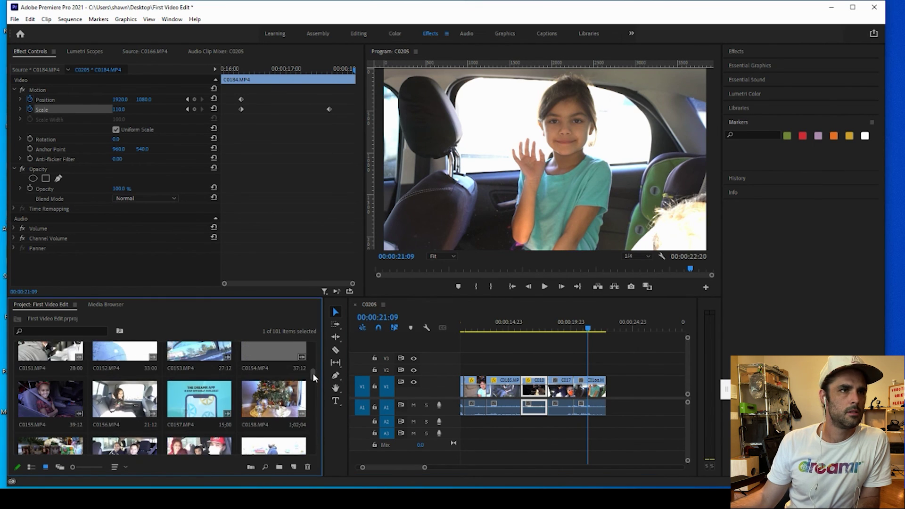
double_click(285, 395)
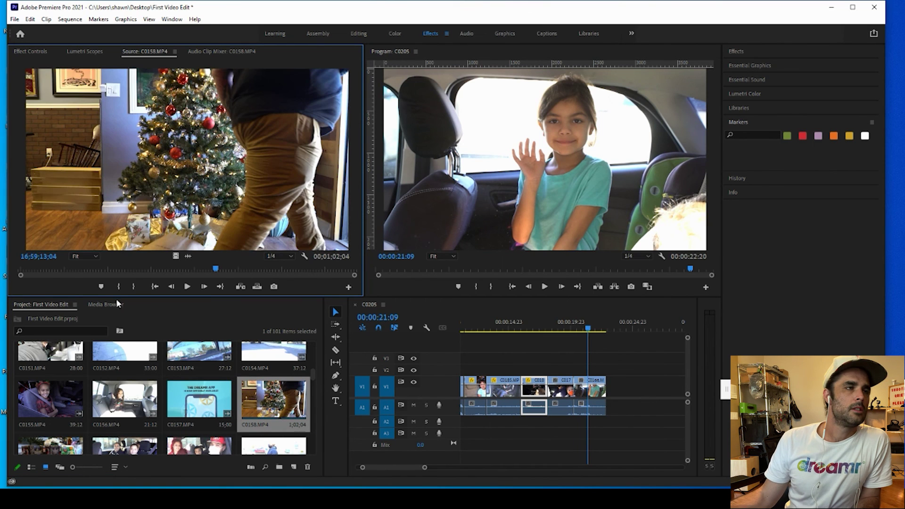
mouse_move(31, 266)
left_mouse_down()
mouse_move(298, 265)
mouse_move(117, 268)
mouse_move(160, 268)
left_mouse_up()
key("i")
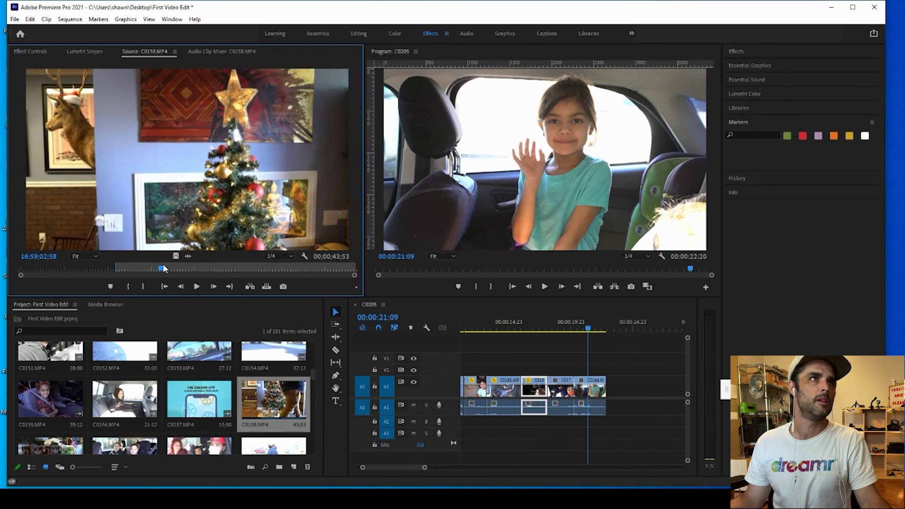
key("o")
left_click_drag(506, 338, 618, 387)
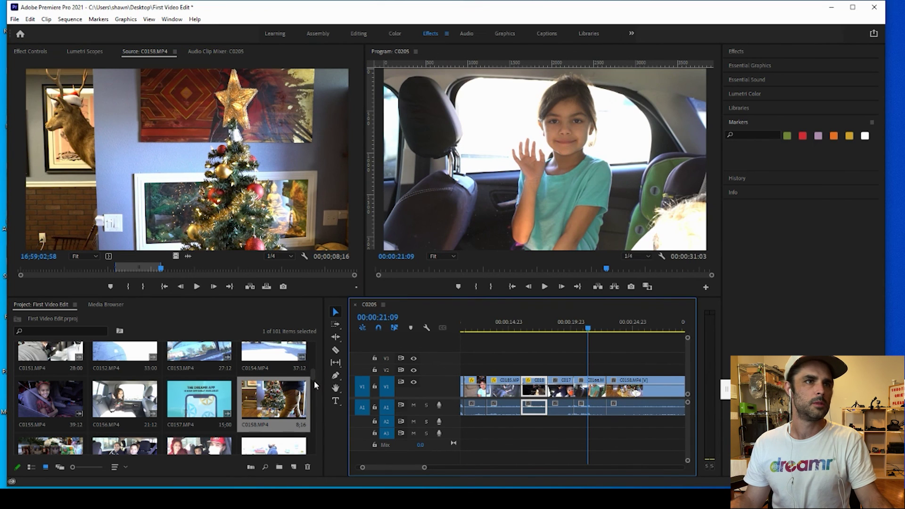
Mark a 4;32 section of C0159.MP4 ending at 16;59;56;52 on the toys and add it to track V3.
left_click_drag(310, 374, 330, 385)
double_click(47, 378)
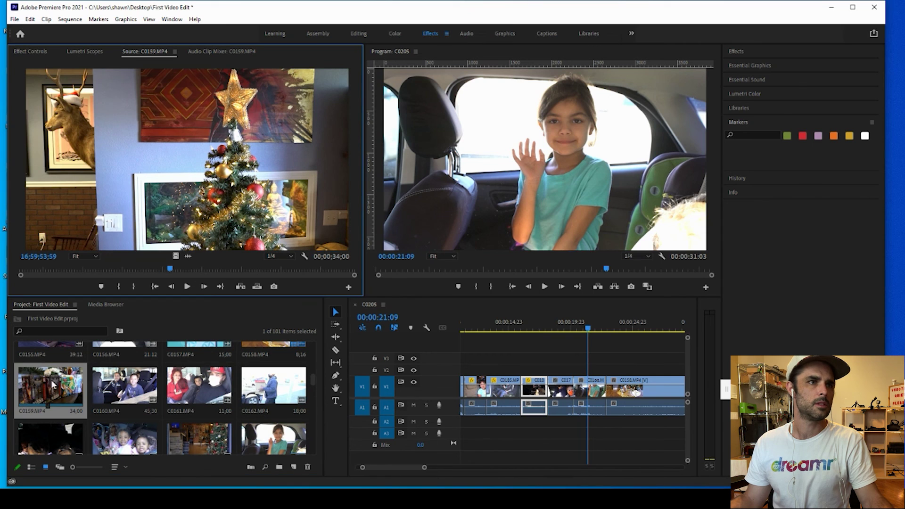
left_click_drag(171, 270, 198, 270)
key("i")
key("o")
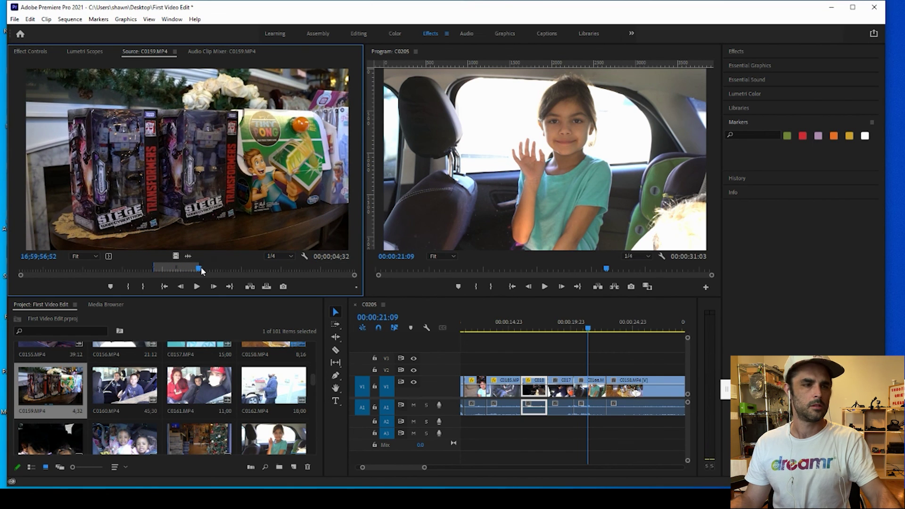
left_click_drag(224, 167, 694, 361)
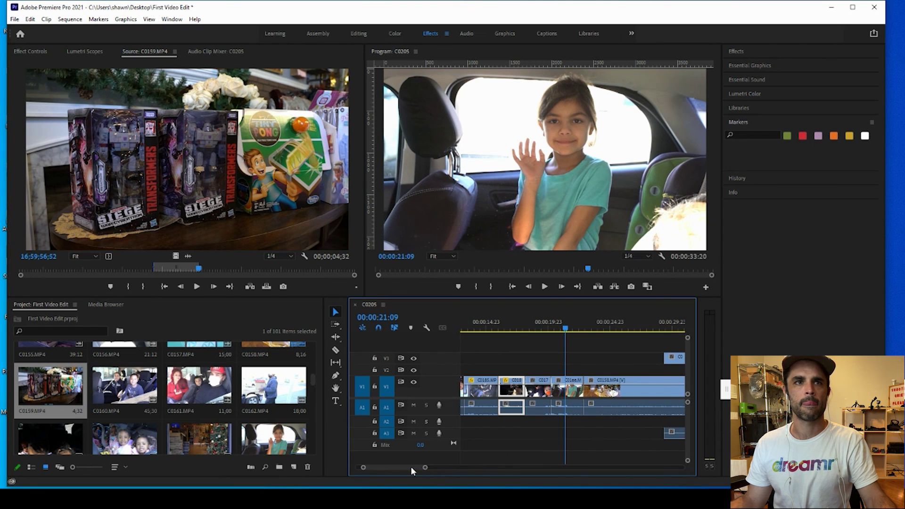
Move the C0159.MP4 clip from V3 down to V1, directly after the C0158.MP4 clip.
key("minus")
key("minus")
key("minus")
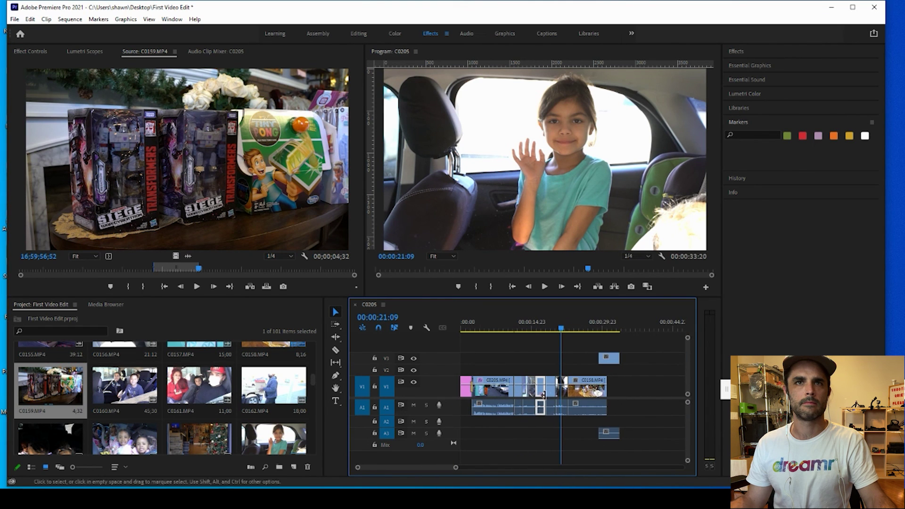
left_click_drag(615, 357, 641, 386)
left_click_drag(636, 439, 623, 382)
Scrub the timeline to the sequence's end, and scrub the C0159.MP4 source forward to the stacked toy boxes at 17;00;10;53.
scroll(566, 377, "down", 2)
left_click_drag(533, 331, 588, 334)
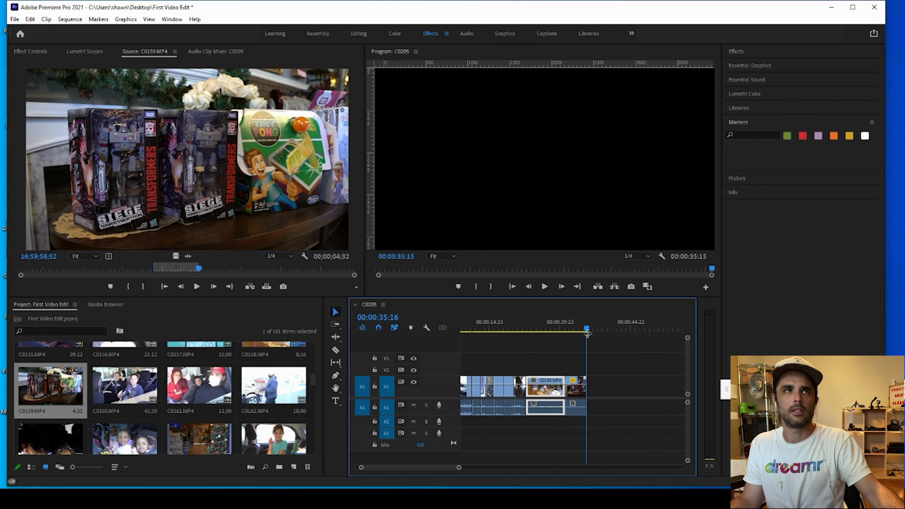
left_click_drag(199, 268, 337, 269)
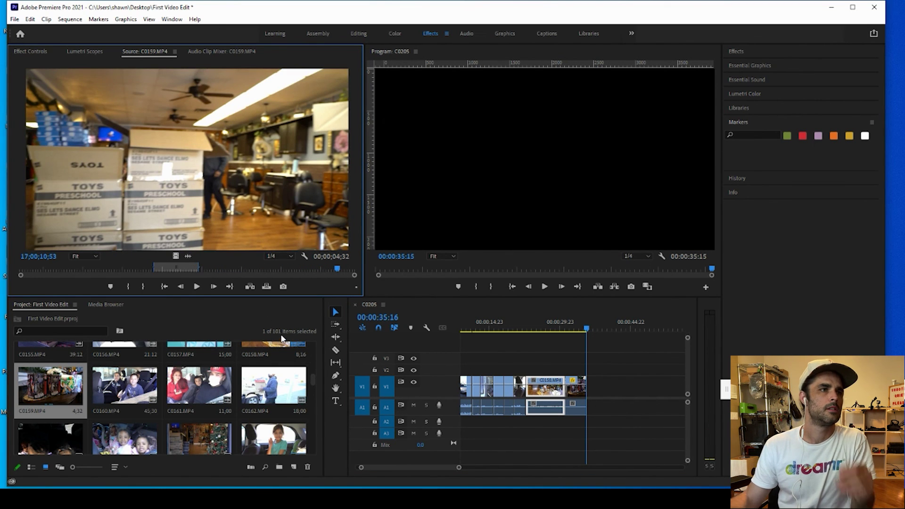
Mark a 2;02 section of C0128.MP4 ending at 16;37;38;37 and append it after the C0159.MP4 clip on V1.
mouse_move(312, 383)
left_mouse_down()
mouse_move(308, 371)
mouse_move(310, 385)
left_mouse_up()
double_click(273, 376)
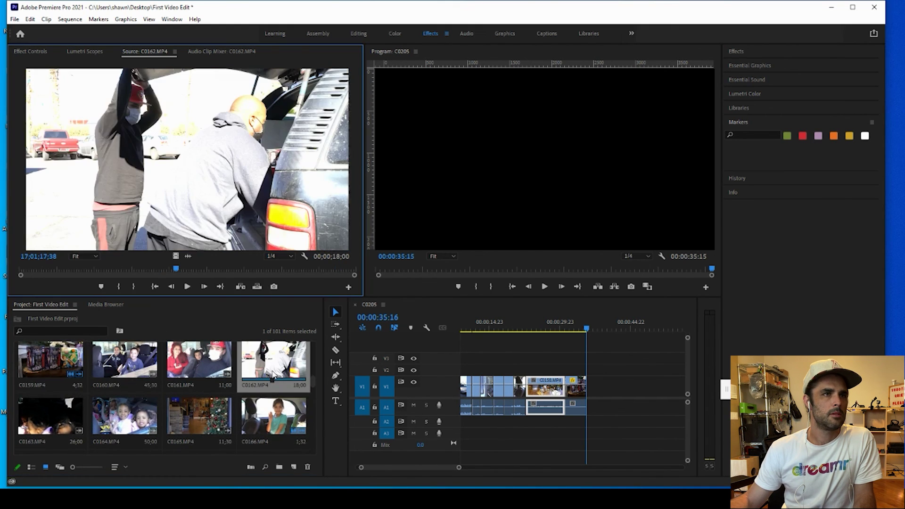
left_click_drag(18, 271, 43, 269)
left_click_drag(314, 383, 305, 351)
double_click(129, 360)
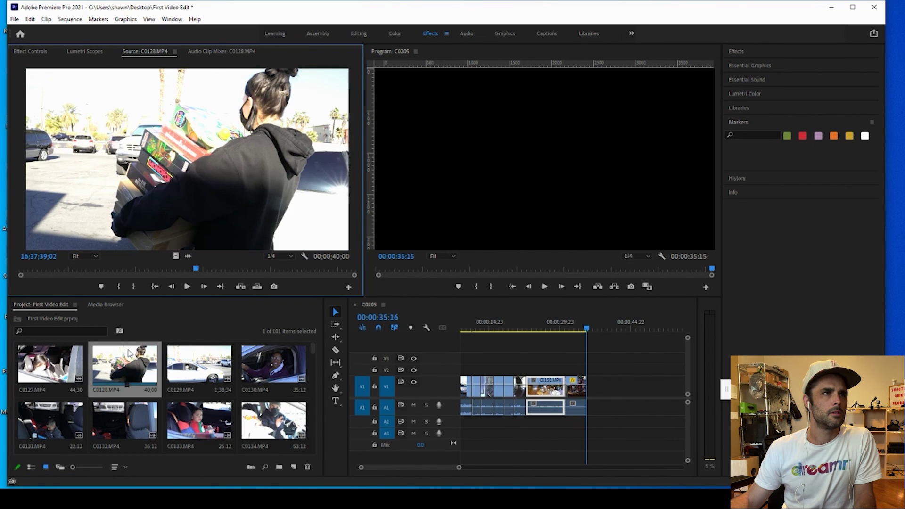
left_click_drag(32, 269, 194, 268)
key("i")
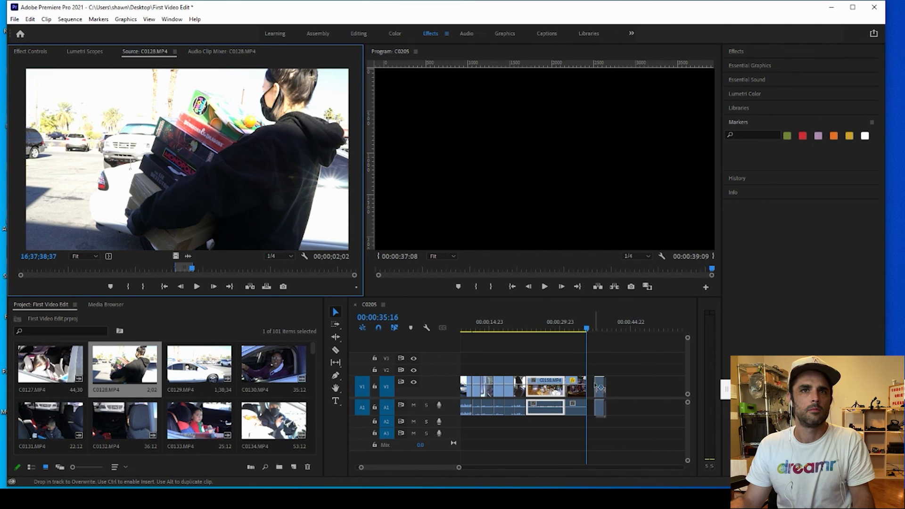
left_click_drag(599, 387, 598, 388)
Mark C0162.MP4 from 17;01;20;40 to 17;01;24;21 and append this section after the C0128.MP4 clip on V1.
left_click(314, 349)
left_click_drag(315, 349, 327, 380)
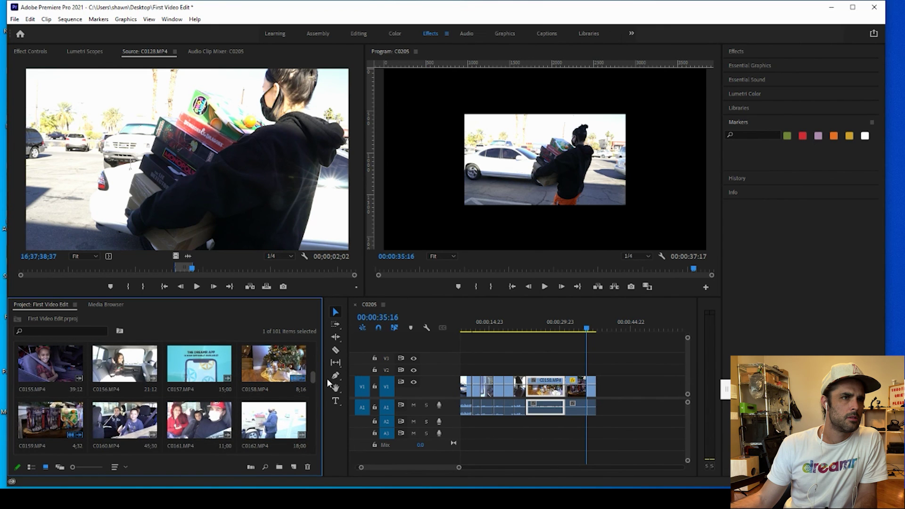
double_click(286, 420)
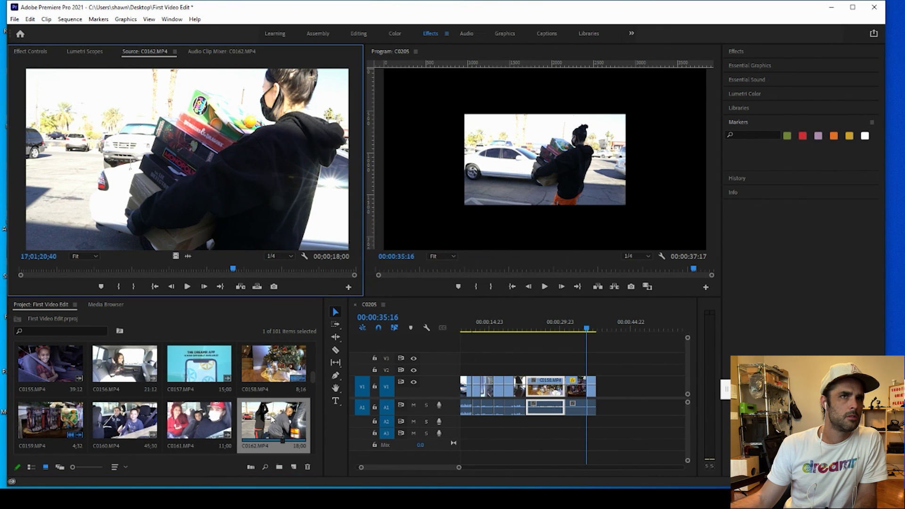
key("i")
left_click(241, 269)
left_click_drag(240, 270, 303, 272)
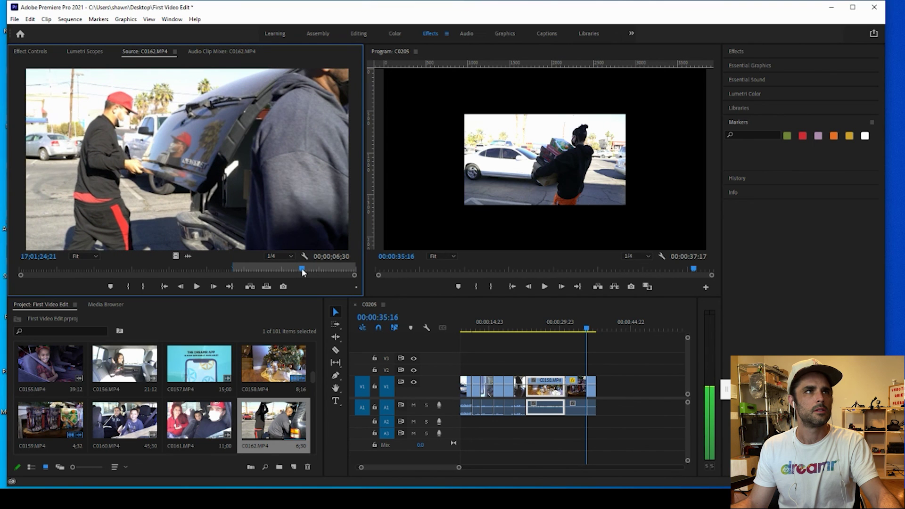
key("o")
left_click_drag(297, 269, 306, 271)
left_click_drag(411, 248, 605, 385)
Append the 1;57 section of C0182.MP4 to V1 and scale the C0128, C0162 and C0182 clips to frame size.
left_click_drag(312, 375, 316, 402)
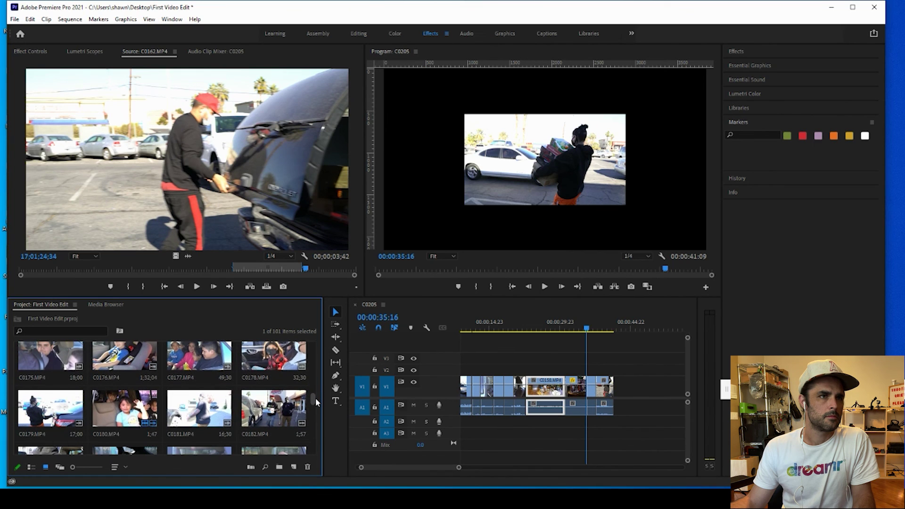
double_click(274, 410)
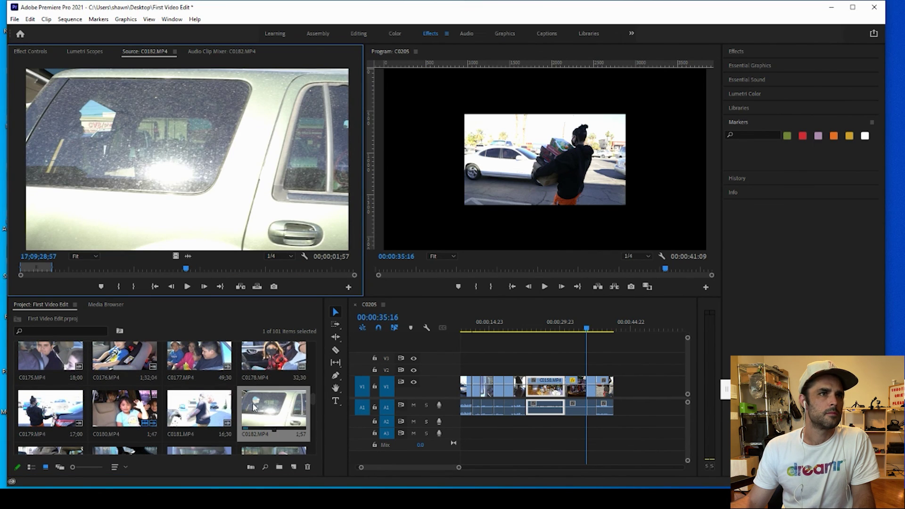
left_click_drag(97, 271, 55, 267)
left_click_drag(345, 207, 618, 388)
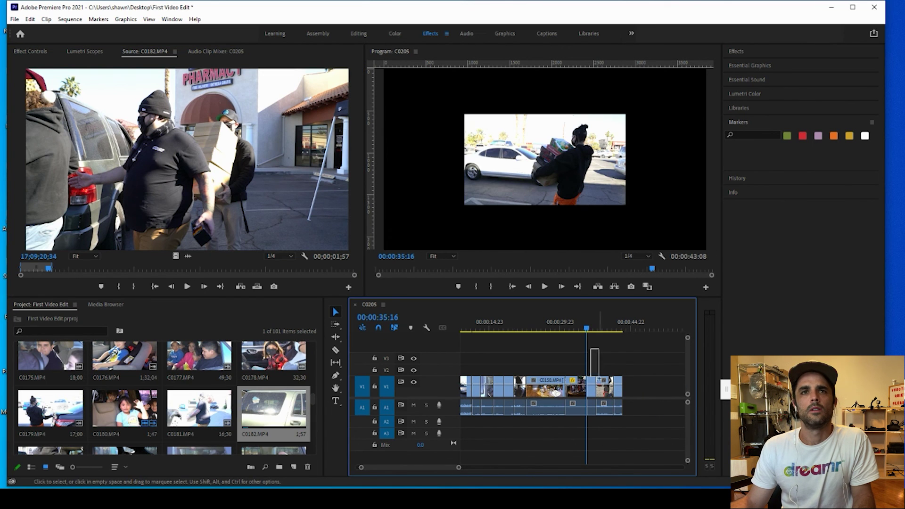
right_click(620, 390)
left_click(632, 372)
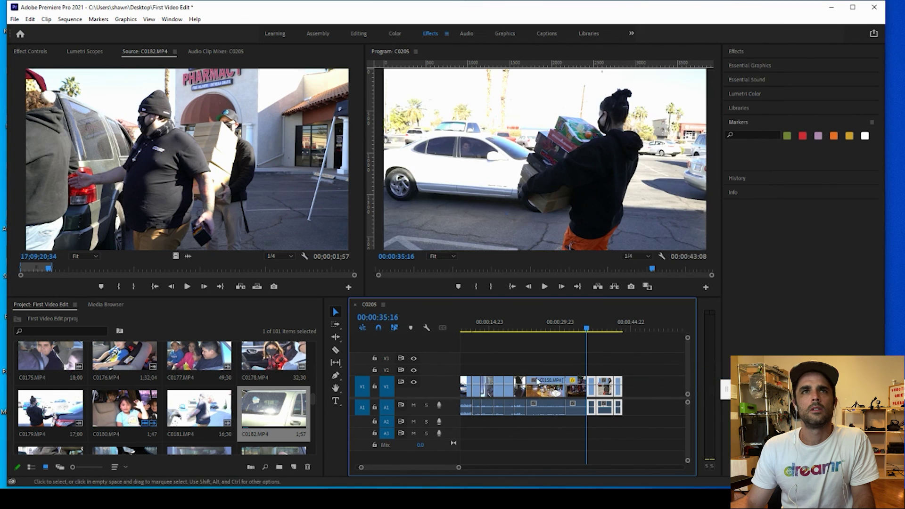
Play the sequence from its beginning and examine the start of the C0180.MP4 clip up close.
left_click_drag(532, 324, 369, 323)
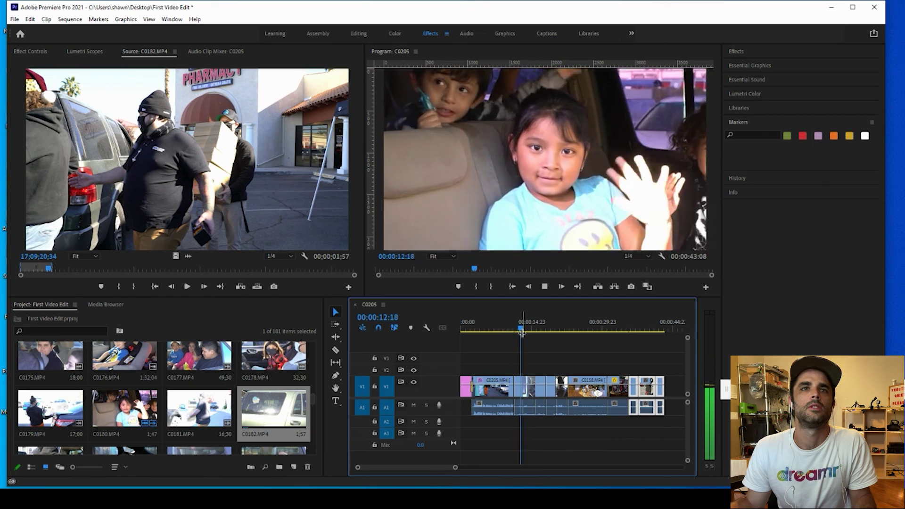
key("space")
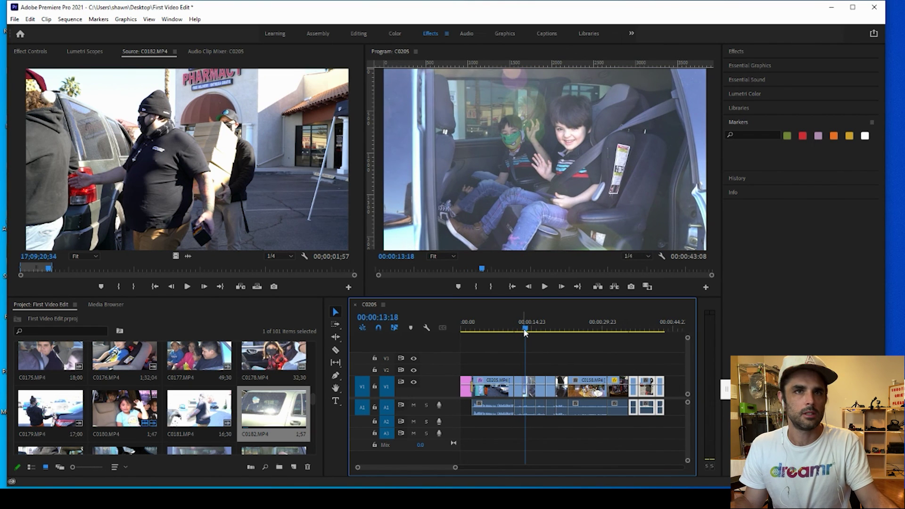
key("minus")
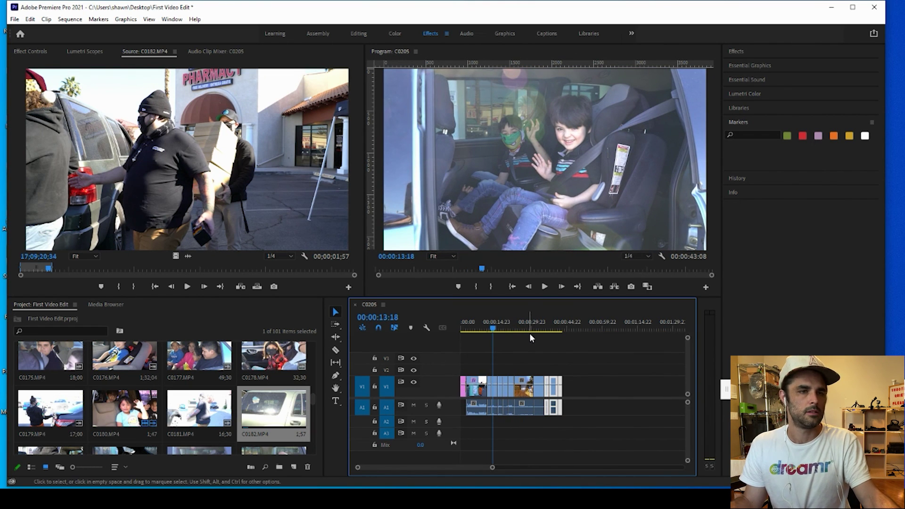
key("equal")
key("equal")
key("equal")
key("equal")
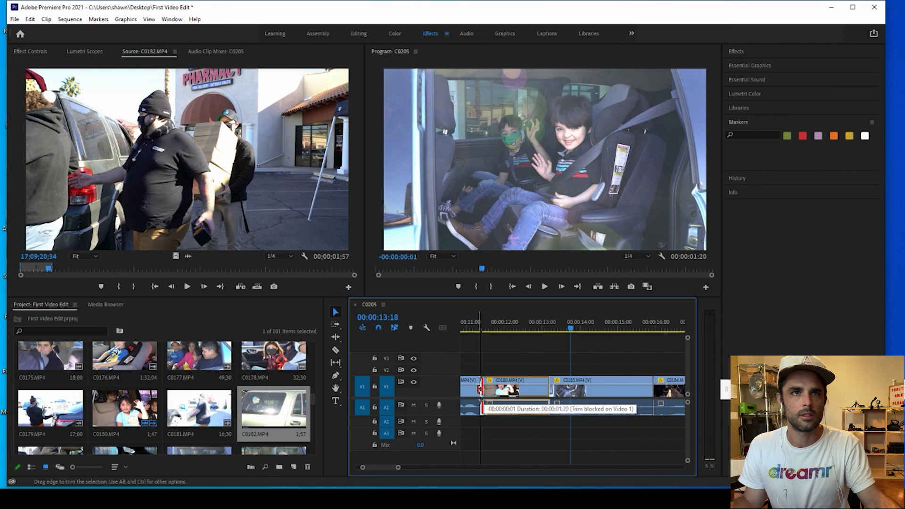
left_click(482, 325)
key("space")
key("space")
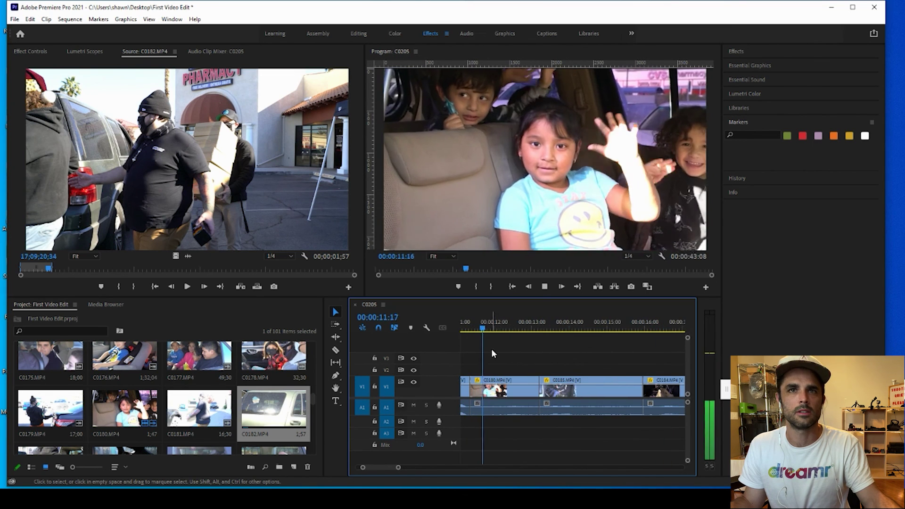
Try trimming the start of the C0180.MP4 clip to 00:00:11:19, and extend it back to the preceding clip.
left_click_drag(475, 380, 486, 381)
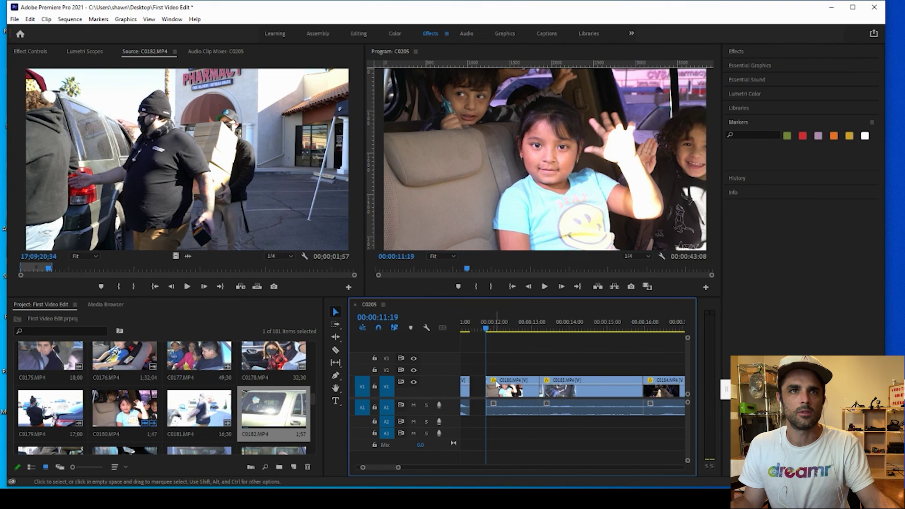
left_click(465, 326)
key("space")
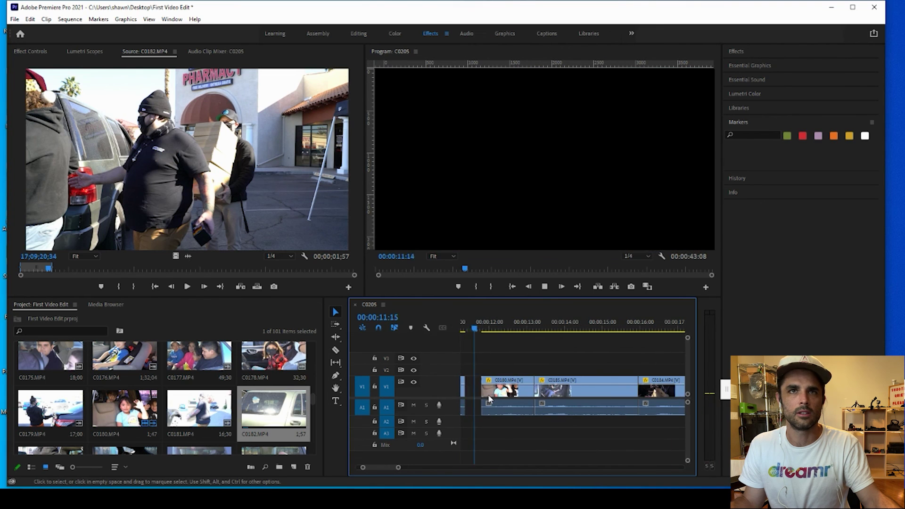
key("space")
left_click_drag(485, 378, 462, 379)
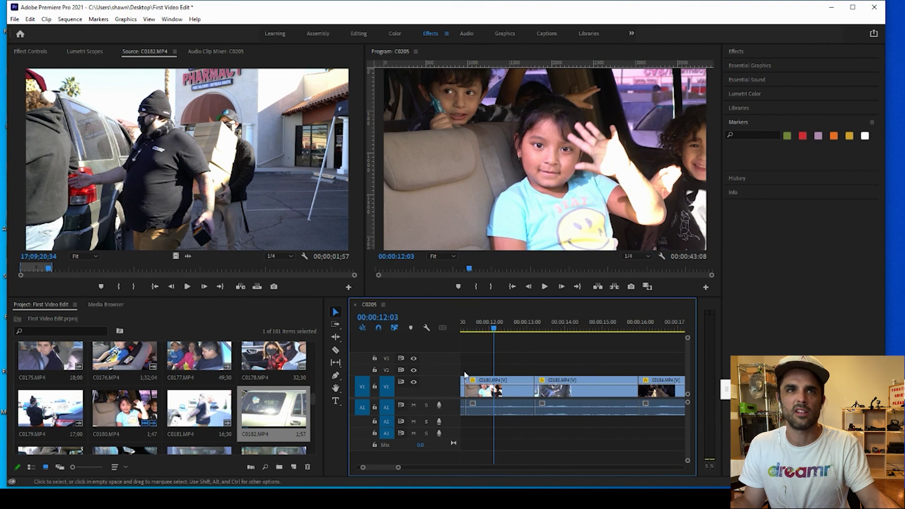
left_click(464, 328)
key("space")
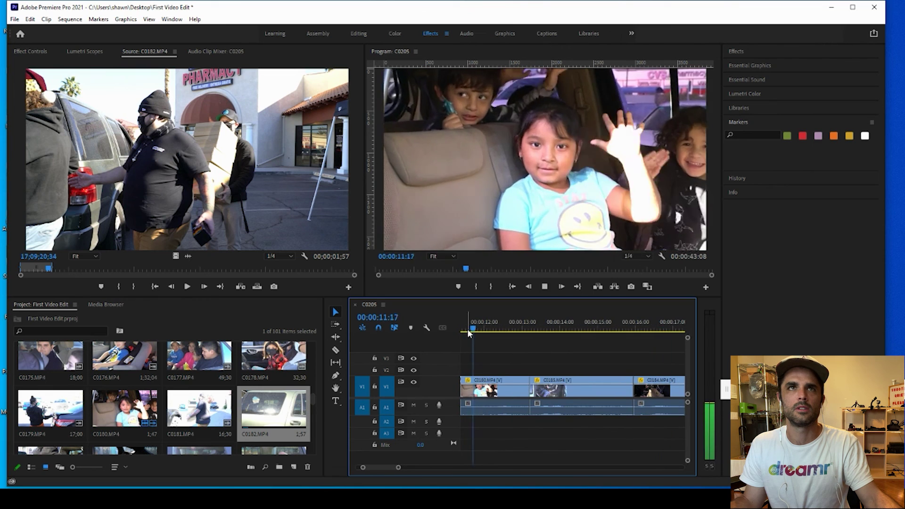
Move the car clips following C0205.MP4 to the sequence's end and shift the clips from C0158.MP4 onward up against C0205.MP4.
key("=")
key("minus")
key("minus")
key("minus")
key("minus")
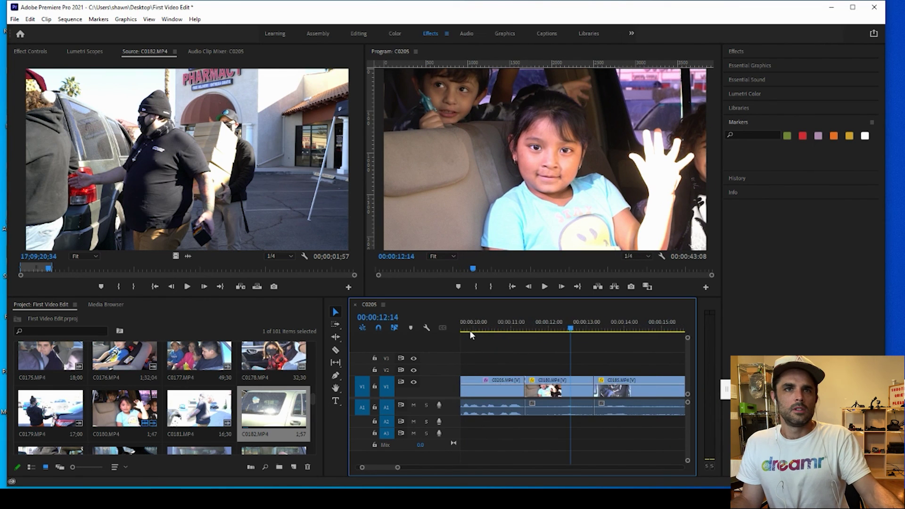
left_click_drag(609, 401, 677, 391)
left_click_drag(568, 370, 686, 422)
left_click_drag(585, 383, 533, 380)
key("space")
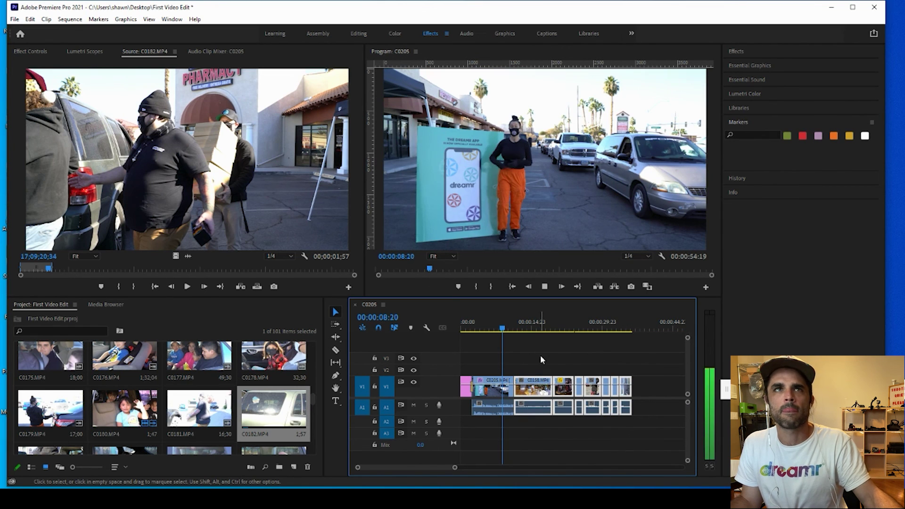
key("space")
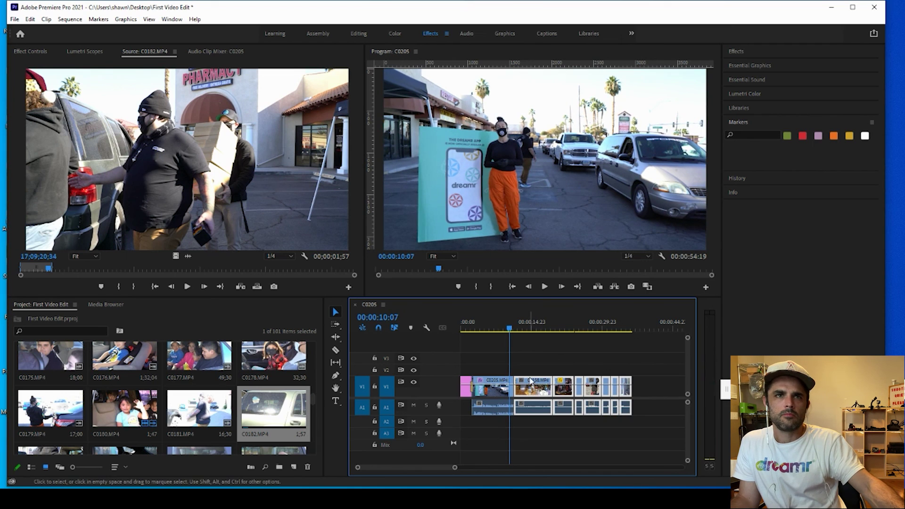
Unlink the video and audio of the C0205.MP4 clip in the timeline.
left_click(491, 326)
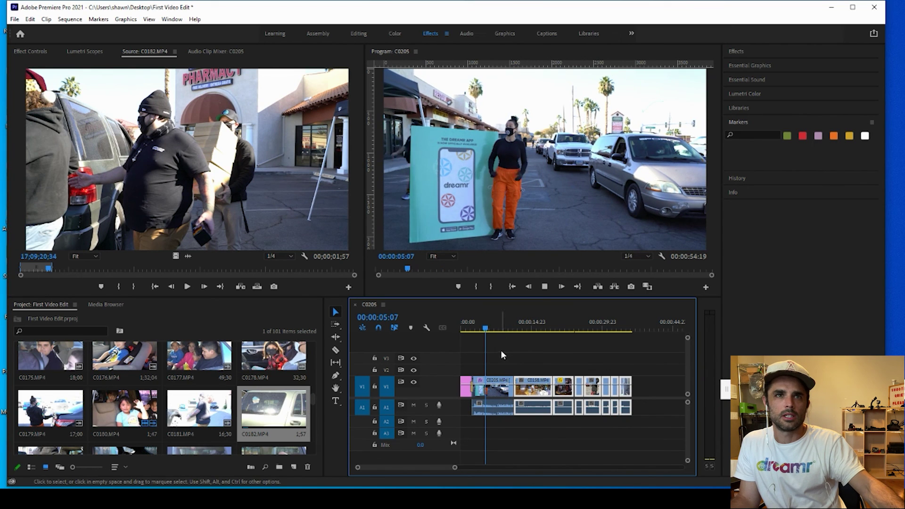
left_click(504, 385)
right_click(497, 375)
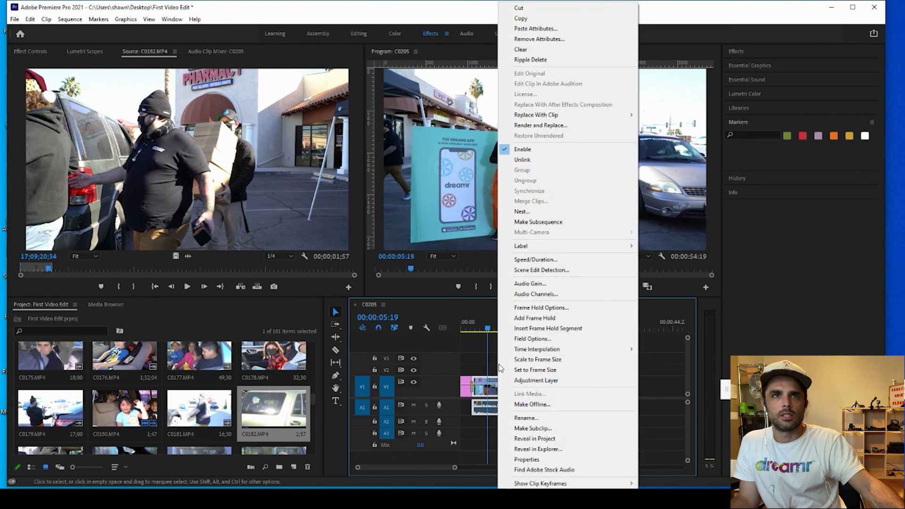
left_click(526, 159)
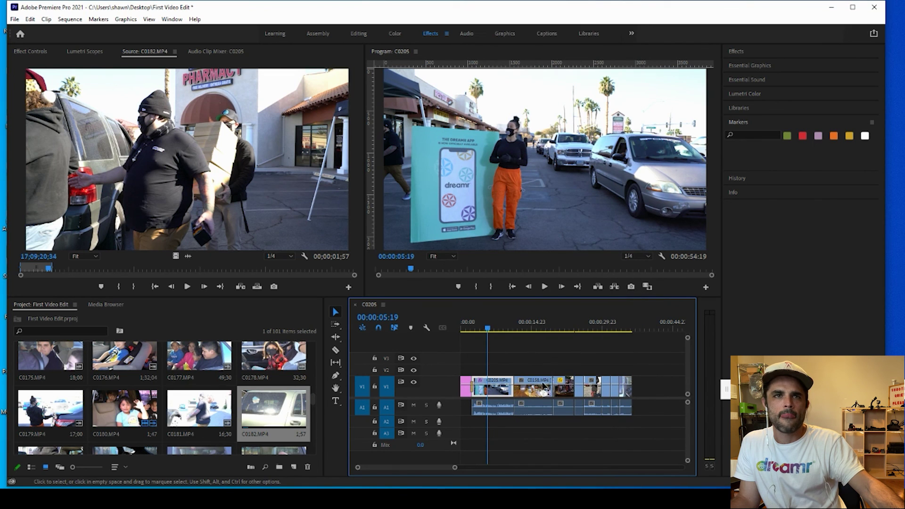
Try moving the C0158.MP4 video from V1 up to V2, and undo the move.
mouse_move(531, 384)
left_mouse_down()
mouse_move(532, 370)
mouse_move(514, 389)
mouse_move(527, 399)
mouse_move(533, 370)
left_mouse_up()
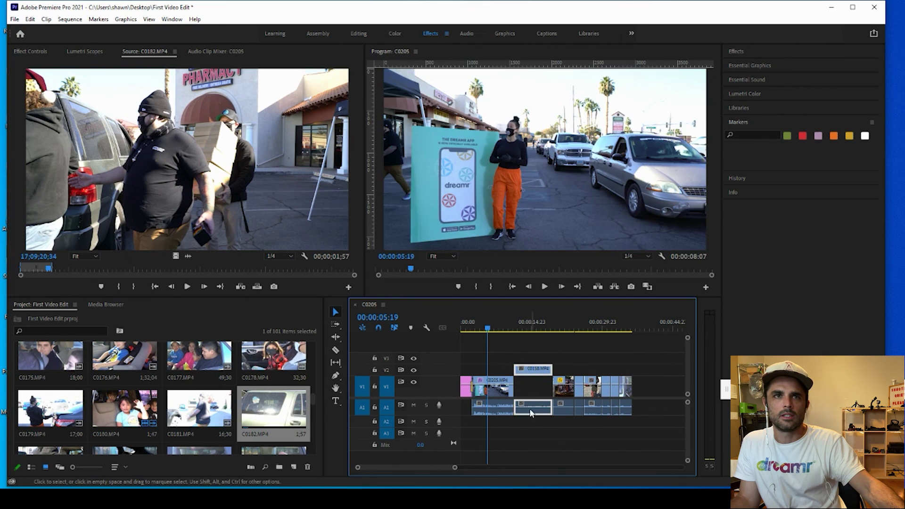
key("ctrl+z")
key("ctrl+z")
key("ctrl+z")
key("ctrl+z")
key("=")
key("=")
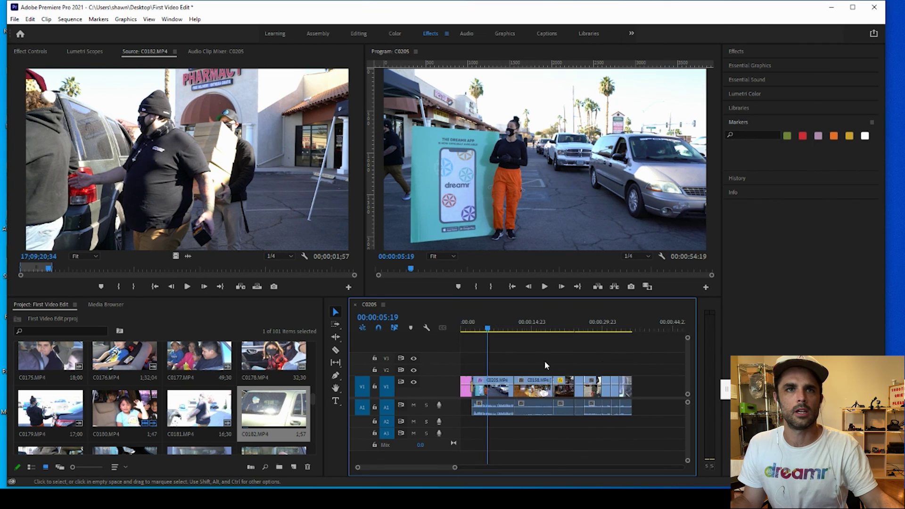
key("minus")
key("minus")
key("ctrl+shift+z")
key("ctrl+shift+z")
key("ctrl+shift+z")
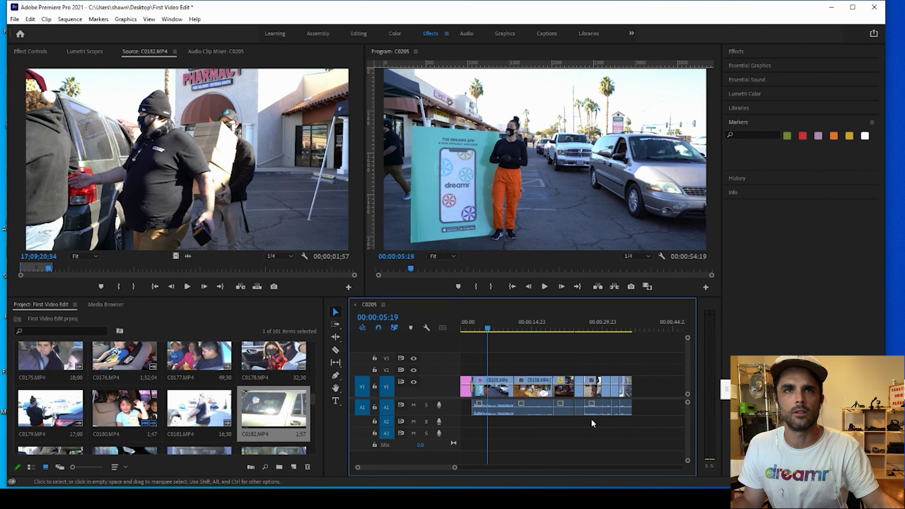
Give the C0158.MP4 and C0159.MP4 clips, including their audio, the Green label color.
left_click(485, 329)
left_click_drag(489, 330, 561, 401)
right_click(560, 401)
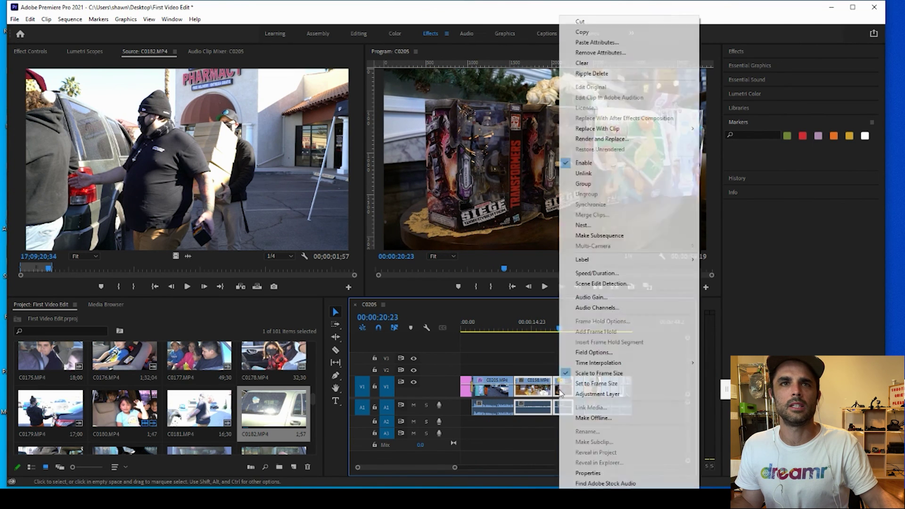
mouse_move(612, 264)
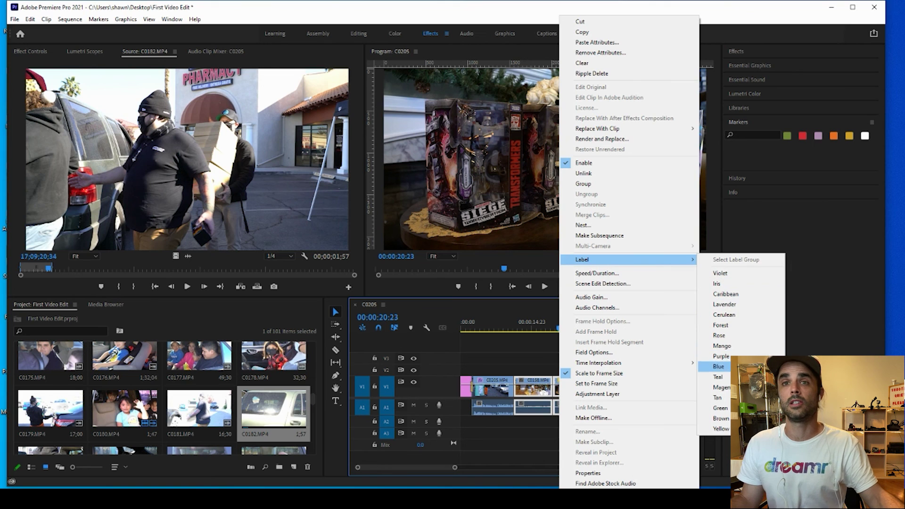
left_click(720, 408)
Give the three toy-loading clips following C0159.MP4, including their audio, a light green label color.
left_click_drag(514, 330, 551, 330)
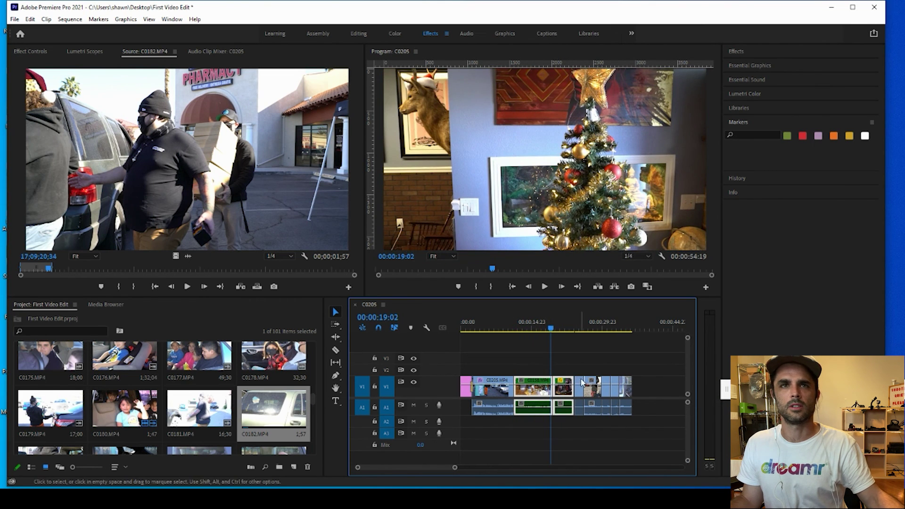
left_click(578, 330)
left_click_drag(581, 328, 606, 332)
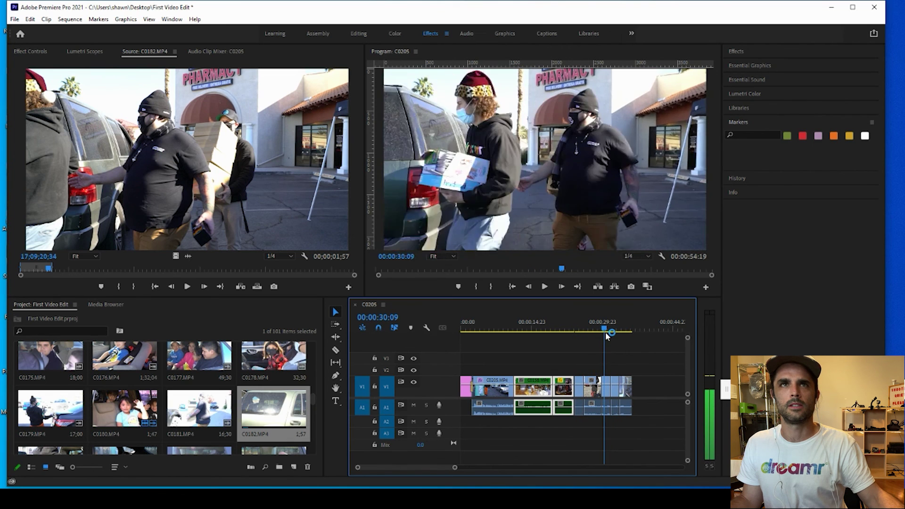
key("space")
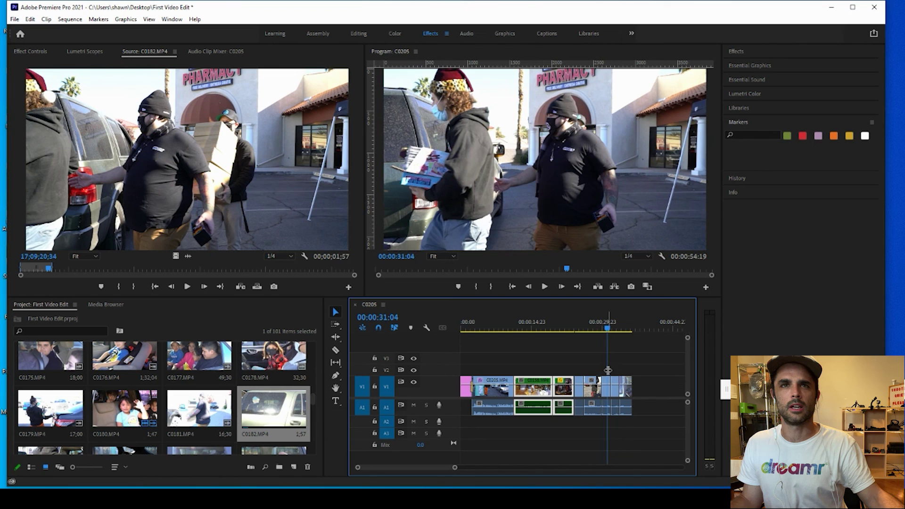
left_click(603, 358)
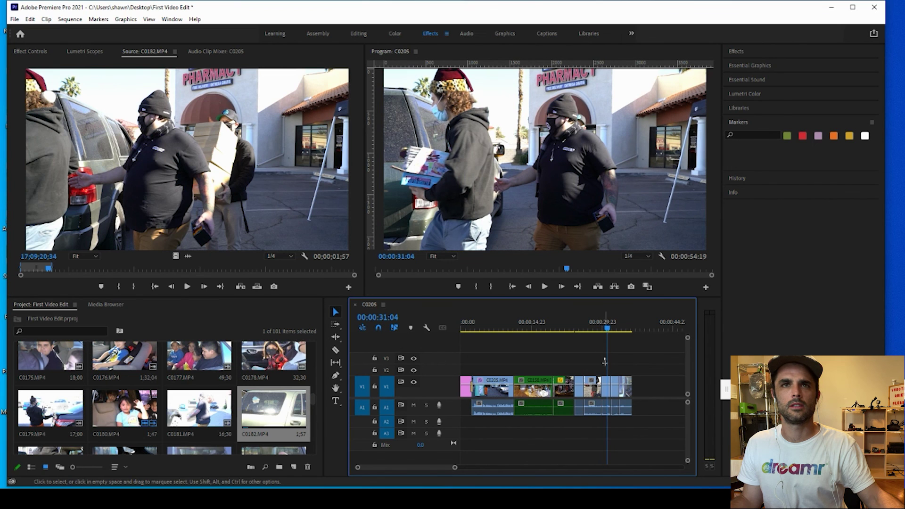
left_click_drag(602, 358, 584, 388)
right_click(588, 383)
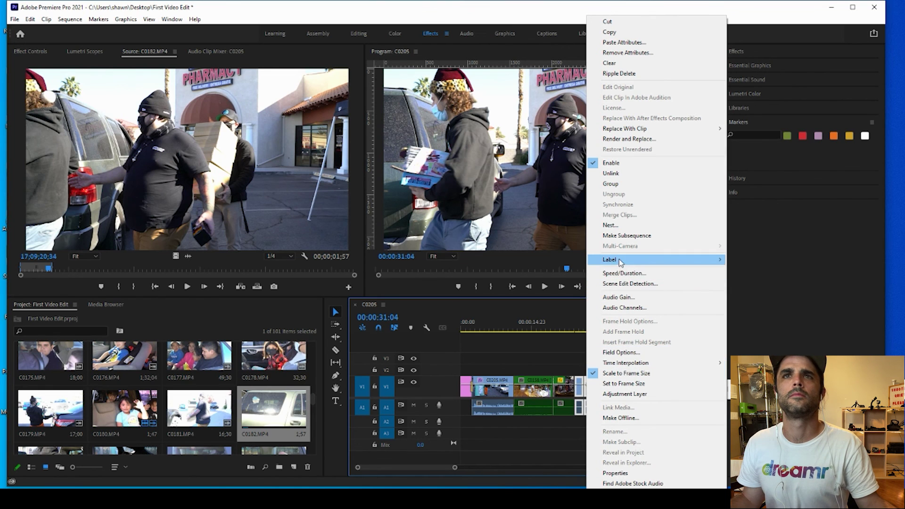
mouse_move(664, 260)
left_click(753, 315)
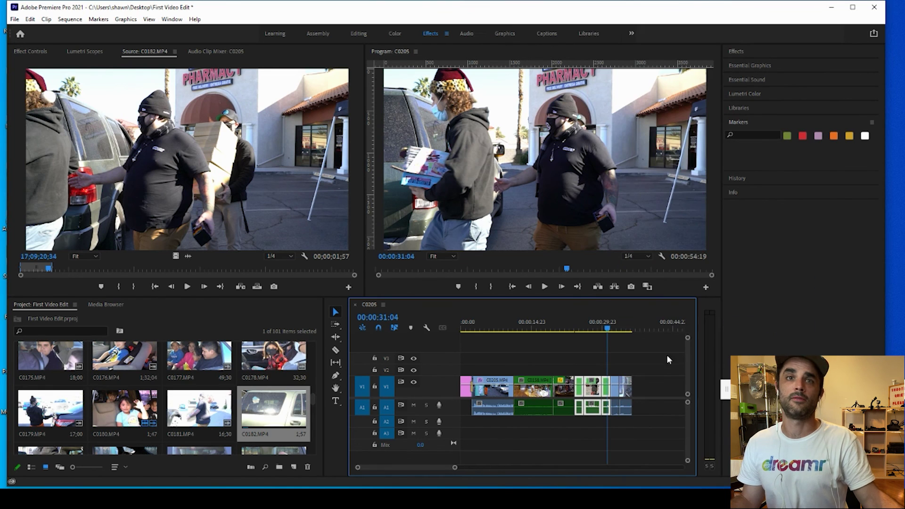
Give the car clips at the end of the sequence, including their audio, the Violet label color.
left_click_drag(609, 327, 627, 377)
left_click(617, 325)
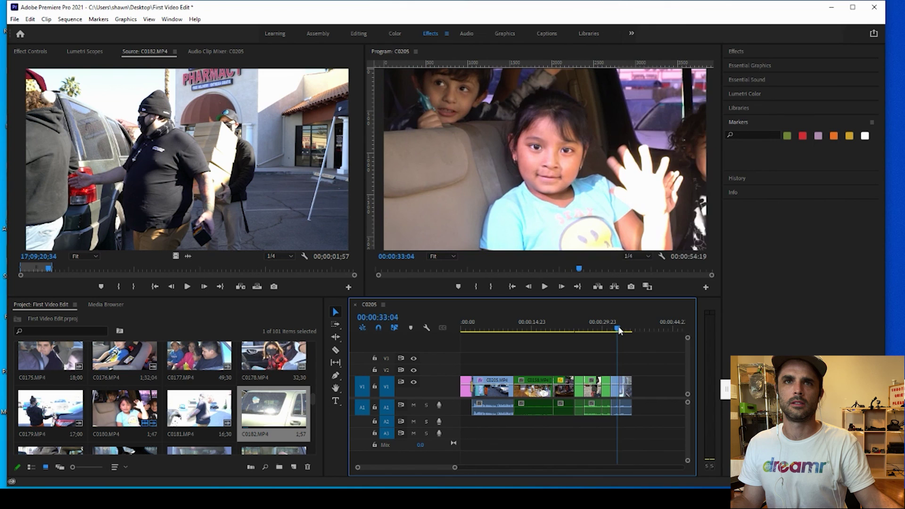
right_click(627, 387)
mouse_move(671, 262)
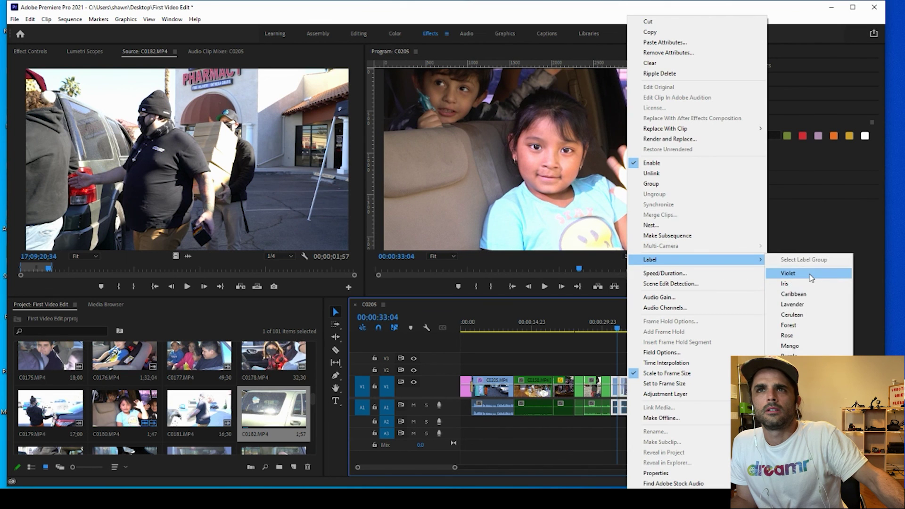
left_click(796, 288)
left_click_drag(619, 330, 492, 326)
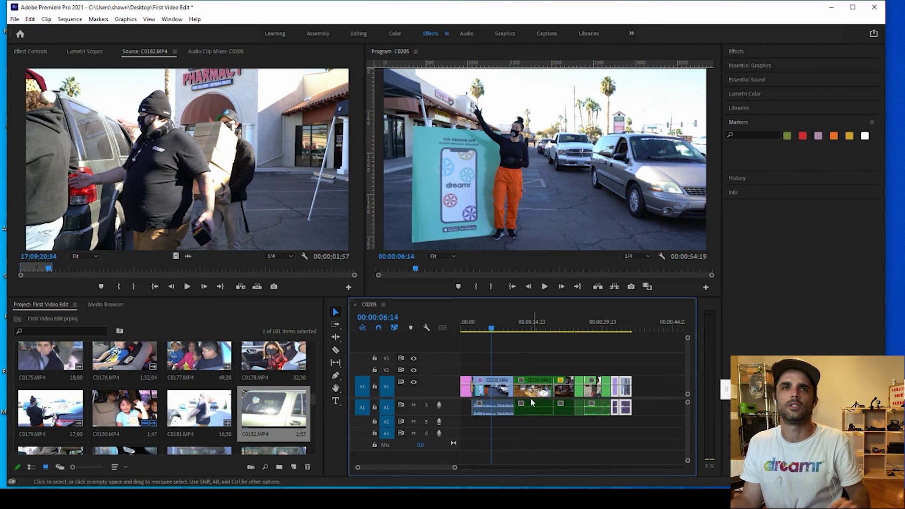
left_click(532, 380)
left_click(522, 327)
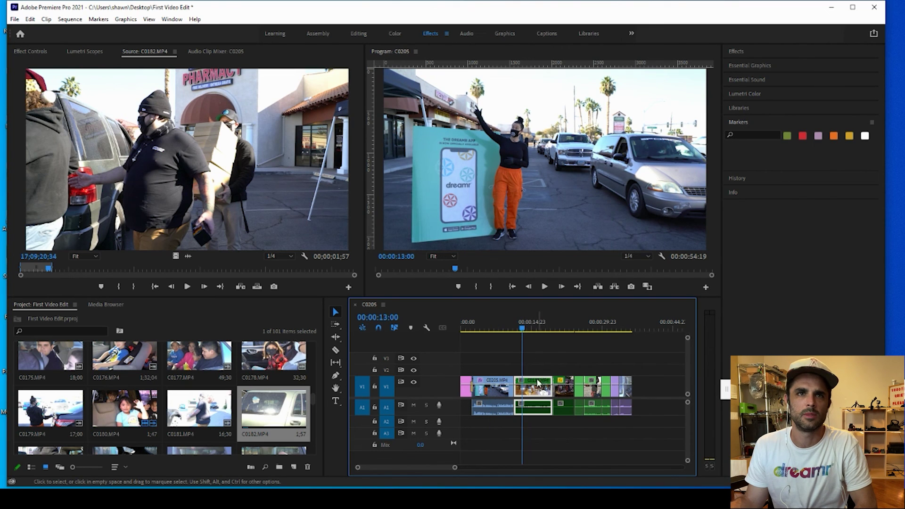
right_click(541, 382)
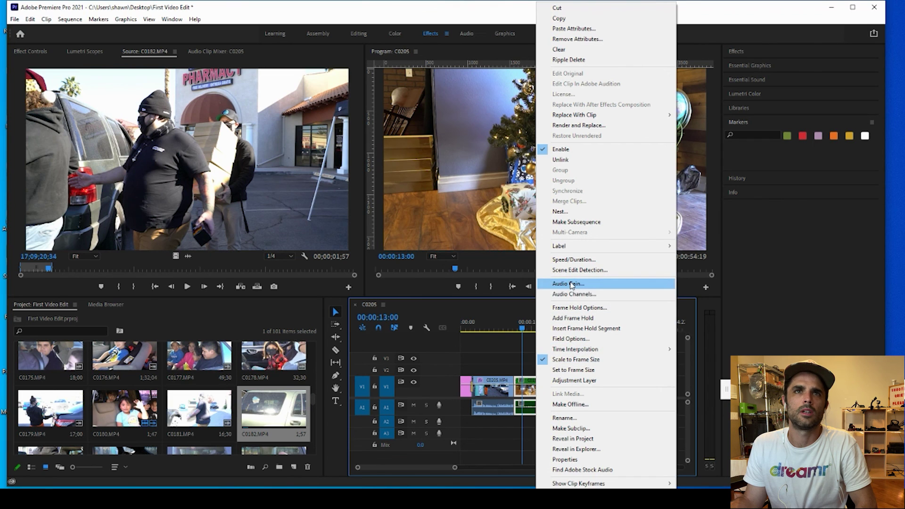
left_click(501, 355)
Enlarge the A1 audio track to show its waveforms and play a short section of C0205.MP4 from 00:00:04:12.
left_click_drag(438, 415, 443, 439)
left_click(483, 329)
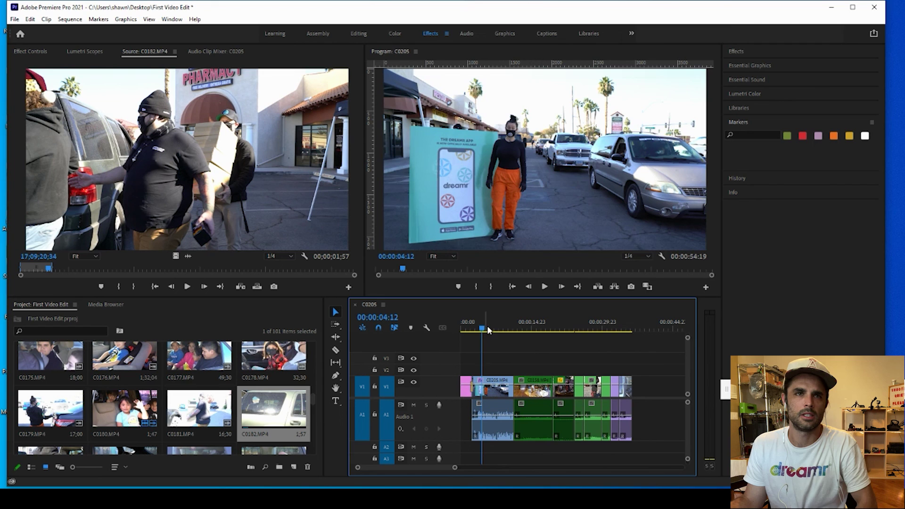
key("space")
key("space")
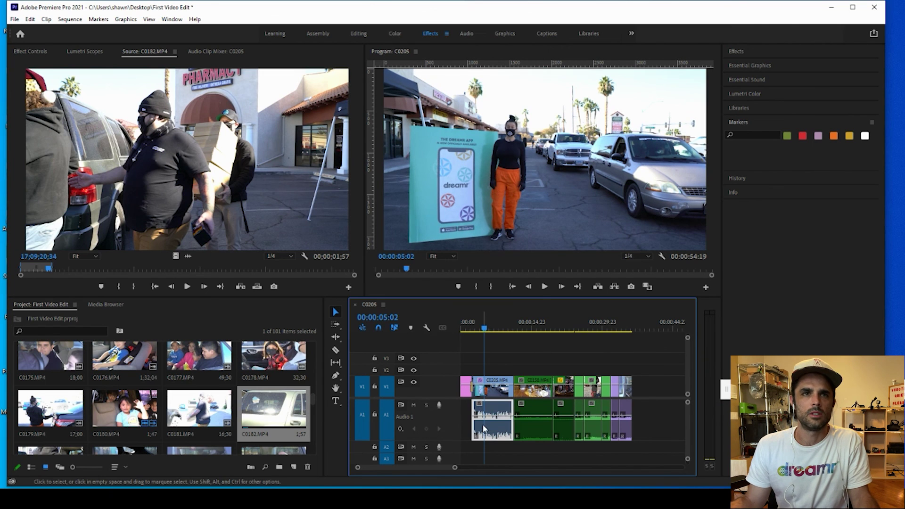
Raise the C0205.MP4 audio with a relative gain adjustment and play the clip to judge the volume.
right_click(483, 427)
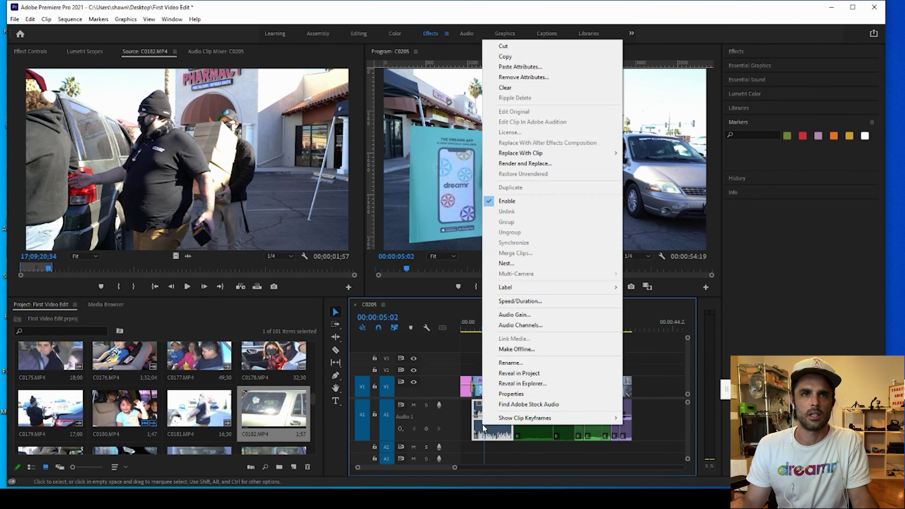
left_click(508, 317)
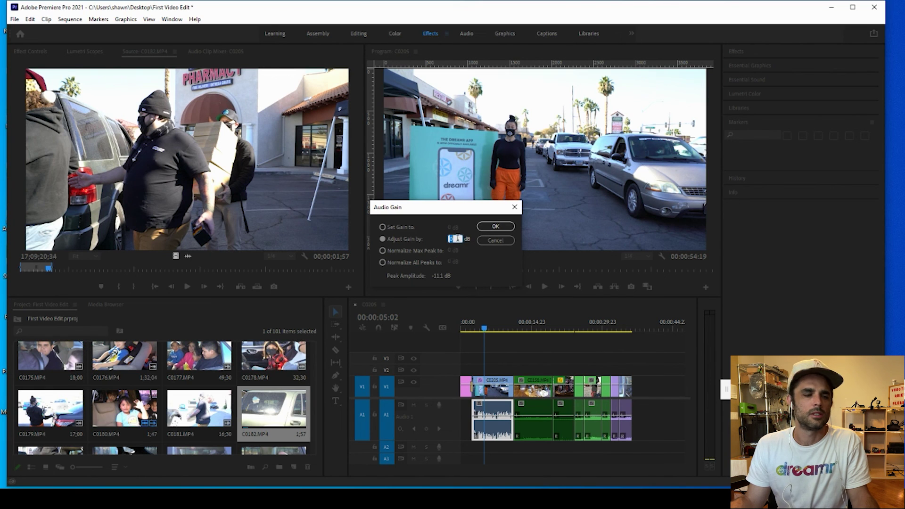
key("Return")
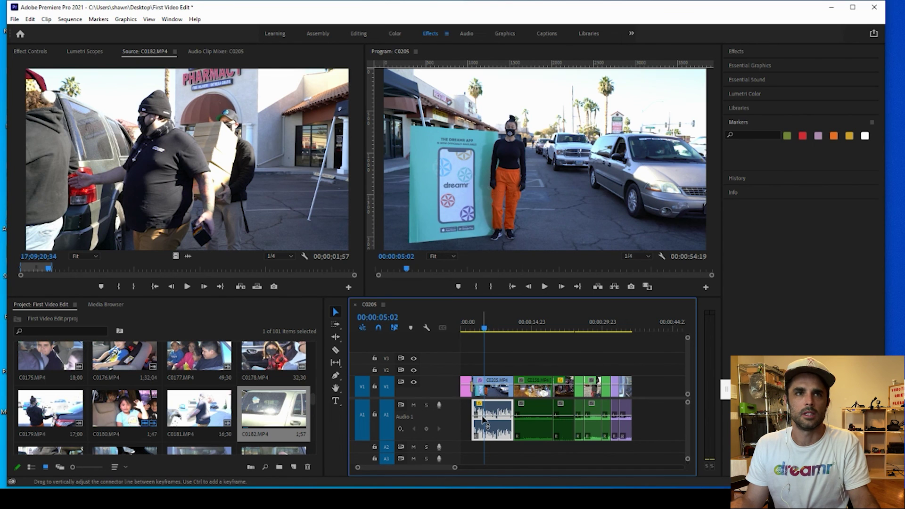
key("space")
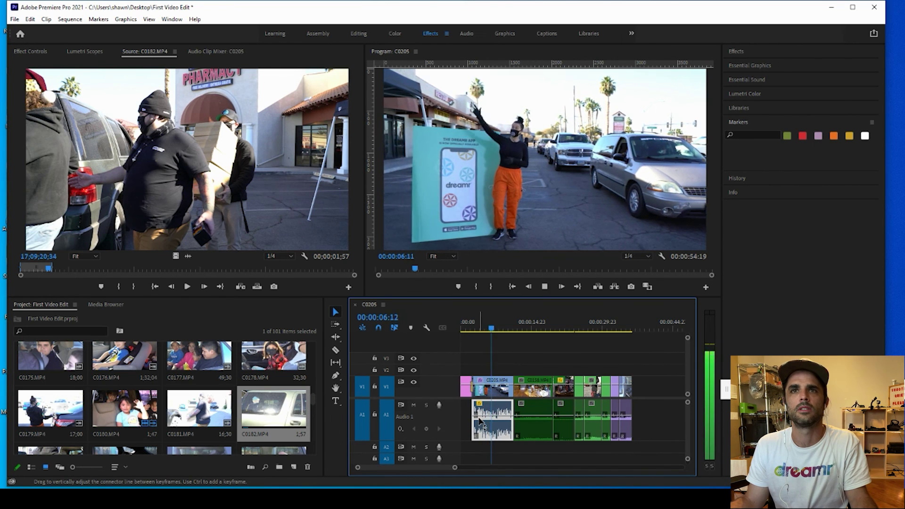
key("space")
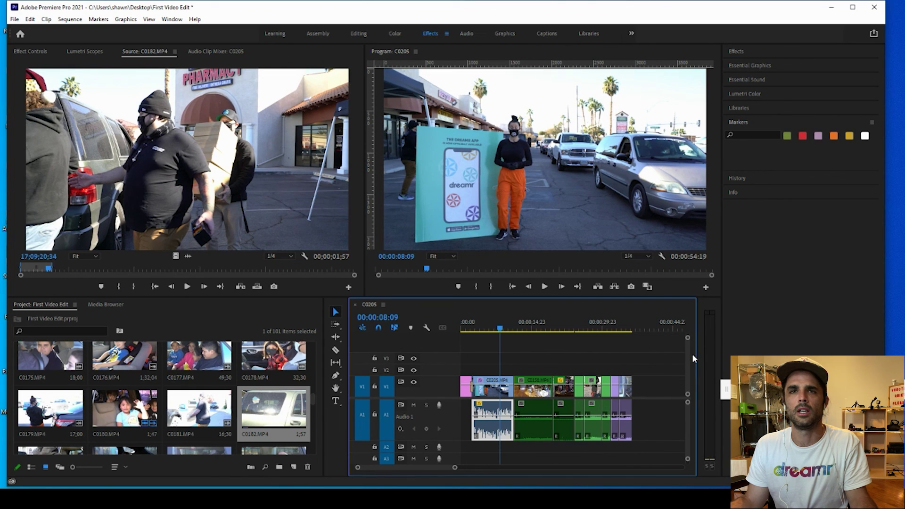
Widen the audio meters beside the timeline and play C0205.MP4 to check its levels on the dB scale.
left_click_drag(698, 354, 686, 354)
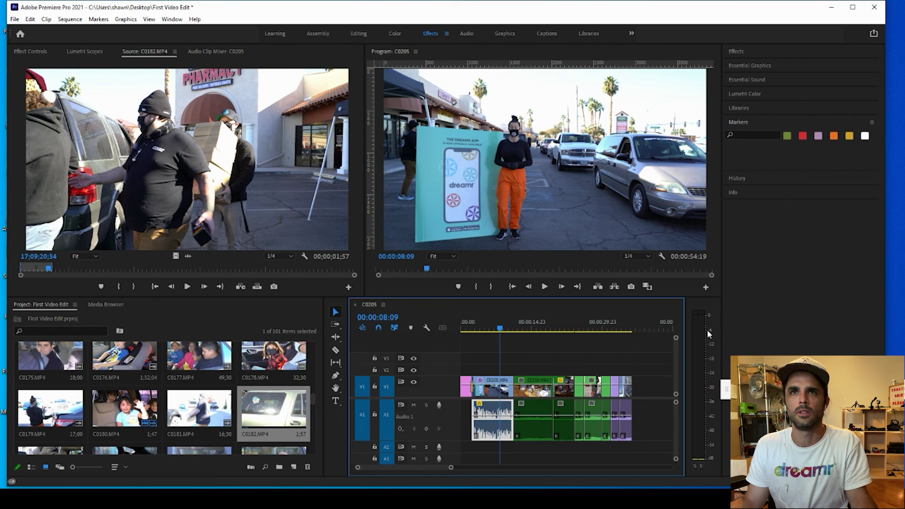
key("space")
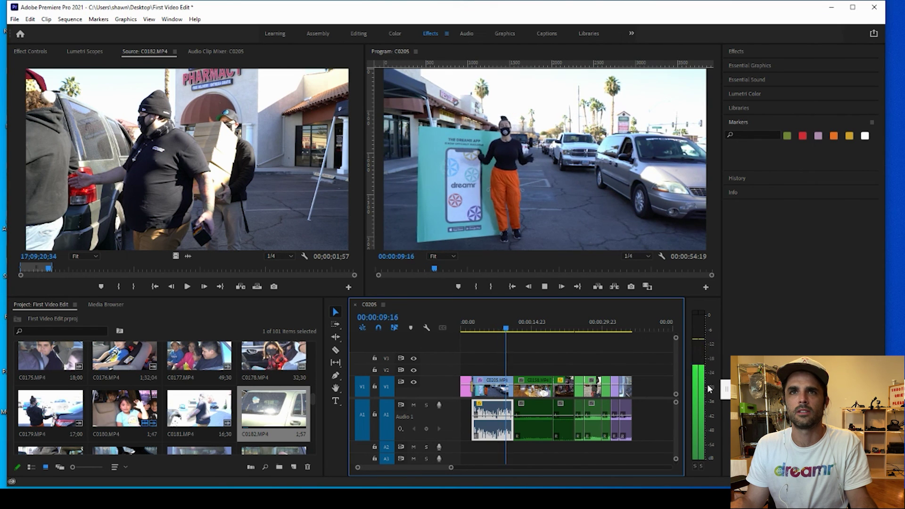
key("space")
Set the C0205.MP4 audio gain to 10 dB and play the rest of the clip to check the level.
right_click(506, 417)
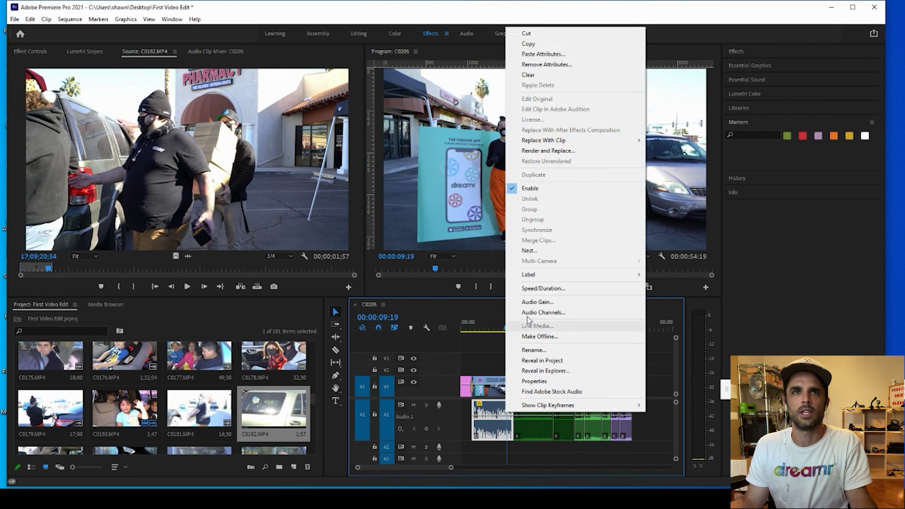
left_click(534, 302)
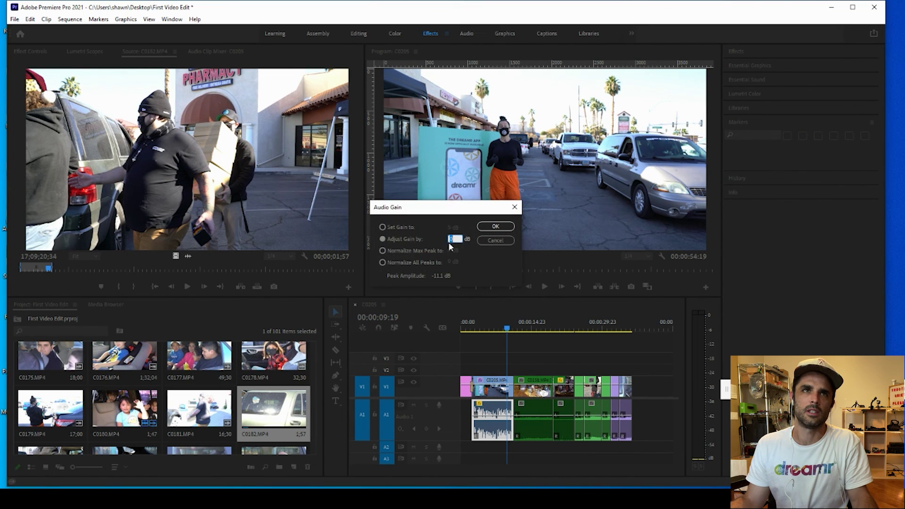
left_click(383, 227)
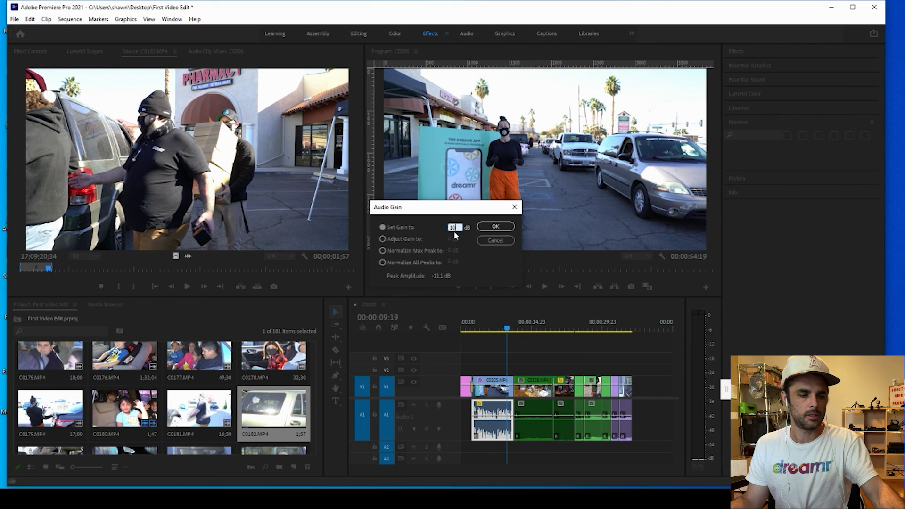
key("Return")
key("space")
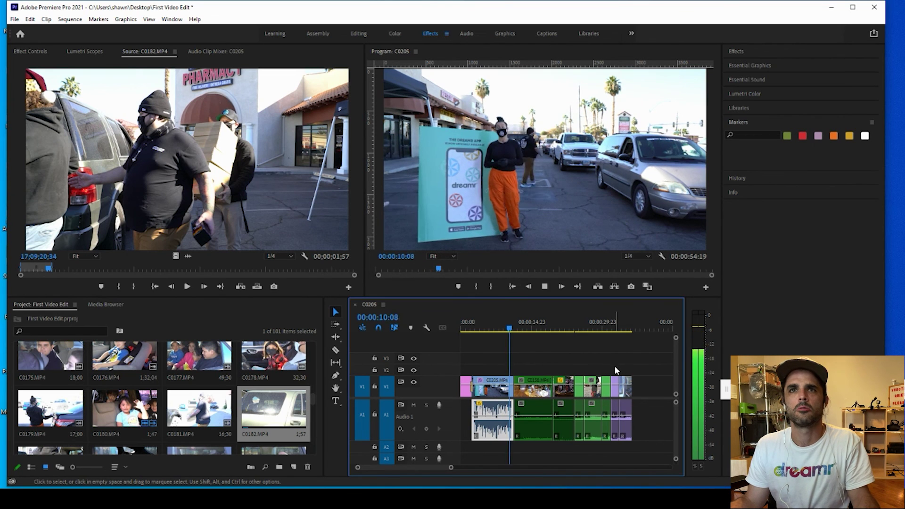
key("space")
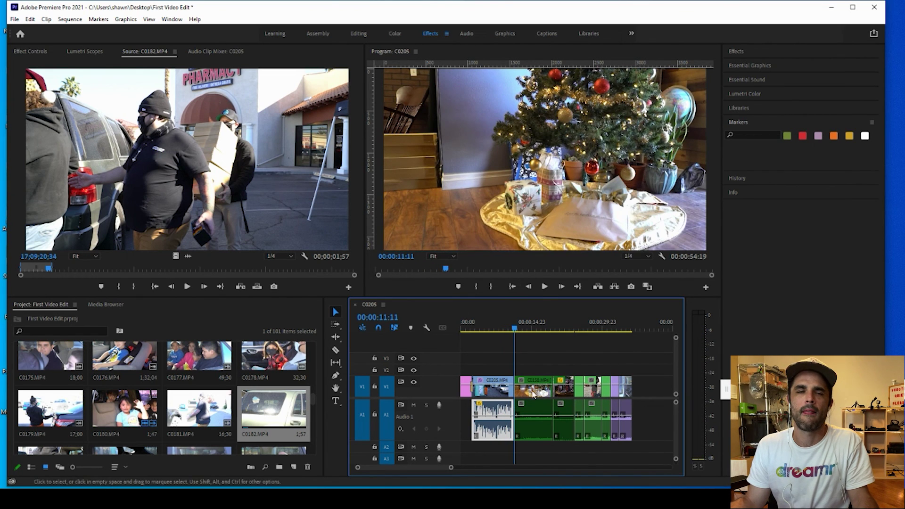
Review the sequence from the title at 00:00:02:00 through the labeled clip groups.
left_click(470, 324)
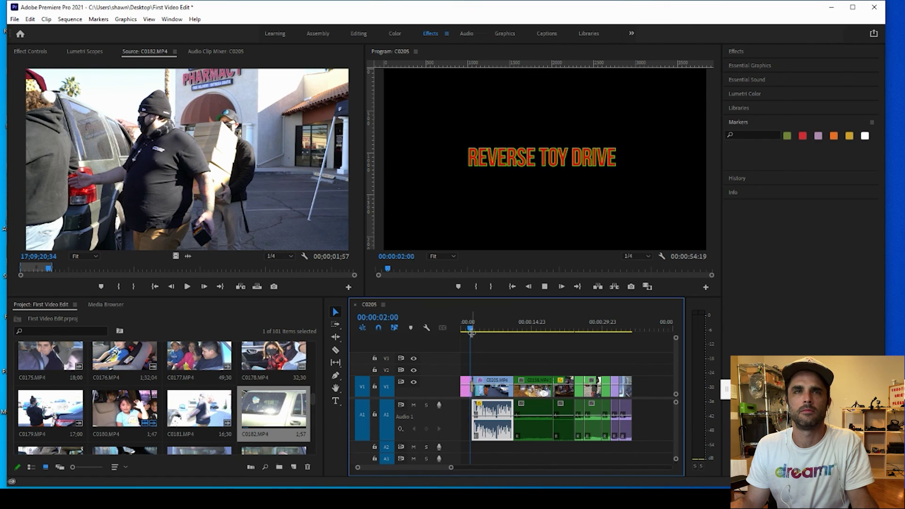
key("space")
left_click_drag(491, 329, 636, 336)
left_click(547, 326)
left_click_drag(468, 327, 533, 326)
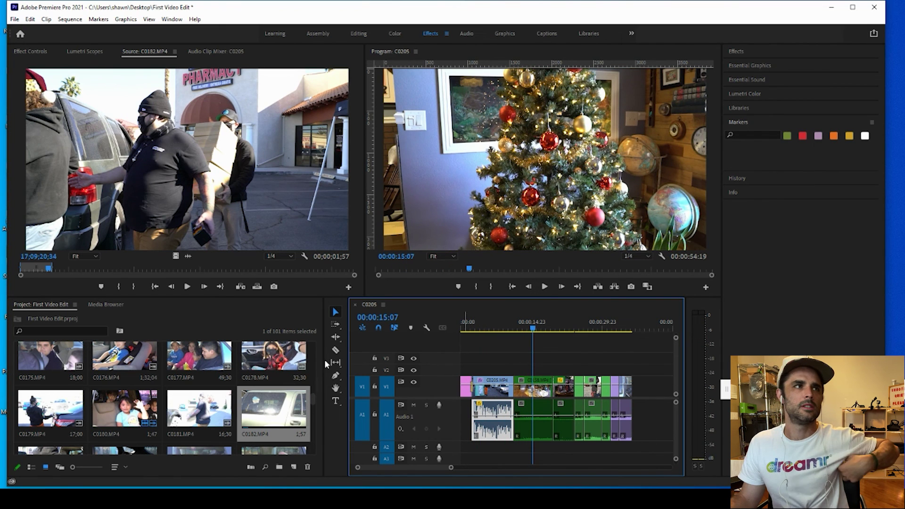
Select the C0158.MP4 clip at the playhead and view its Lumetri scopes and effect controls.
key("d")
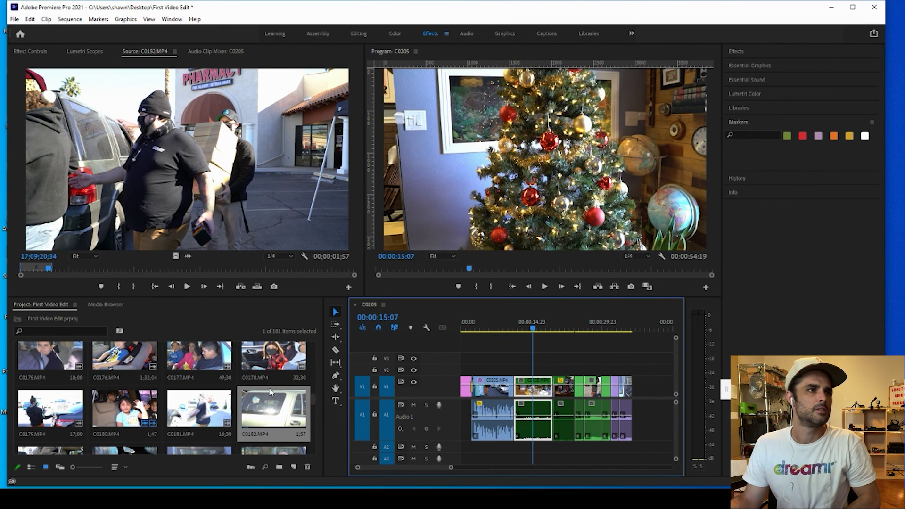
left_click(28, 53)
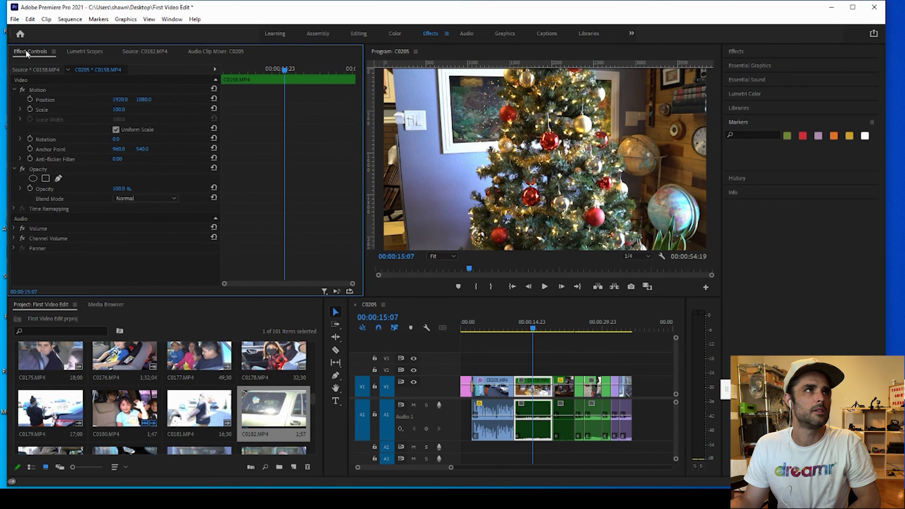
left_click(85, 52)
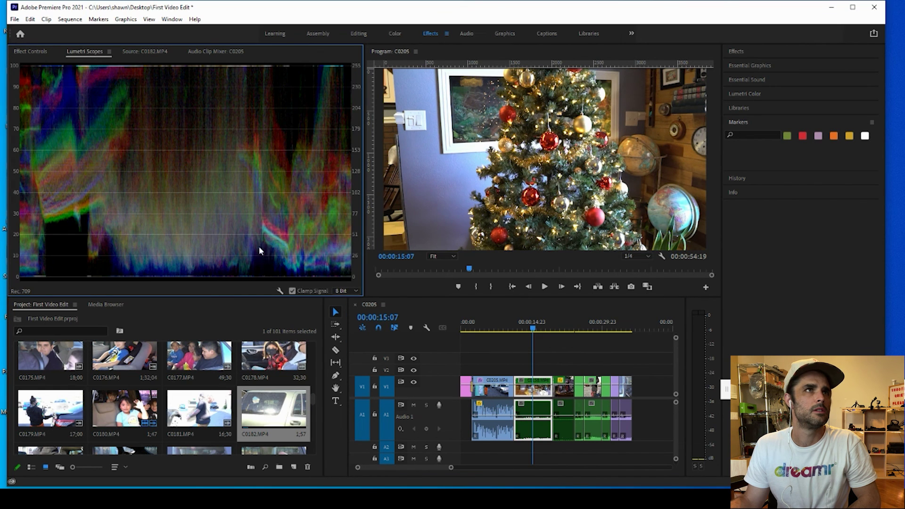
left_click(34, 53)
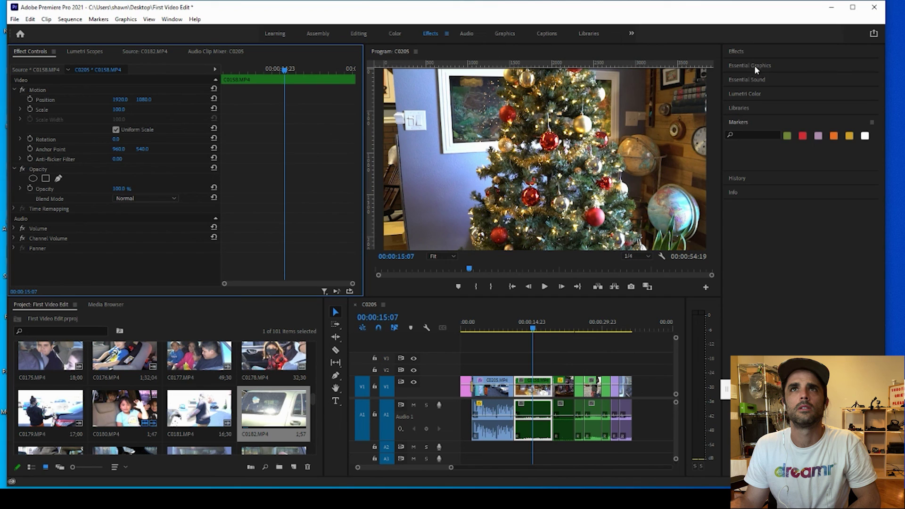
Browse the effects library's video transitions and list the Wipe transitions.
left_click(742, 50)
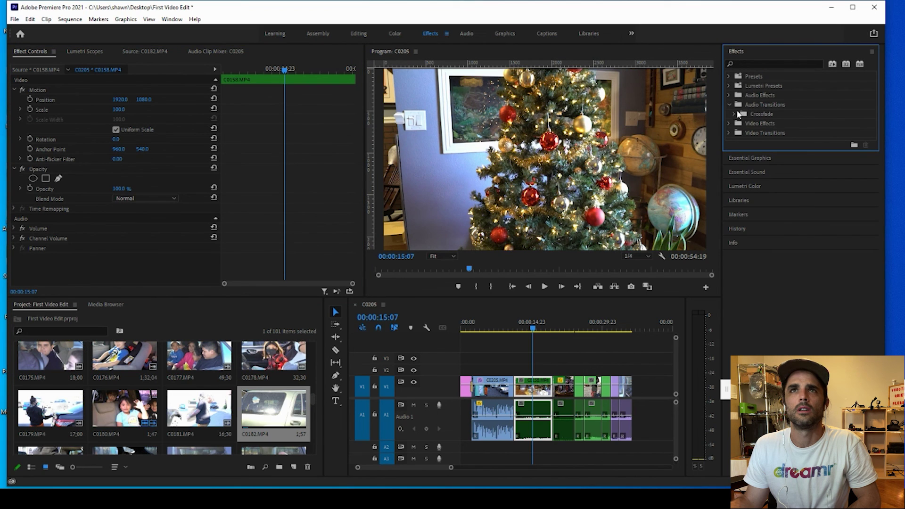
left_click(729, 104)
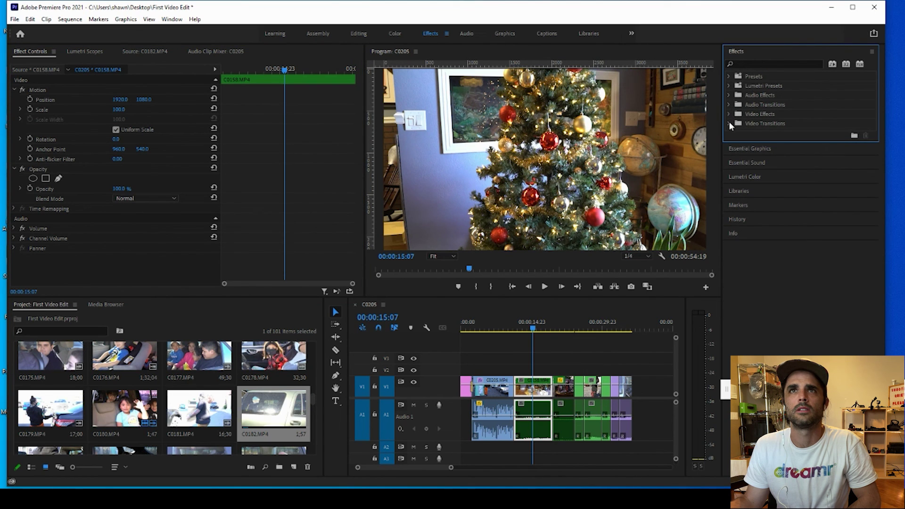
left_click(730, 123)
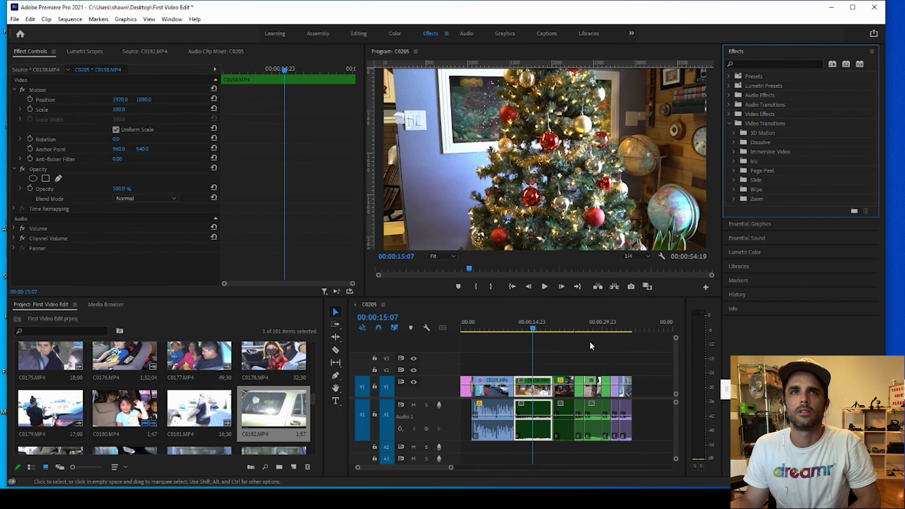
left_click(730, 188)
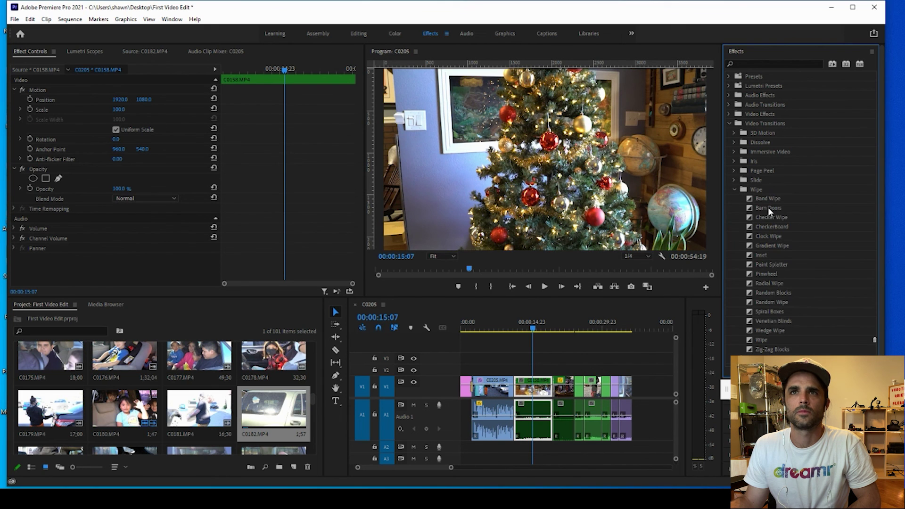
Apply the Wipe transition at the end of the C0158.MP4 clip and scrub through the cut to preview it.
left_click_drag(533, 329, 549, 330)
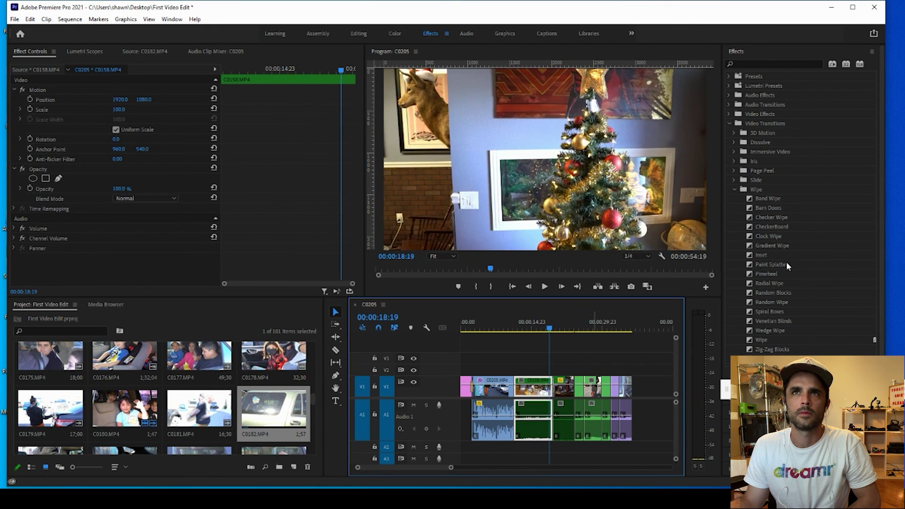
mouse_move(551, 326)
left_mouse_down()
mouse_move(564, 323)
mouse_move(547, 327)
left_mouse_up()
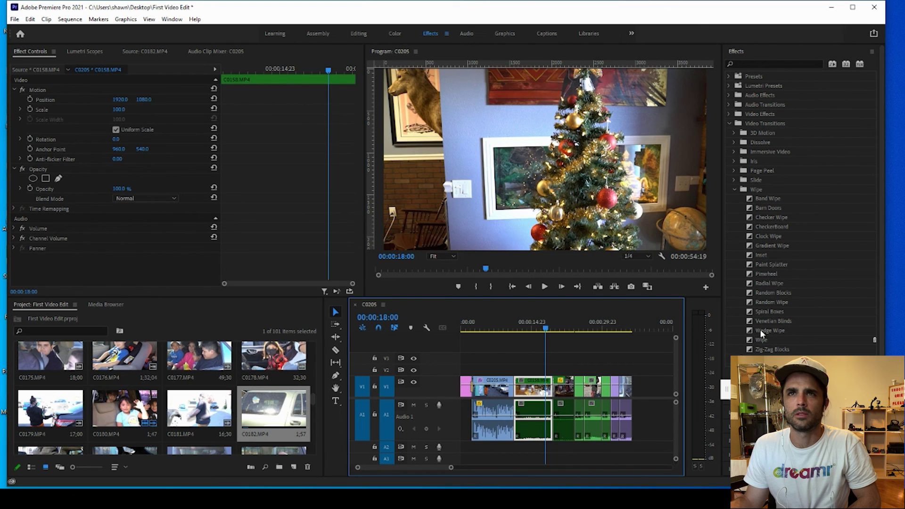
left_click_drag(762, 340, 555, 388)
left_click(550, 329)
left_click_drag(553, 329, 572, 324)
Apply the Dip to White dissolve at the cut between C0159.MP4 and C0128.MP4 and play it.
key("equal")
key("equal")
key("equal")
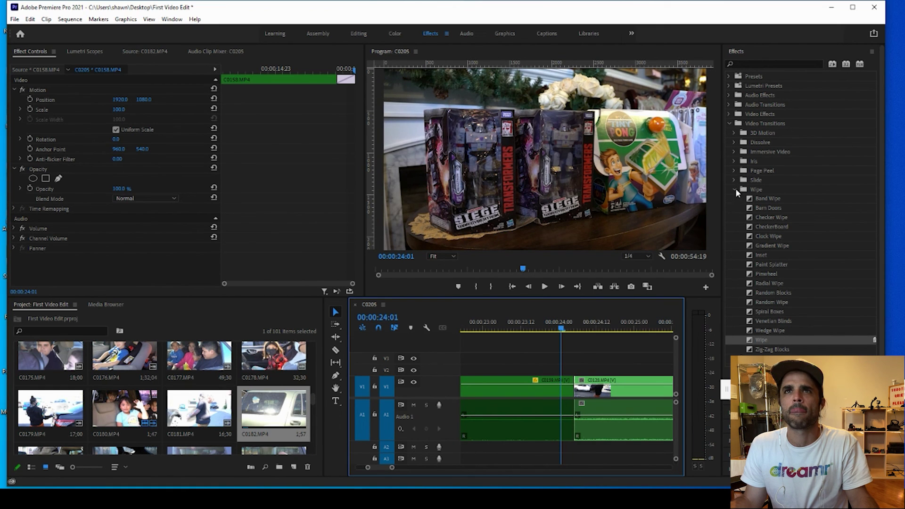
left_click(734, 172)
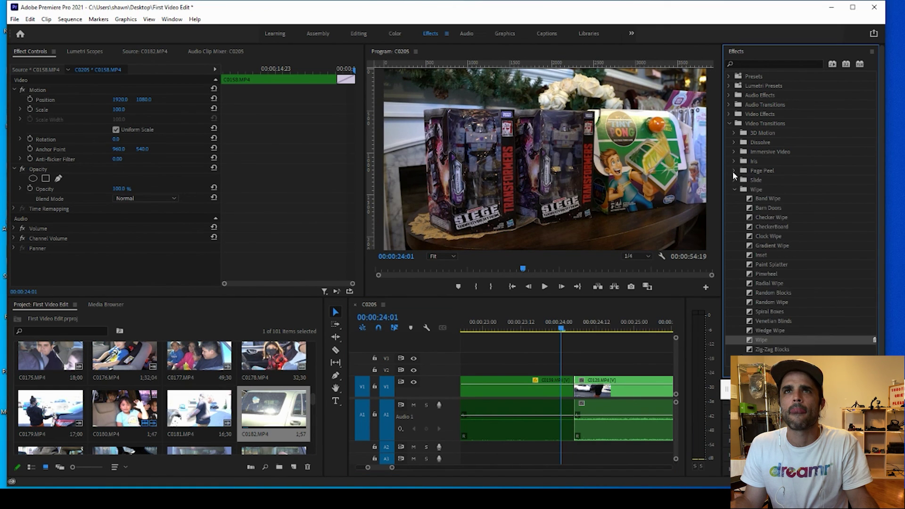
left_click(734, 142)
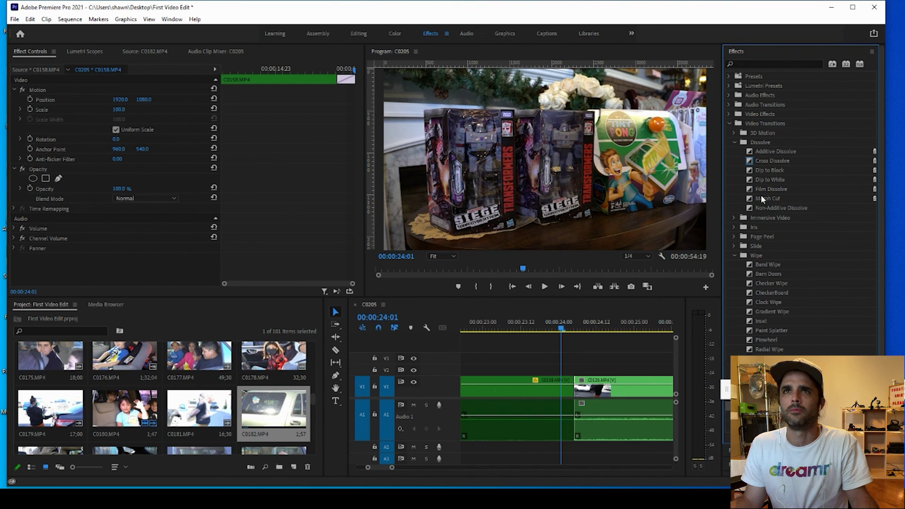
left_click_drag(765, 182, 580, 393)
left_click(534, 326)
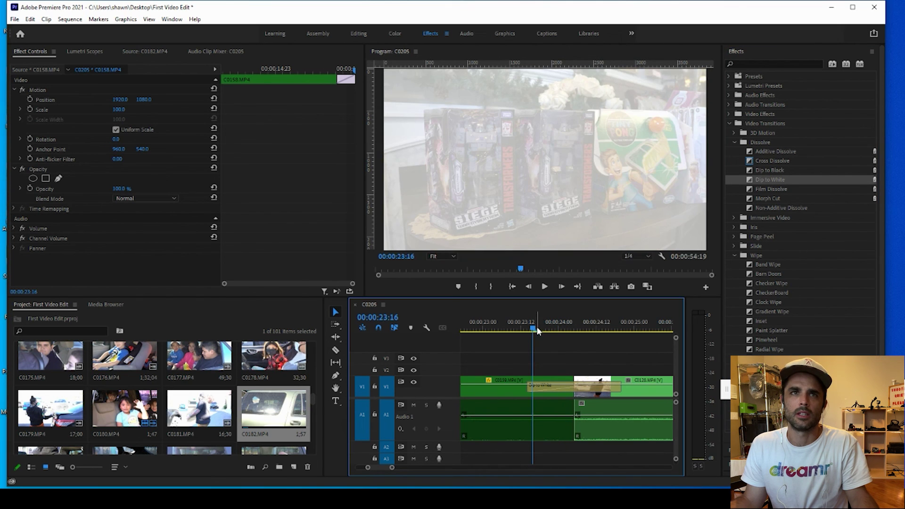
key("space")
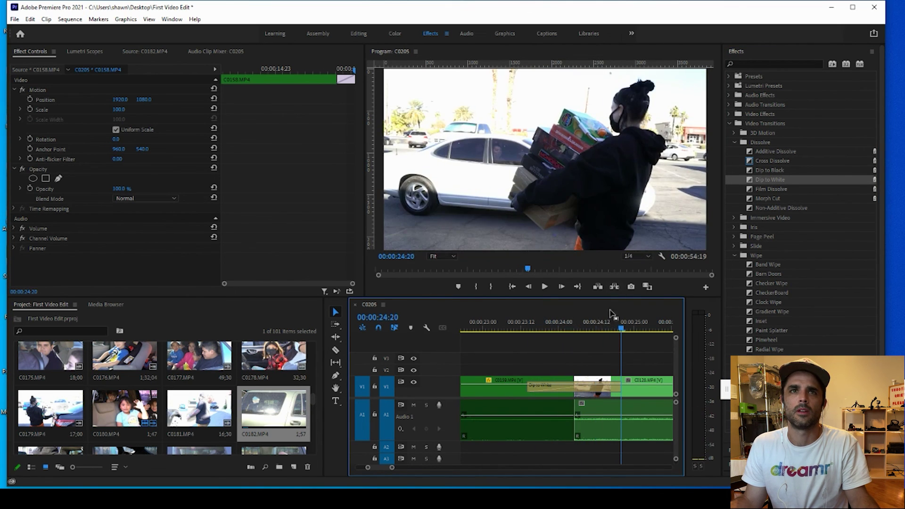
Shorten the Dip to White transition to 12 frames, ending at the cut, and play it.
left_click(531, 324)
left_click(548, 387)
mouse_move(530, 387)
left_mouse_down()
mouse_move(559, 388)
mouse_move(547, 387)
left_mouse_up()
key("space")
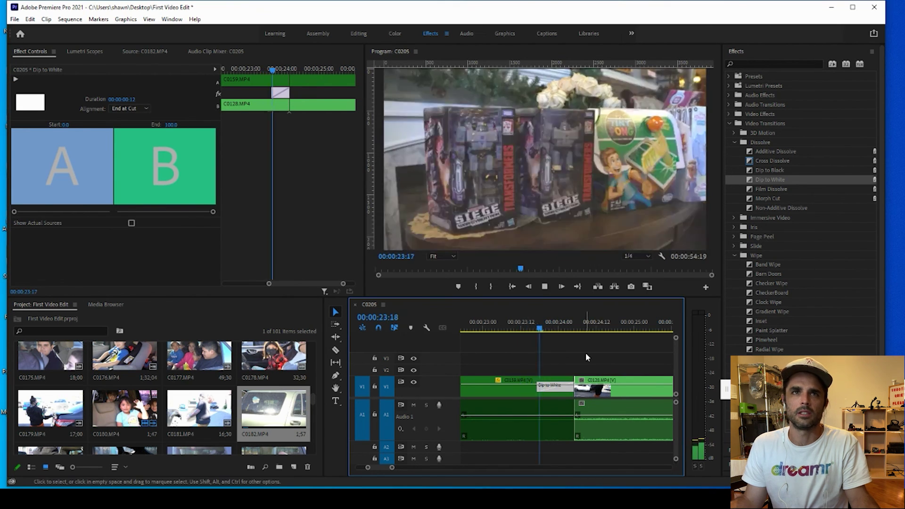
Slide the Dip to White transition along the timeline so it starts at the cut and play it.
left_click(555, 393)
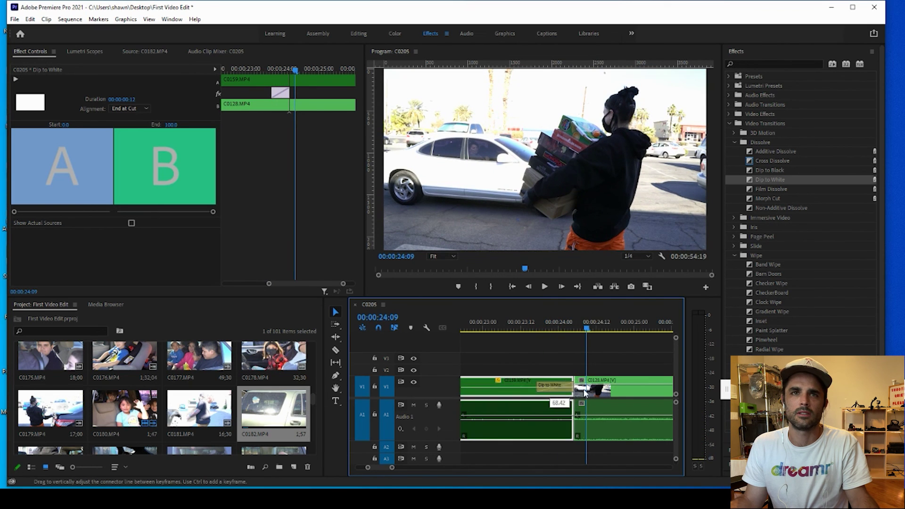
left_click_drag(554, 392, 576, 392)
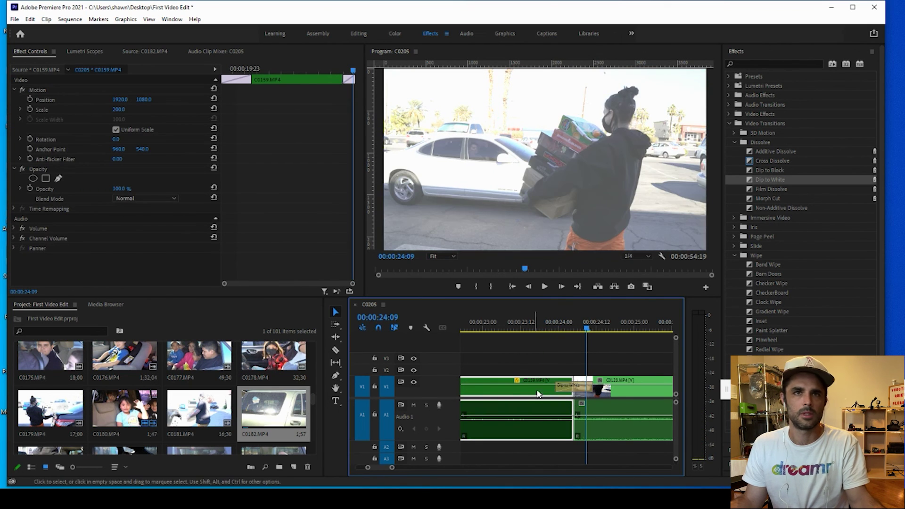
left_click(592, 386)
left_click(580, 329)
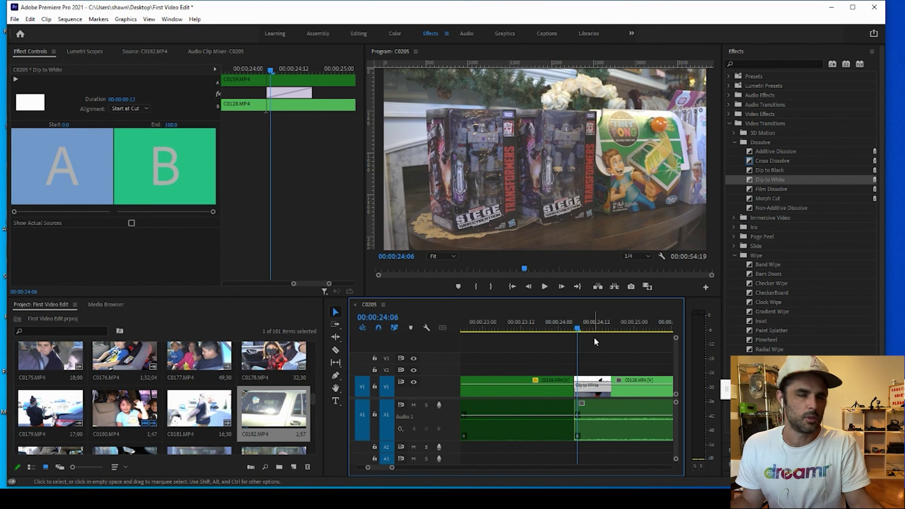
key("space")
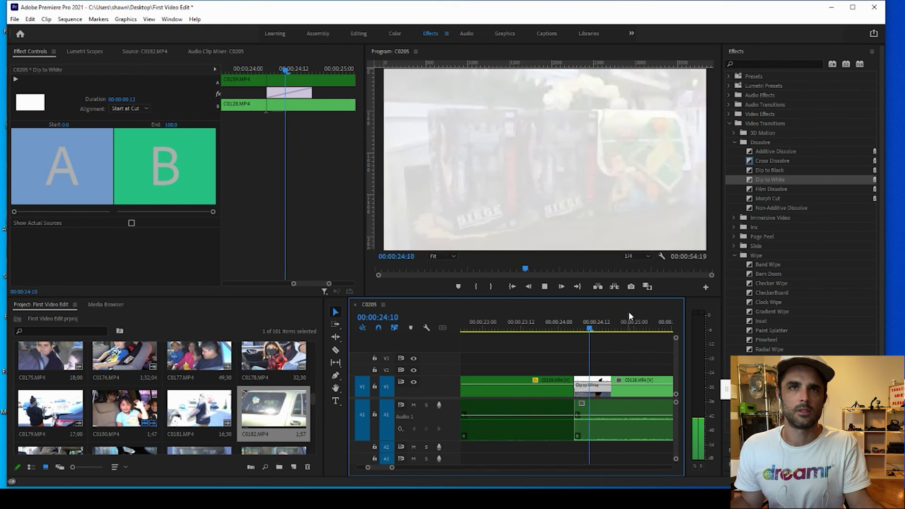
Center the Dip to White transition on the cut, then play and scrub through it.
left_click(587, 330)
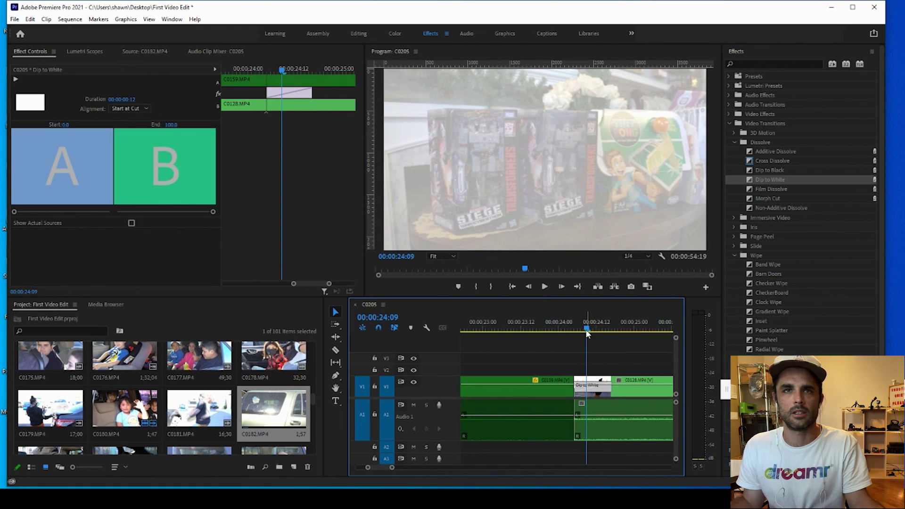
mouse_move(580, 330)
left_mouse_down()
mouse_move(599, 333)
mouse_move(565, 332)
mouse_move(603, 336)
mouse_move(571, 332)
mouse_move(587, 332)
left_mouse_up()
left_click_drag(598, 386, 578, 387)
left_click_drag(553, 326, 584, 332)
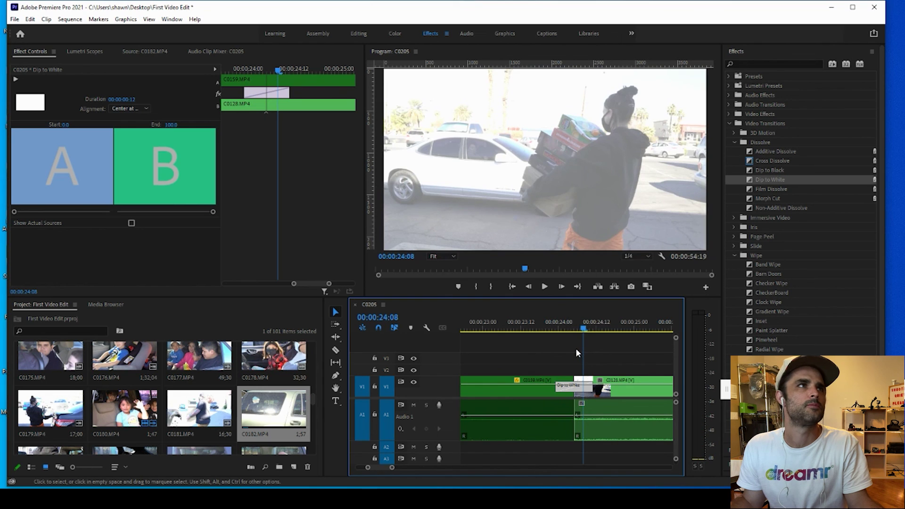
key("space")
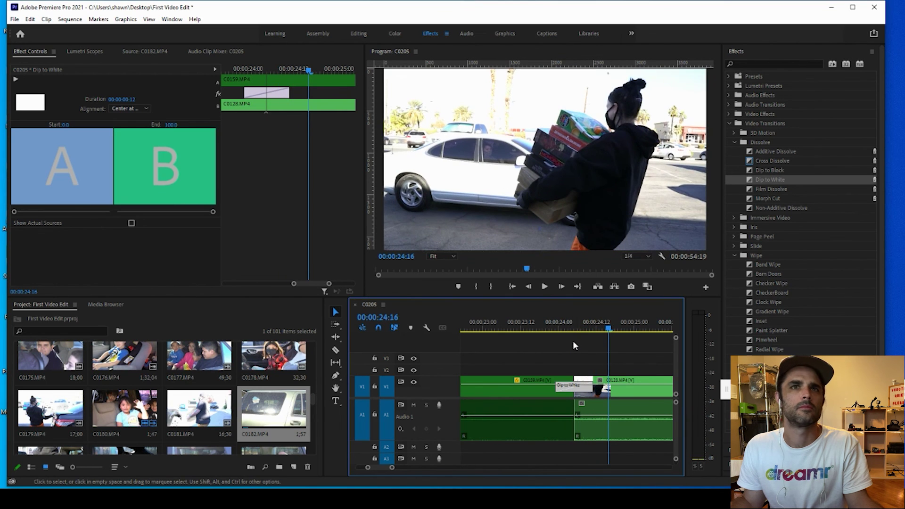
left_click(567, 329)
left_click_drag(568, 328, 587, 329)
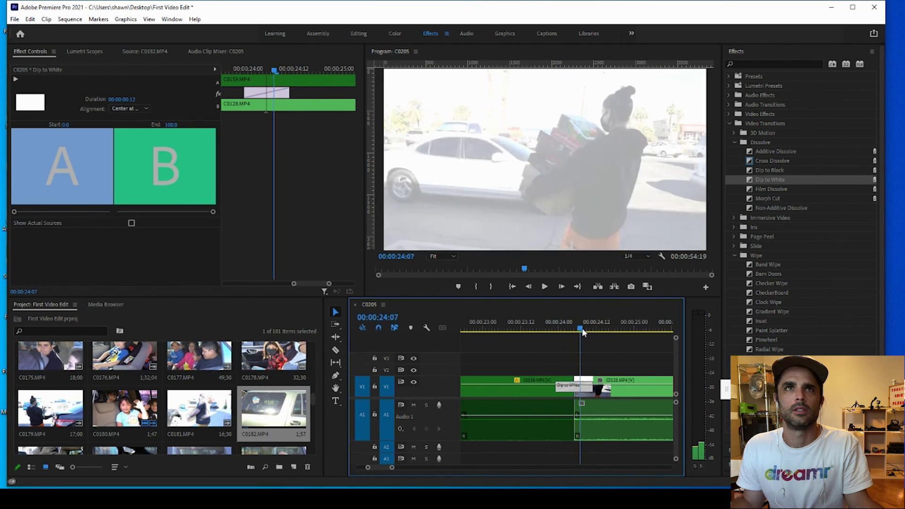
Lengthen the Dip to White transition to 00:00:01:22, centered on the cut, and play it.
left_click(594, 388)
left_click(590, 388)
left_click(594, 388)
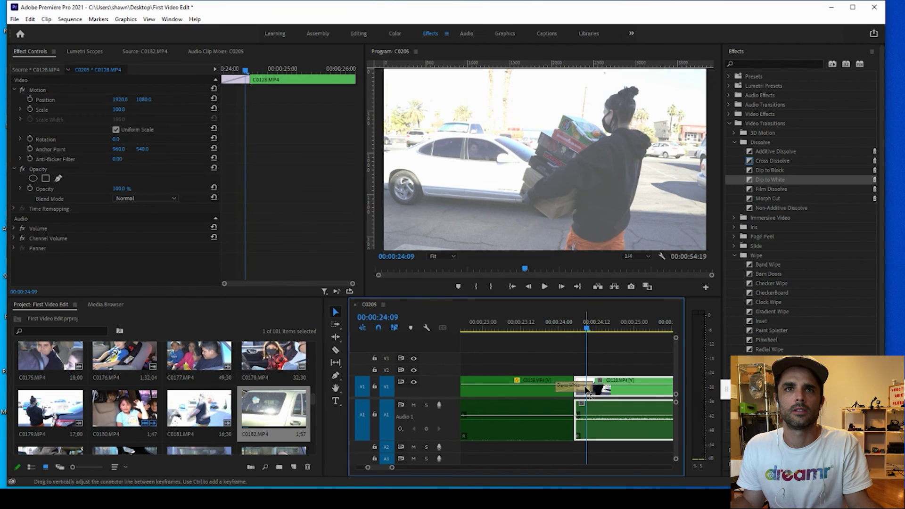
left_click(590, 387)
left_click_drag(591, 388, 621, 390)
left_click(497, 324)
key("space")
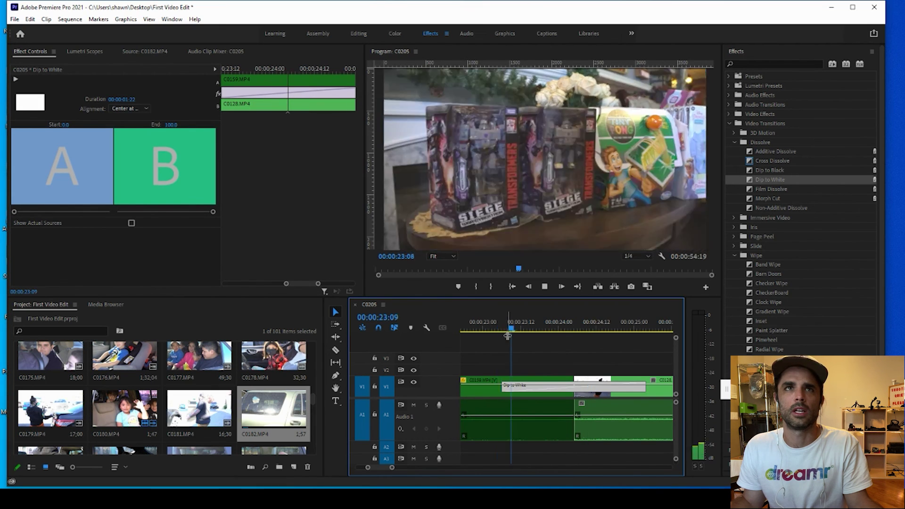
key("space")
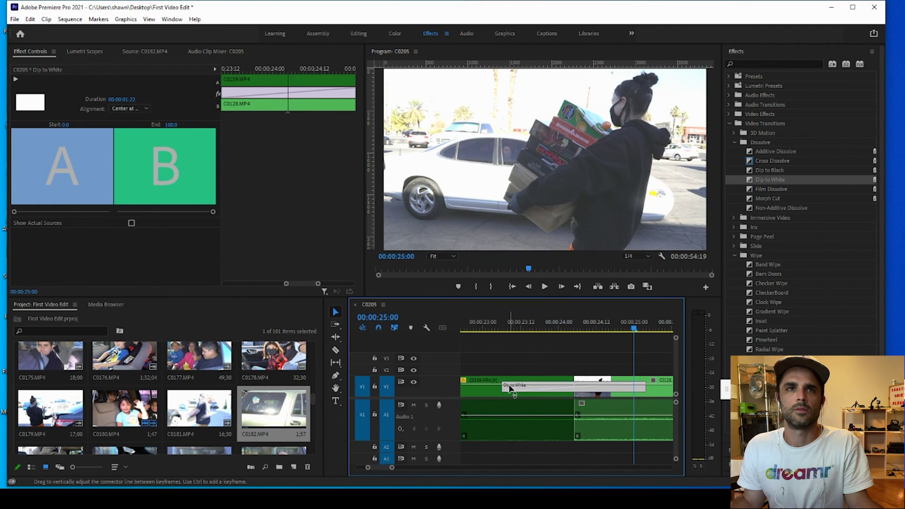
Shorten the Dip to White transition to 20 frames, centered on the cut.
left_click(545, 395)
double_click(600, 394)
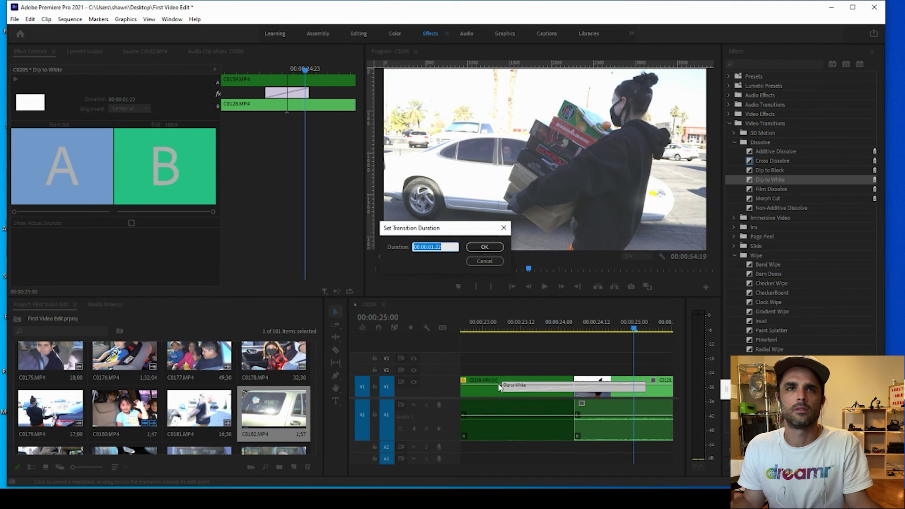
left_click(485, 261)
left_click_drag(503, 387, 558, 387)
key("space")
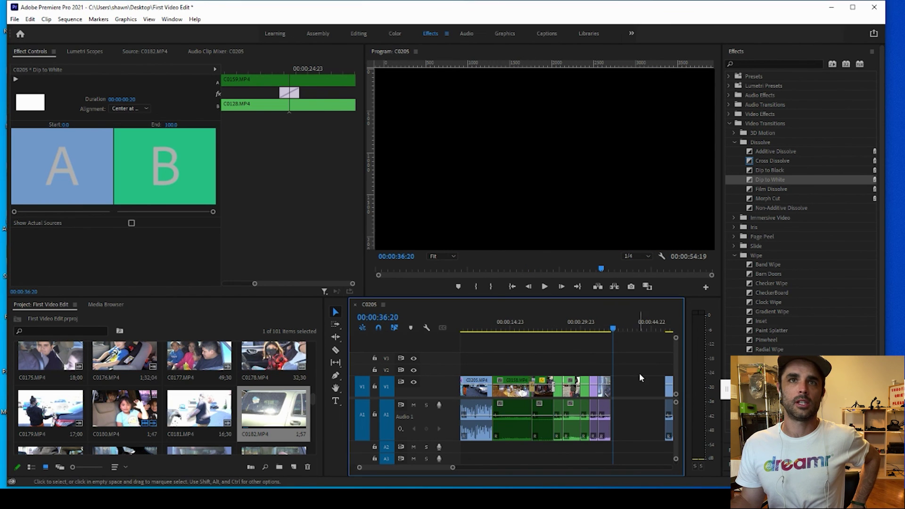
Mark the export range with an In point at 00:00:00:00 and an Out point at the last clip's end, 00:00:36:11.
left_click_drag(531, 332, 466, 321)
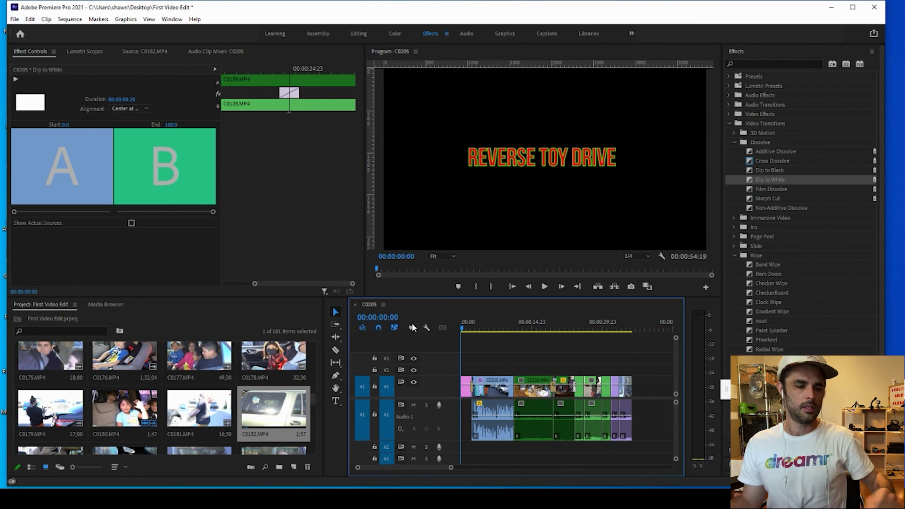
key("ctrl+a")
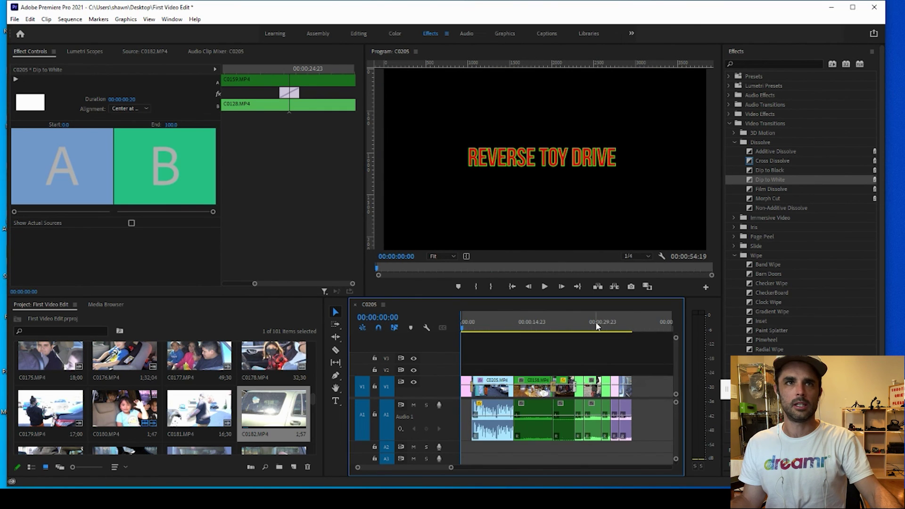
left_click_drag(628, 319, 633, 320)
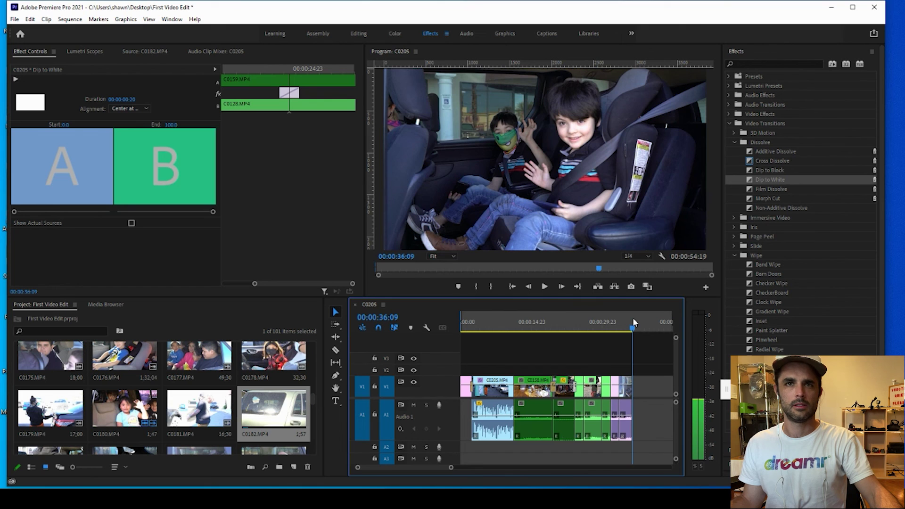
key("equal")
key("equal")
key("equal")
key("equal")
key("equal")
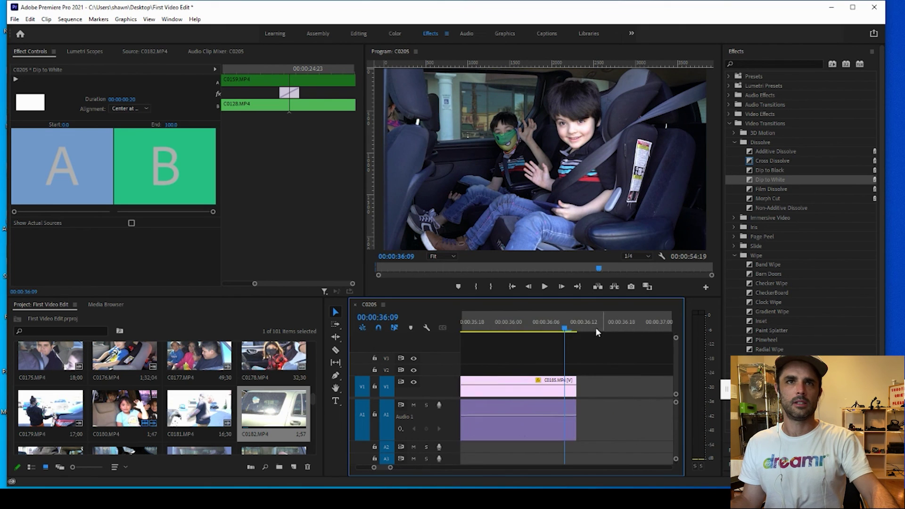
left_click(578, 325)
mouse_move(580, 328)
left_mouse_down()
mouse_move(522, 325)
mouse_move(578, 325)
left_mouse_up()
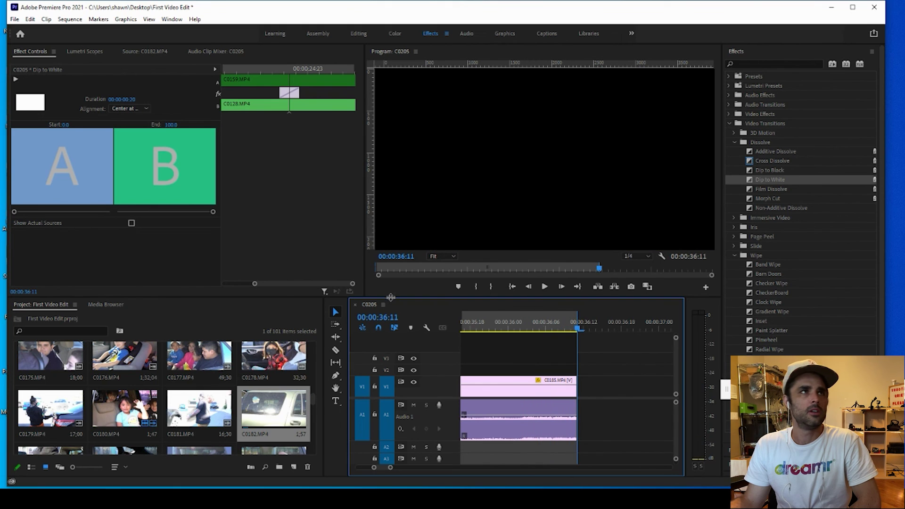
Open the media export settings for the sequence and choose the YouTube 1080p Full HD preset with the H.264 format.
left_click(15, 19)
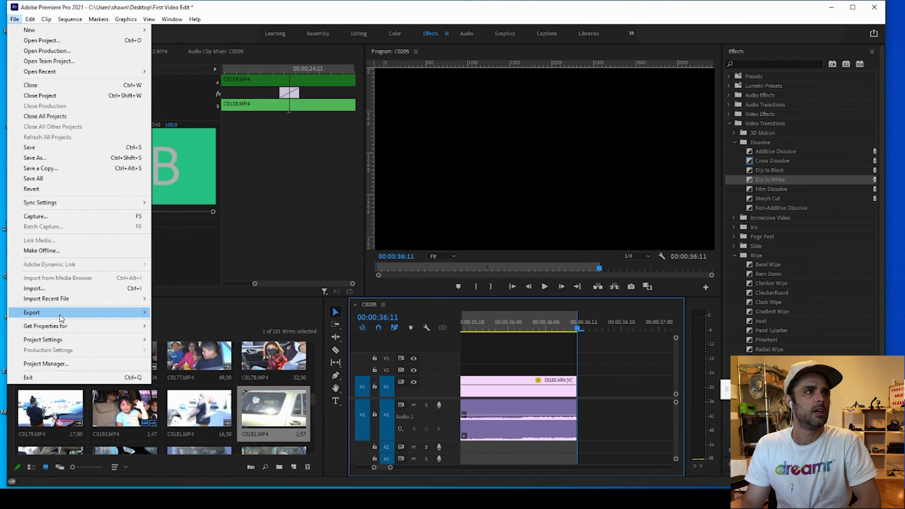
mouse_move(60, 315)
left_click(188, 312)
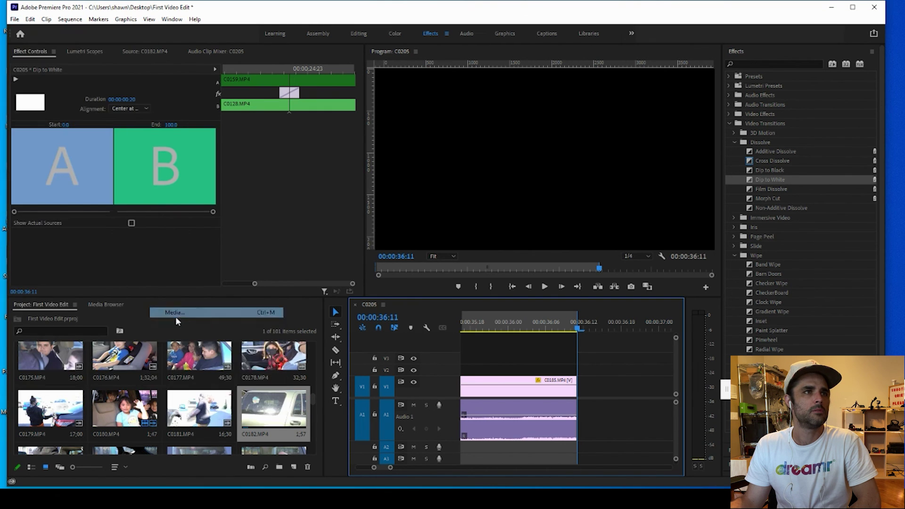
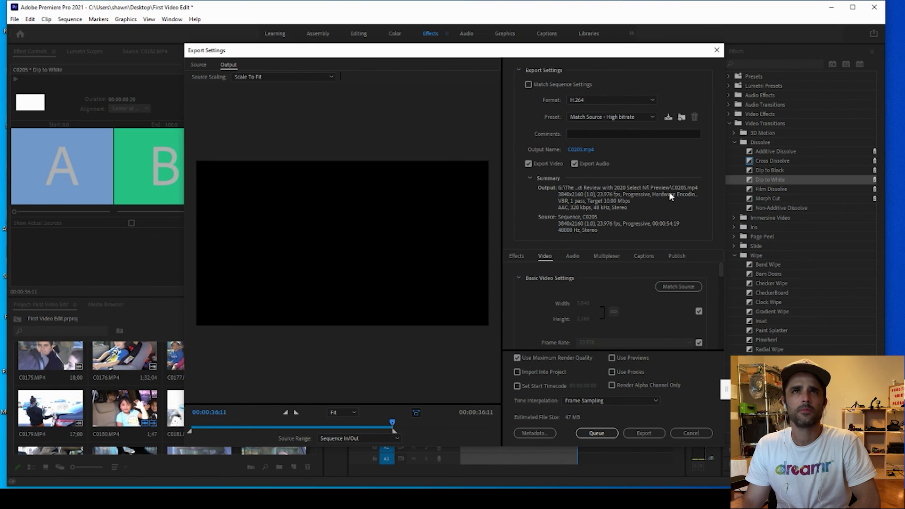
left_click(626, 116)
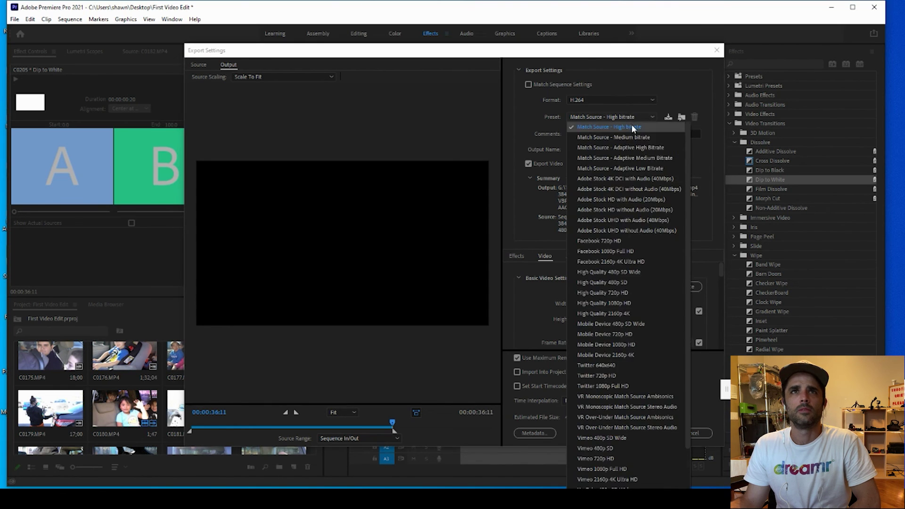
left_click(617, 99)
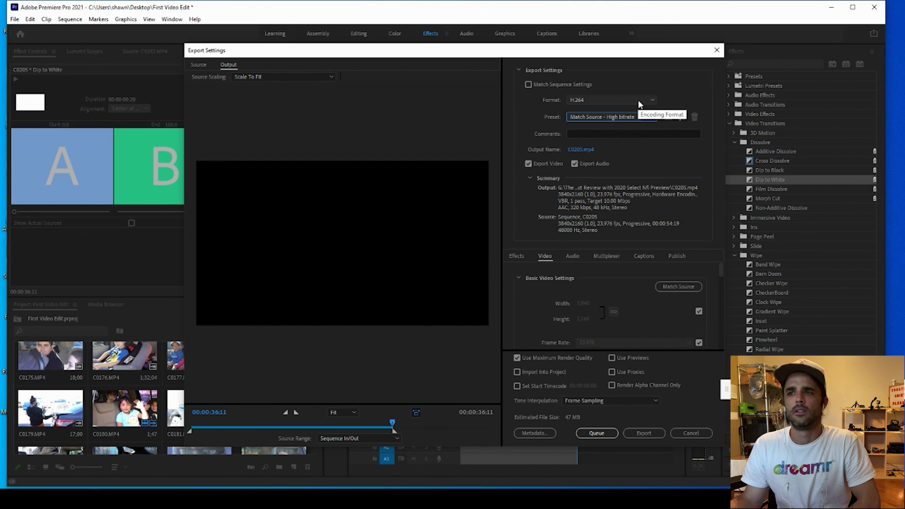
left_click(611, 100)
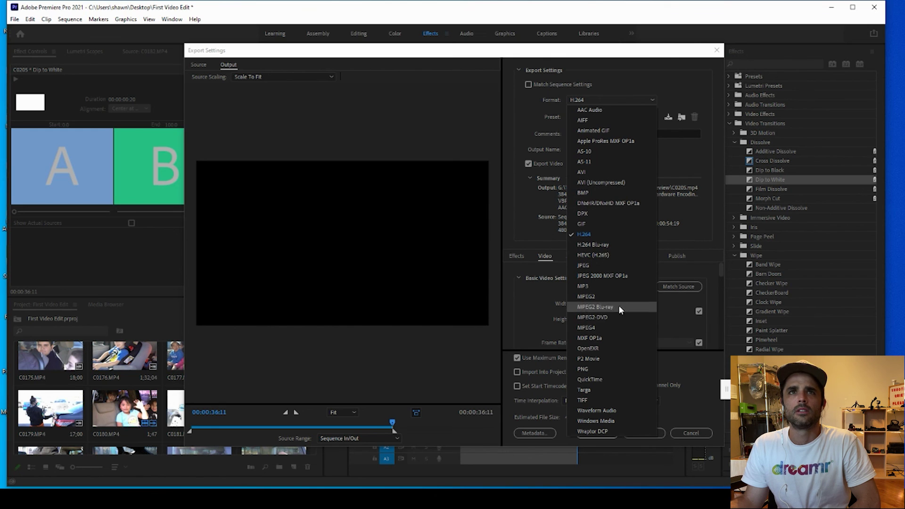
left_click(532, 110)
left_click(587, 119)
scroll(614, 260, "down", 2)
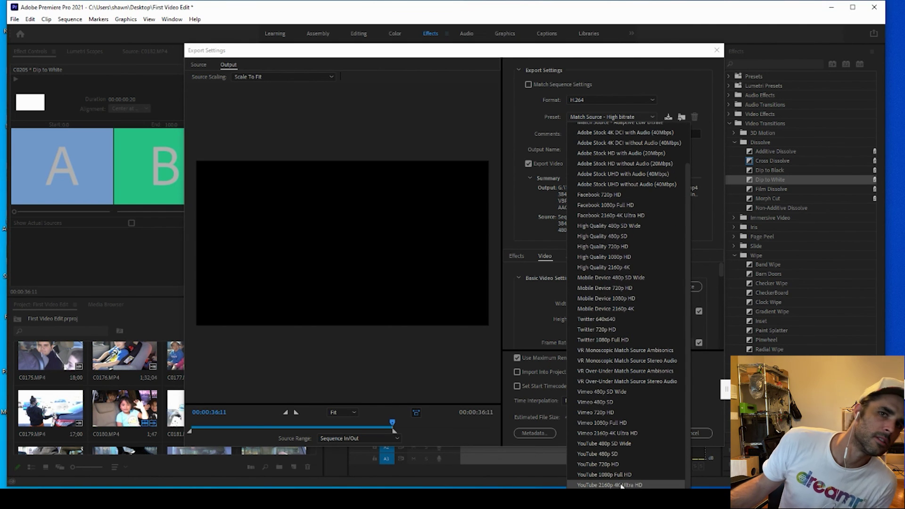
left_click(597, 477)
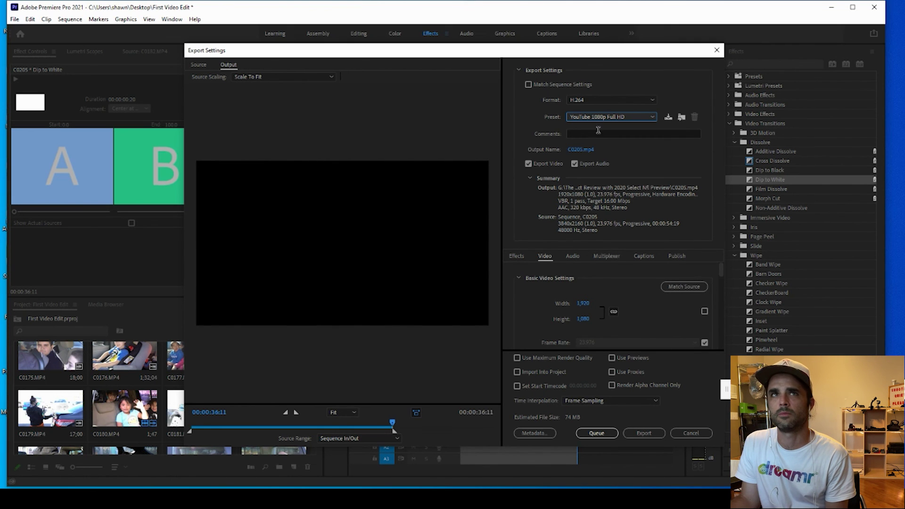
Name the export's output file "my first video" as an MP4 in the Product Review with 2020 Select Nfl Preview folder.
left_click(577, 150)
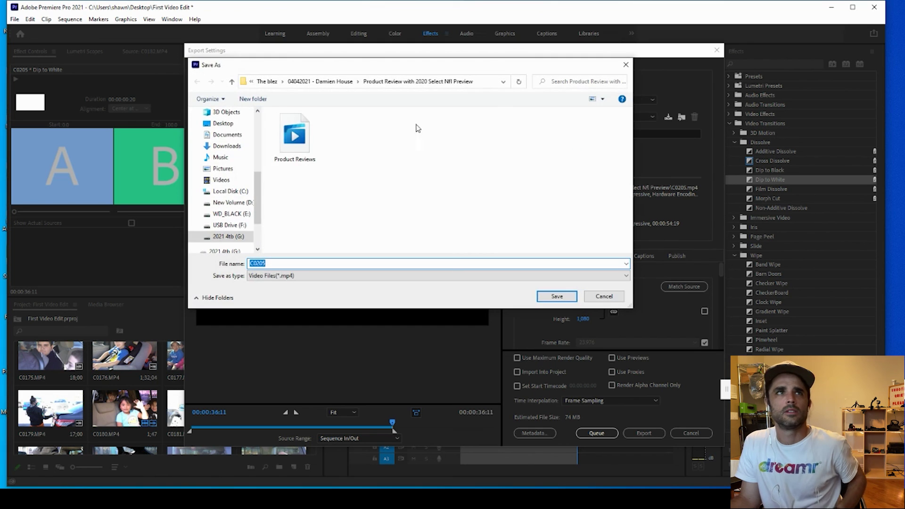
left_click(605, 296)
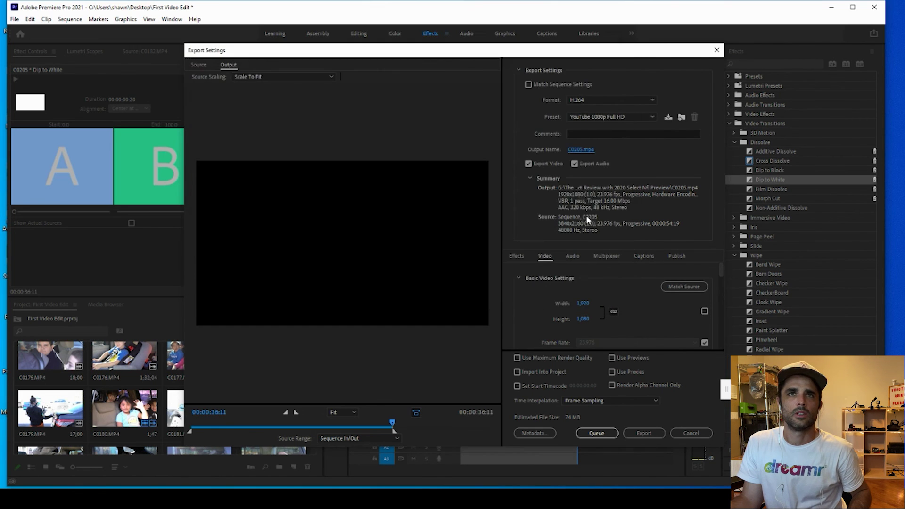
left_click(578, 149)
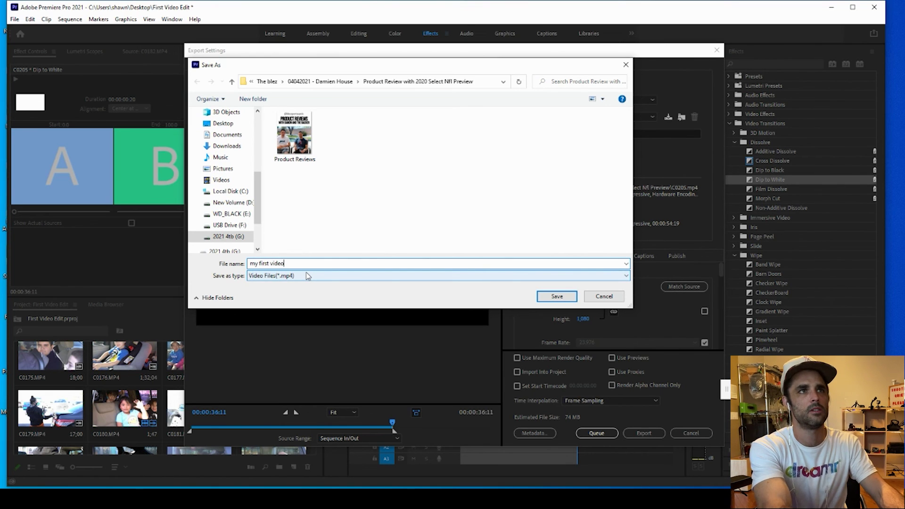
left_click(557, 296)
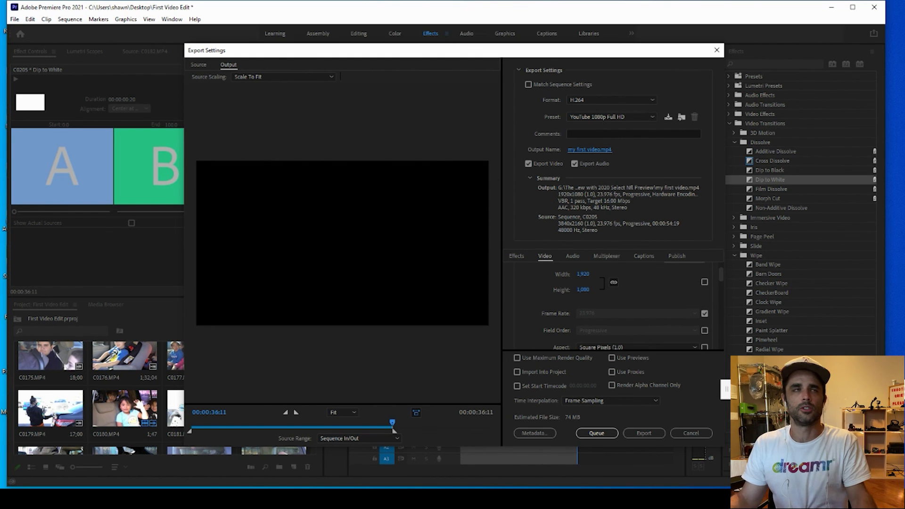
Review the video bitrate encoding options and advanced settings, and export the sequence directly with VBR, 1 pass encoding.
left_click_drag(721, 278, 735, 325)
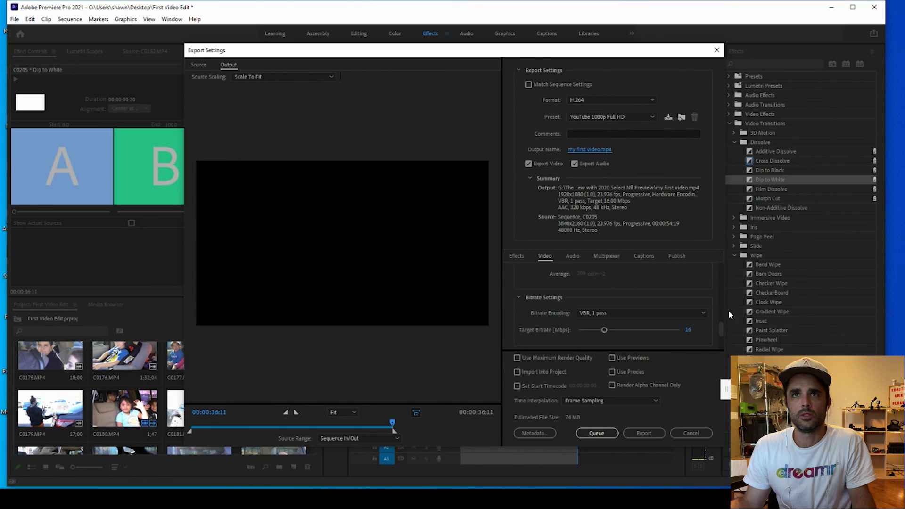
left_click(652, 311)
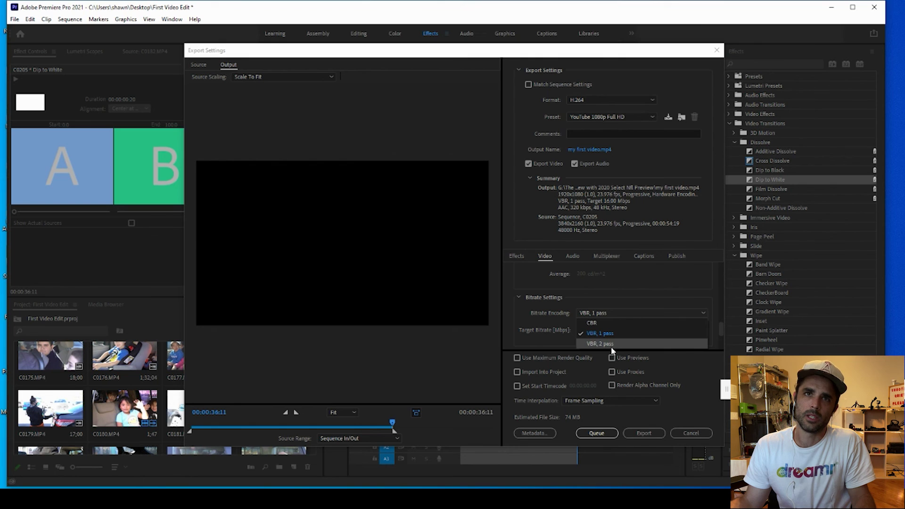
left_click(718, 330)
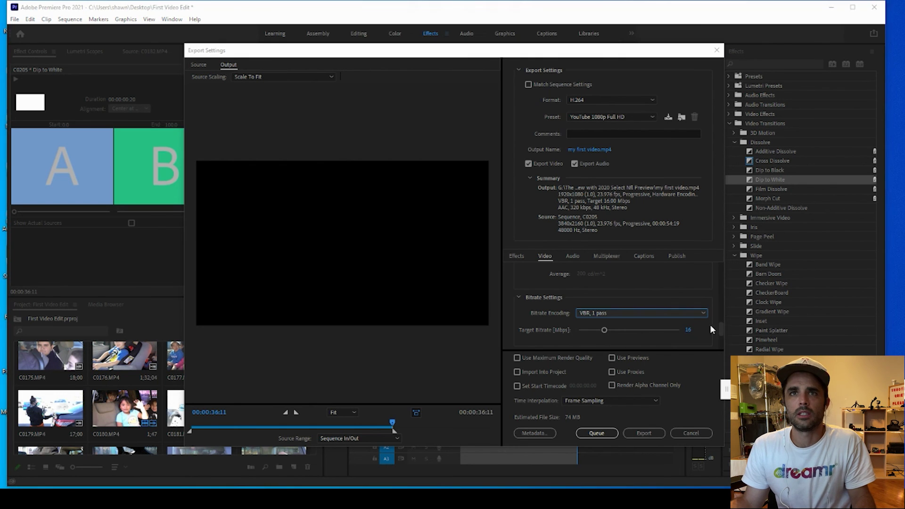
left_click_drag(721, 329, 723, 343)
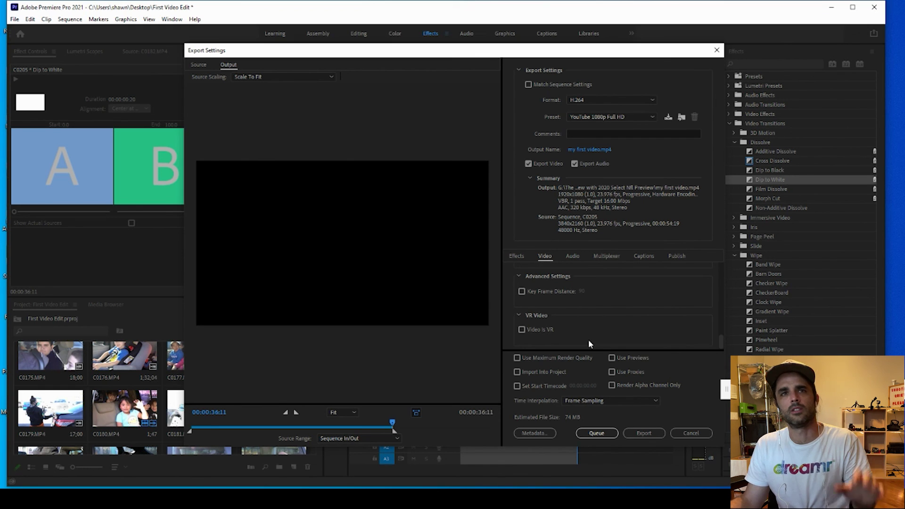
left_click(643, 433)
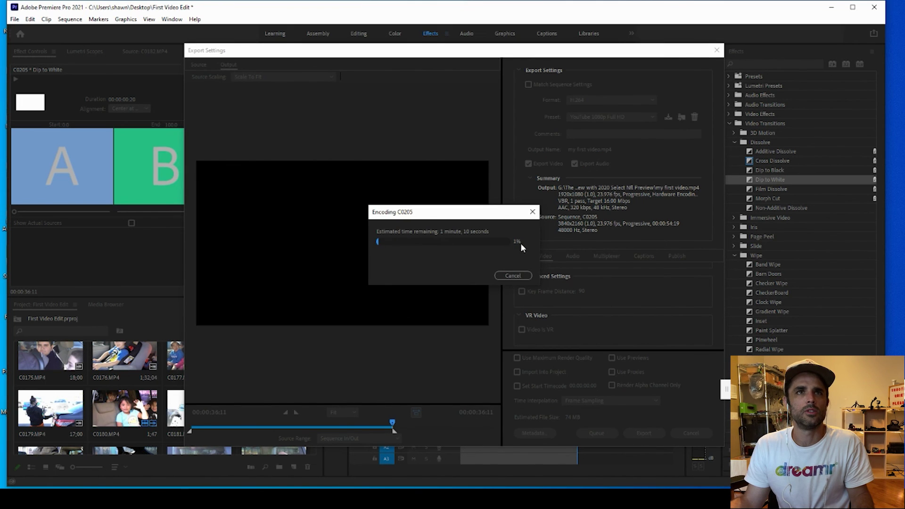